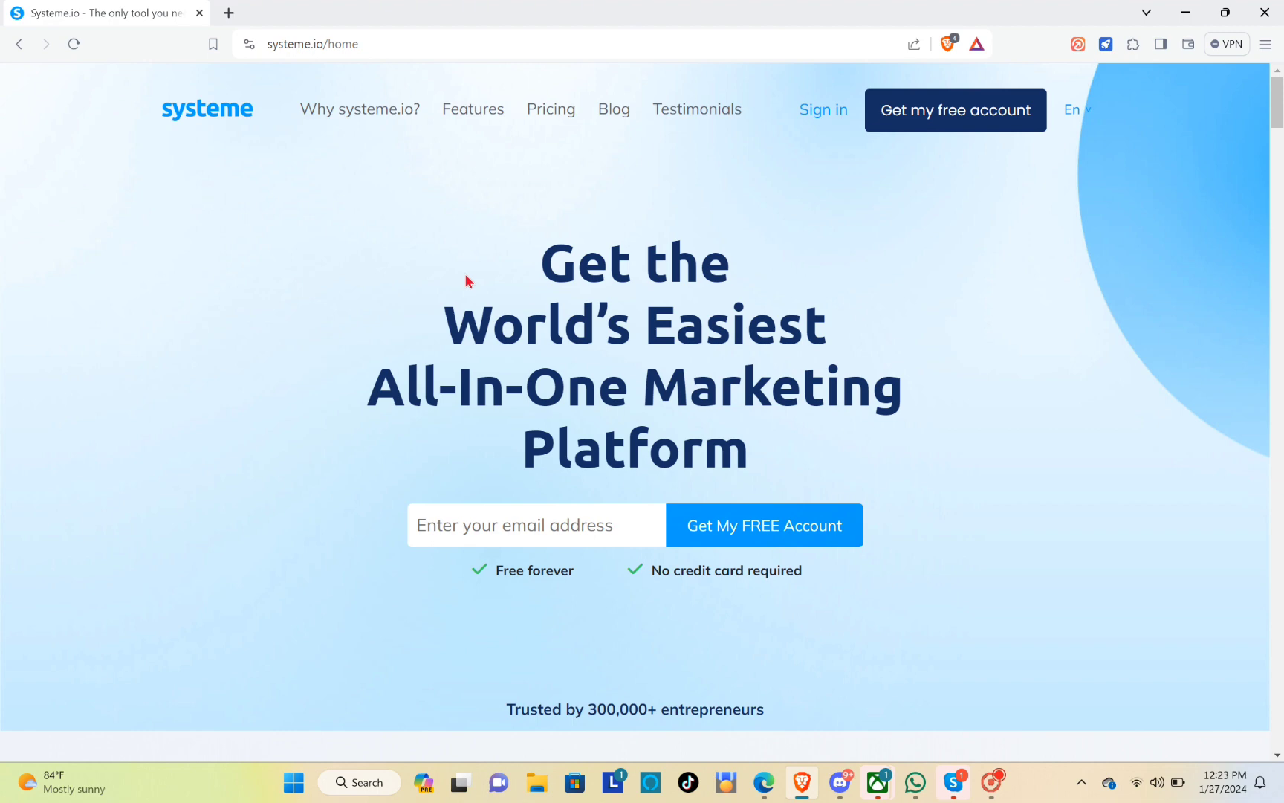
pyautogui.moveTo(377, 35); pyautogui.dragTo(262, 75)
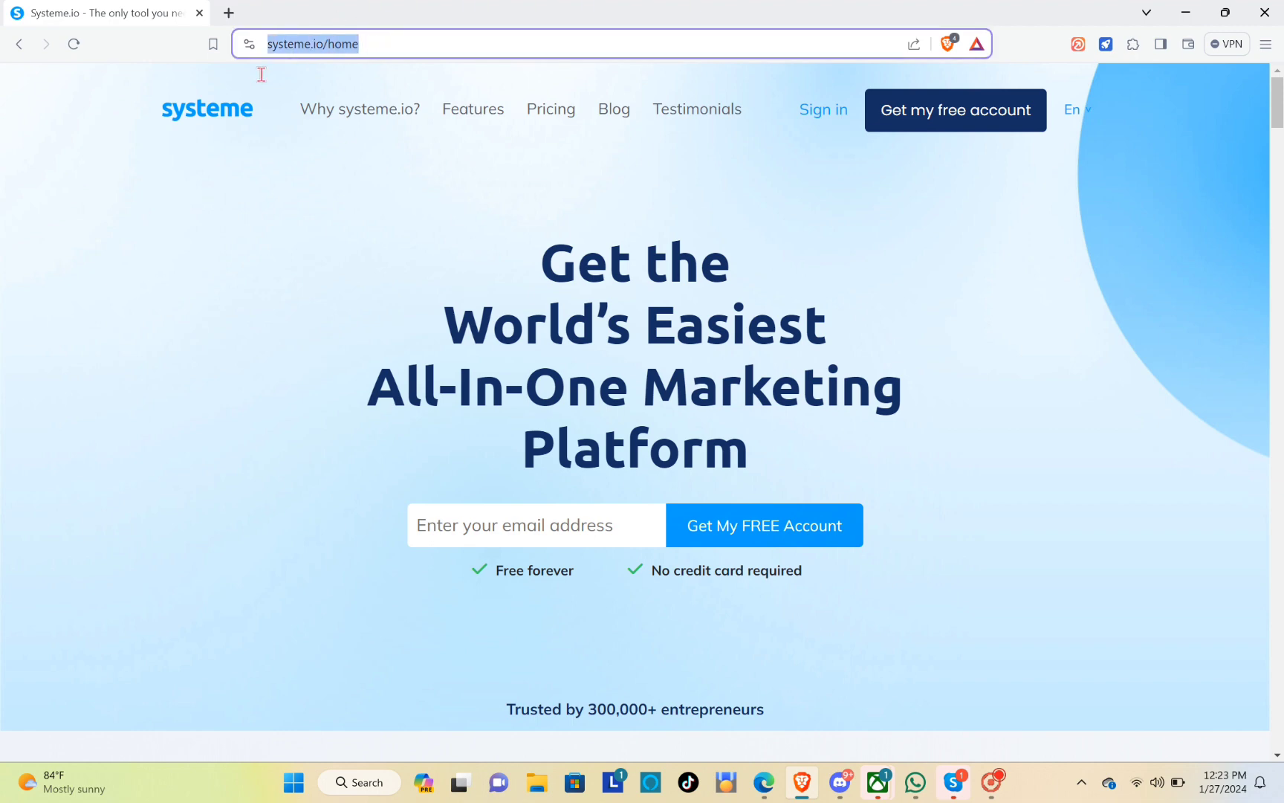
pyautogui.click(448, 180)
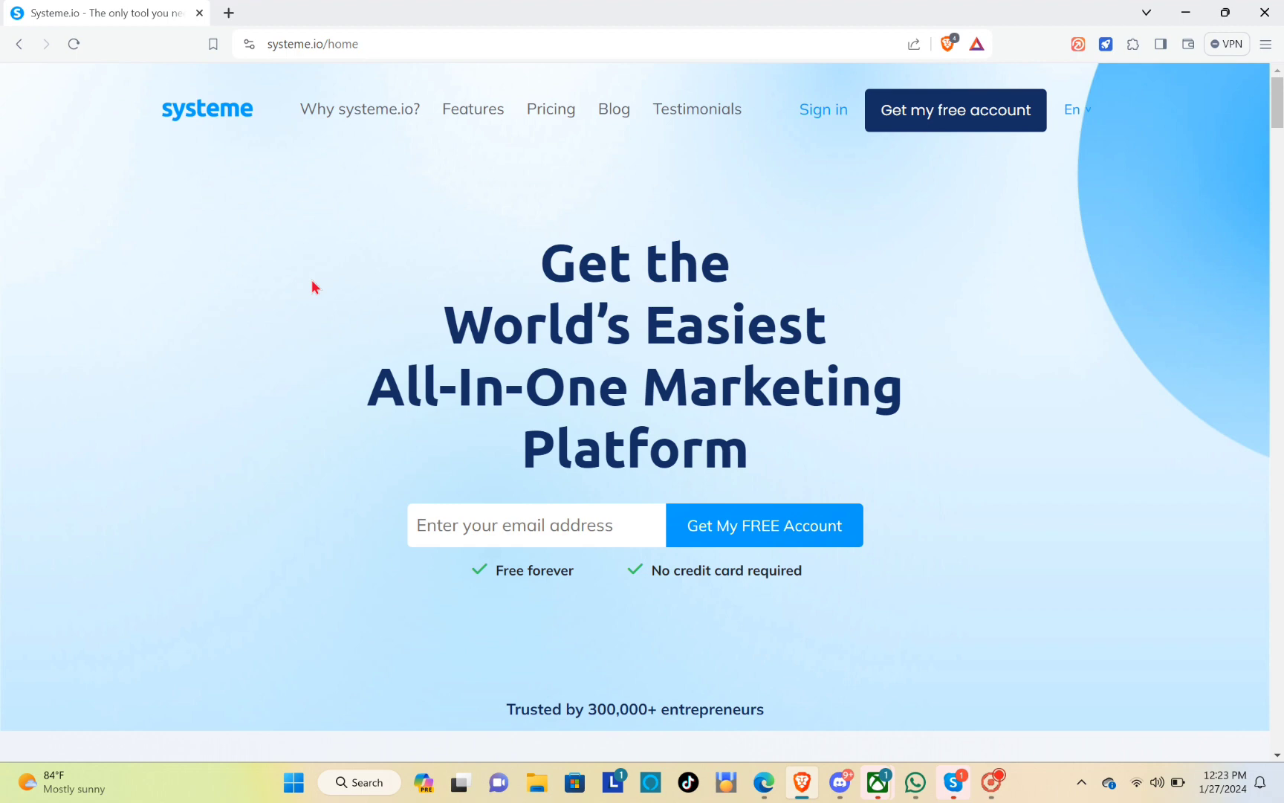
# Step: Open the pricing page and examine the Free plan's limits, from contacts, emails and funnels down to the included integrations and support
pyautogui.click(552, 119)
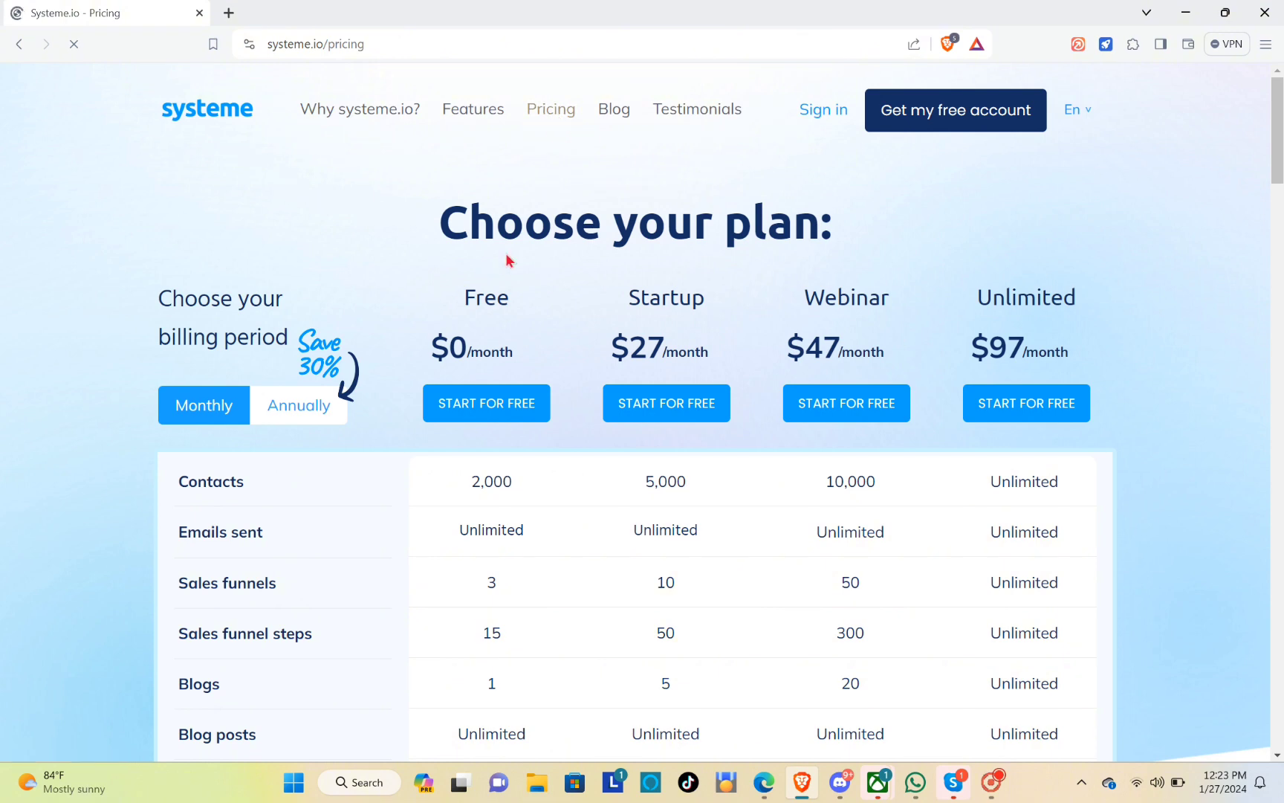
pyautogui.scroll(-3, 439, 358)
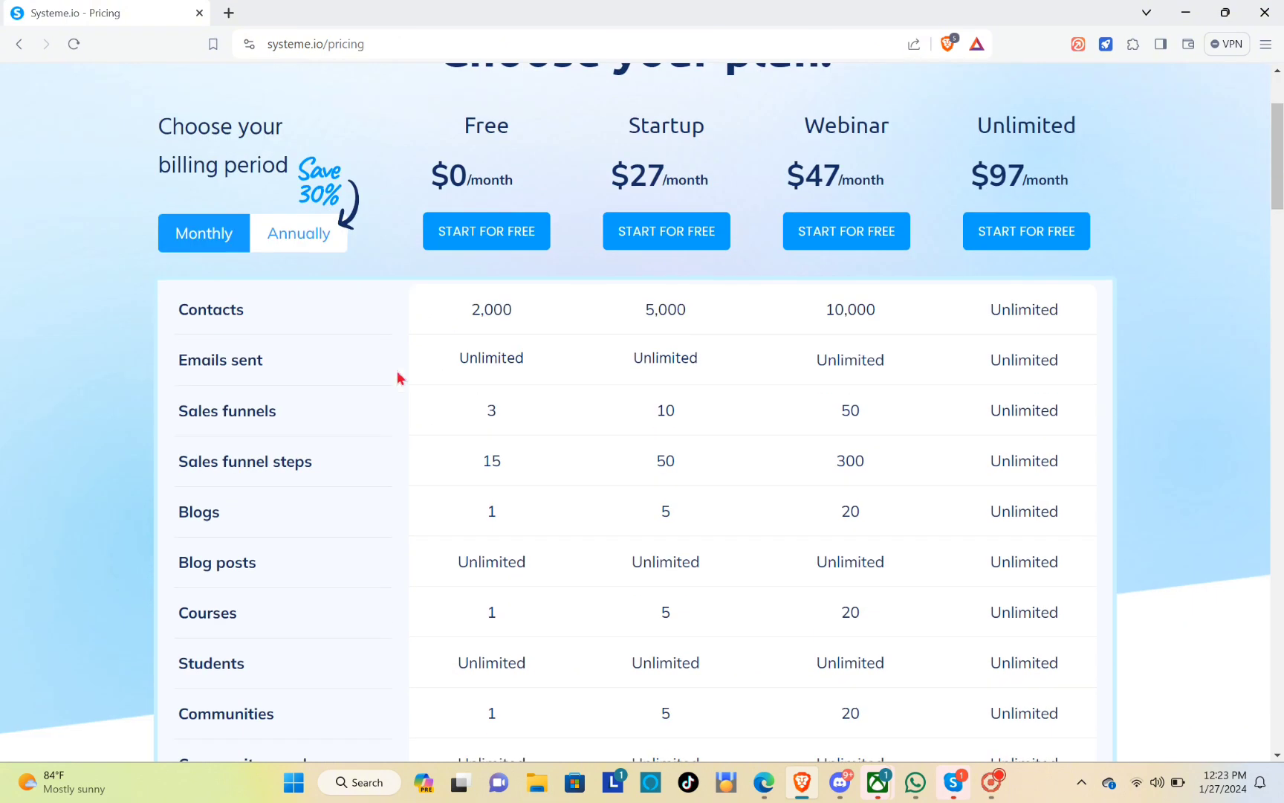
pyautogui.scroll(3, 416, 361)
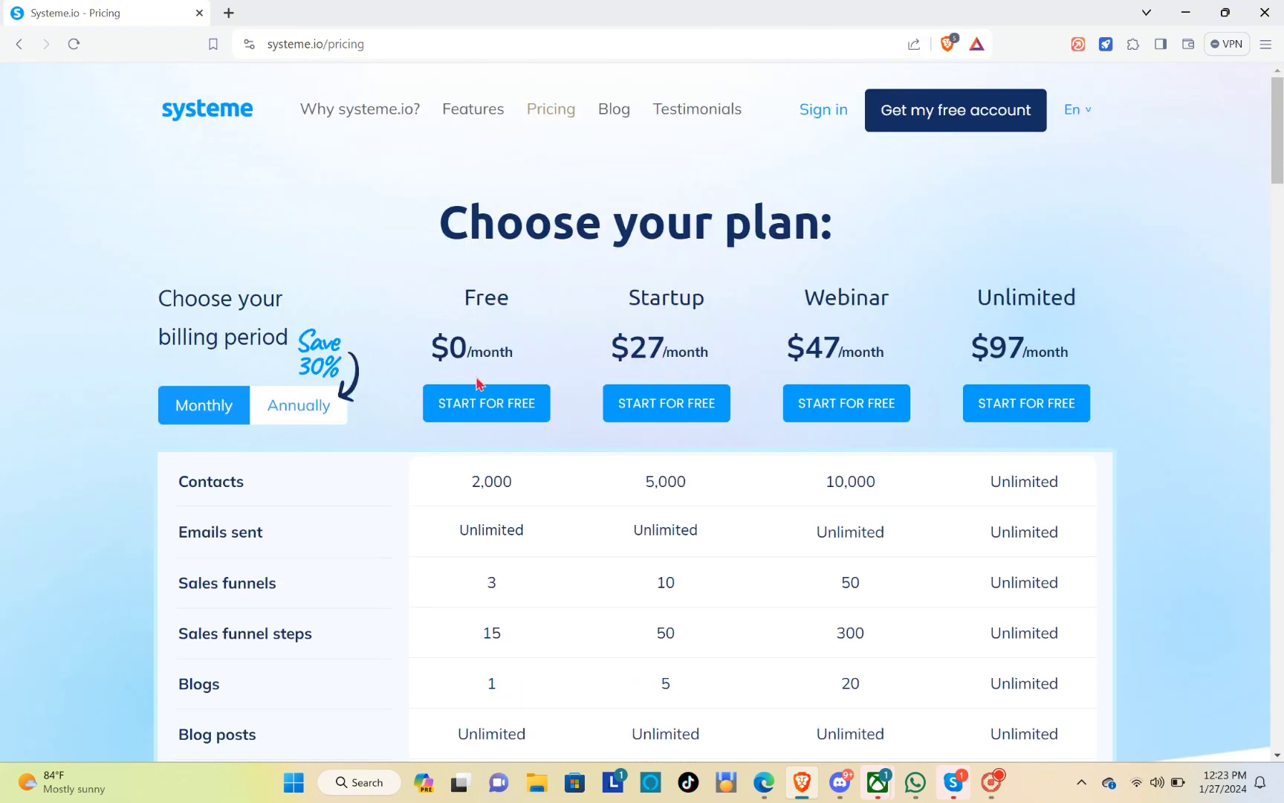
pyautogui.scroll(-3, 476, 383)
pyautogui.moveTo(469, 309); pyautogui.dragTo(512, 319)
pyautogui.moveTo(461, 357); pyautogui.dragTo(553, 361)
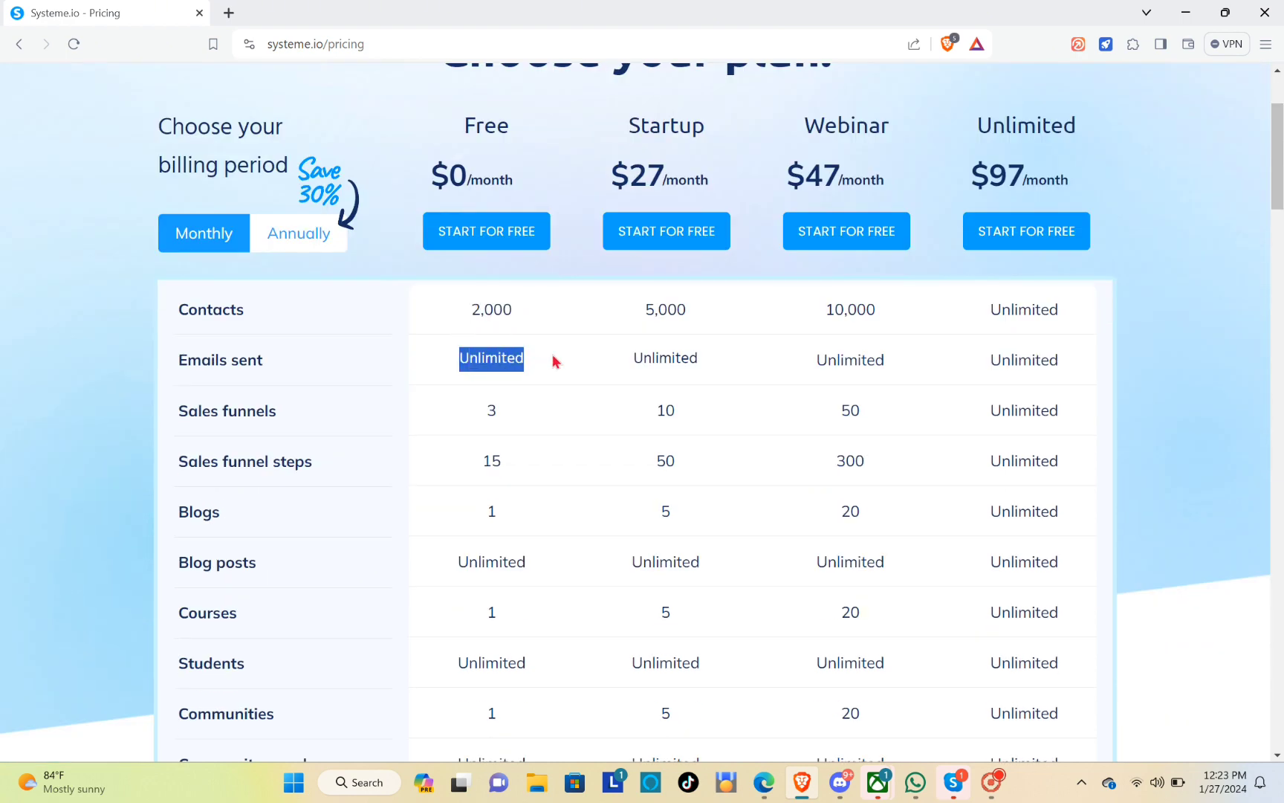
pyautogui.moveTo(478, 410); pyautogui.dragTo(494, 406)
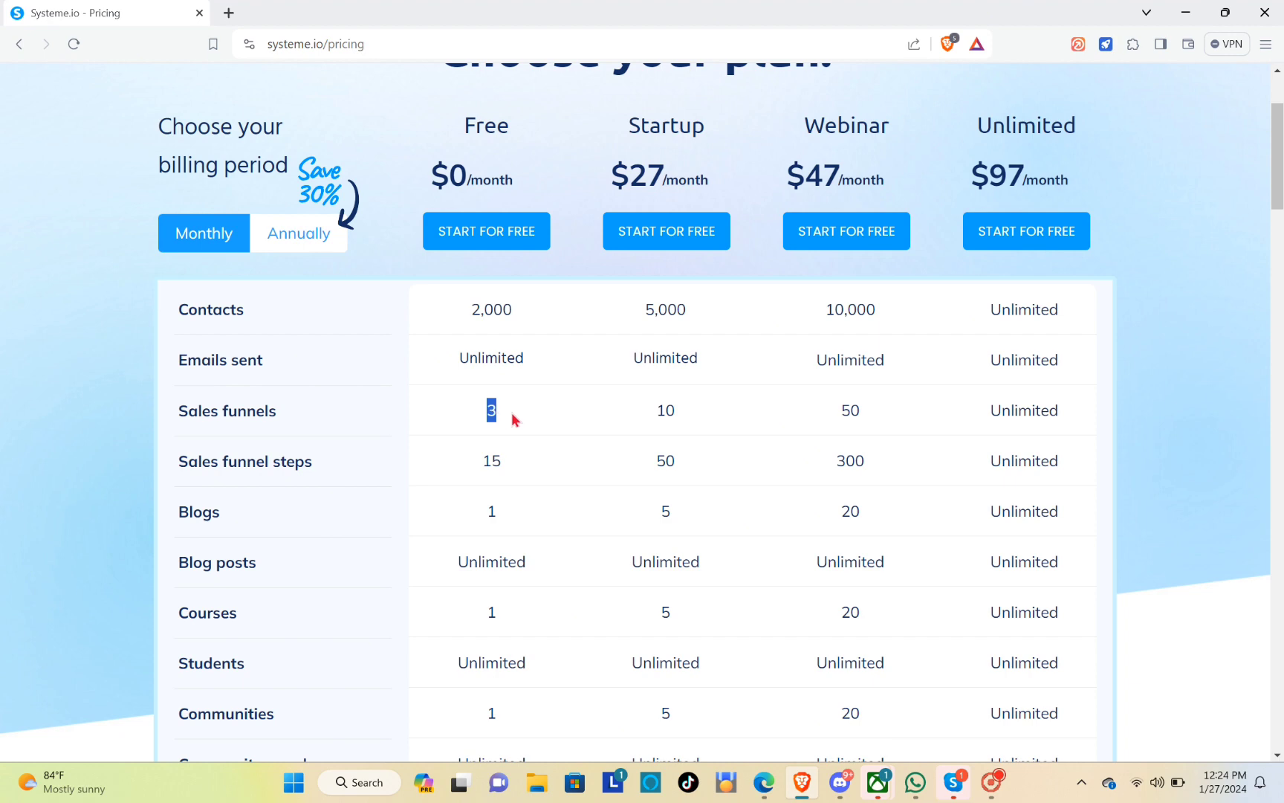
pyautogui.scroll(-2, 464, 387)
pyautogui.moveTo(461, 298); pyautogui.dragTo(510, 302)
pyautogui.click(487, 340)
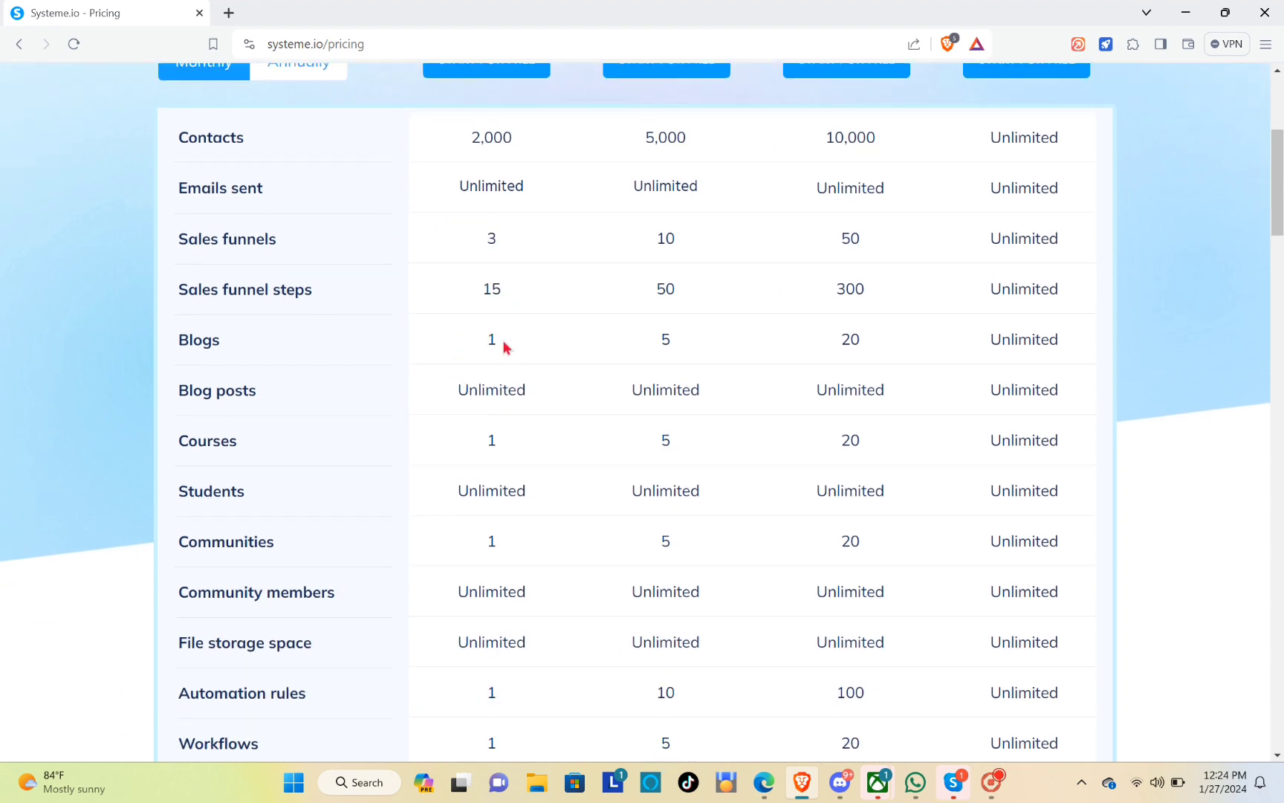
pyautogui.moveTo(456, 404); pyautogui.dragTo(531, 394)
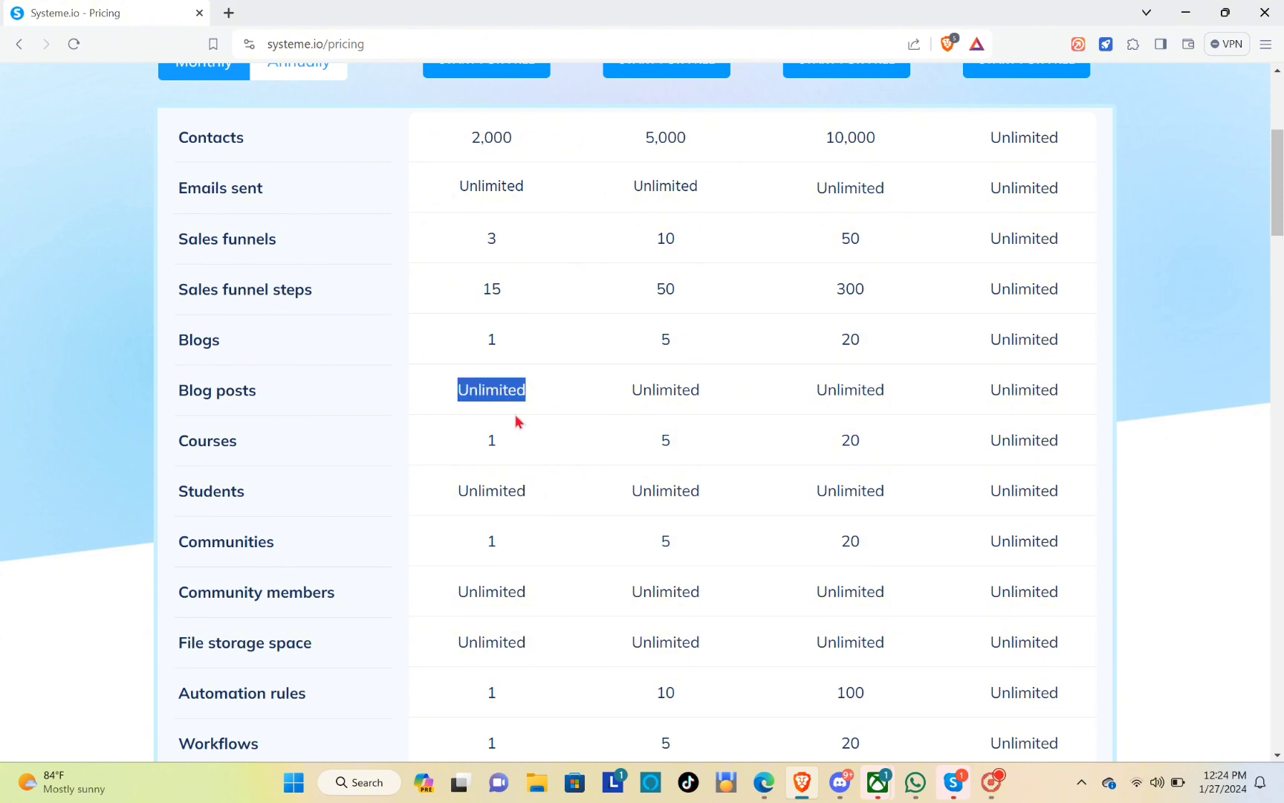
pyautogui.moveTo(473, 449); pyautogui.dragTo(520, 441)
pyautogui.scroll(-2, 456, 414)
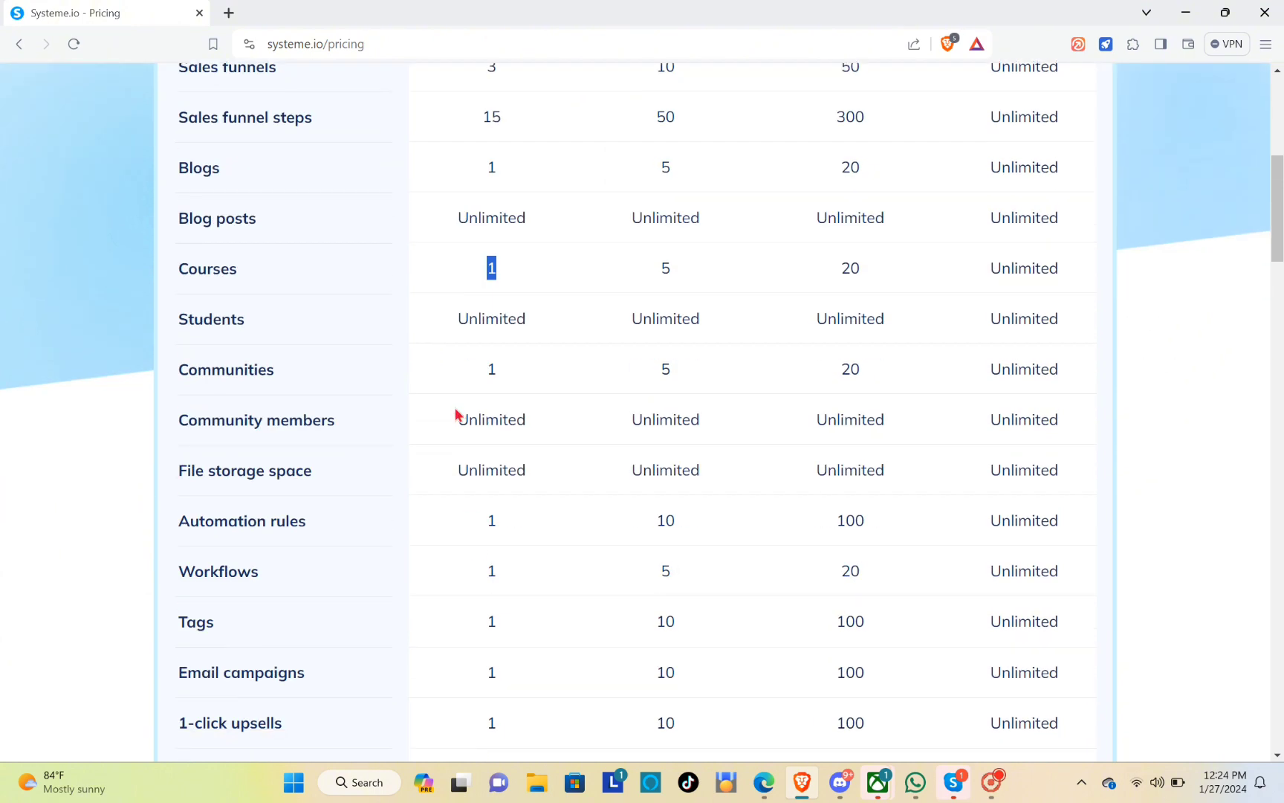
pyautogui.scroll(-8, 464, 366)
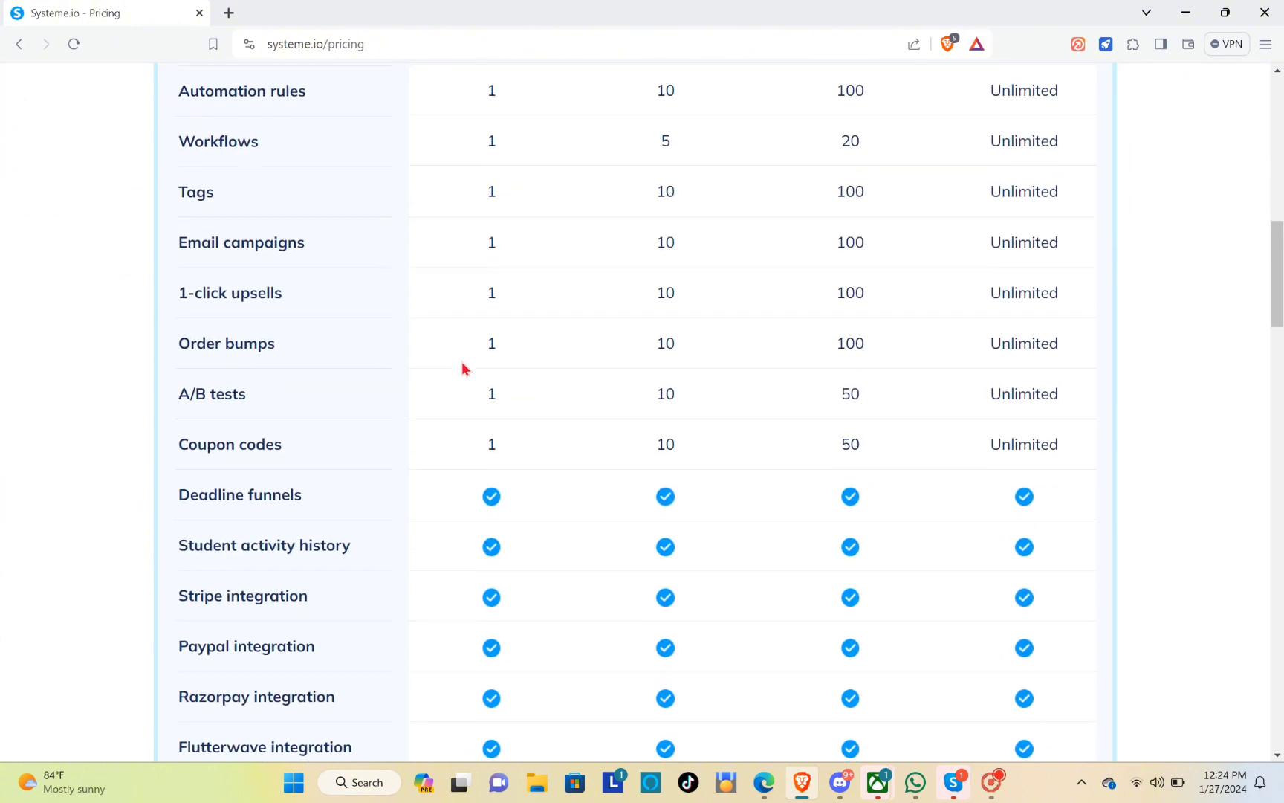
pyautogui.scroll(-8, 471, 381)
pyautogui.scroll(12, 471, 391)
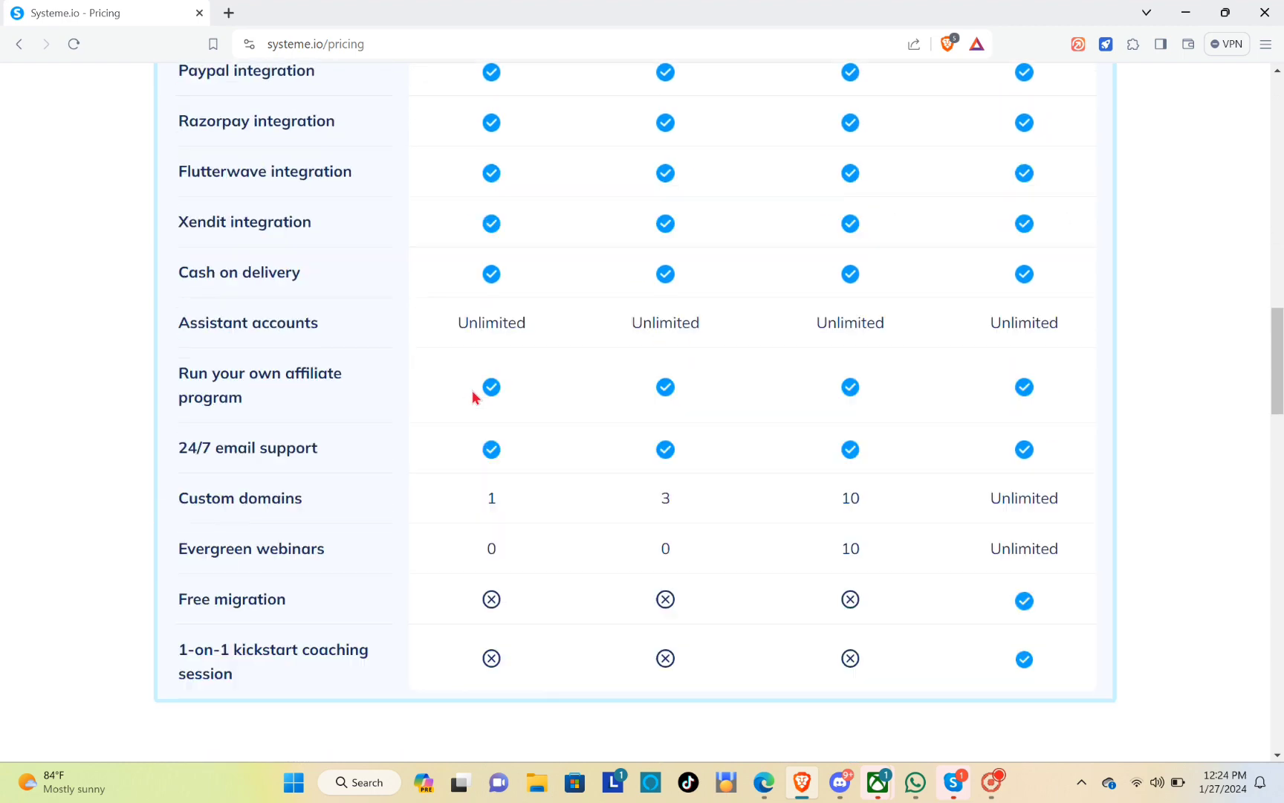
pyautogui.scroll(7, 471, 388)
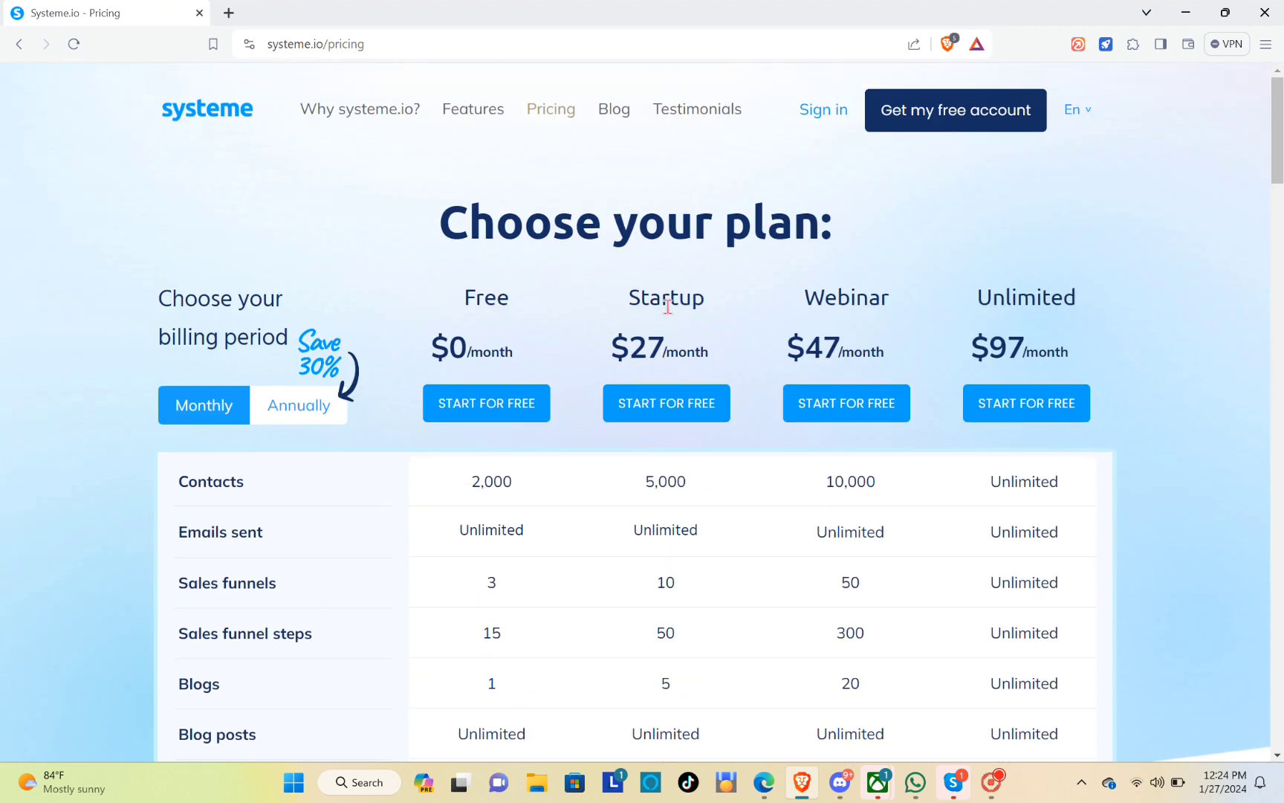
# Step: Examine the limits of the Startup, Webinar and Unlimited plans in the pricing comparison table
pyautogui.scroll(-14, 680, 447)
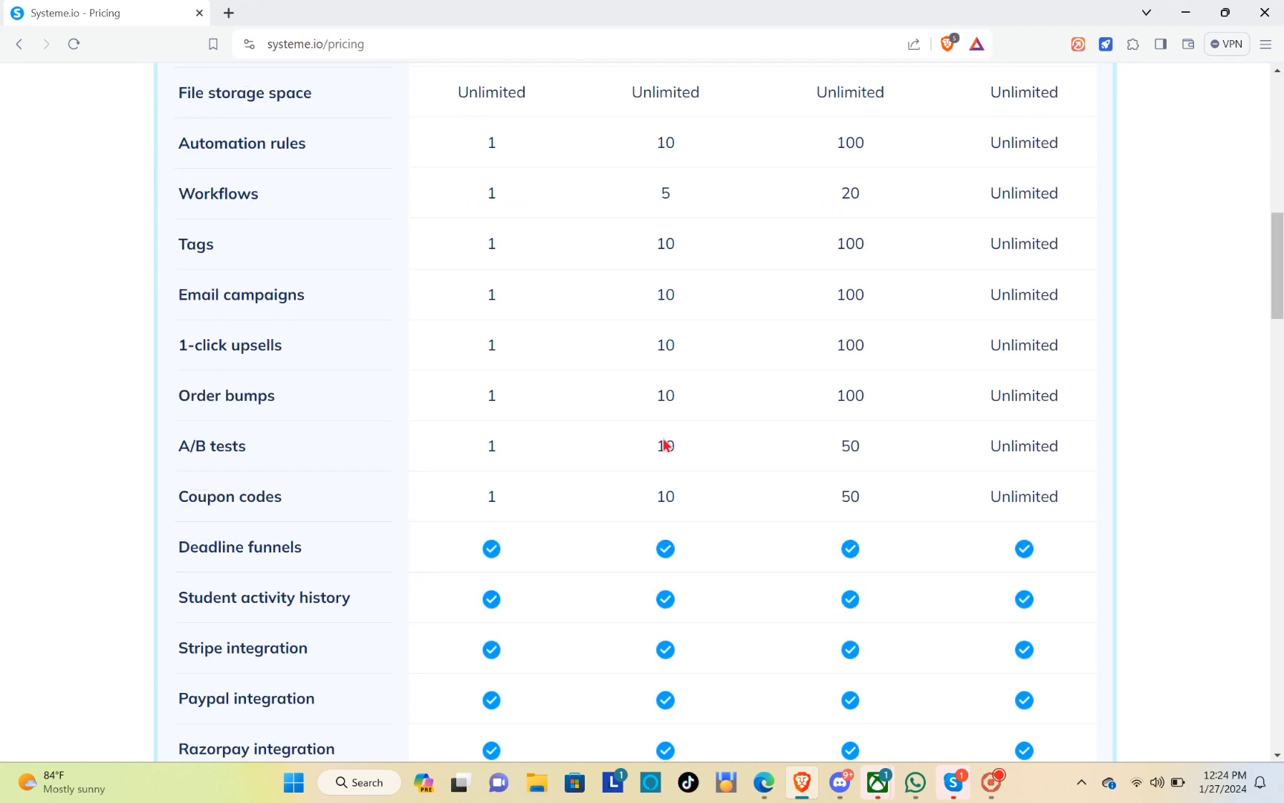
pyautogui.scroll(14, 665, 443)
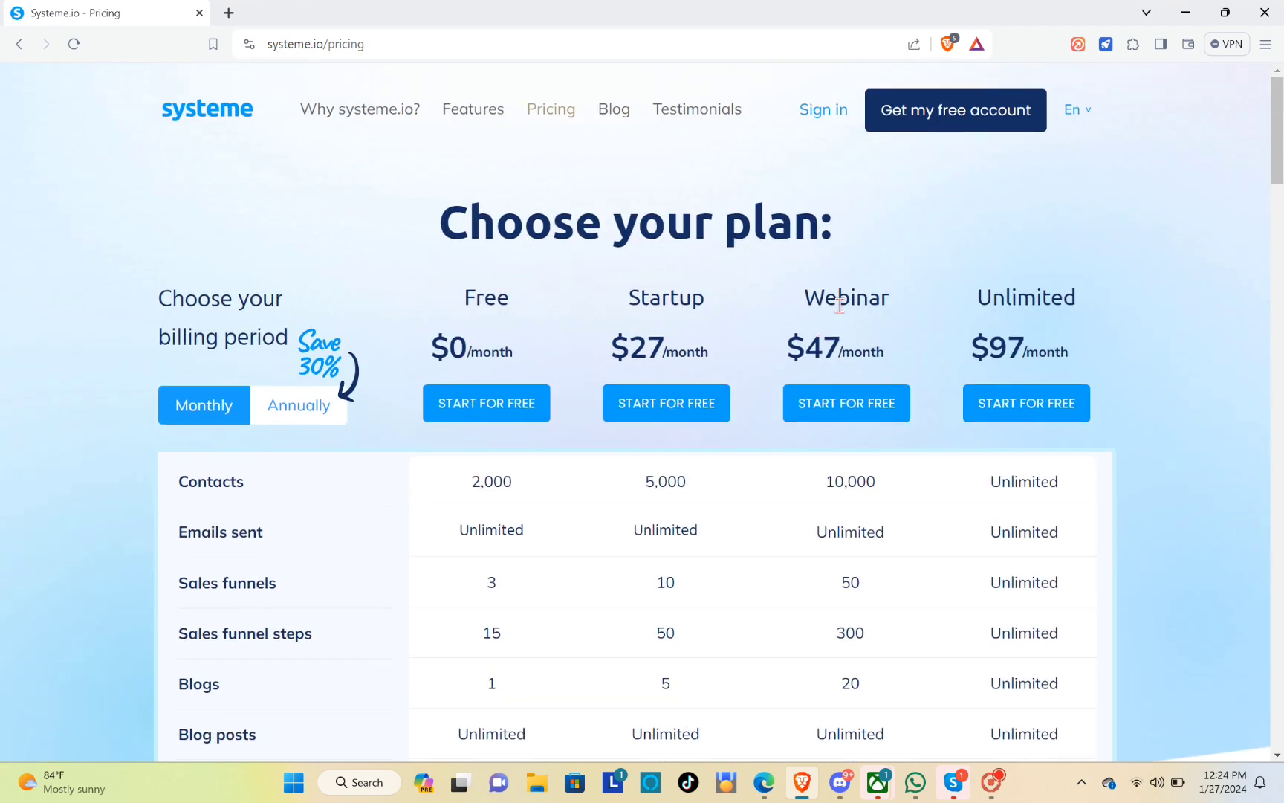
pyautogui.scroll(-1, 849, 518)
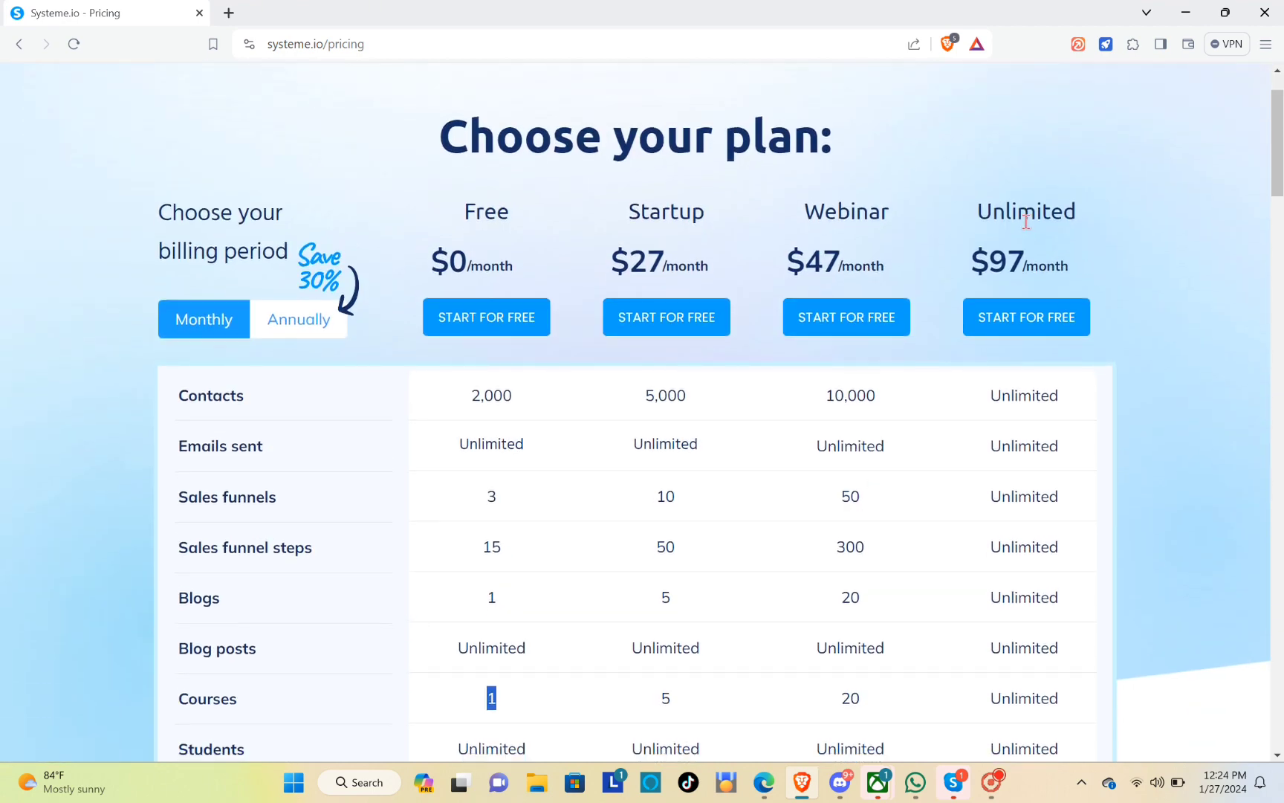
pyautogui.scroll(-1, 1026, 227)
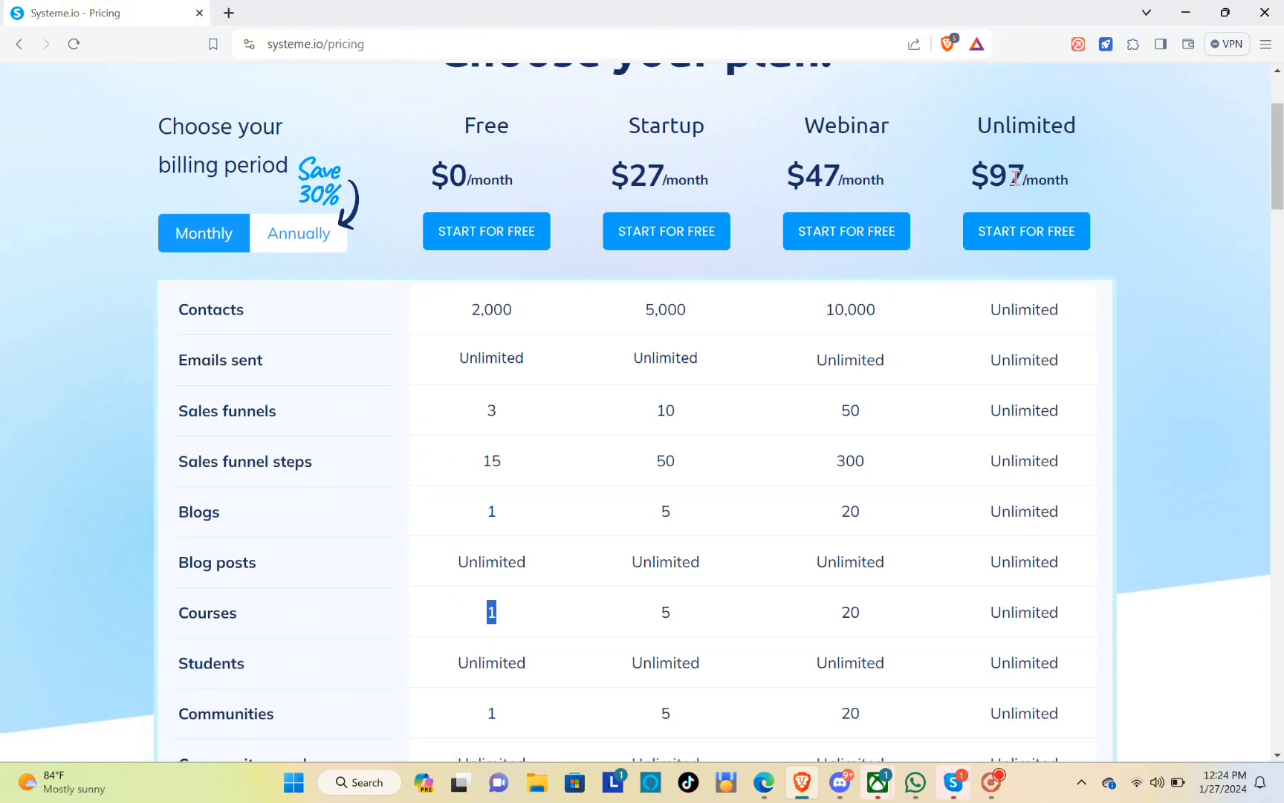
pyautogui.scroll(-2, 1025, 208)
pyautogui.scroll(-10, 1025, 195)
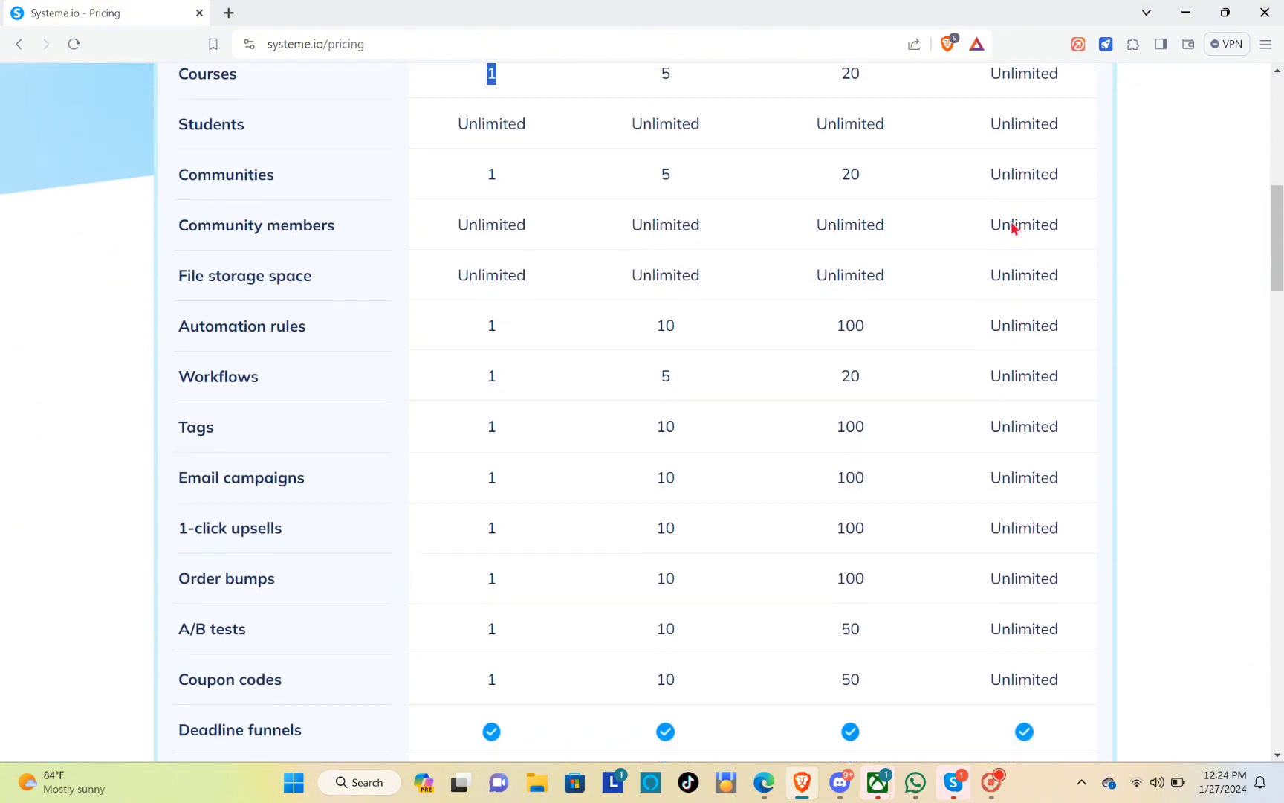
pyautogui.scroll(15, 1031, 362)
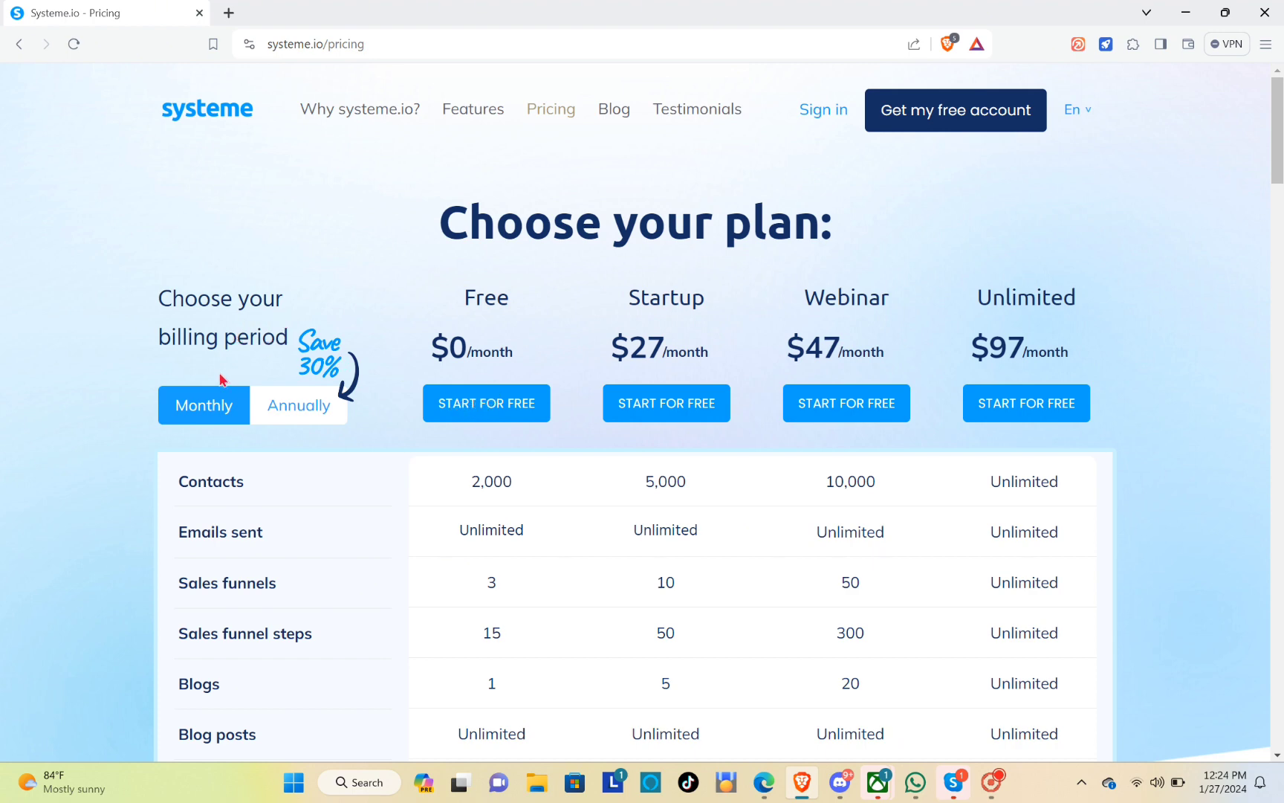
# Step: Compare the plan prices under the monthly and annual billing periods
pyautogui.click(287, 422)
pyautogui.click(247, 424)
pyautogui.click(294, 413)
pyautogui.click(245, 413)
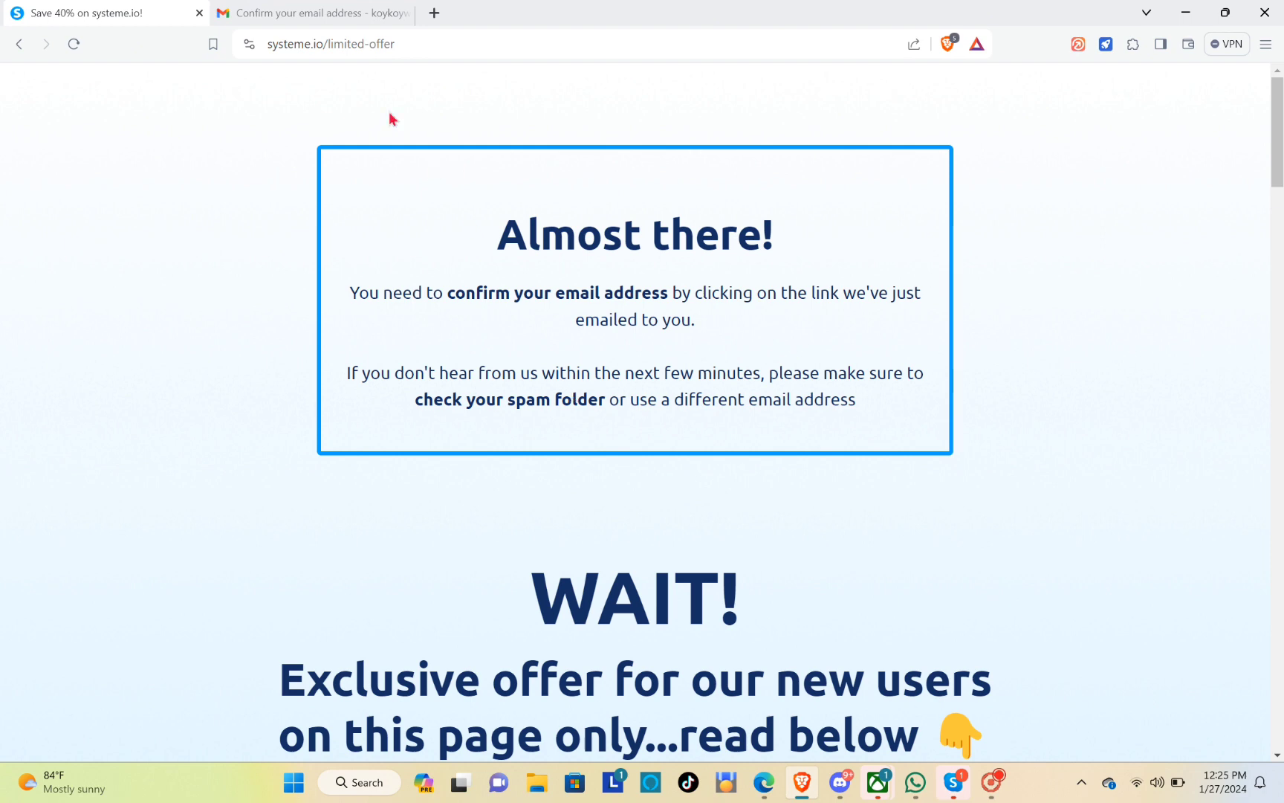
# Step: Switch to Gmail, open the Systeme.io message "Confirm your email address" from the inbox and follow its confirmation link
pyautogui.click(321, 11)
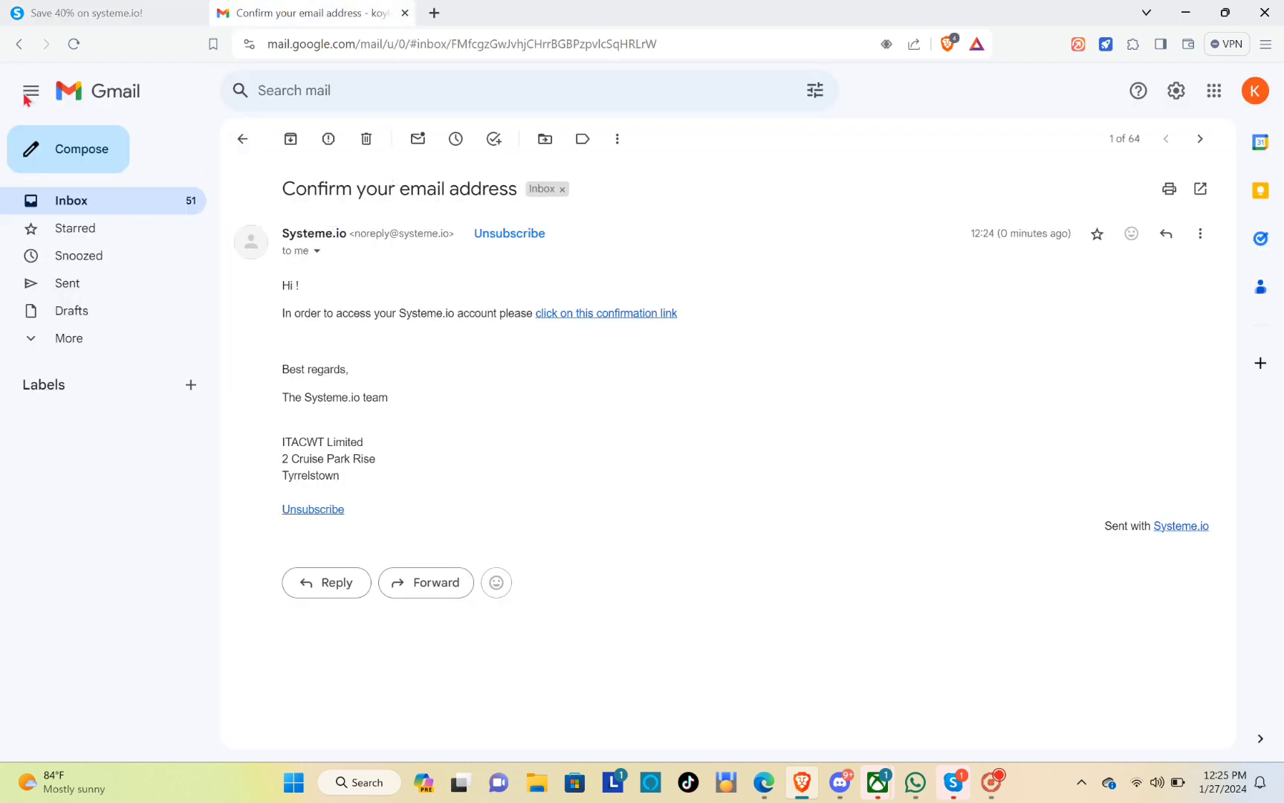
pyautogui.click(20, 45)
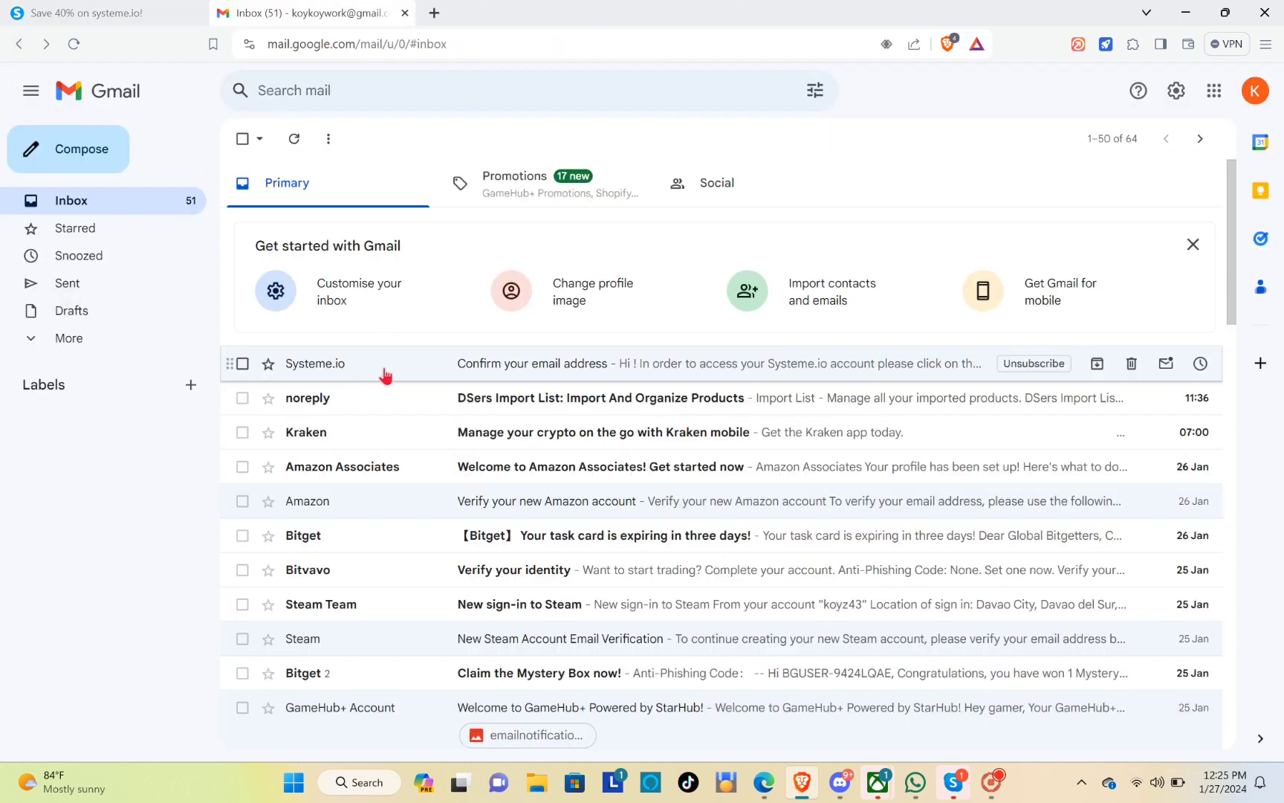
pyautogui.click(515, 366)
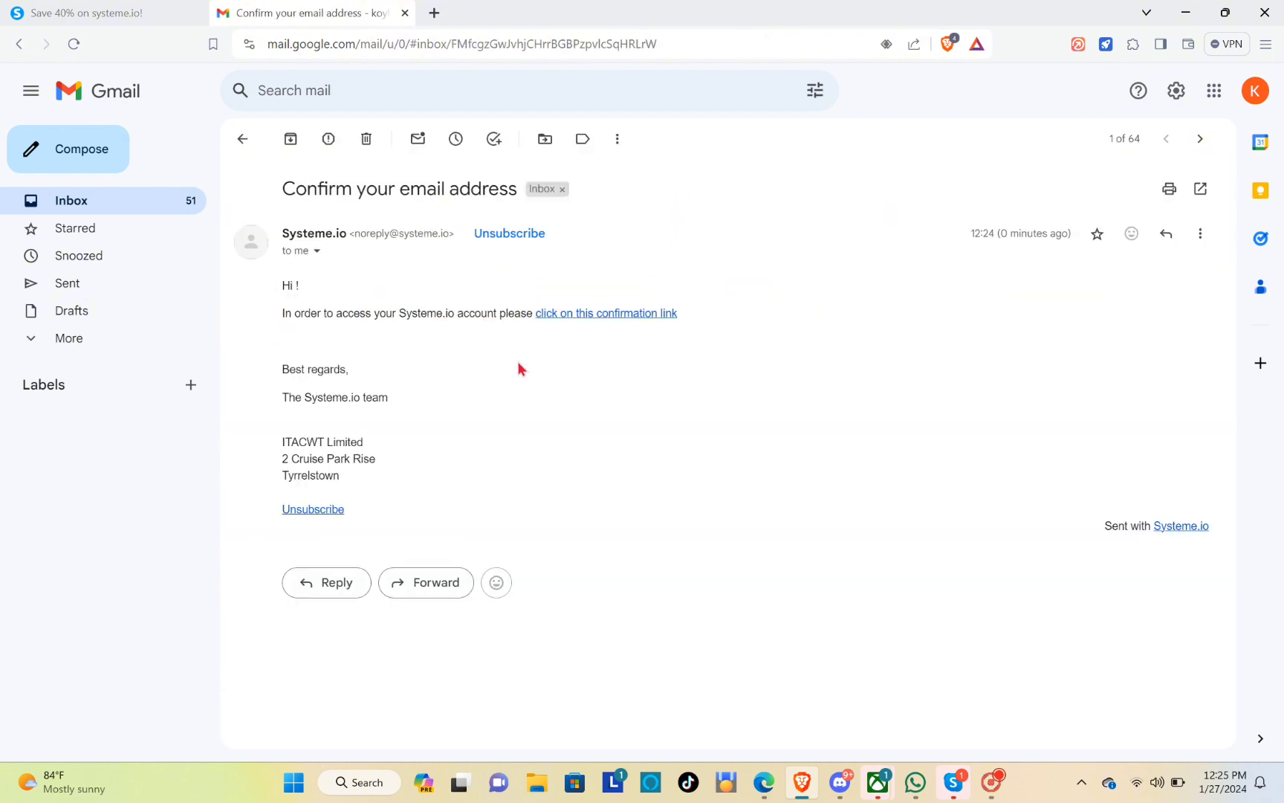
pyautogui.click(604, 315)
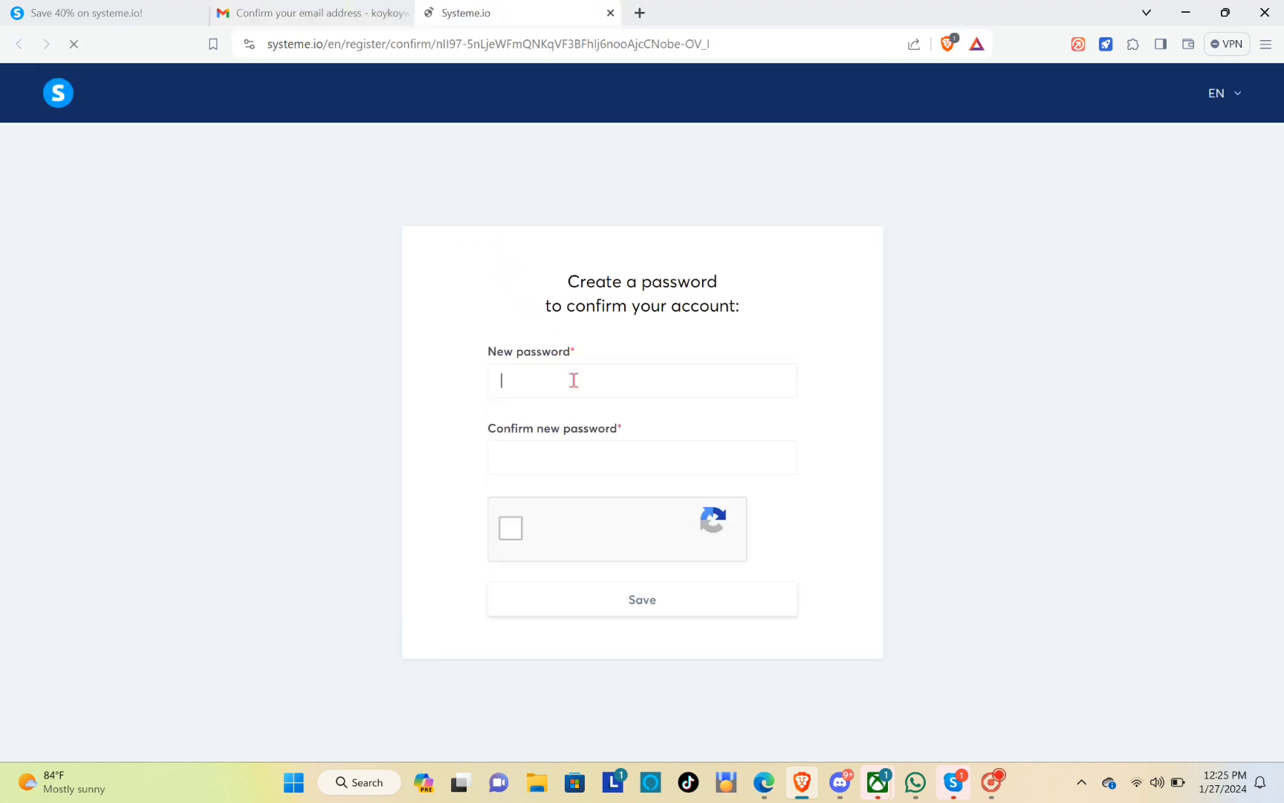
# Step: Fill in the new password and confirm new password fields to confirm the Systeme.io account
pyautogui.click(571, 378)
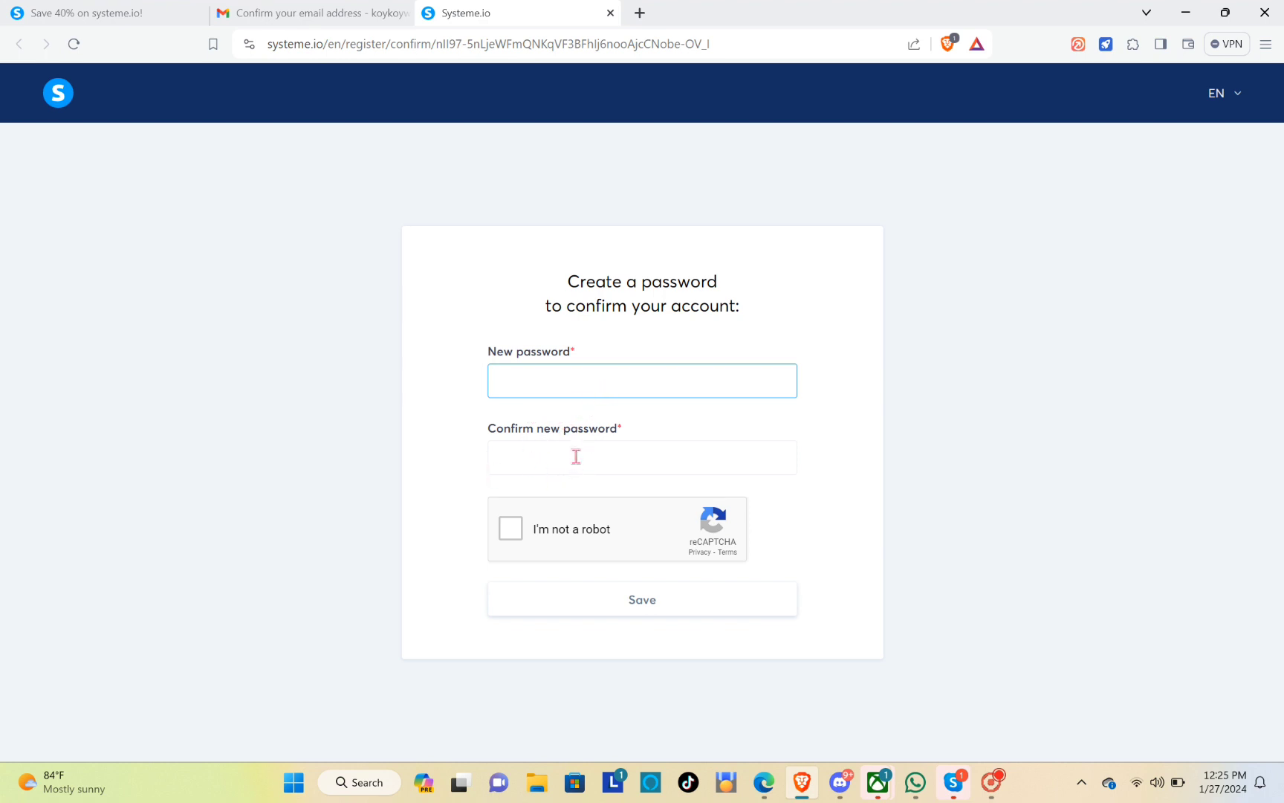
pyautogui.click(546, 451)
pyautogui.click(531, 393)
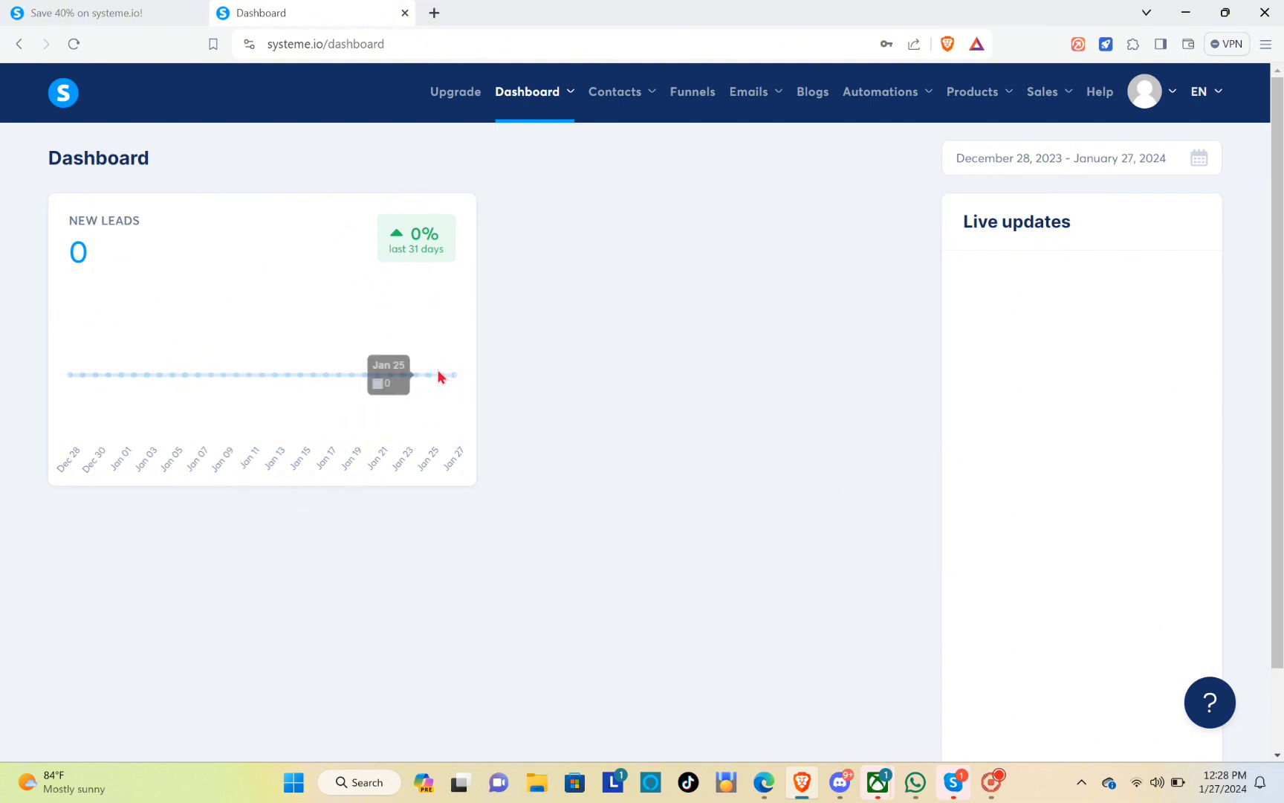
# Step: Start creating a funnel named "DIY Lamp" and choose Sell as its goal
pyautogui.click(706, 102)
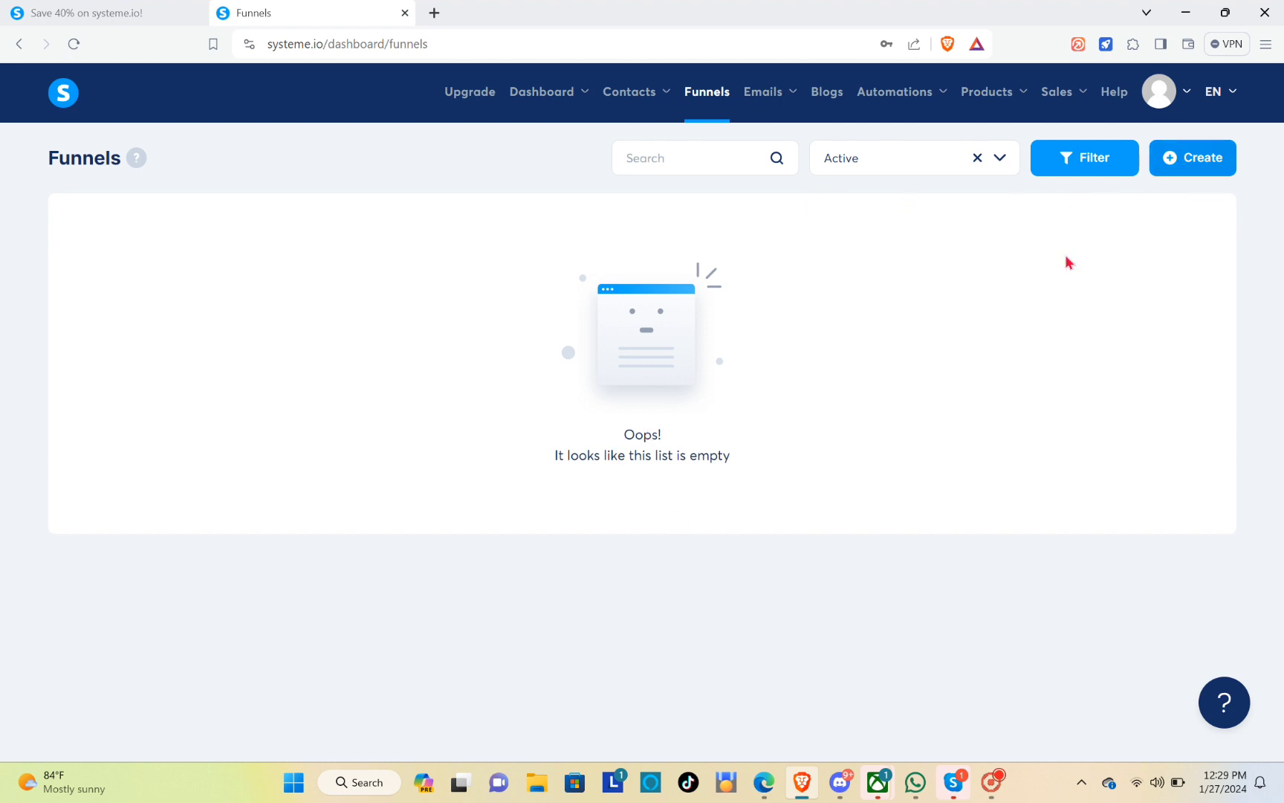
pyautogui.click(1208, 173)
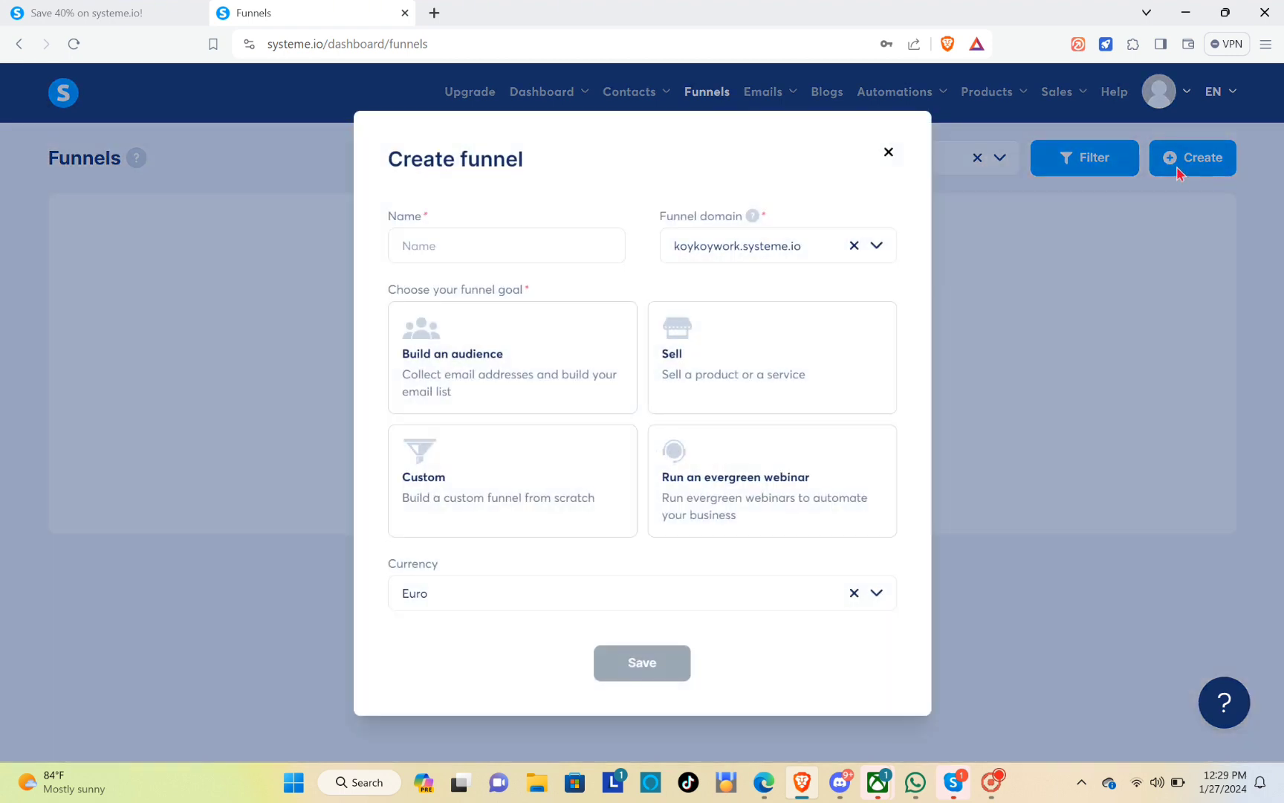
pyautogui.click(691, 251)
pyautogui.click(743, 284)
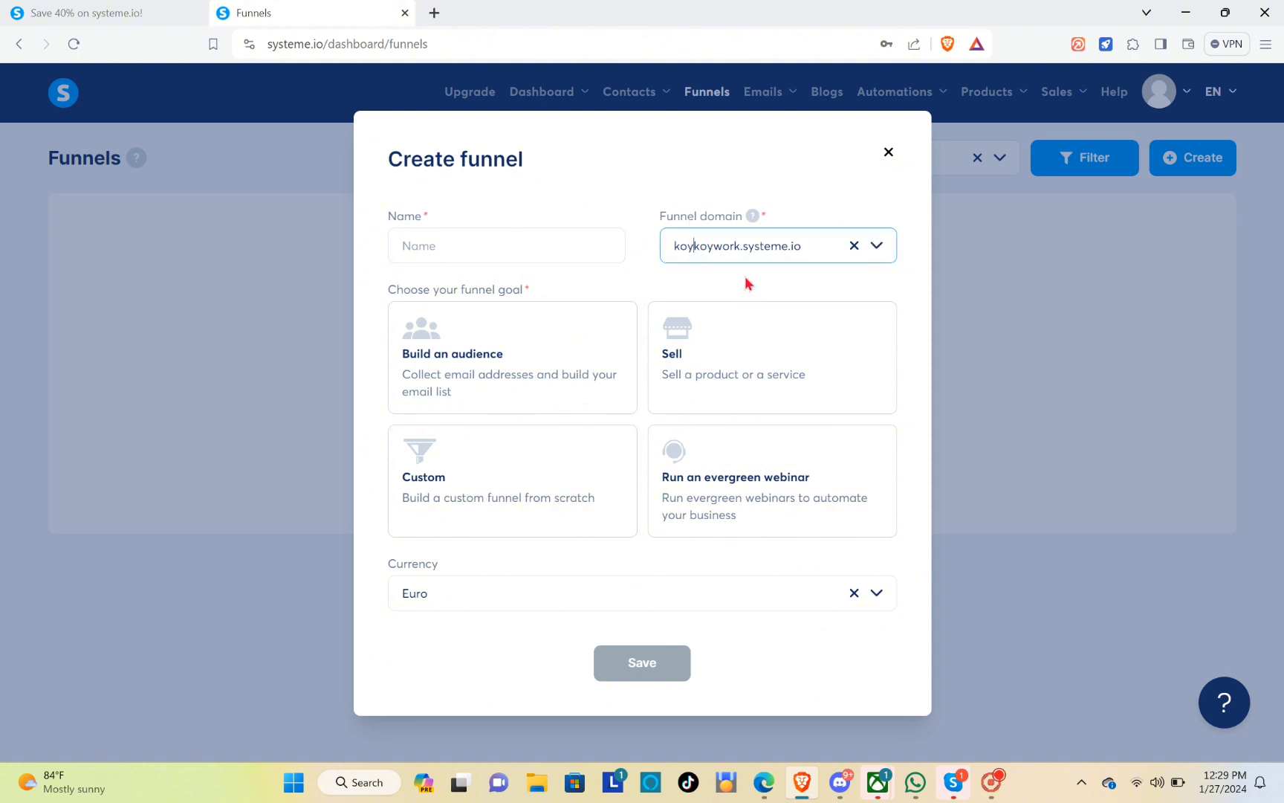
pyautogui.click(573, 243)
pyautogui.write('DIY Lamp')
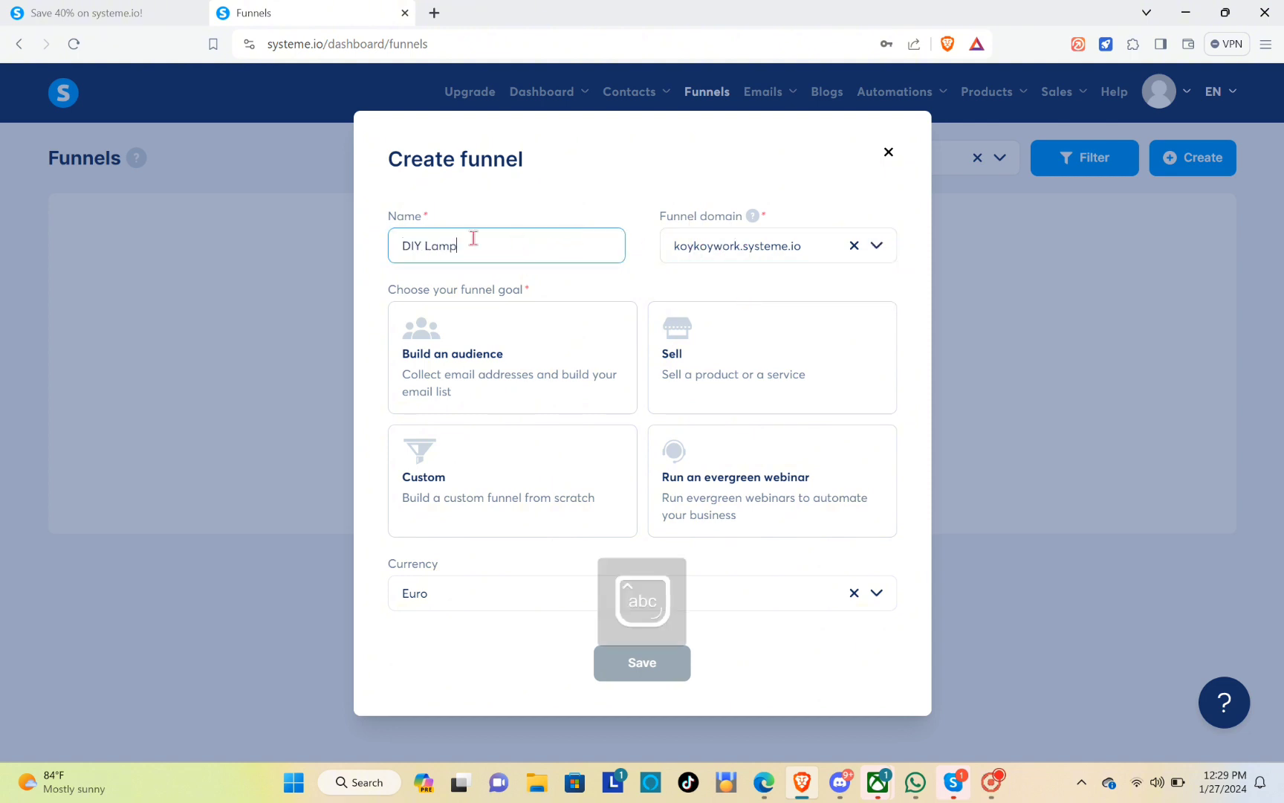
pyautogui.click(576, 332)
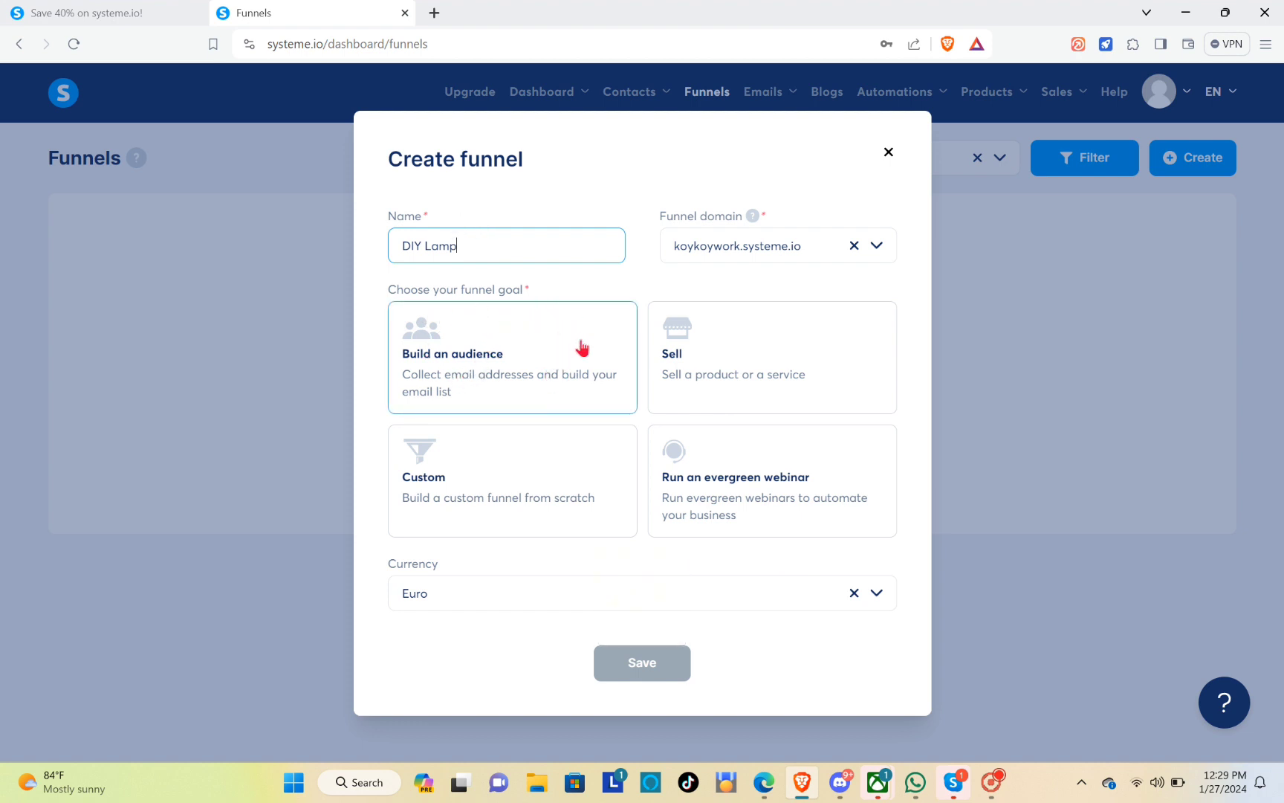
pyautogui.click(773, 351)
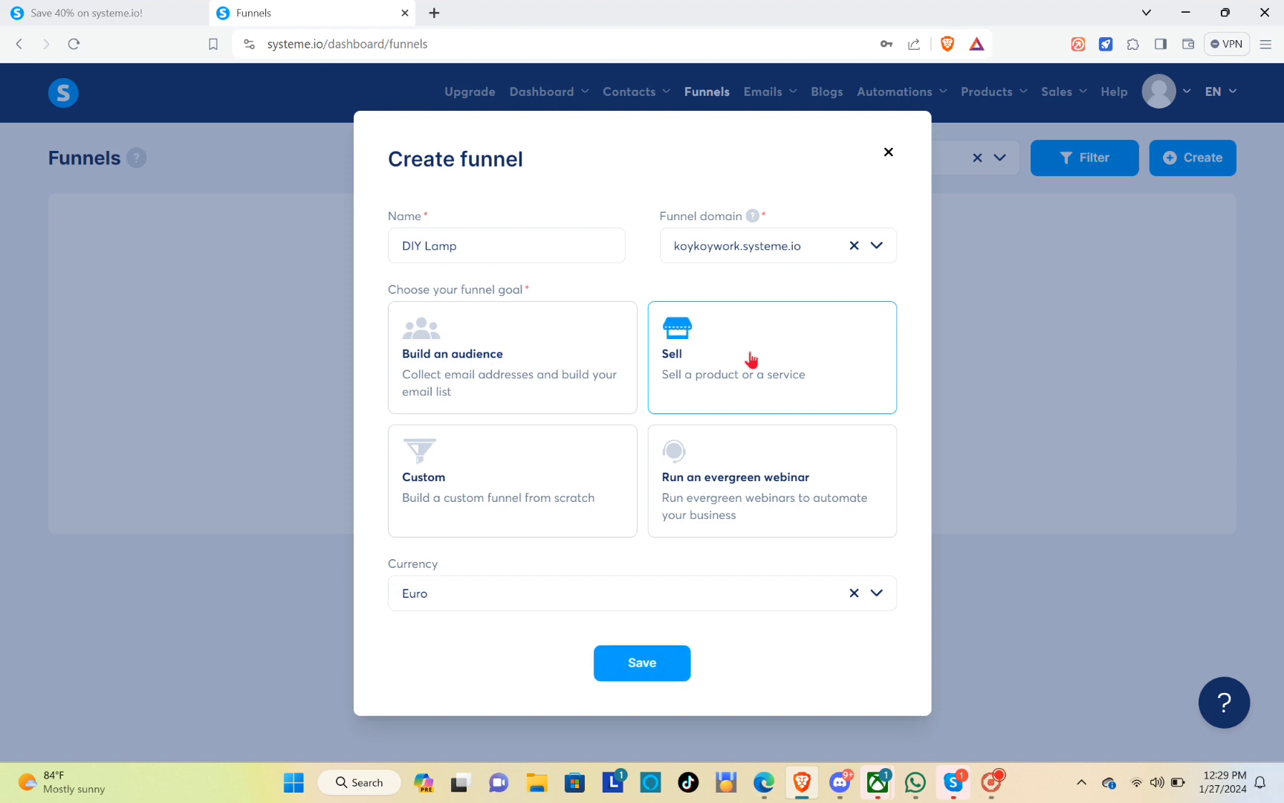
# Step: Set the funnel's currency to Philippine Peso and save the new funnel
pyautogui.click(574, 595)
pyautogui.click(573, 594)
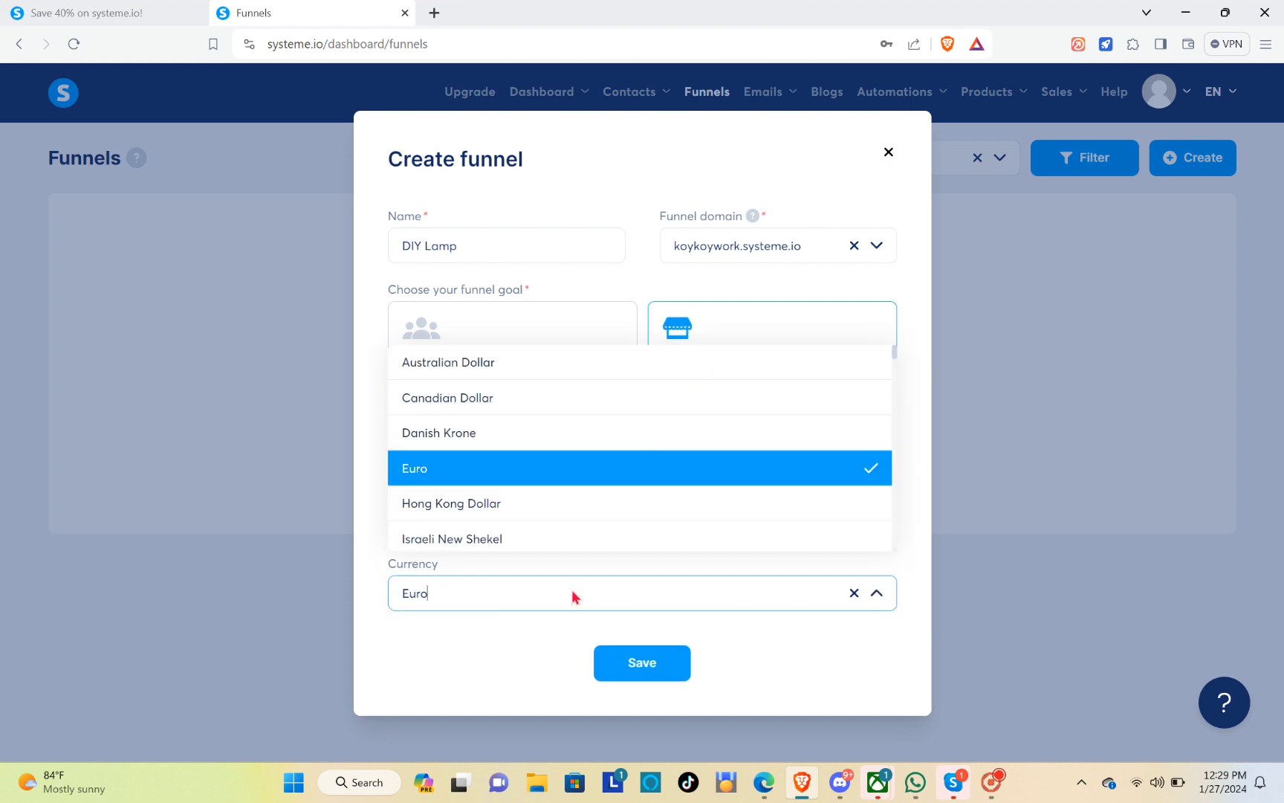
pyautogui.scroll(-1, 527, 412)
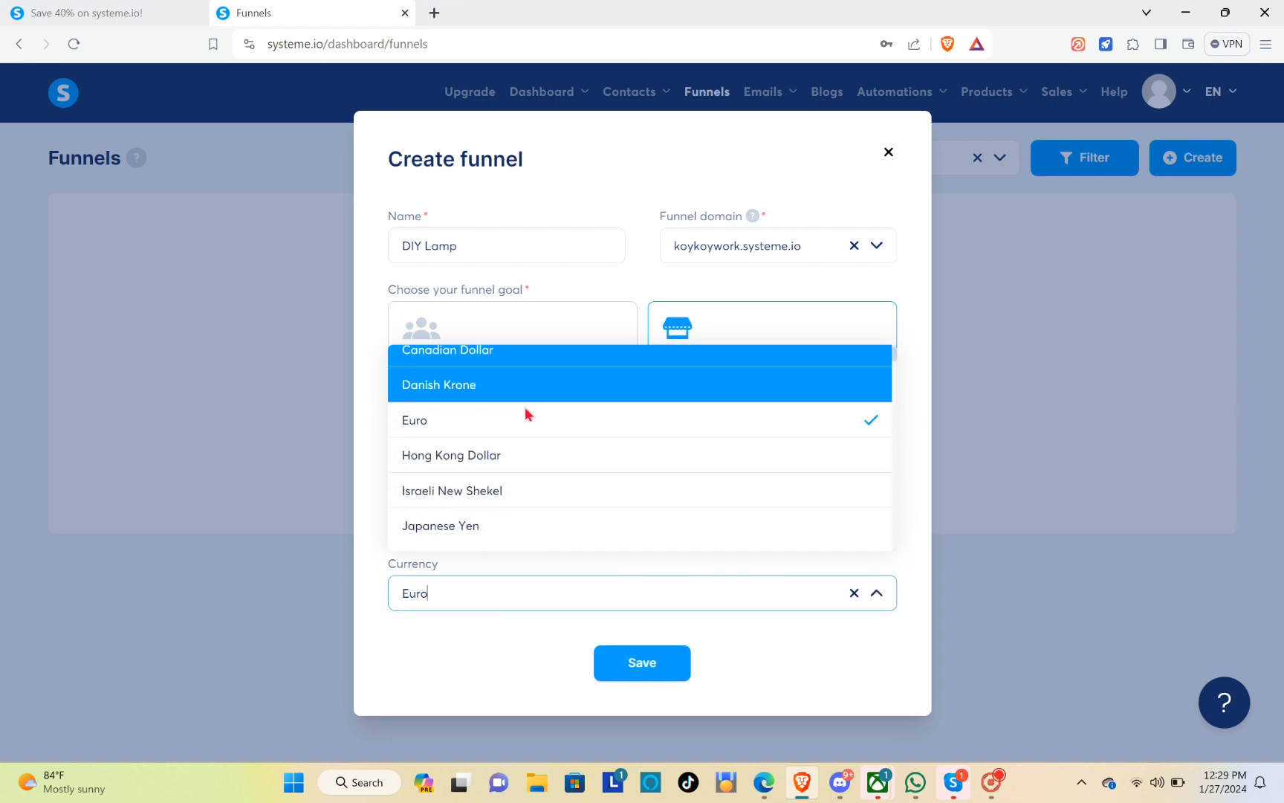
pyautogui.scroll(-2, 522, 430)
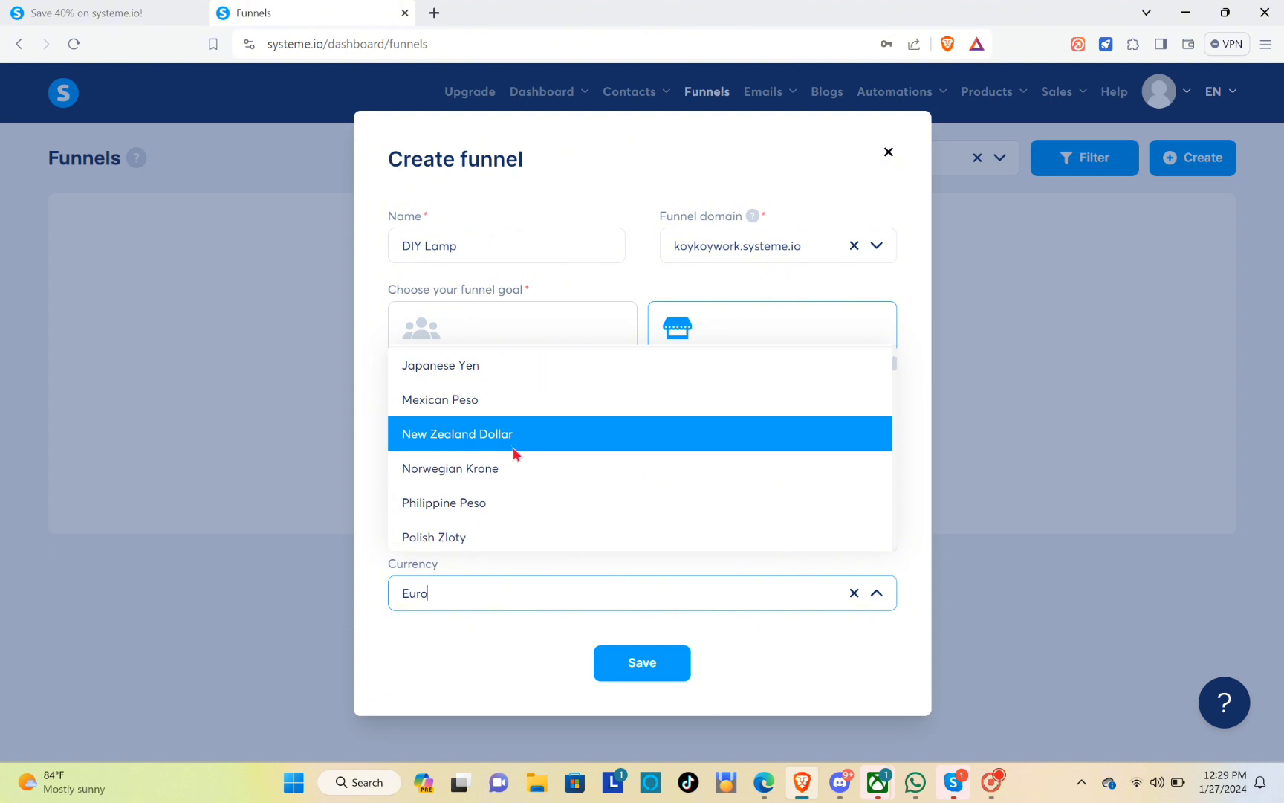
pyautogui.click(510, 507)
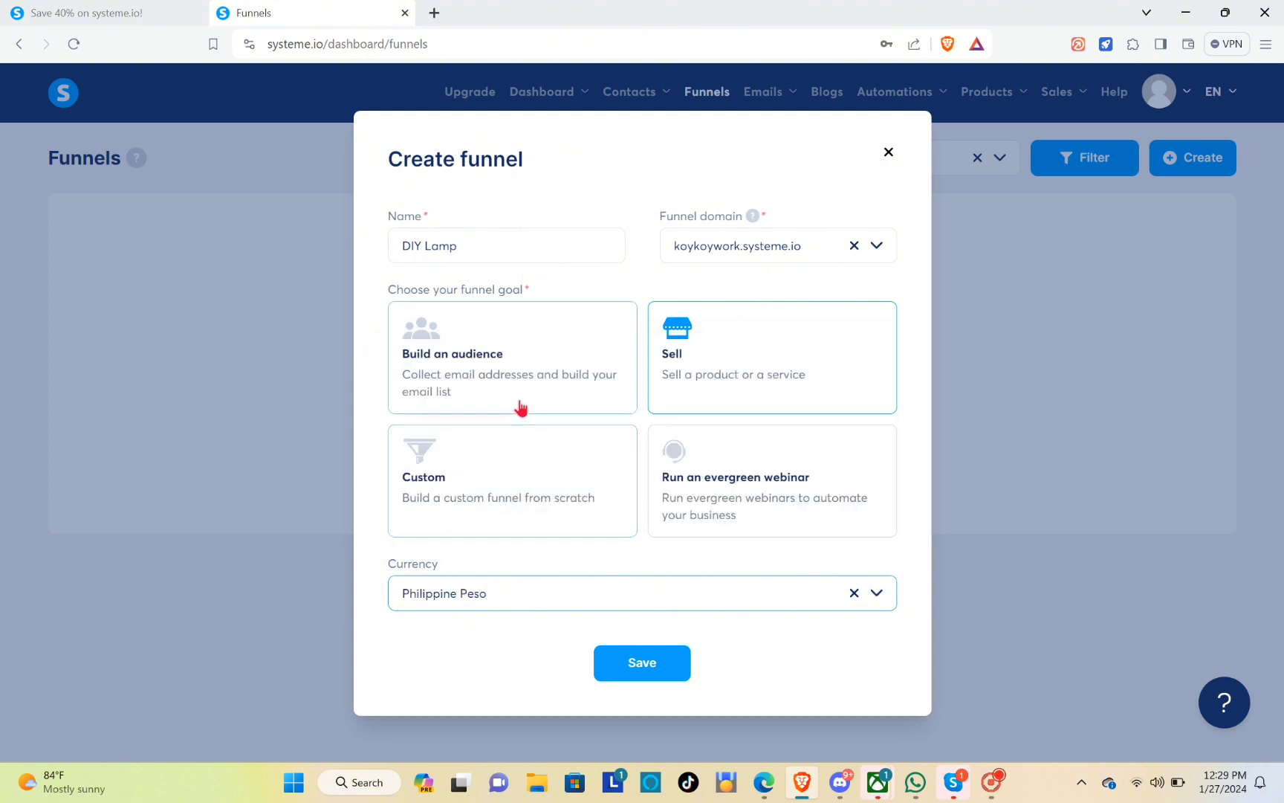
pyautogui.click(651, 676)
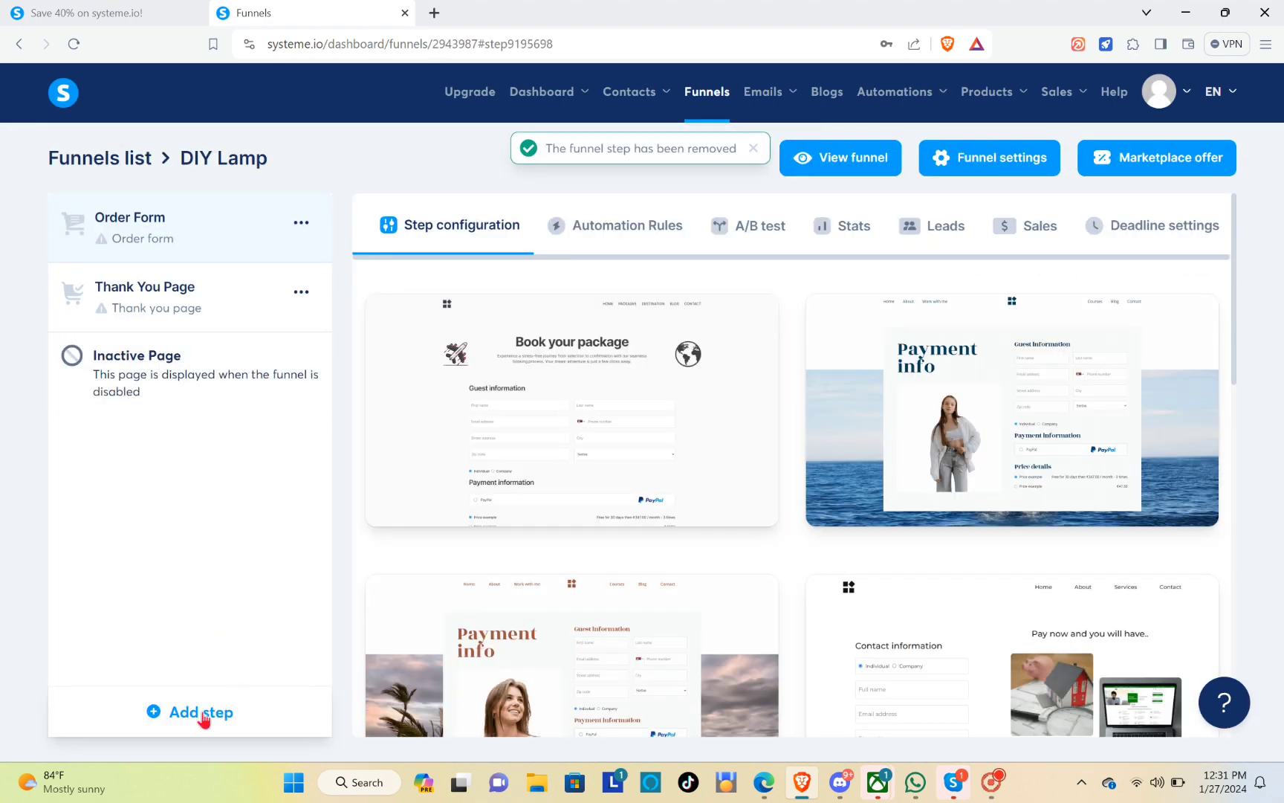
# Step: Add a funnel step named "Sales Page" of type Sales page and move it above the Order Form step
pyautogui.click(202, 713)
pyautogui.click(477, 385)
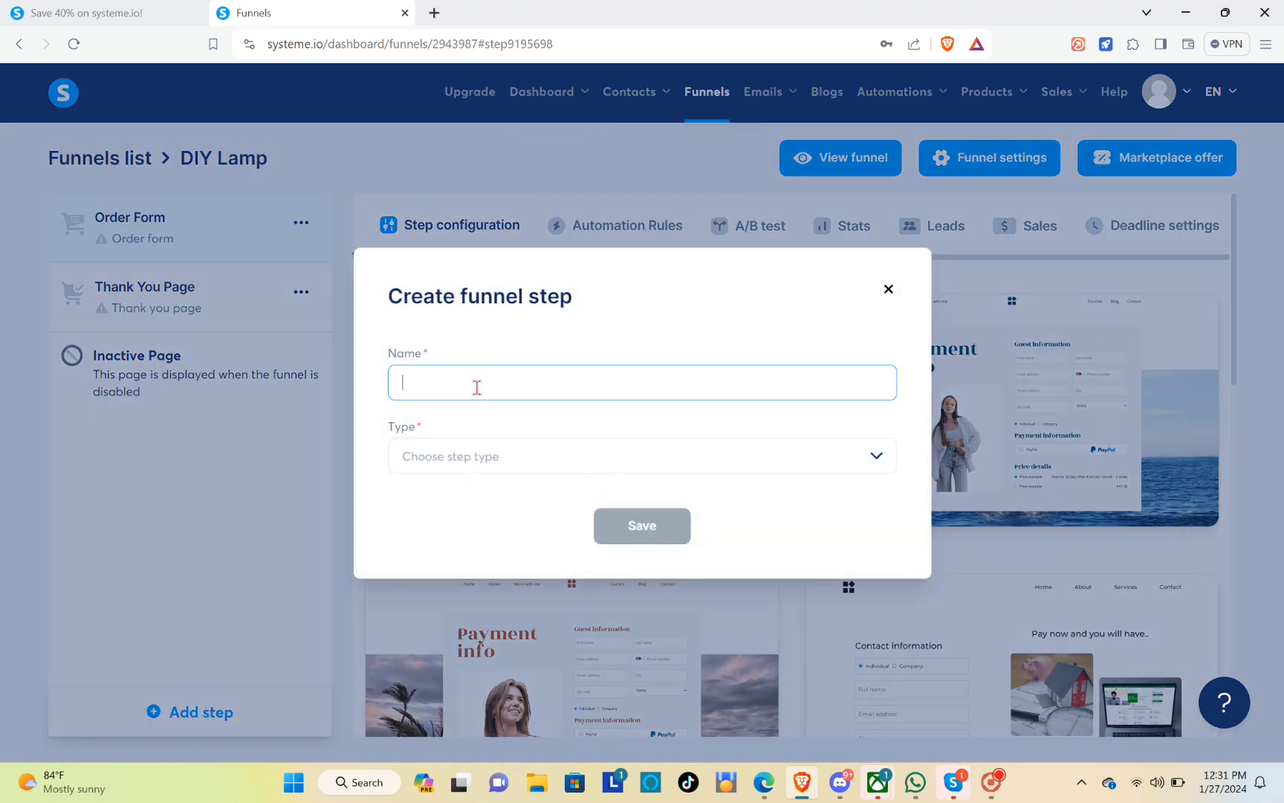
pyautogui.write('Sal')
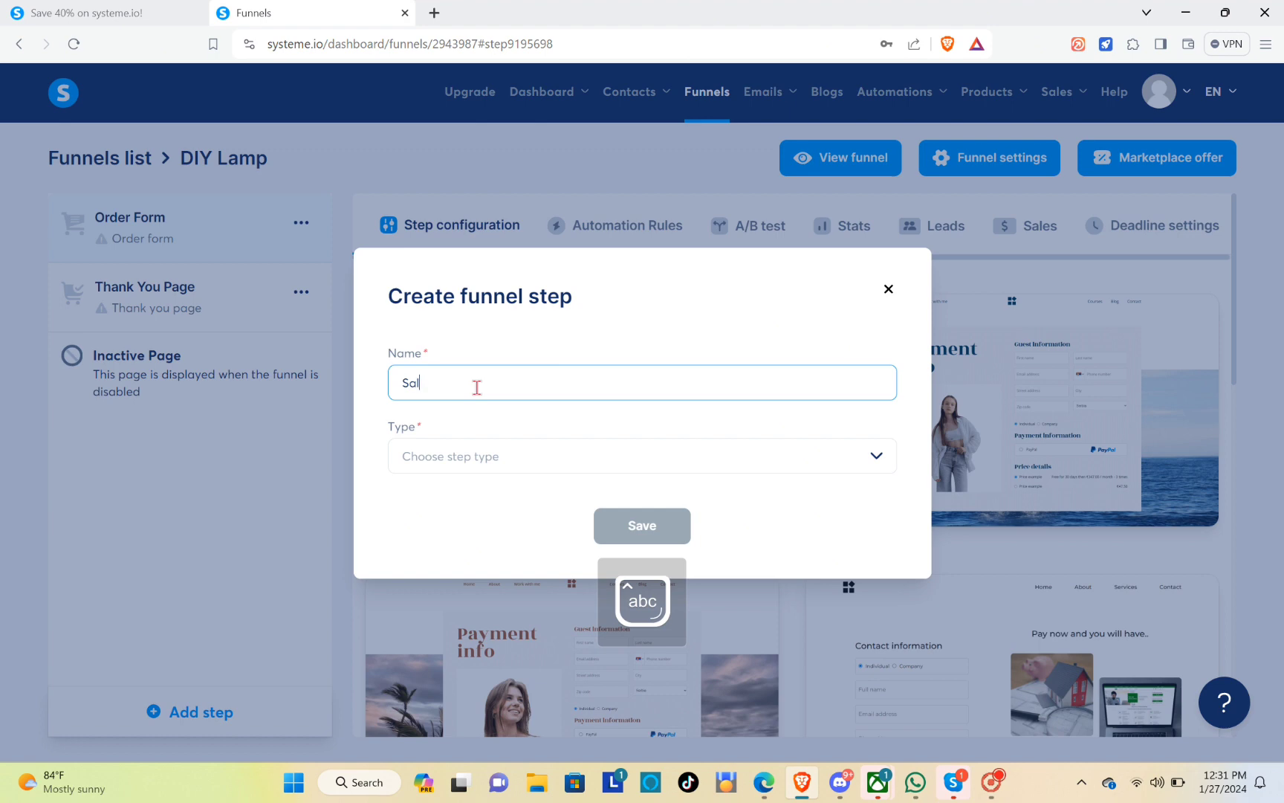
pyautogui.write('es Page')
pyautogui.click(511, 456)
pyautogui.scroll(-5, 510, 550)
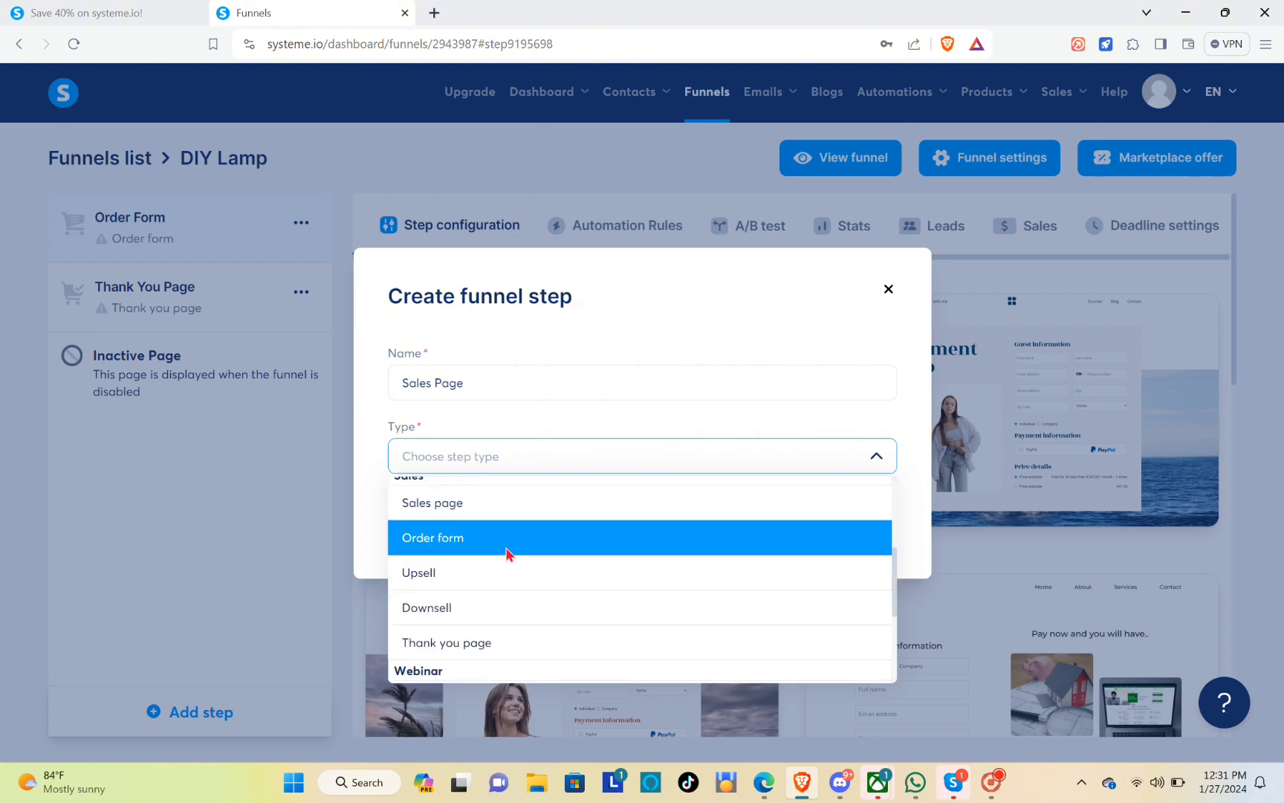
pyautogui.scroll(2, 469, 617)
pyautogui.scroll(2, 466, 605)
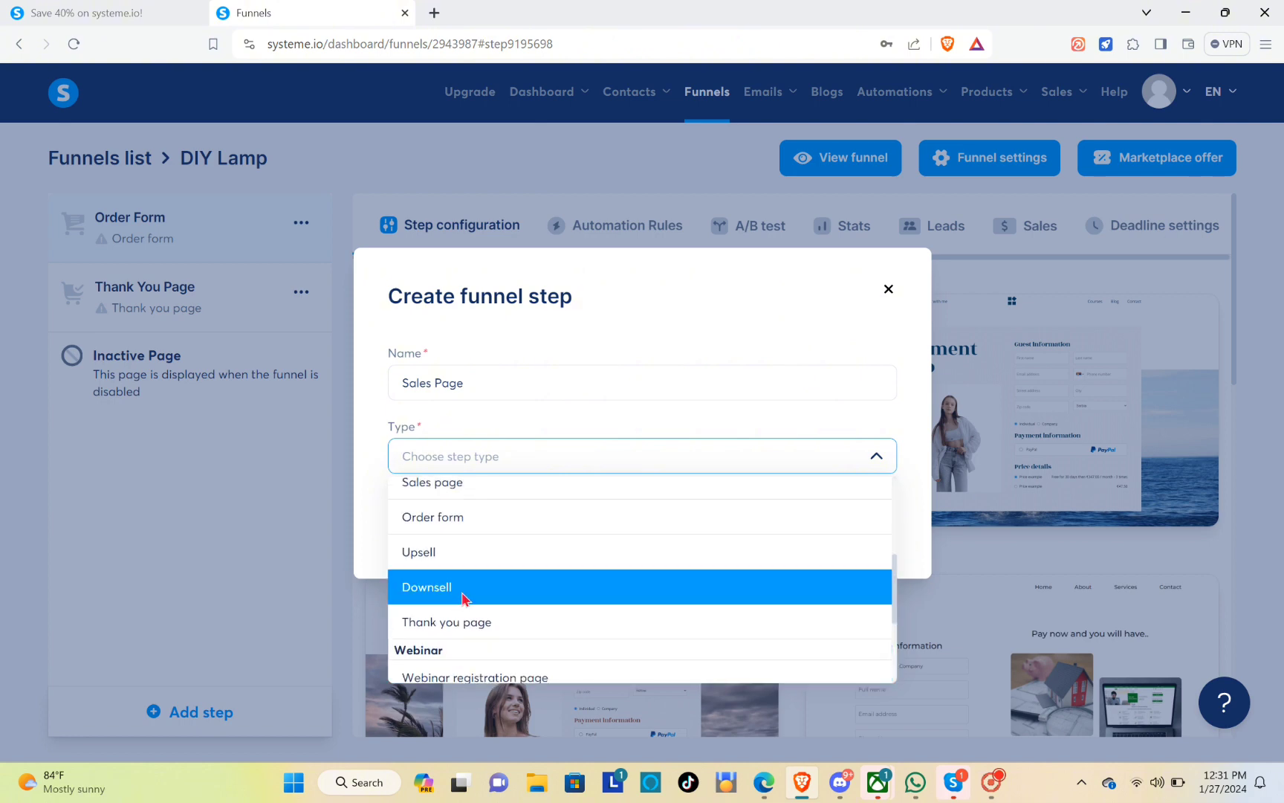
pyautogui.click(491, 482)
pyautogui.click(652, 524)
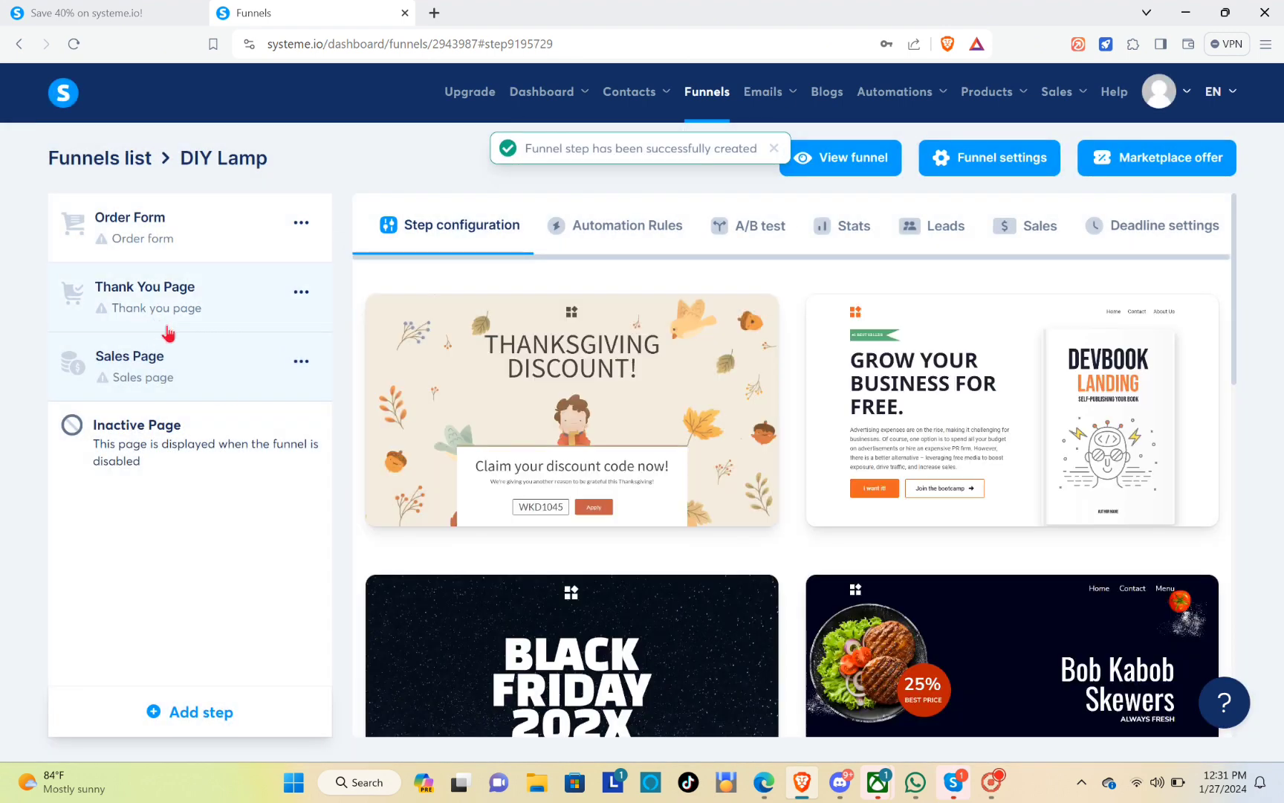
pyautogui.moveTo(173, 350); pyautogui.dragTo(178, 242)
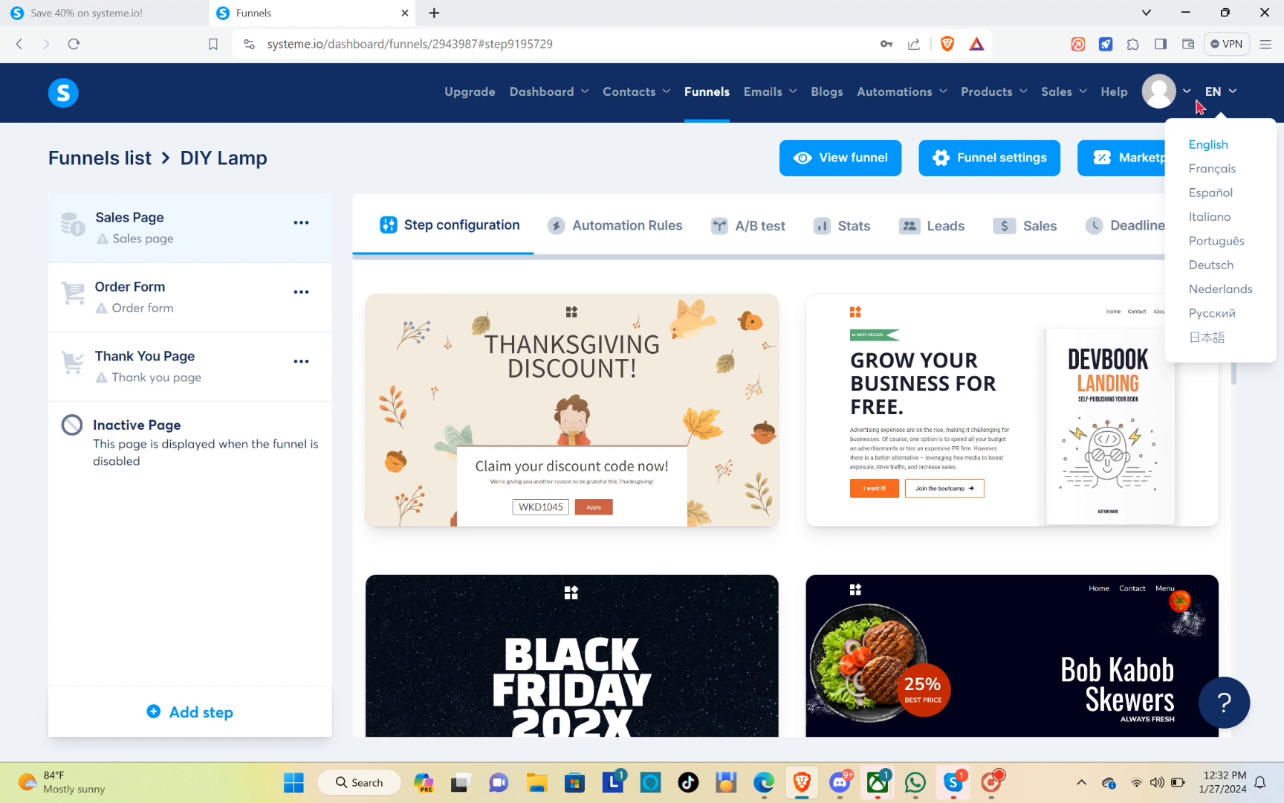
# Step: Open the payment gateways section of the account settings and review which gateways can be connected
pyautogui.moveTo(1181, 101)
pyautogui.click(1138, 145)
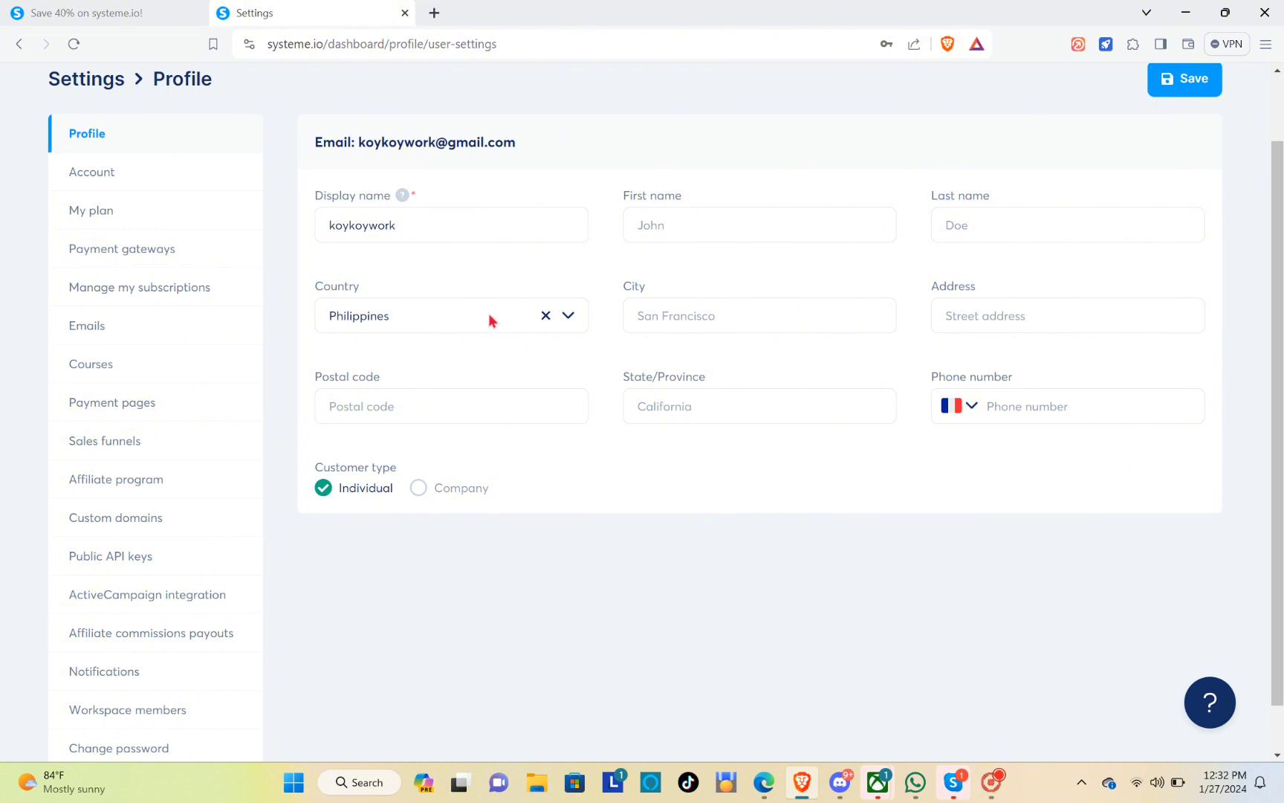
pyautogui.click(141, 251)
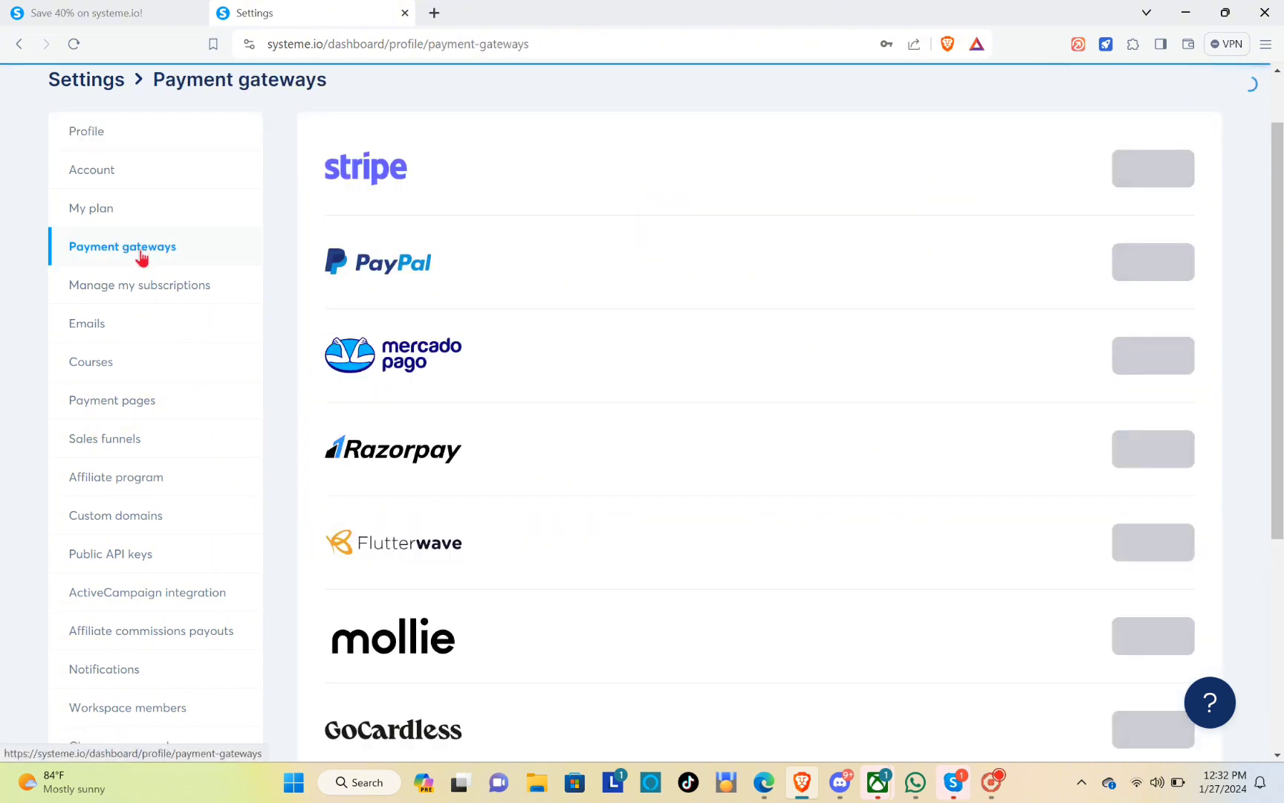
pyautogui.scroll(-2, 535, 253)
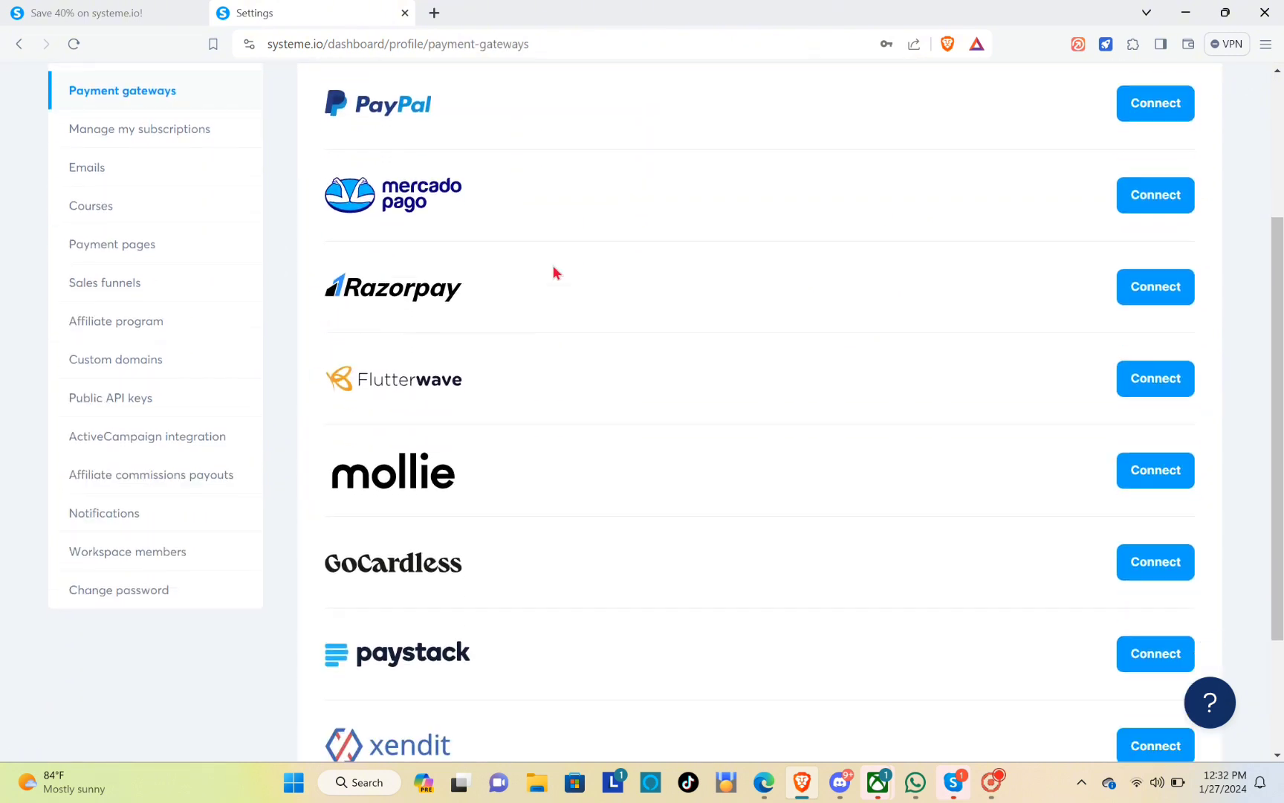
pyautogui.scroll(3, 553, 272)
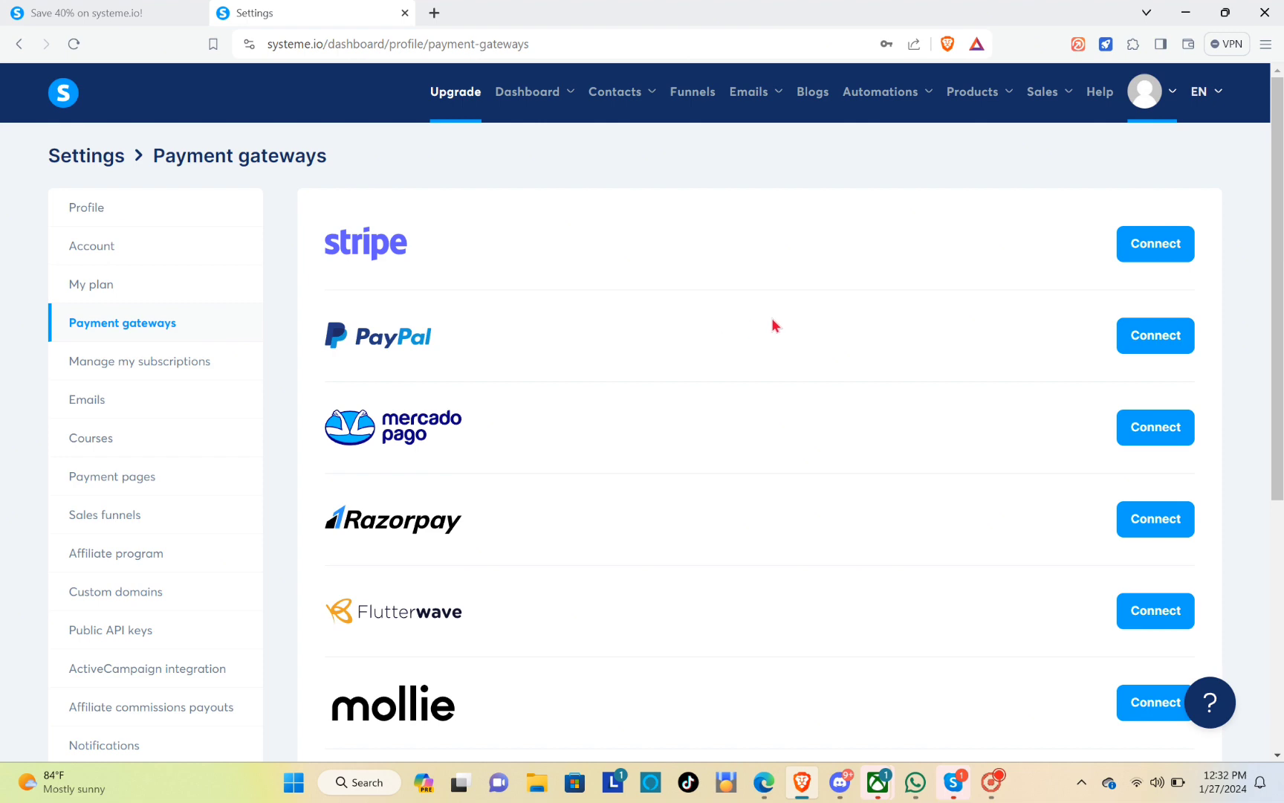
pyautogui.scroll(-2, 988, 313)
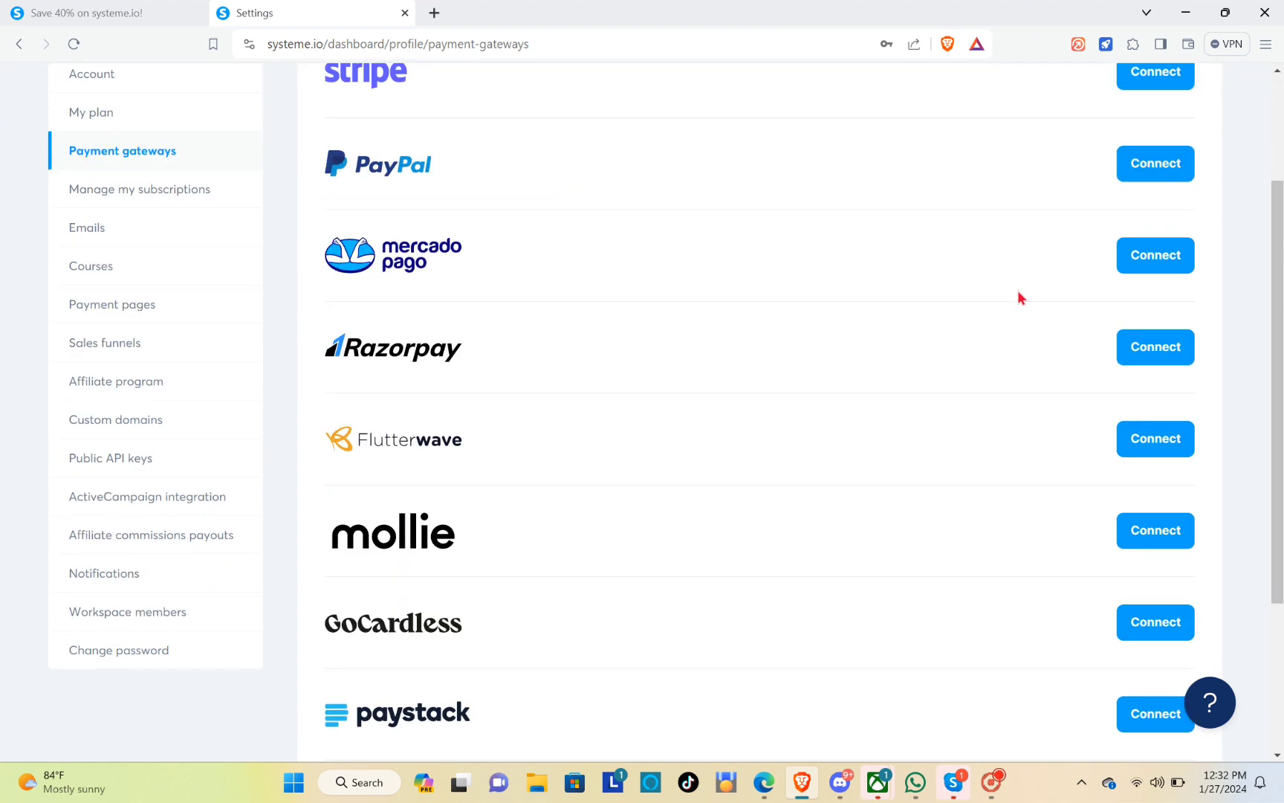
# Step: View the fields required to connect a PayPal account and close the form without filling it in
pyautogui.scroll(2, 1055, 287)
pyautogui.click(1145, 343)
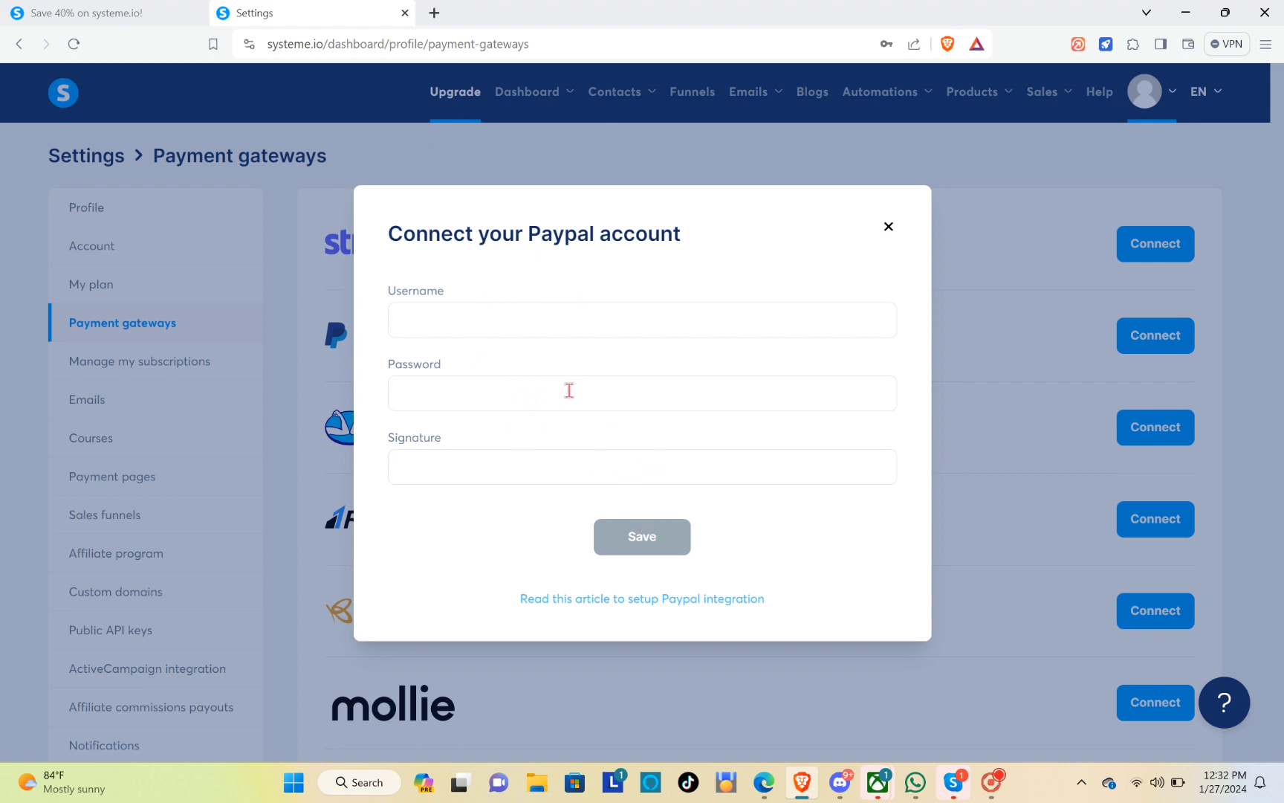
pyautogui.click(888, 229)
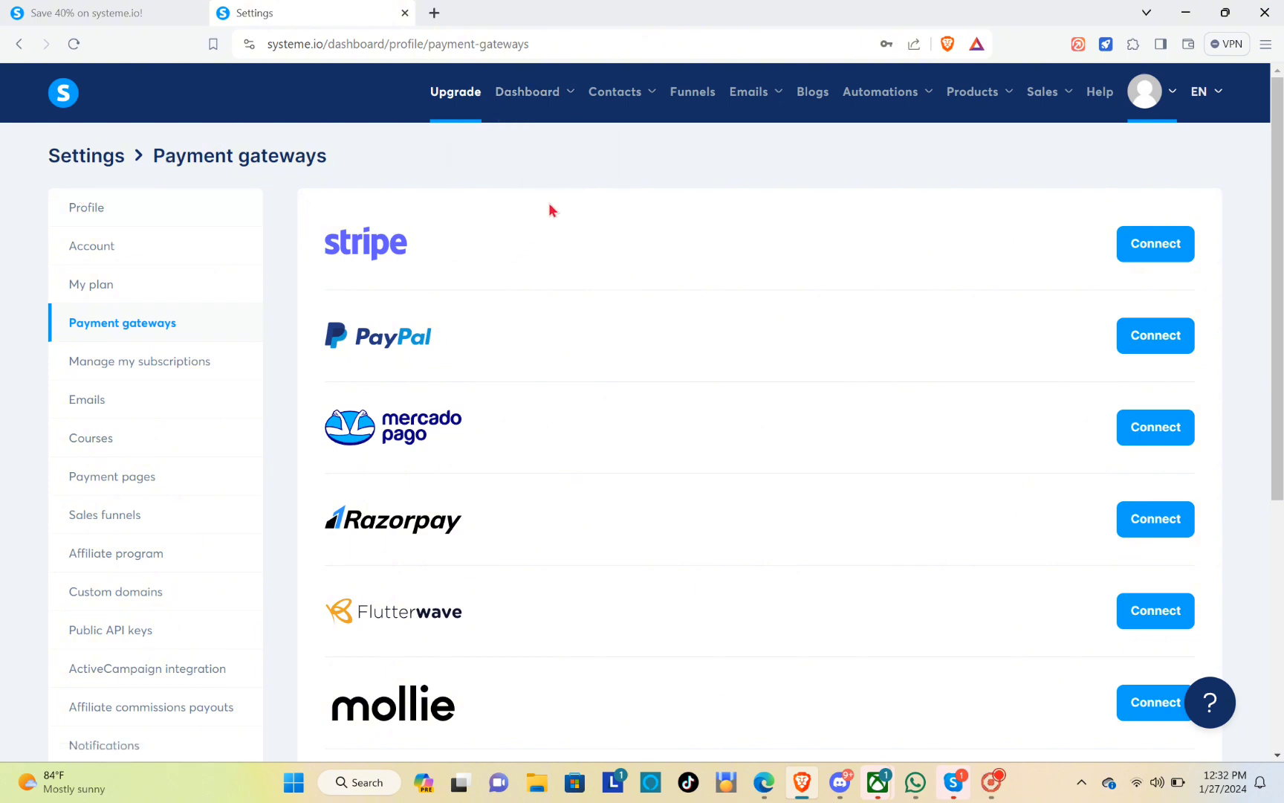
# Step: Return to the DIY Lamp funnel, browse the Sales Page templates and select the Thanksgiving Discount template
pyautogui.click(693, 94)
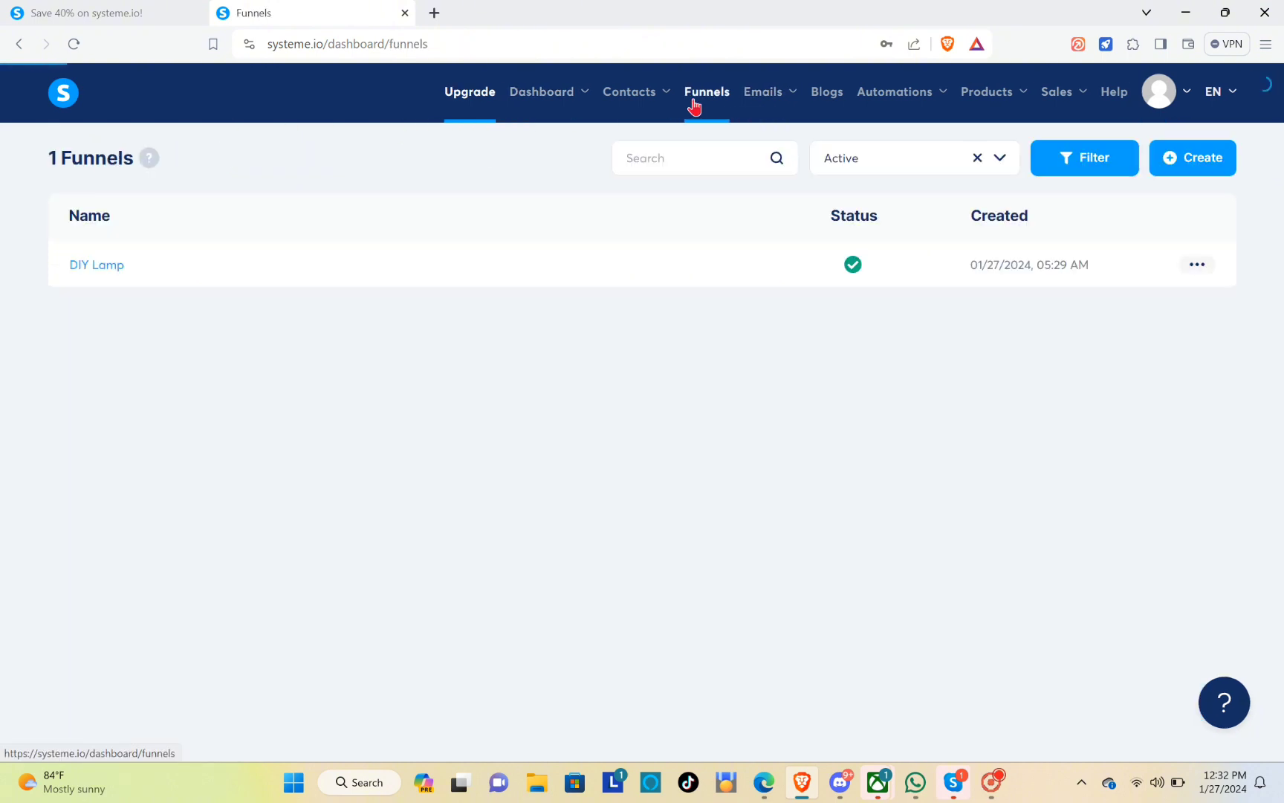
pyautogui.click(105, 270)
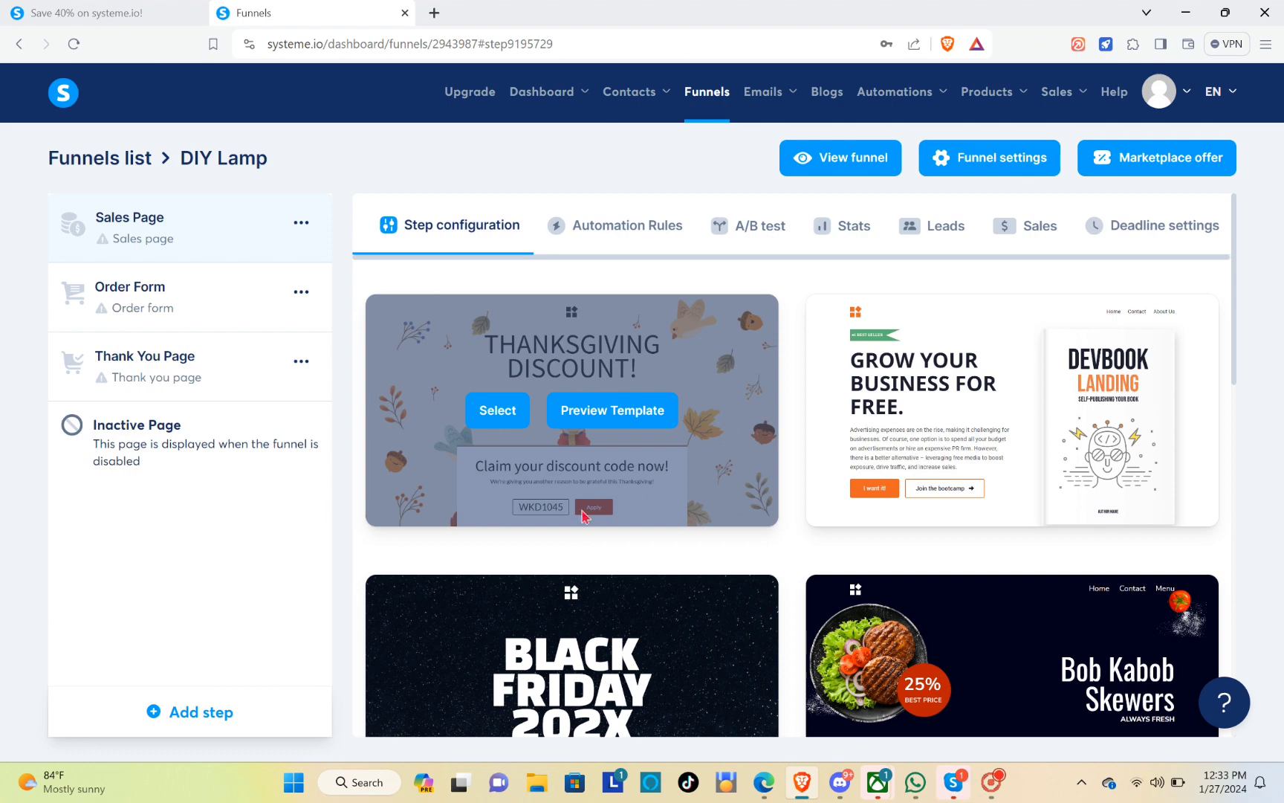
pyautogui.scroll(-6, 583, 517)
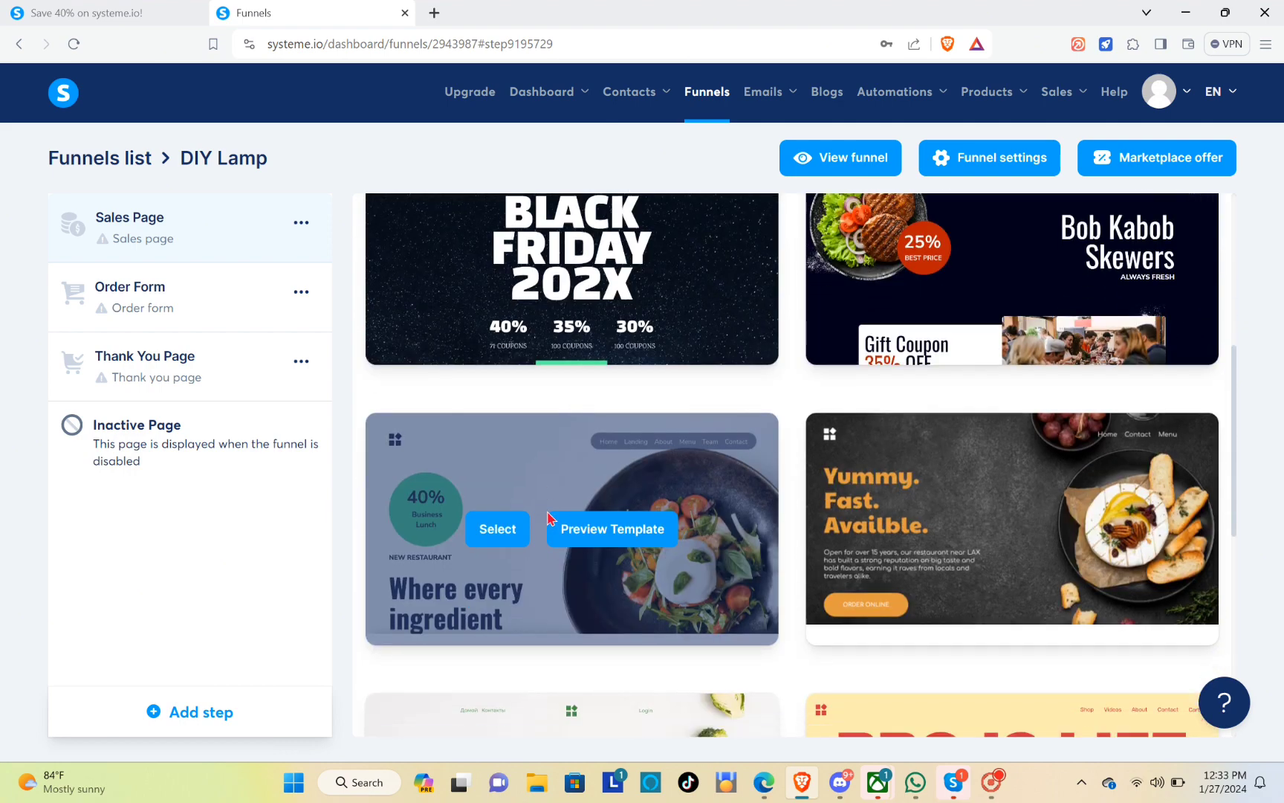
pyautogui.scroll(-7, 547, 518)
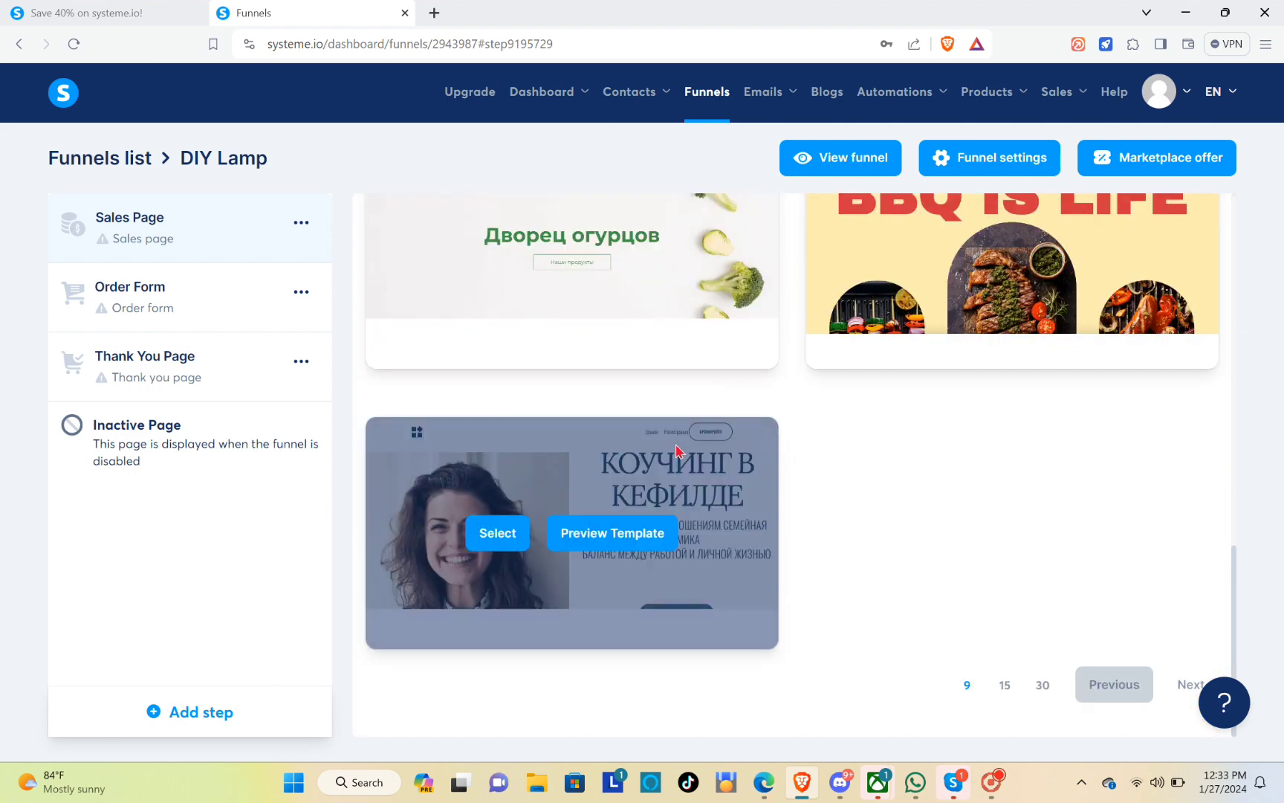
pyautogui.scroll(13, 677, 449)
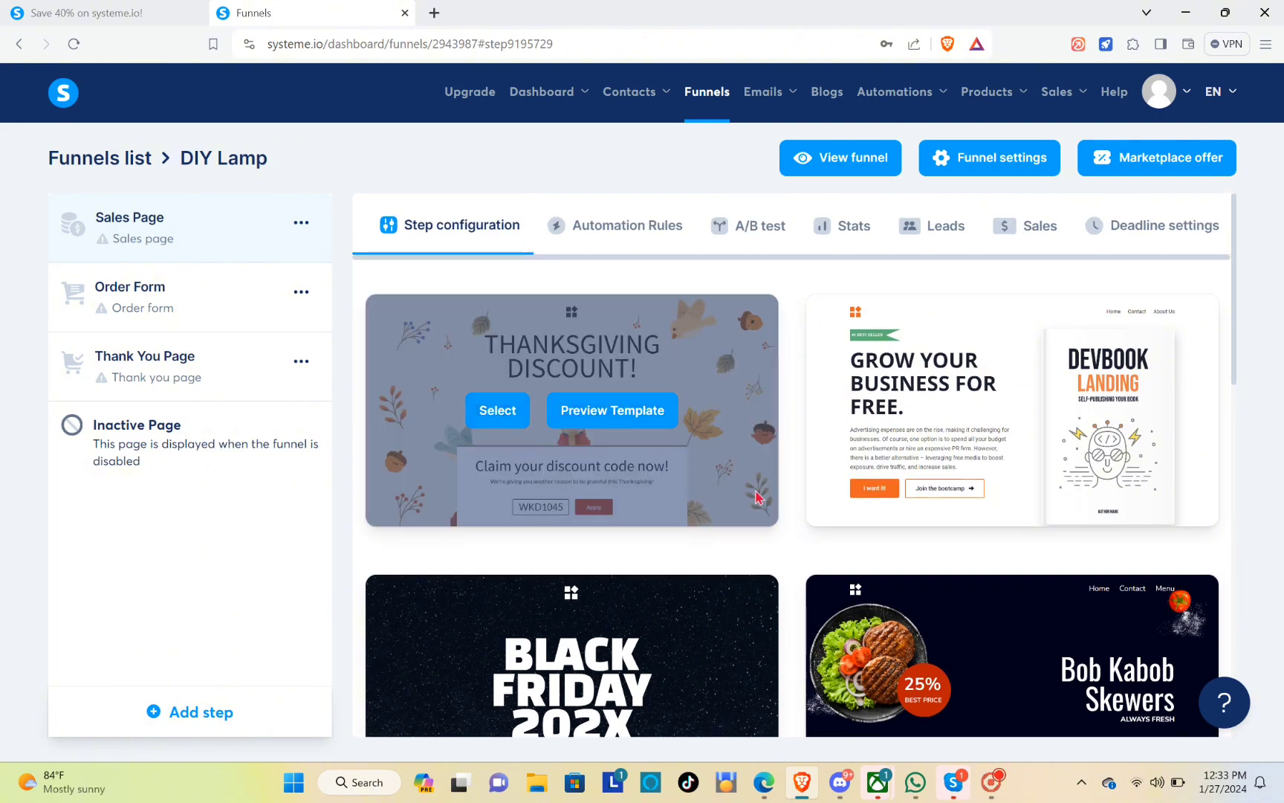
pyautogui.scroll(-7, 785, 480)
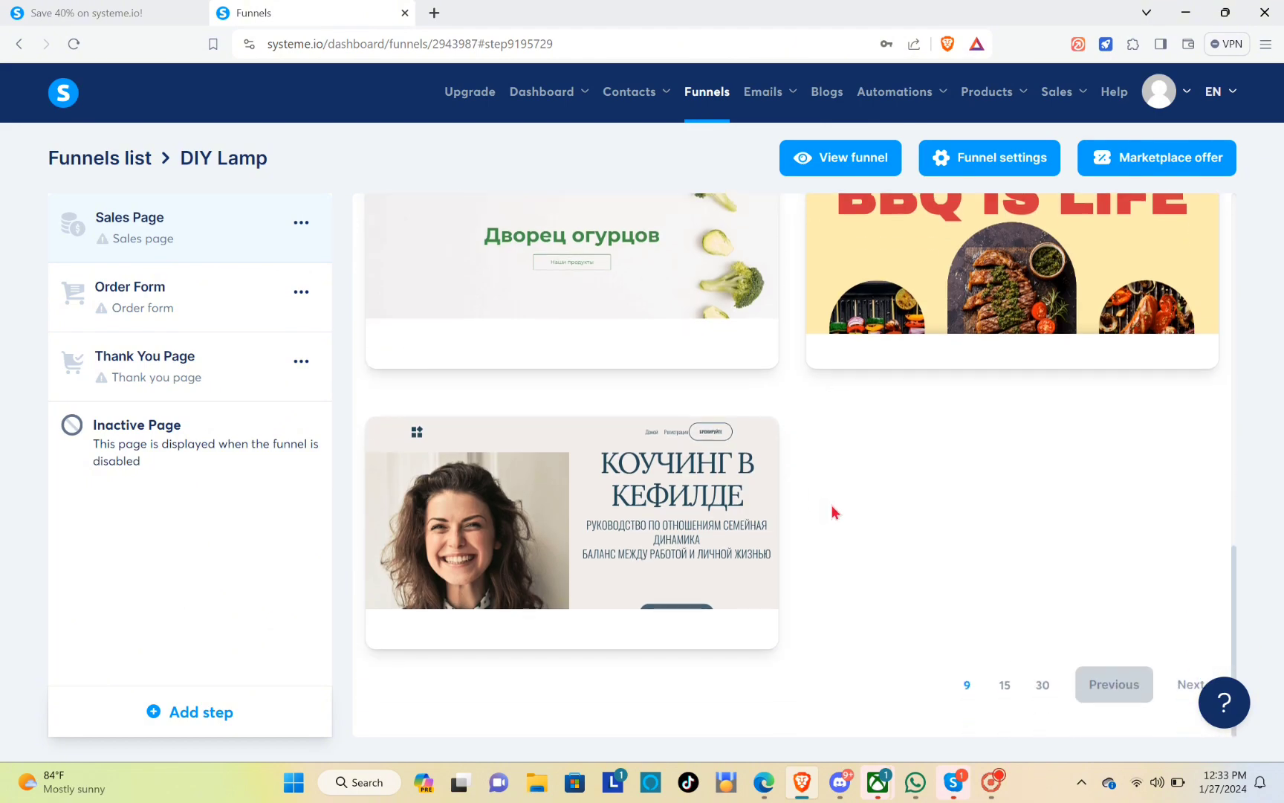
pyautogui.scroll(7, 847, 531)
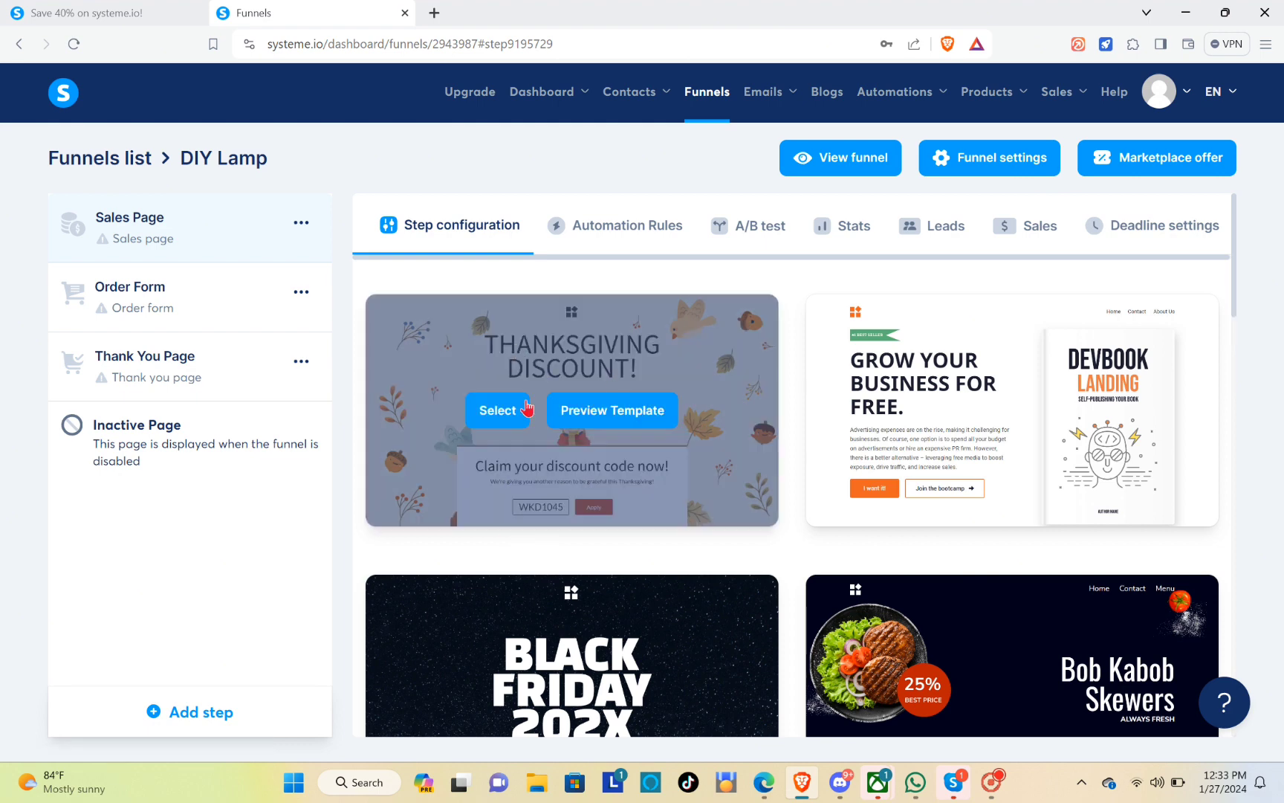
pyautogui.click(512, 413)
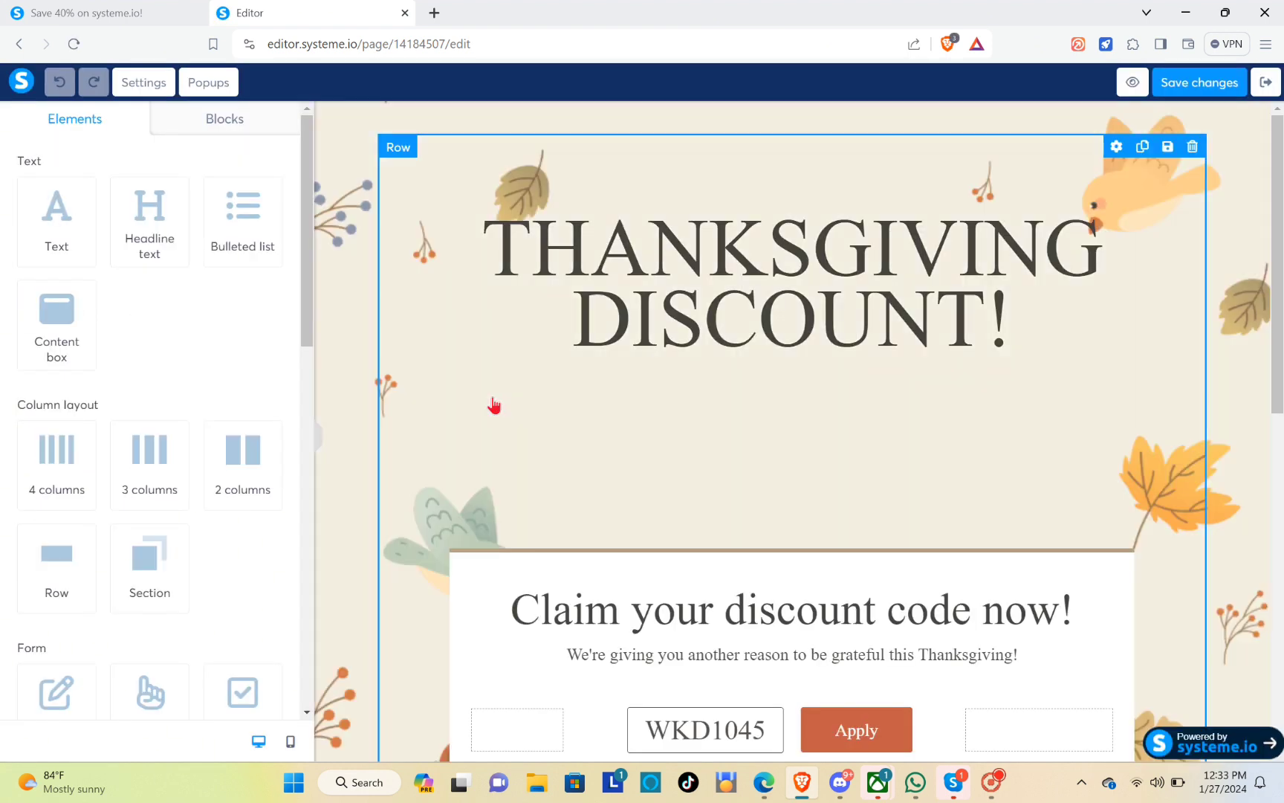
# Step: Select the template's top section and set its background color to a muted reddish brown, hex 865353
pyautogui.scroll(-10, 645, 390)
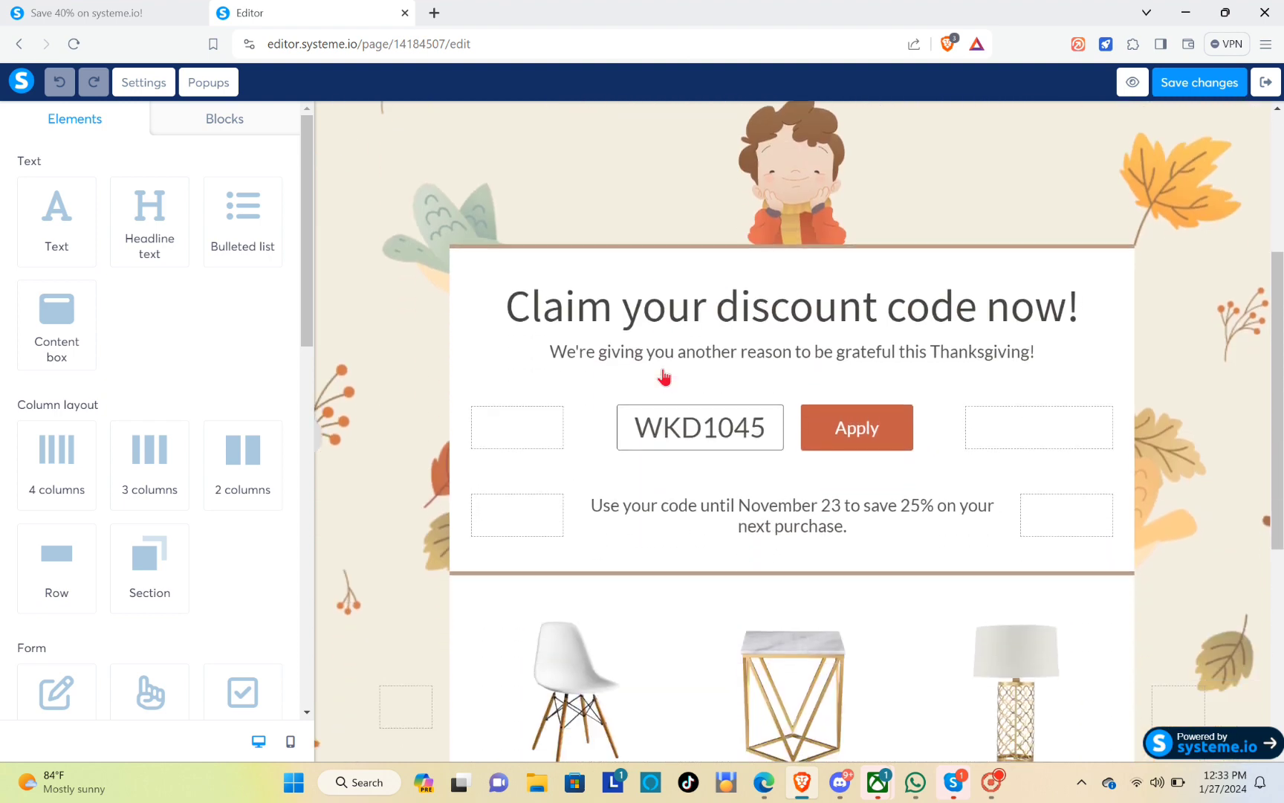
pyautogui.scroll(10, 663, 380)
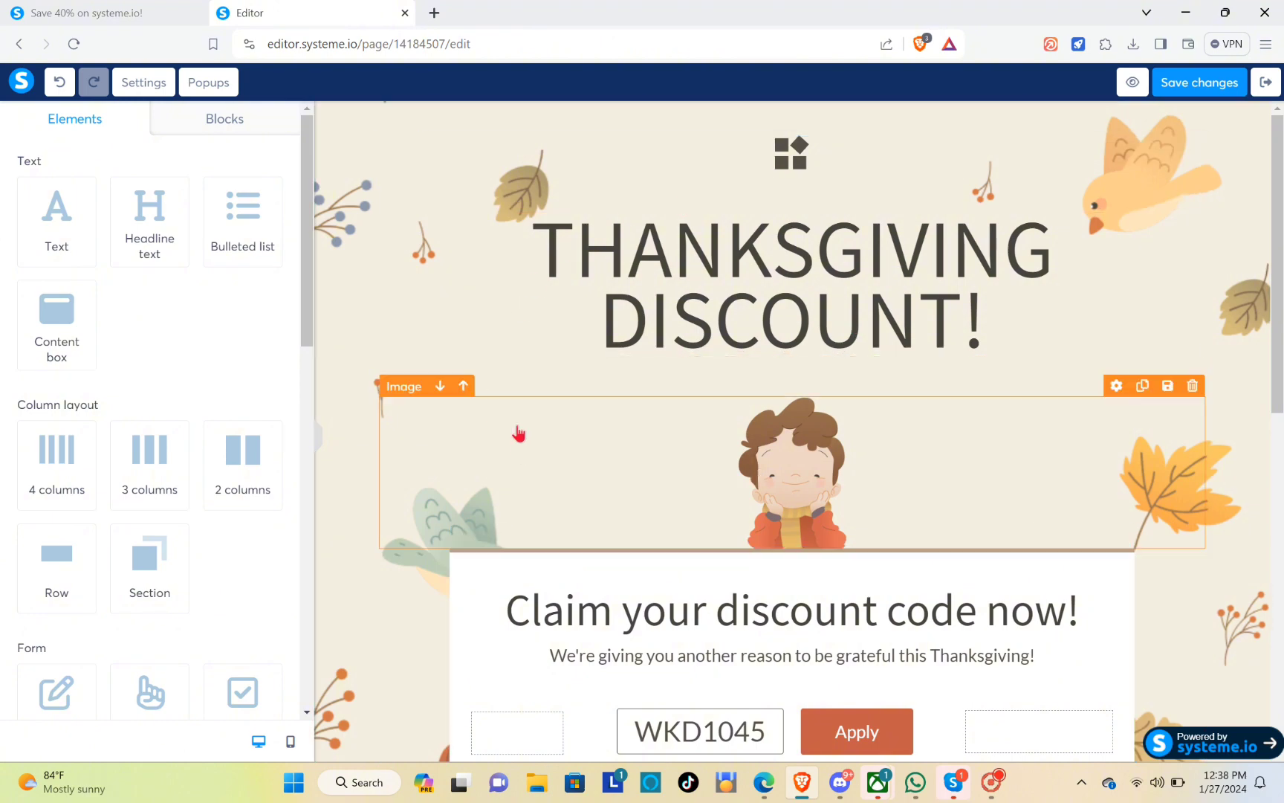
pyautogui.scroll(-10, 518, 436)
pyautogui.scroll(10, 547, 475)
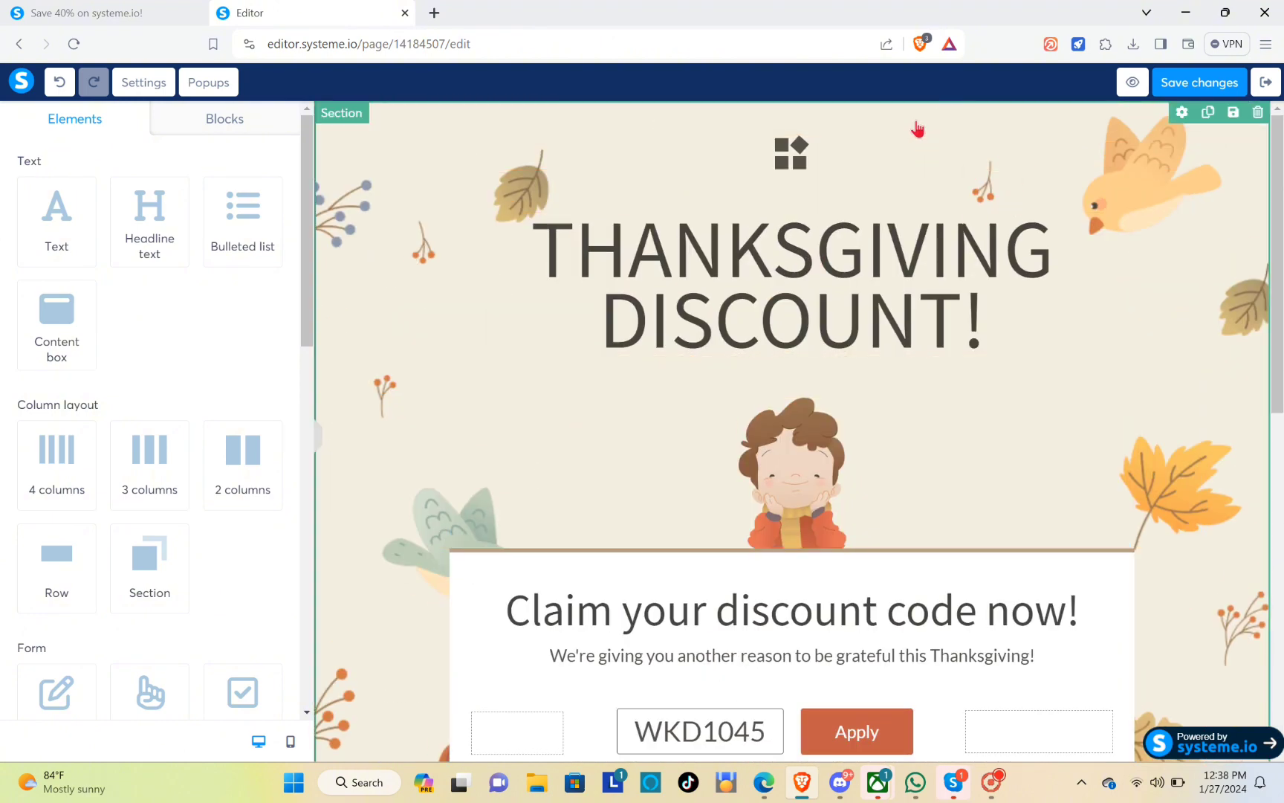
pyautogui.click(903, 177)
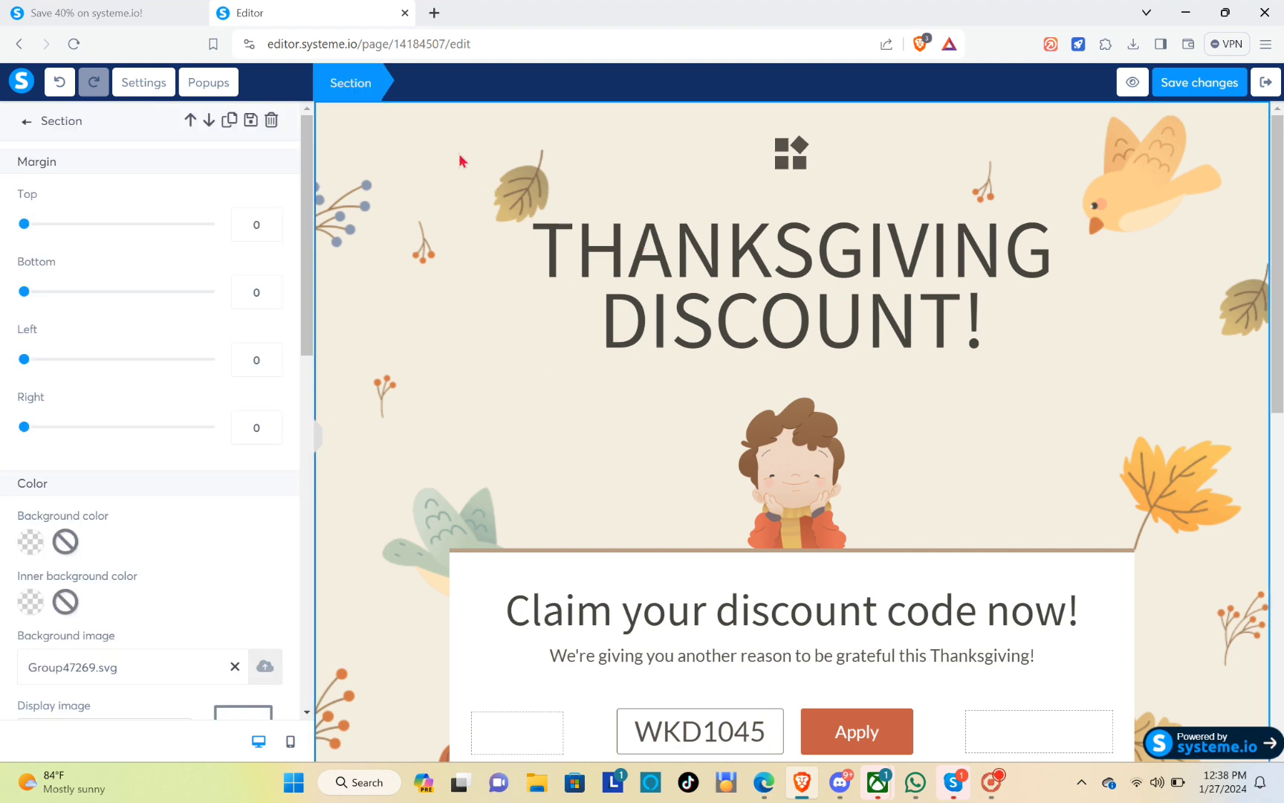
pyautogui.moveTo(28, 225); pyautogui.dragTo(4, 260)
pyautogui.moveTo(26, 362); pyautogui.dragTo(3, 340)
pyautogui.scroll(-1, 117, 367)
pyautogui.click(30, 457)
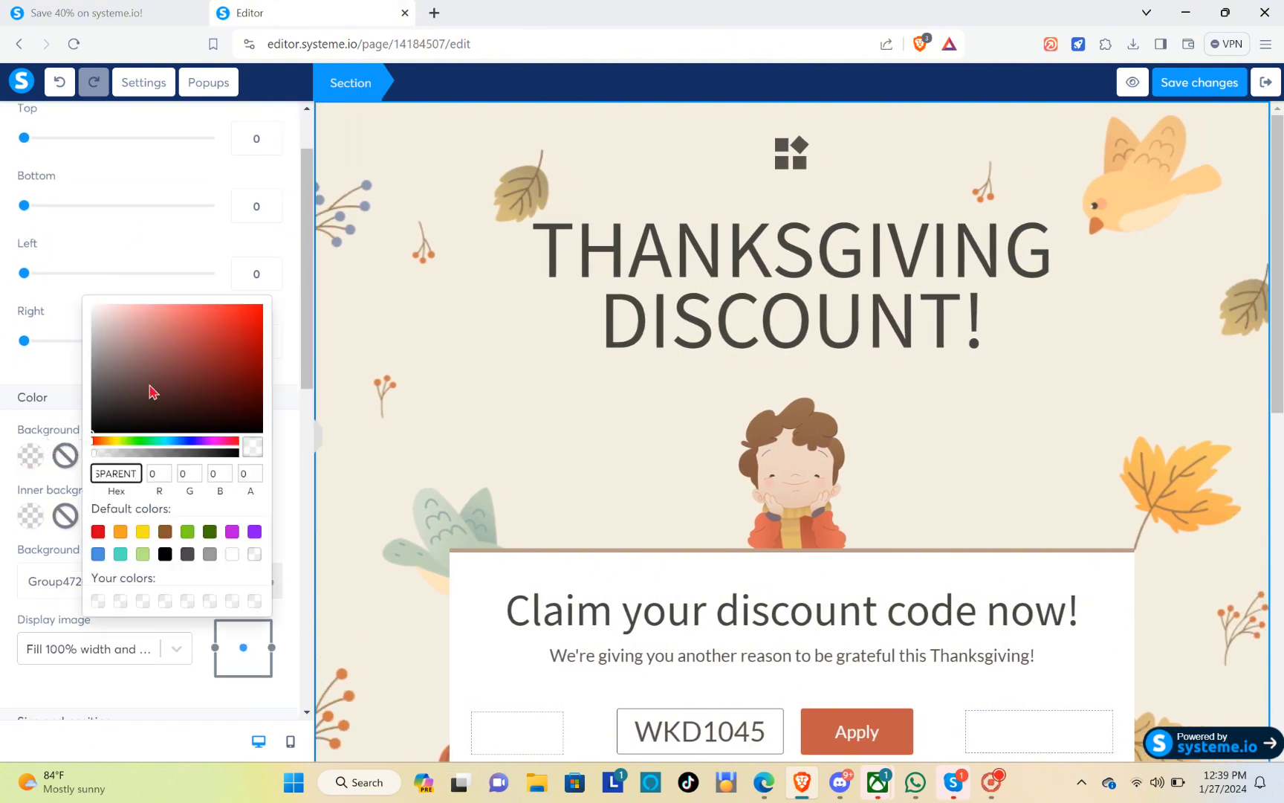
pyautogui.moveTo(151, 386)
pyautogui.mouseDown()
pyautogui.moveTo(188, 343)
pyautogui.moveTo(218, 335)
pyautogui.moveTo(201, 378)
pyautogui.moveTo(186, 371)
pyautogui.mouseUp()
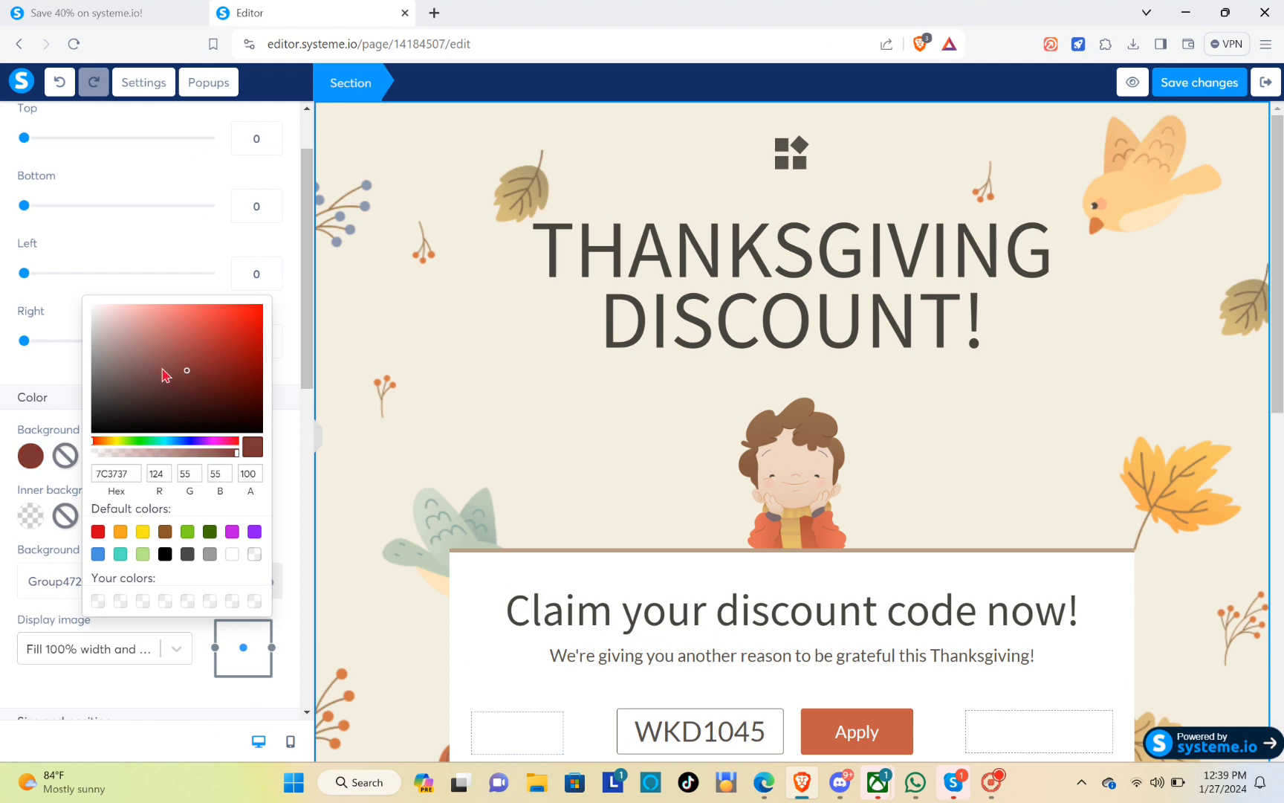
pyautogui.click(156, 365)
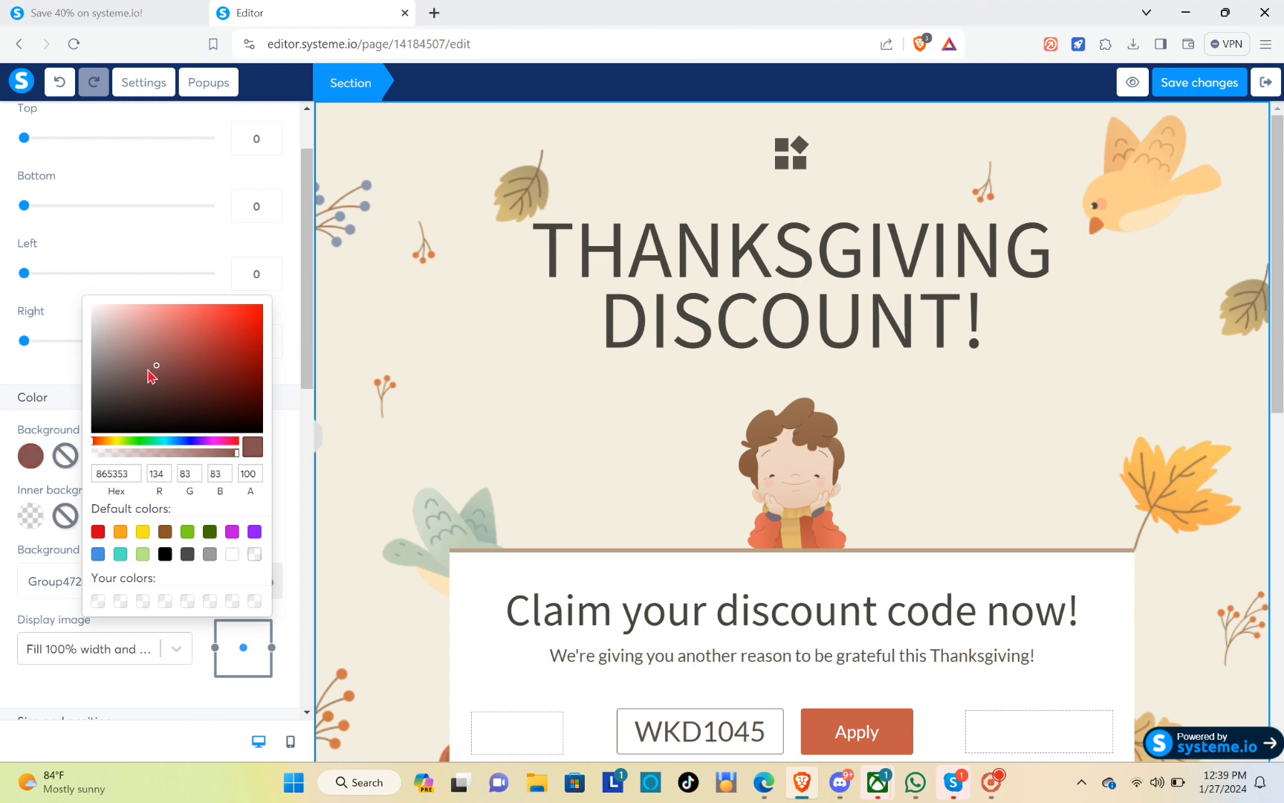
pyautogui.moveTo(31, 340); pyautogui.dragTo(76, 343)
# Step: Set the section's inner background color to a very dark brown, hex 200D0D
pyautogui.scroll(-4, 23, 319)
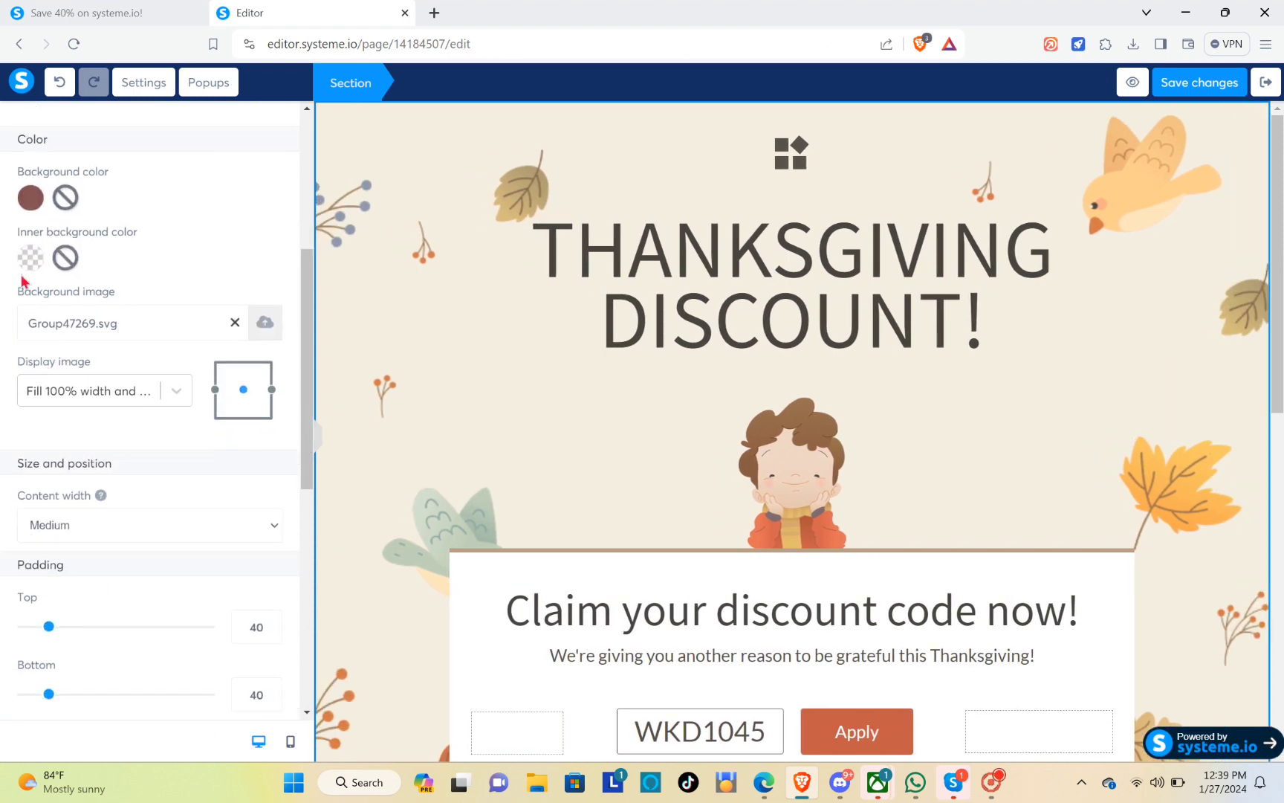
pyautogui.click(31, 261)
pyautogui.moveTo(156, 214); pyautogui.dragTo(192, 225)
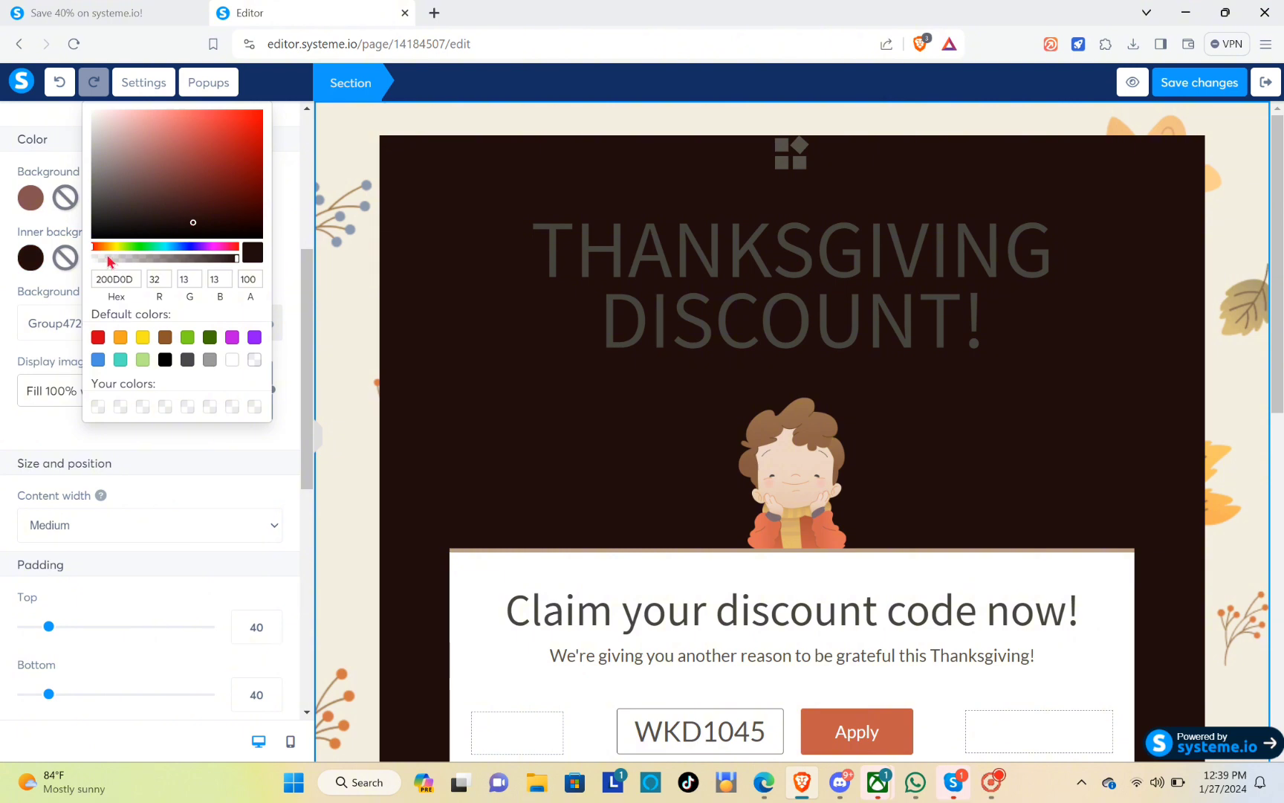
# Step: Change the section's inner background color to a light coral orange after trying brown and olive shades
pyautogui.moveTo(177, 159); pyautogui.dragTo(165, 176)
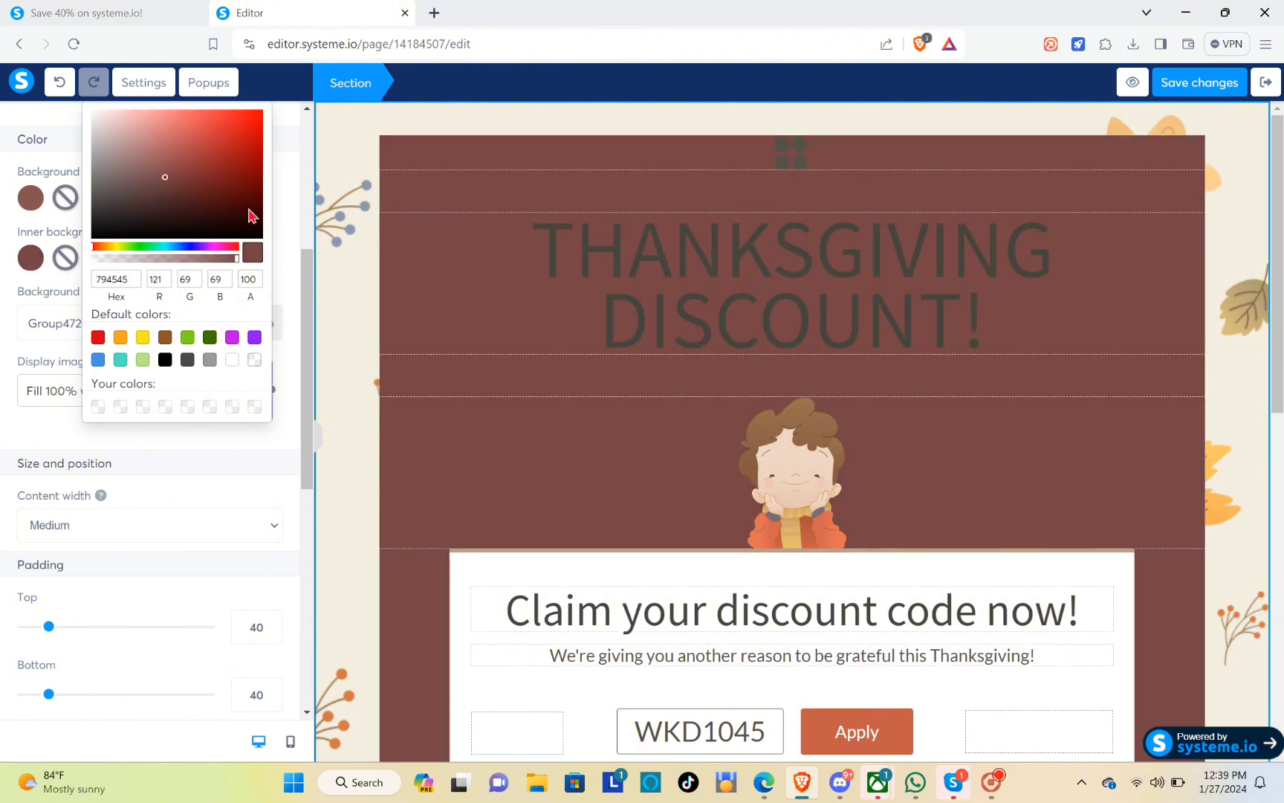
pyautogui.click(229, 201)
pyautogui.click(117, 247)
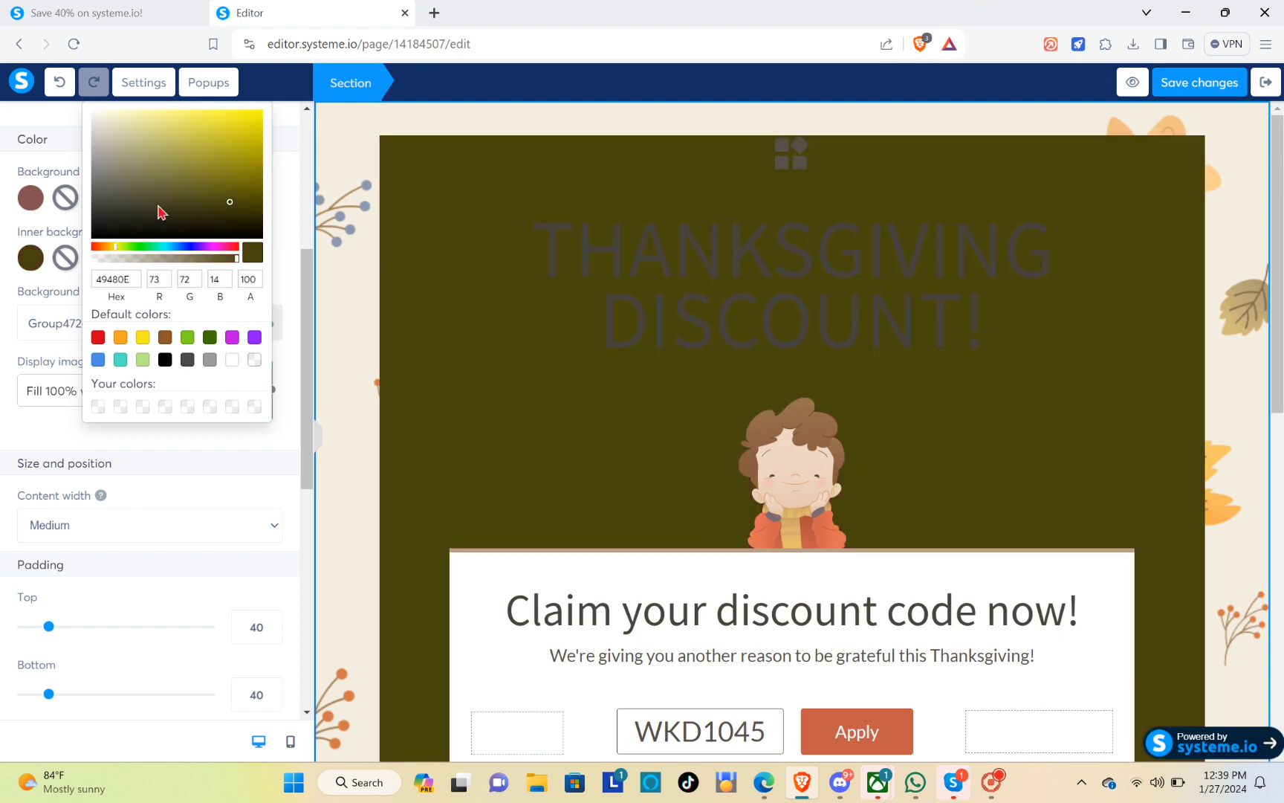
pyautogui.click(157, 204)
pyautogui.click(102, 247)
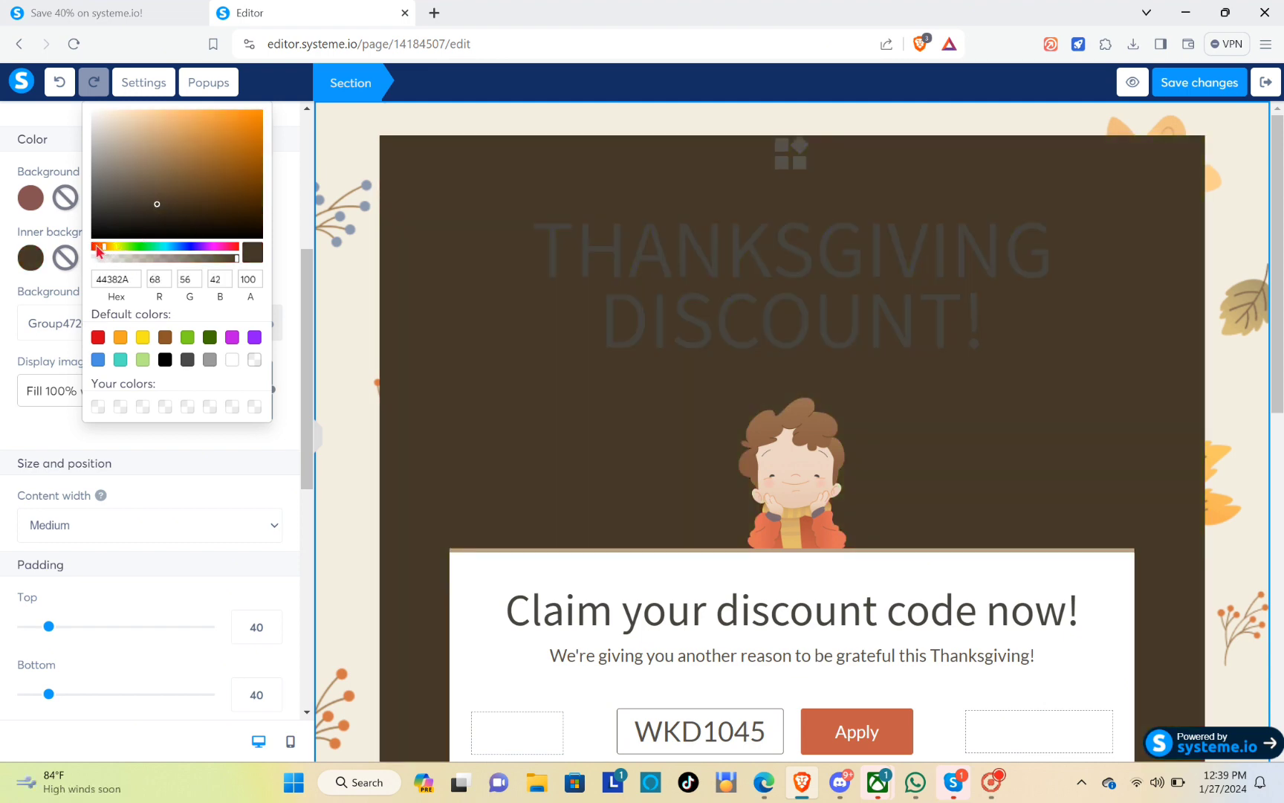
pyautogui.click(96, 246)
pyautogui.click(111, 177)
# Step: Examine the background image display options and the section's remaining padding, shadow, visibility and sticky settings
pyautogui.click(99, 389)
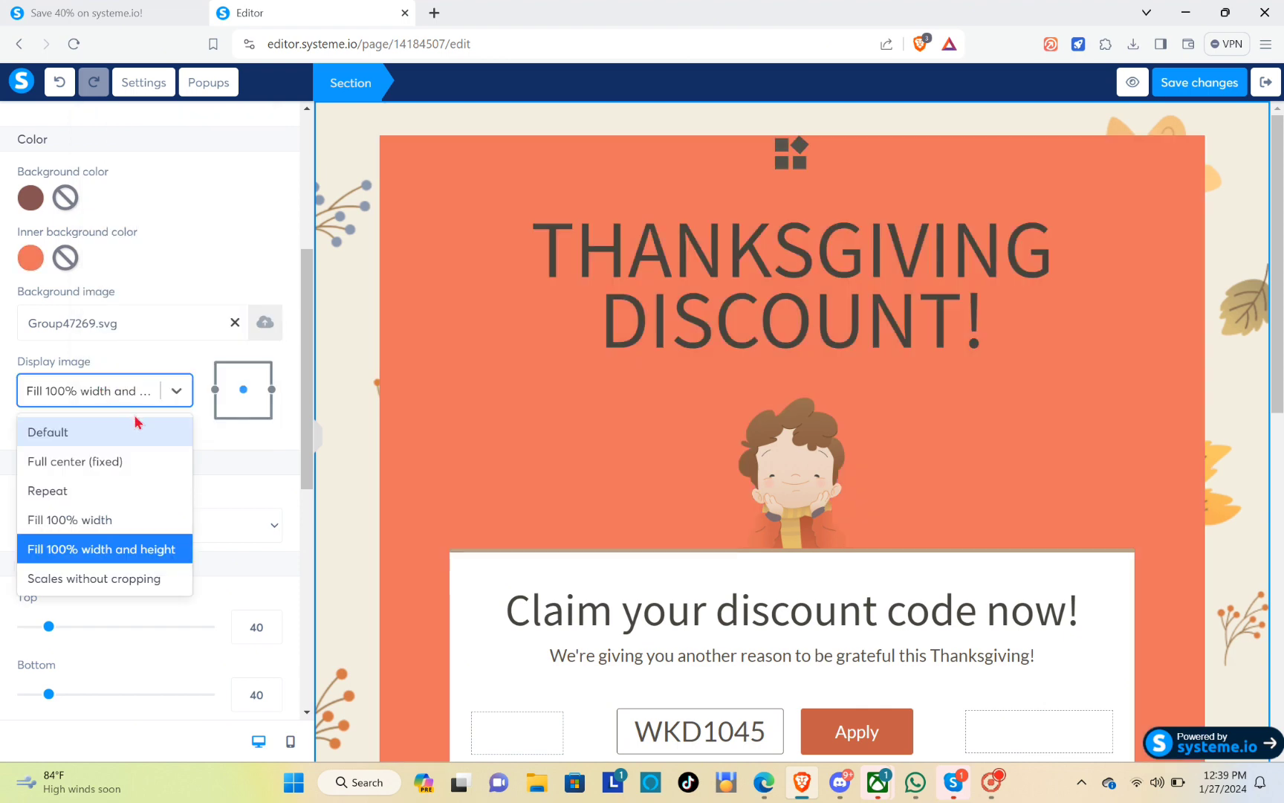
pyautogui.click(153, 386)
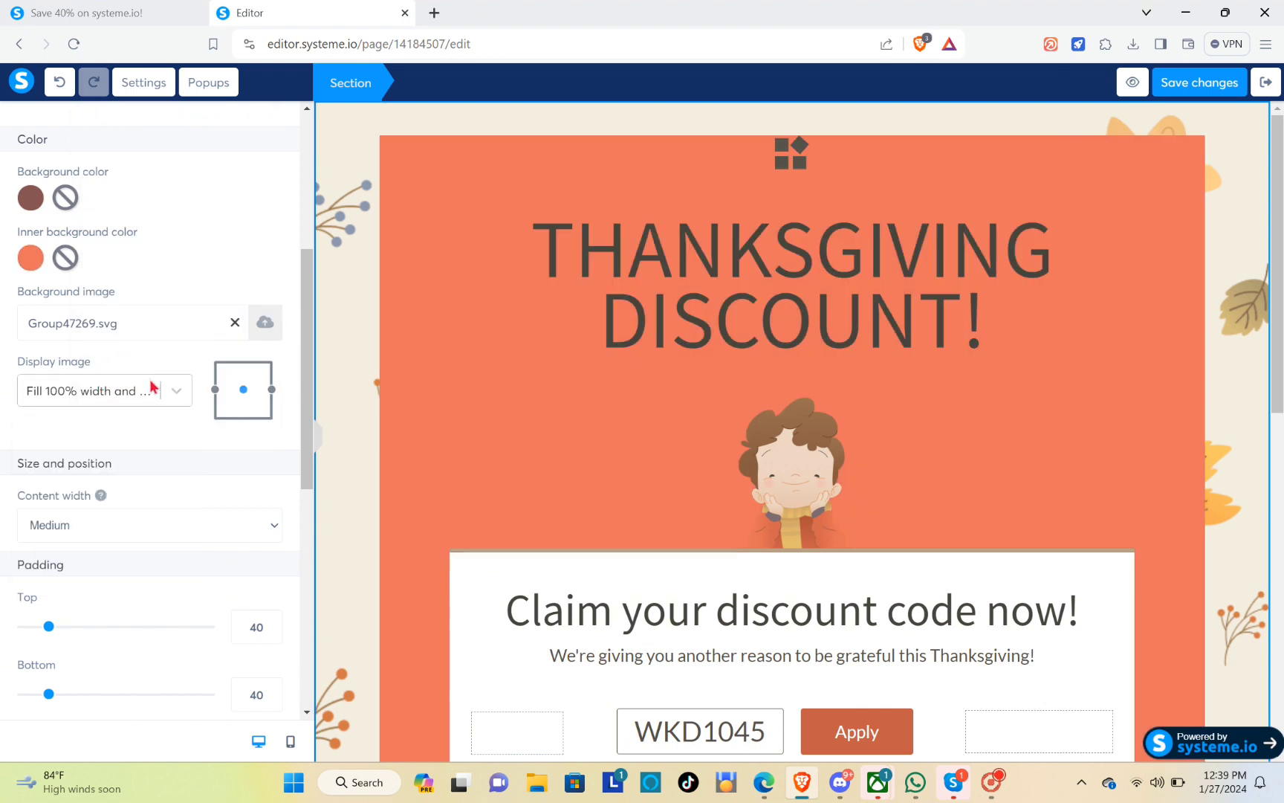
pyautogui.click(177, 392)
pyautogui.click(177, 392)
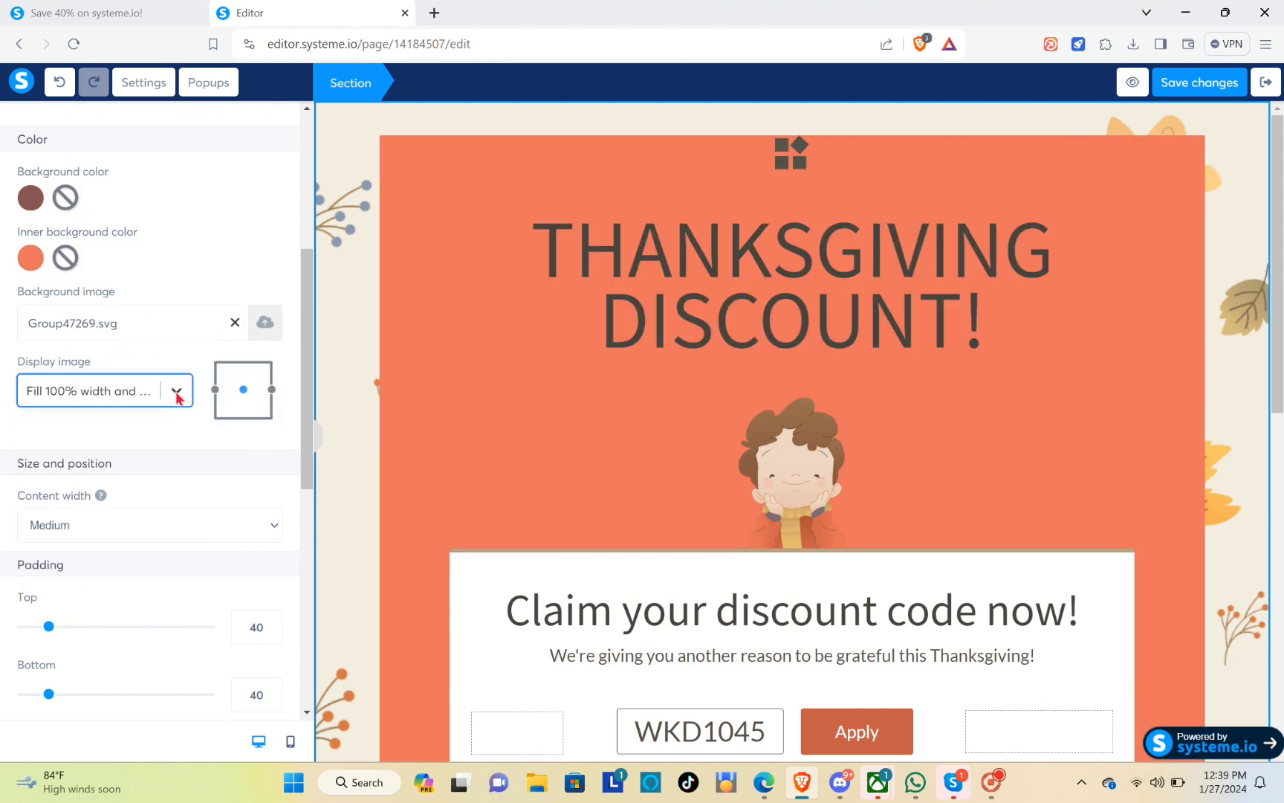
pyautogui.scroll(-1, 162, 512)
pyautogui.scroll(-5, 134, 442)
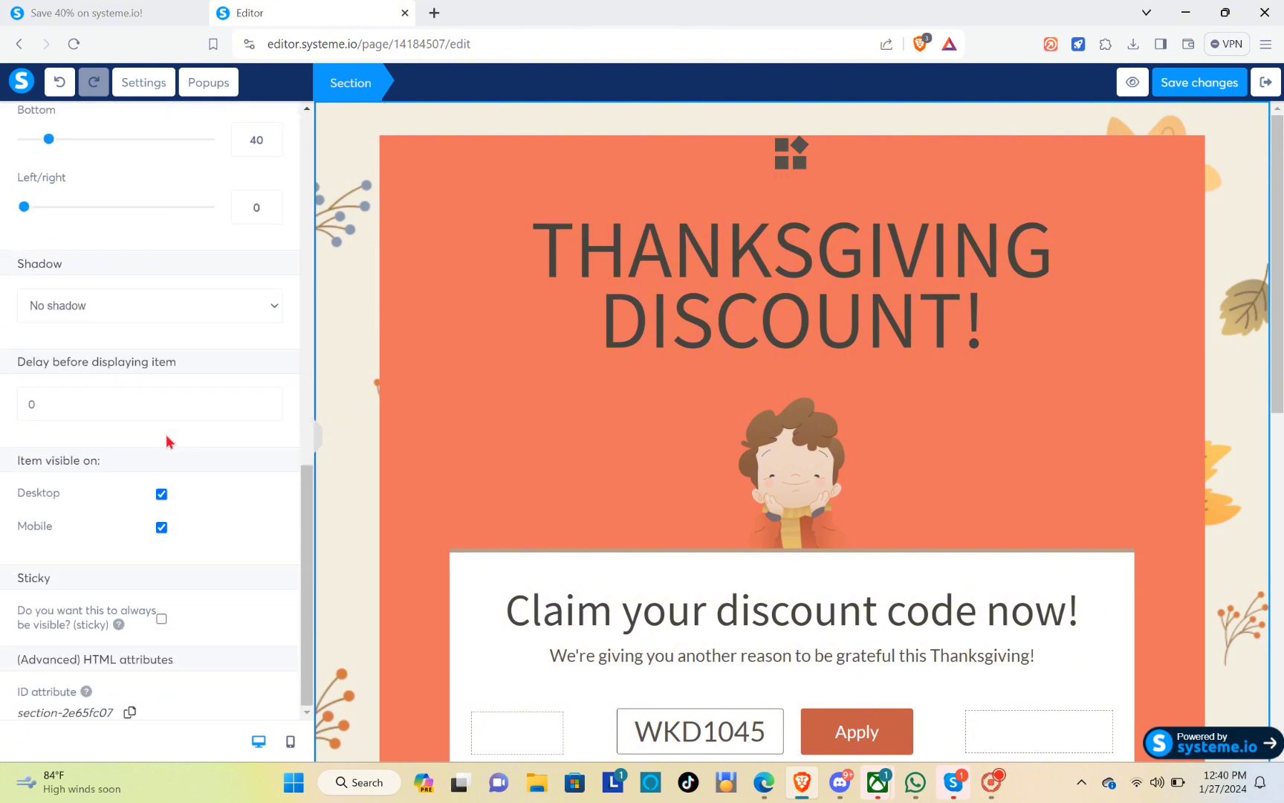
pyautogui.scroll(8, 168, 438)
# Step: Select the row around the Thanksgiving headline, examine its settings and return to the page elements
pyautogui.click(434, 274)
pyautogui.click(523, 195)
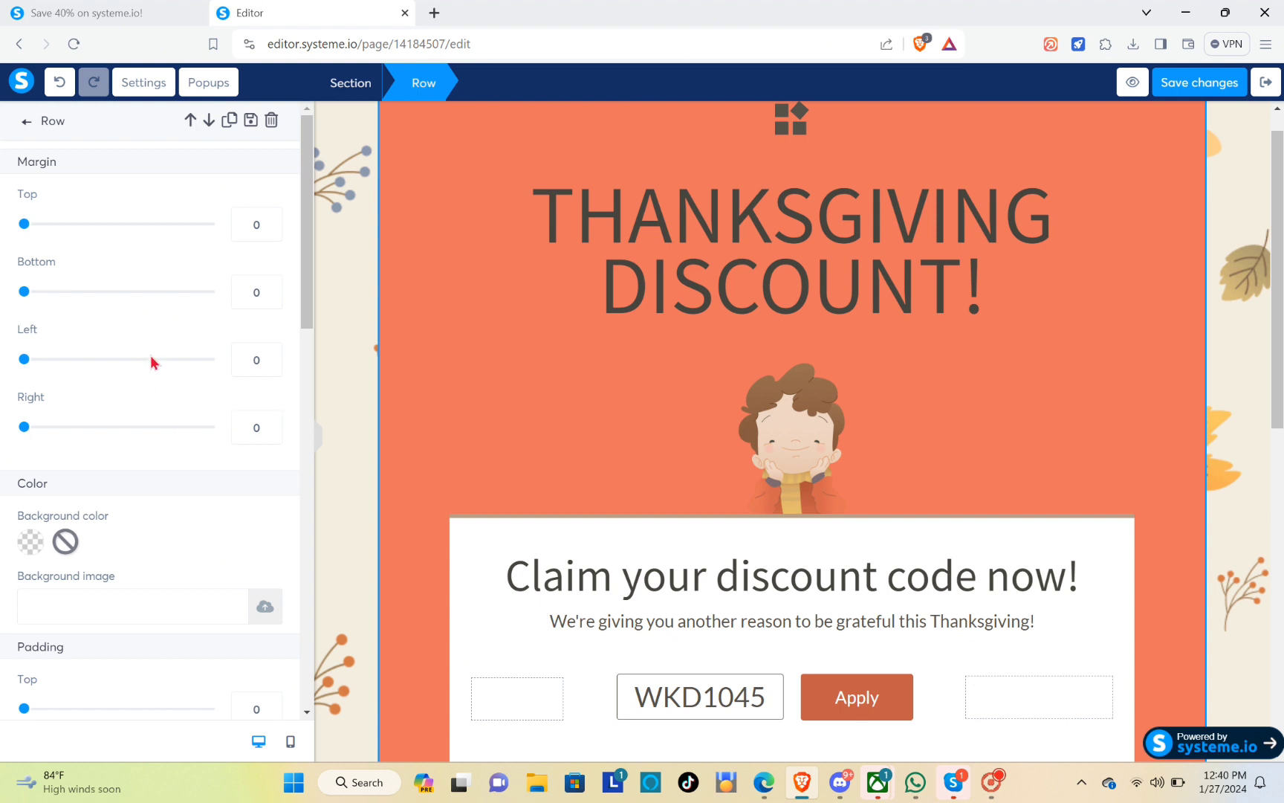
pyautogui.scroll(-12, 147, 335)
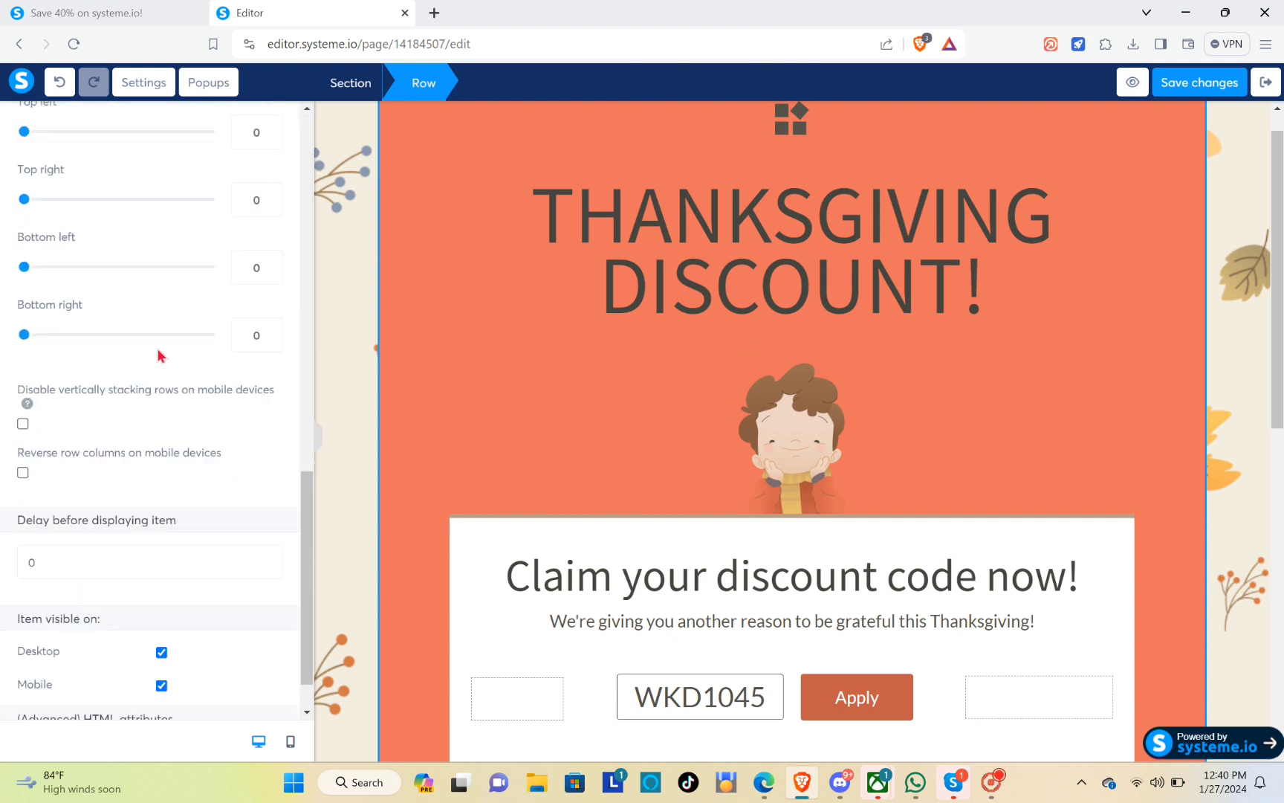
pyautogui.scroll(12, 158, 369)
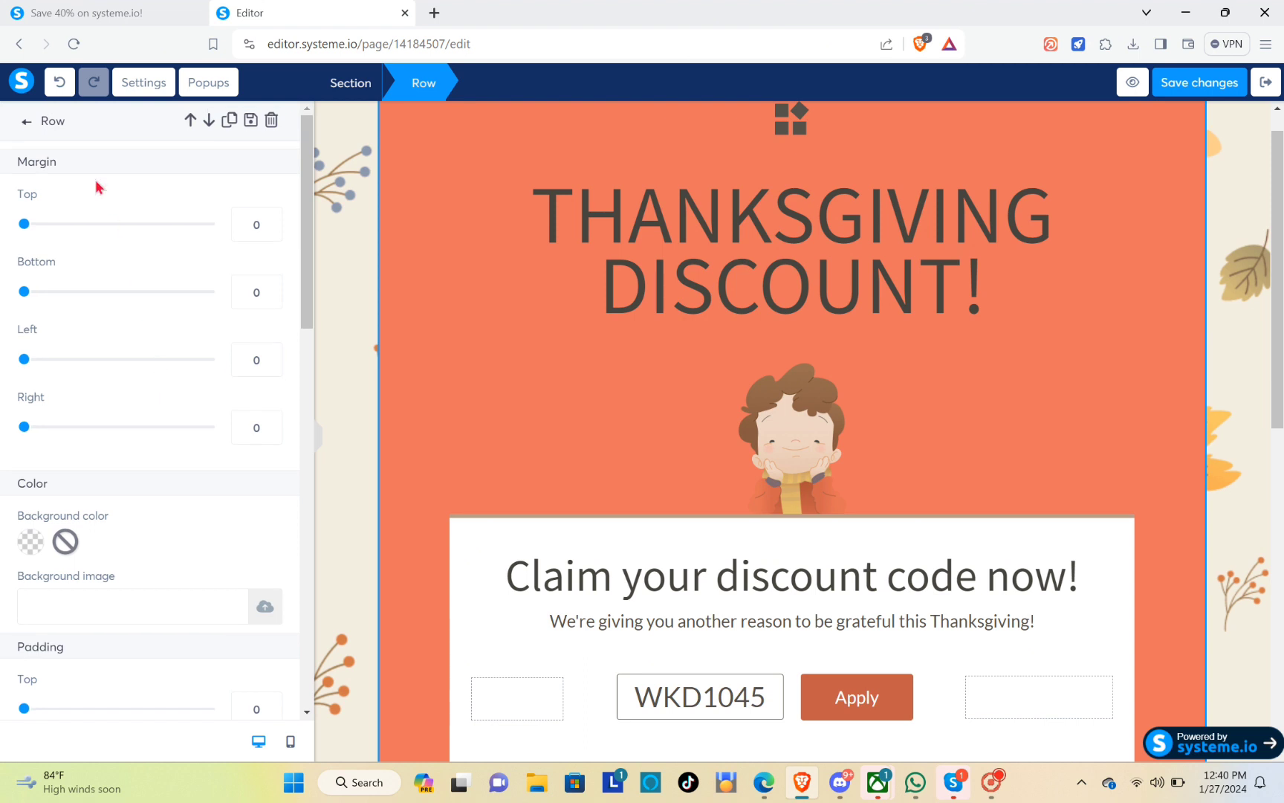
pyautogui.click(27, 123)
# Step: Replace the "Claim your discount code now!" headline with "GET YOURS NOW NOW!!"
pyautogui.scroll(-3, 669, 320)
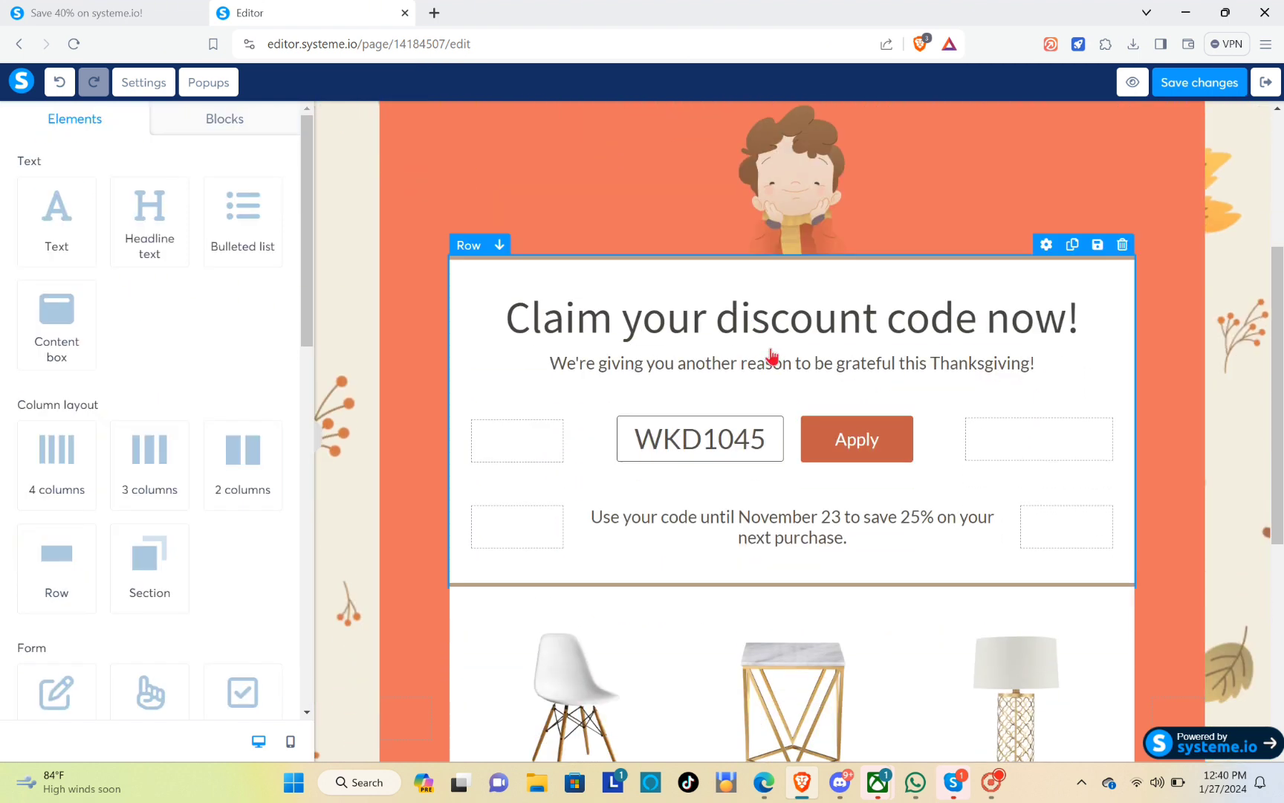
pyautogui.click(691, 336)
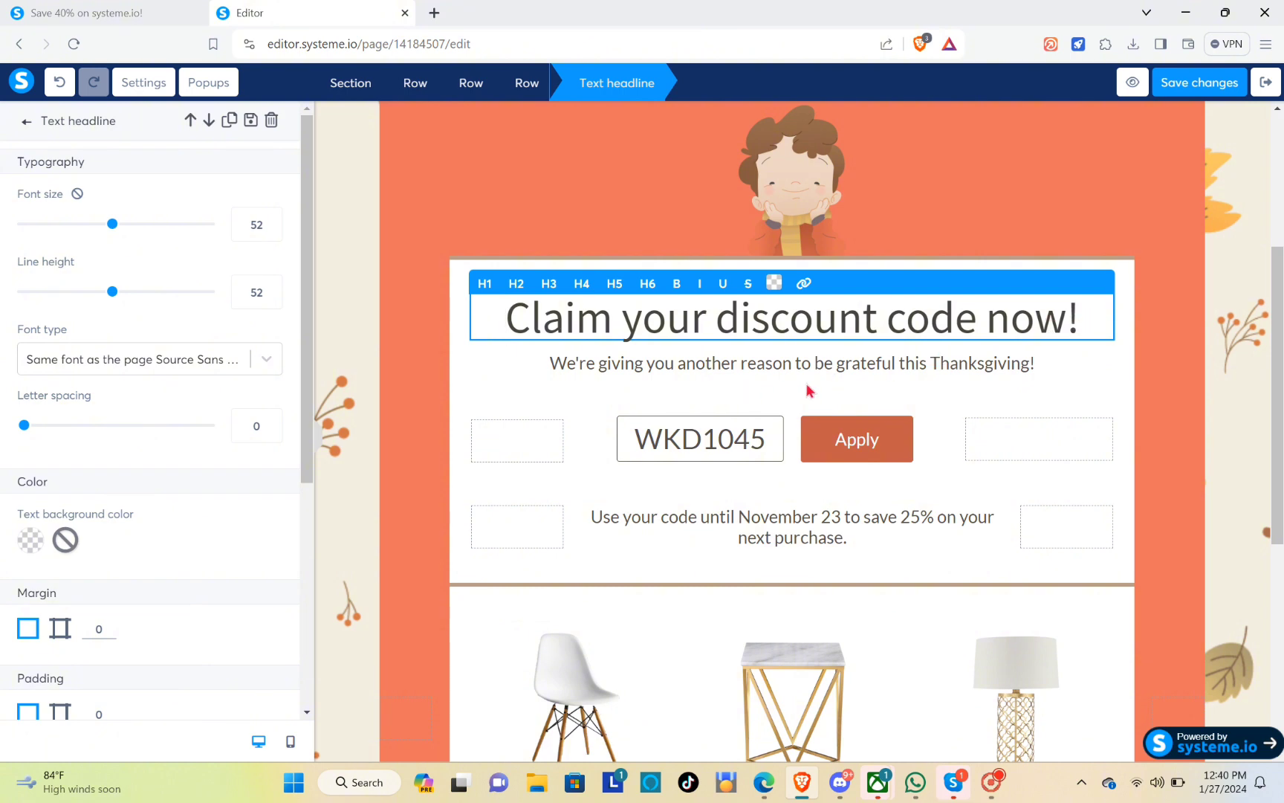
pyautogui.click(1078, 322)
pyautogui.press('BackSpace')
pyautogui.press('BackSpace')
pyautogui.press('BackSpace')
pyautogui.press('BackSpace')
pyautogui.press('BackSpace')
pyautogui.press('BackSpace')
pyautogui.press('BackSpace')
pyautogui.press('BackSpace')
pyautogui.press('BackSpace')
pyautogui.press('BackSpace')
pyautogui.press('BackSpace')
pyautogui.press('BackSpace')
pyautogui.press('BackSpace')
pyautogui.press('BackSpace')
pyautogui.press('BackSpace')
pyautogui.press('BackSpace')
pyautogui.press('BackSpace')
pyautogui.press('BackSpace')
pyautogui.press('BackSpace')
pyautogui.press('BackSpace')
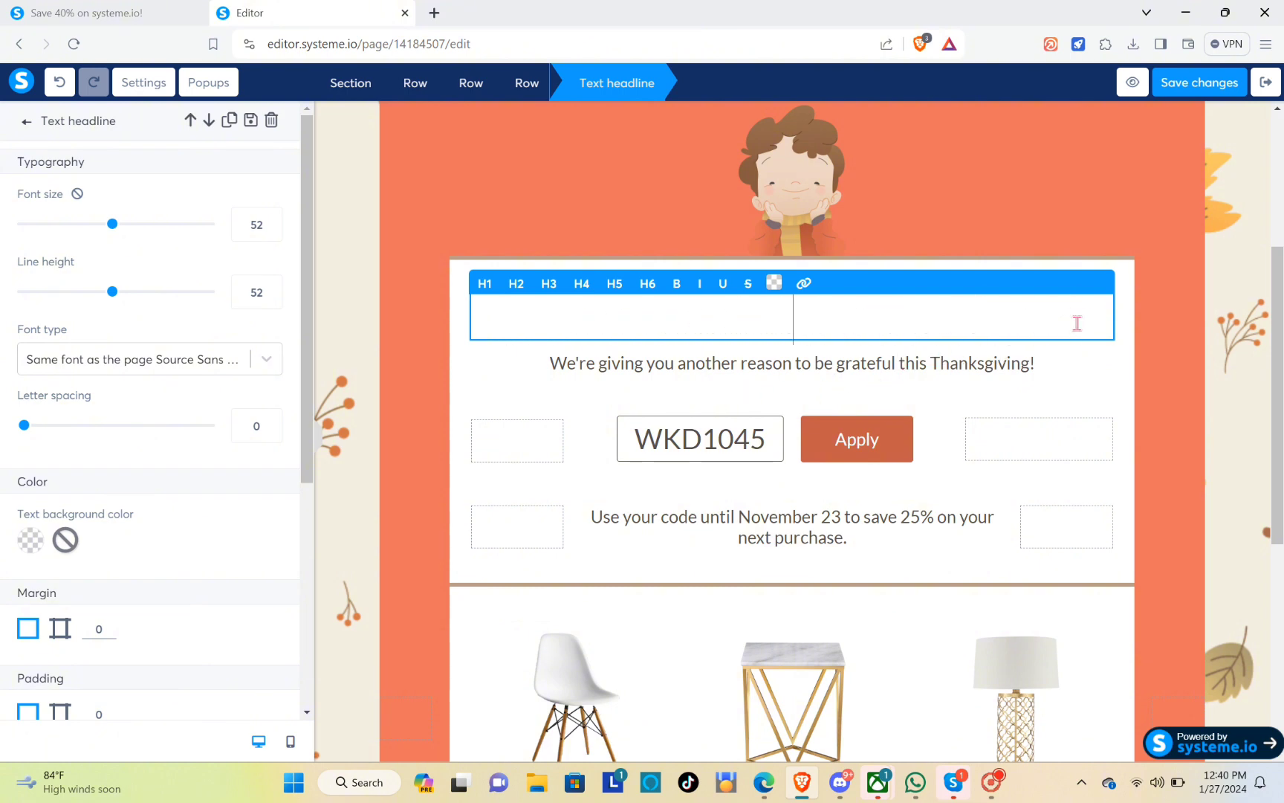
pyautogui.write('GET YOU')
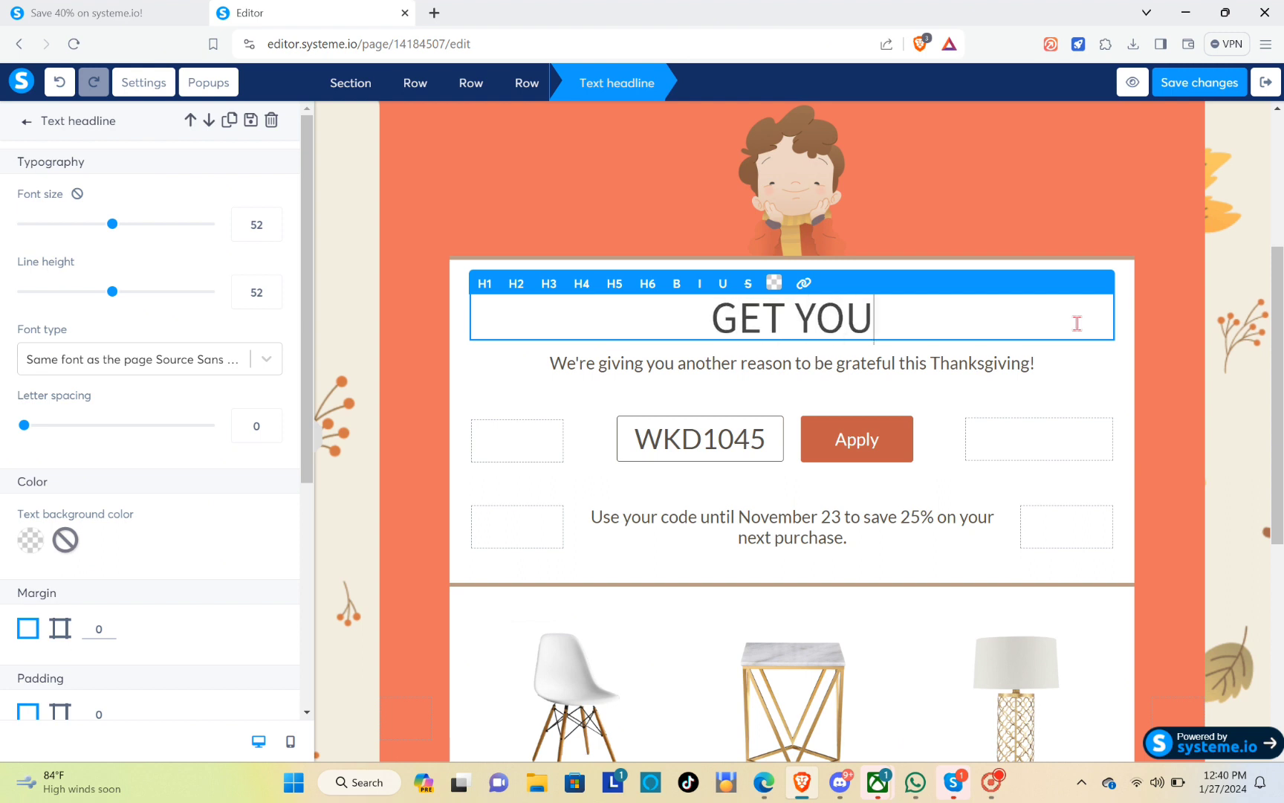
pyautogui.write('RS NOW')
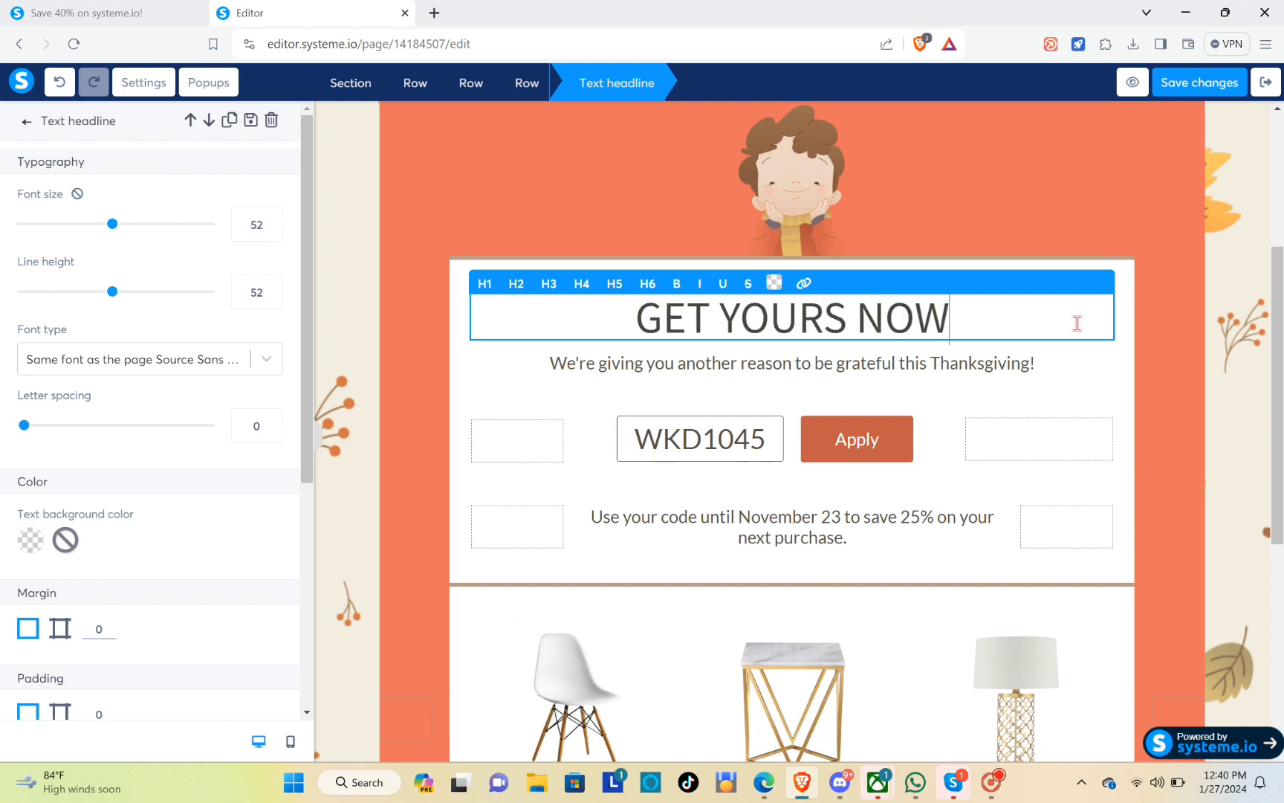
pyautogui.write(' NOW')
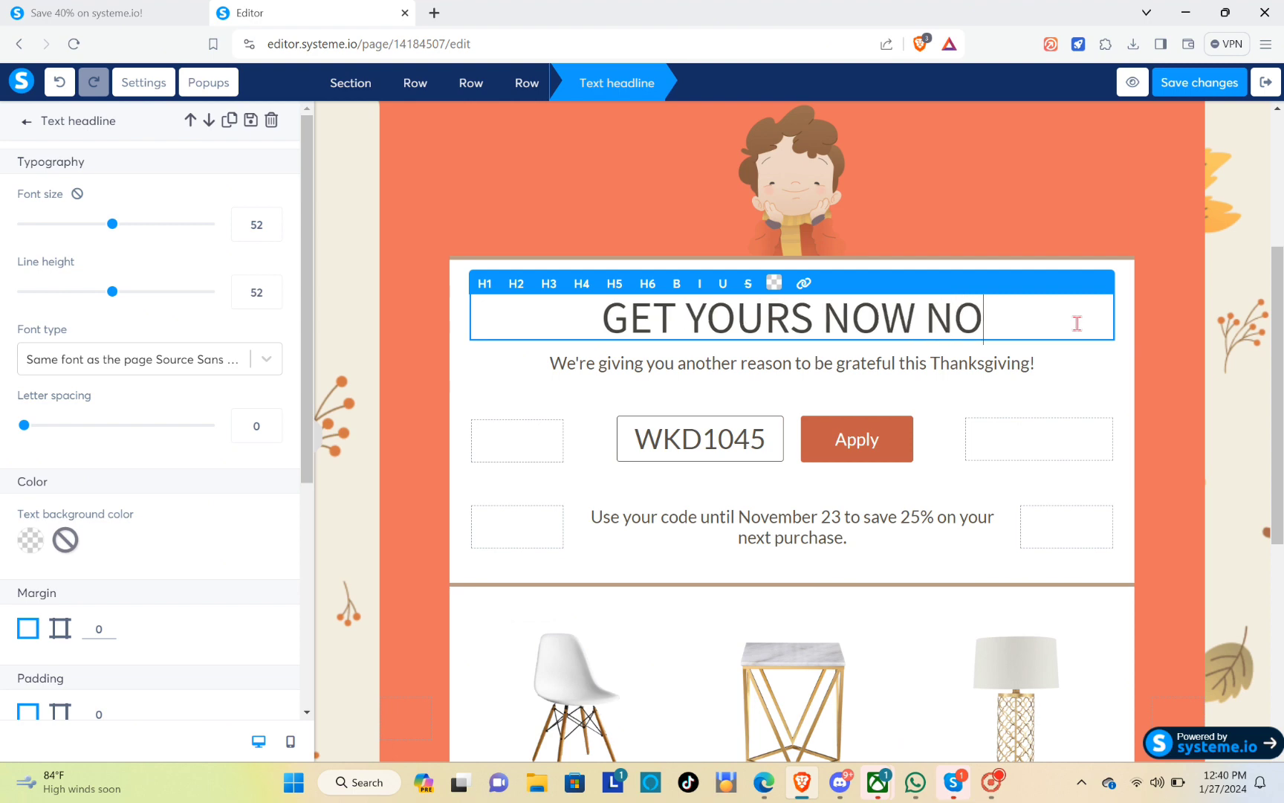
pyautogui.write('!!')
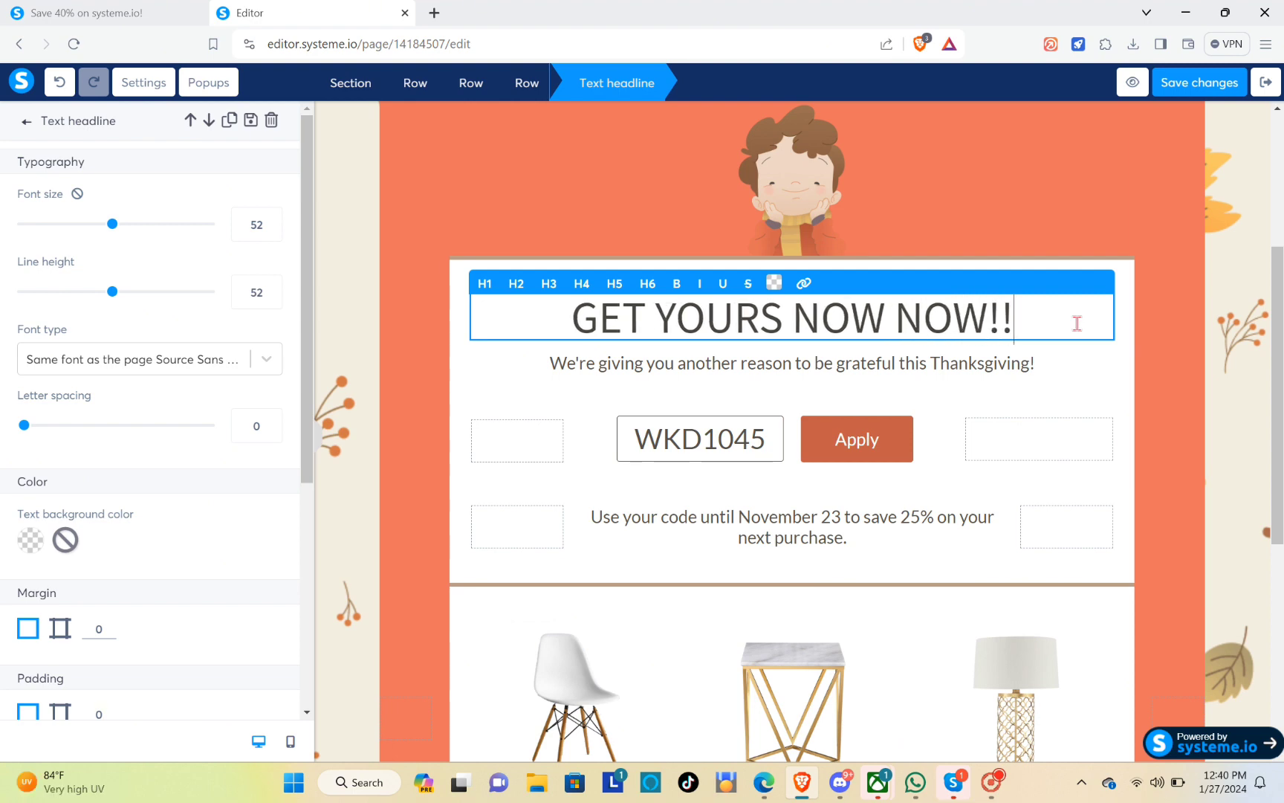
# Step: Replace the text line below the headline with "LOWEST PRICE WITH BEST QUALITY PRODUCTS"
pyautogui.click(788, 366)
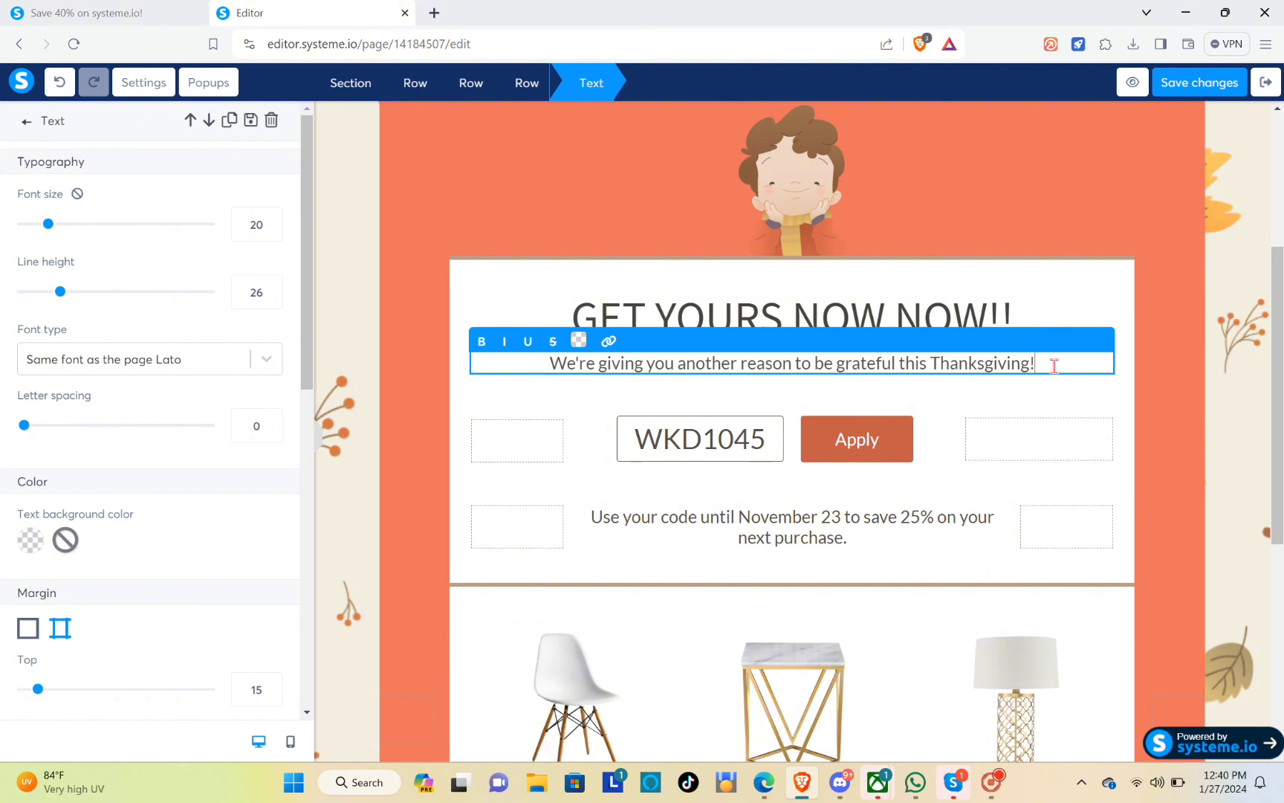
pyautogui.press('BackSpace')
pyautogui.press('BackSpace')
pyautogui.press('BackSpace')
pyautogui.press('BackSpace')
pyautogui.press('BackSpace')
pyautogui.press('BackSpace')
pyautogui.press('BackSpace')
pyautogui.press('BackSpace')
pyautogui.press('BackSpace')
pyautogui.press('BackSpace')
pyautogui.press('BackSpace')
pyautogui.press('BackSpace')
pyautogui.press('BackSpace')
pyautogui.press('BackSpace')
pyautogui.press('BackSpace')
pyautogui.press('BackSpace')
pyautogui.press('BackSpace')
pyautogui.press('BackSpace')
pyautogui.press('BackSpace')
pyautogui.press('BackSpace')
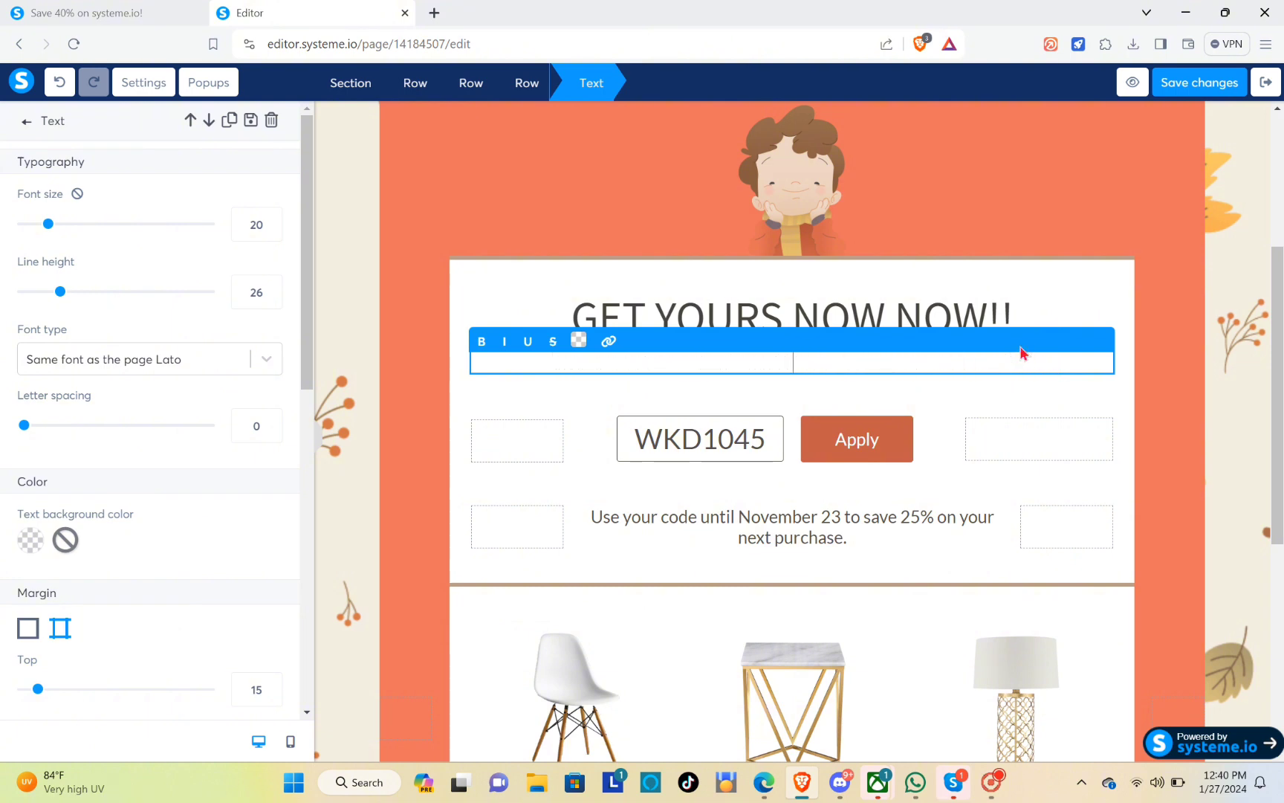
pyautogui.write('LOWEST PRIC')
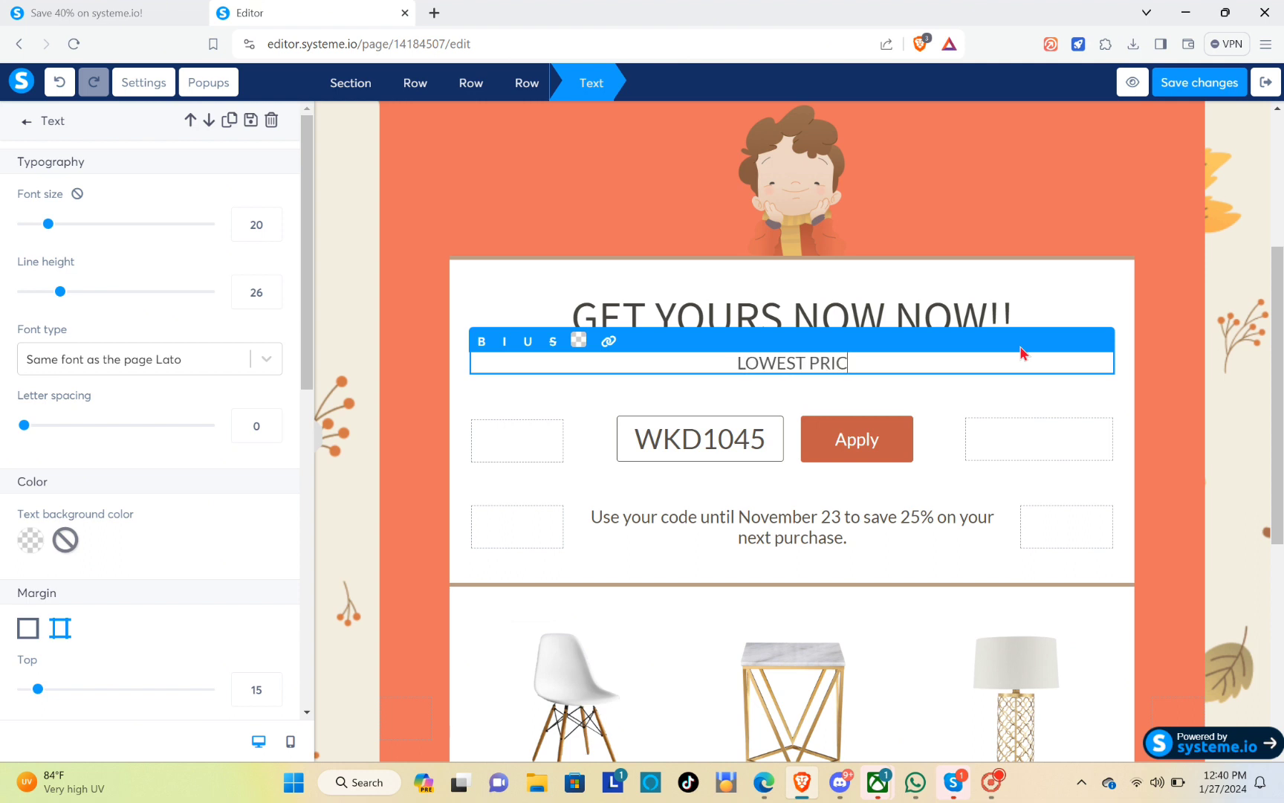
pyautogui.write('E WIH')
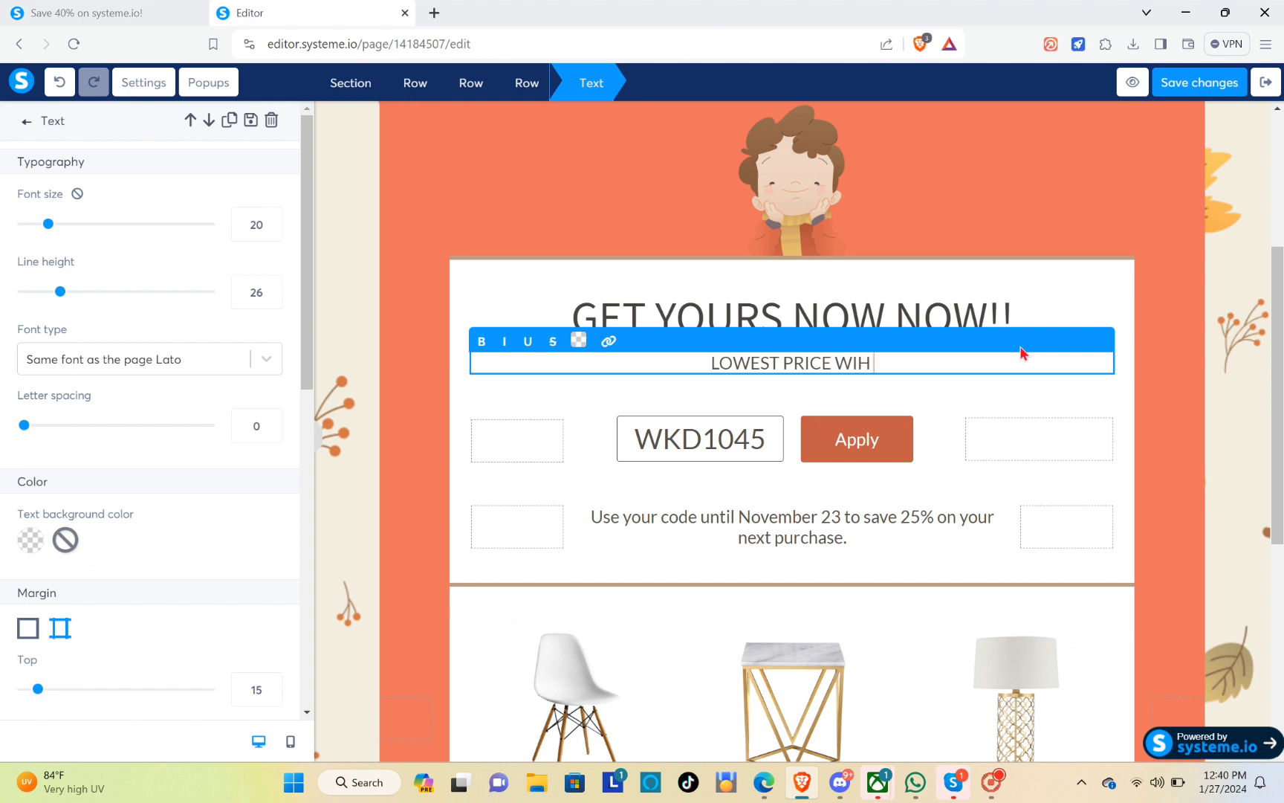
pyautogui.press('BackSpace')
pyautogui.write('TH BEST')
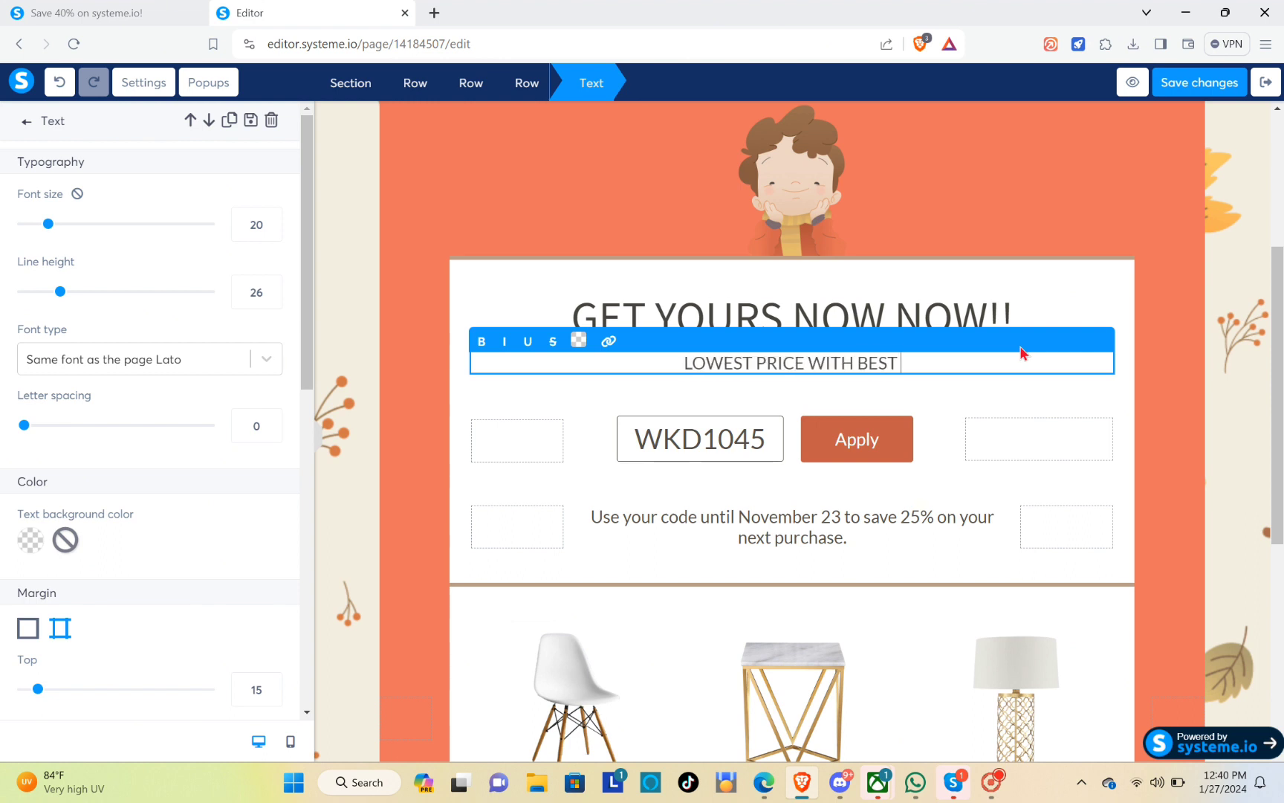
pyautogui.write(' QUALIT')
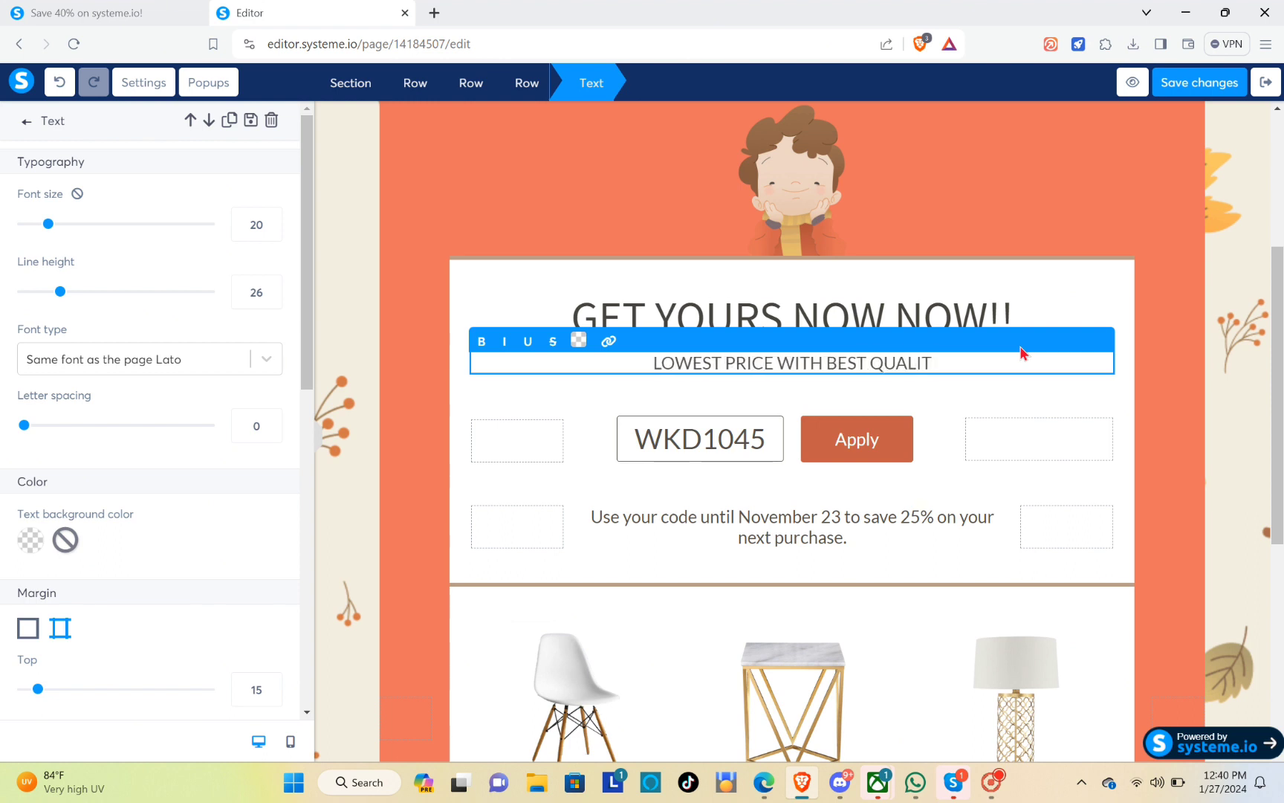
pyautogui.write('Y PRODUCTS')
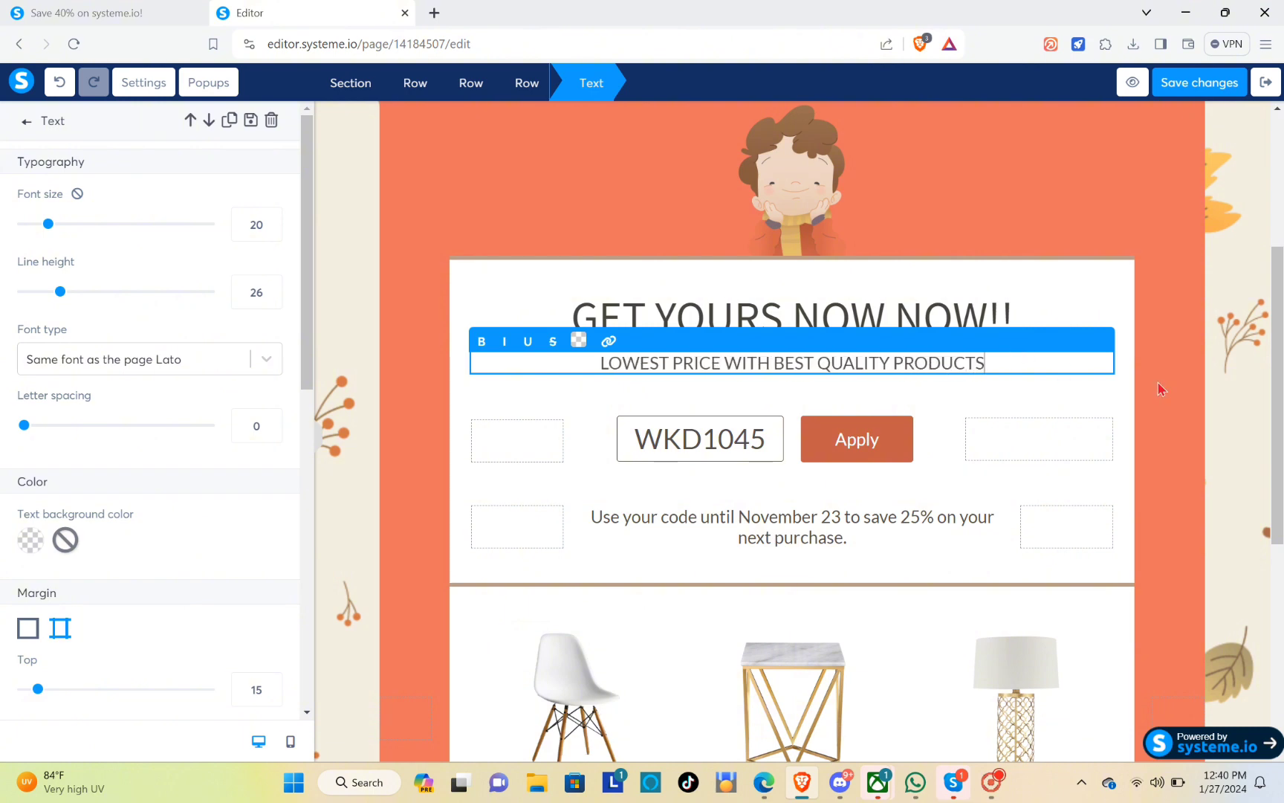
pyautogui.click(1161, 389)
# Step: Try to color the "GET YOURS NOW NOW!!" headline text a muted reddish brown
pyautogui.click(677, 315)
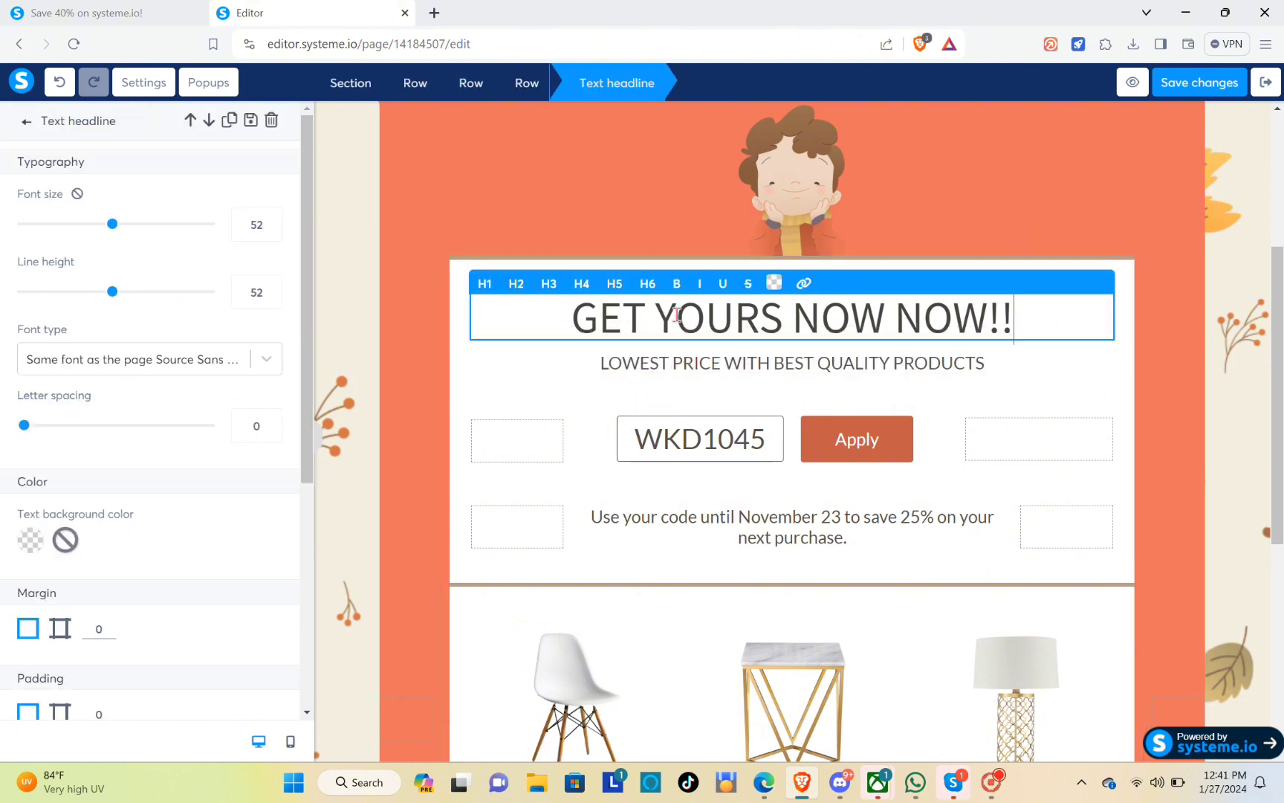
pyautogui.click(774, 283)
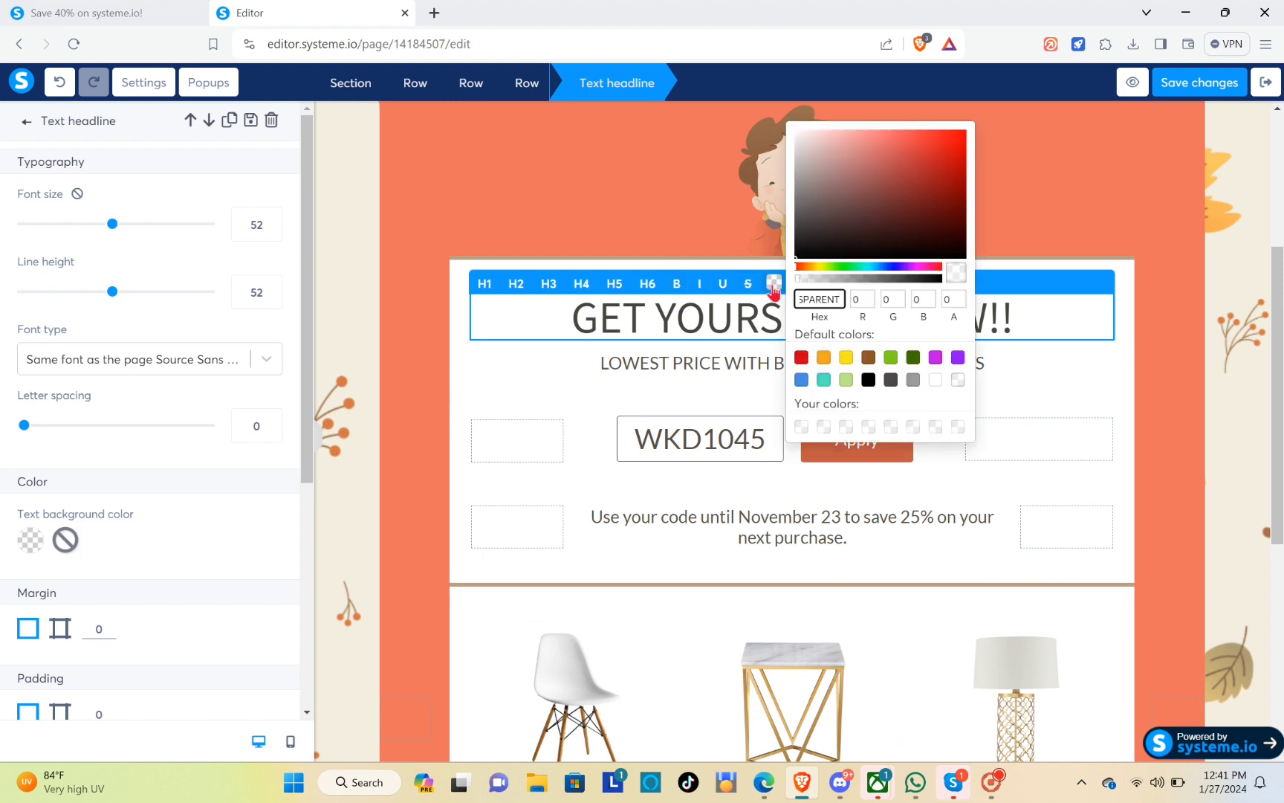
pyautogui.click(830, 241)
pyautogui.click(853, 210)
pyautogui.click(859, 198)
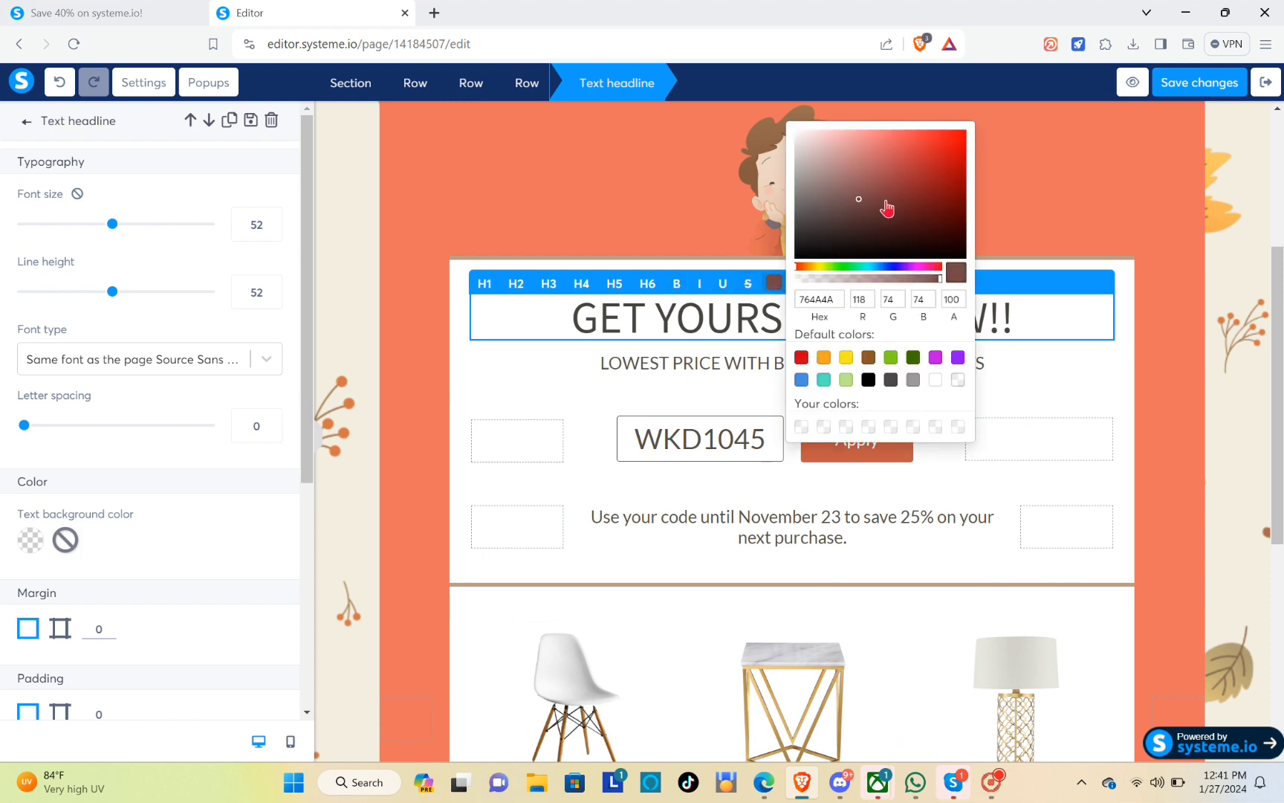
pyautogui.click(895, 216)
pyautogui.click(850, 203)
pyautogui.click(718, 319)
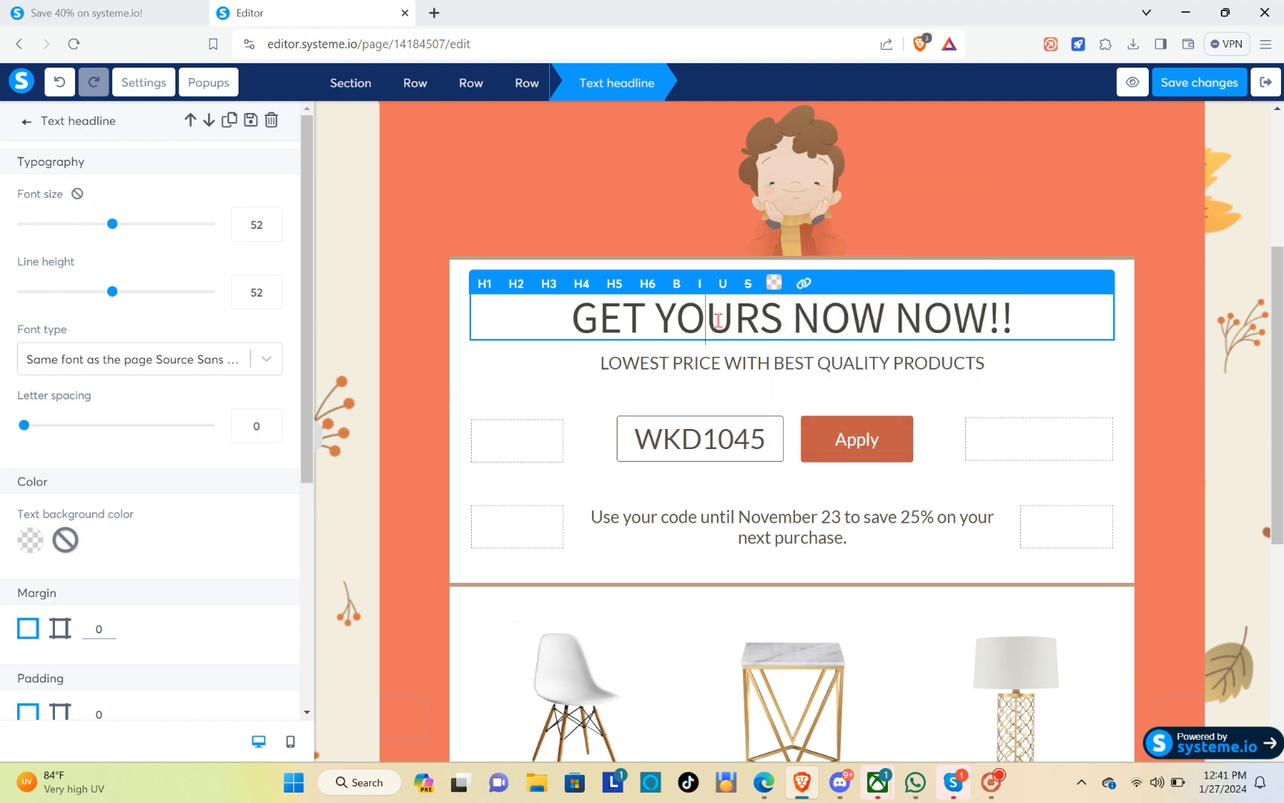
# Step: Set the font type of the "GET YOURS NOW NOW!!" headline to Web Safe Fonts
pyautogui.click(71, 363)
pyautogui.click(119, 431)
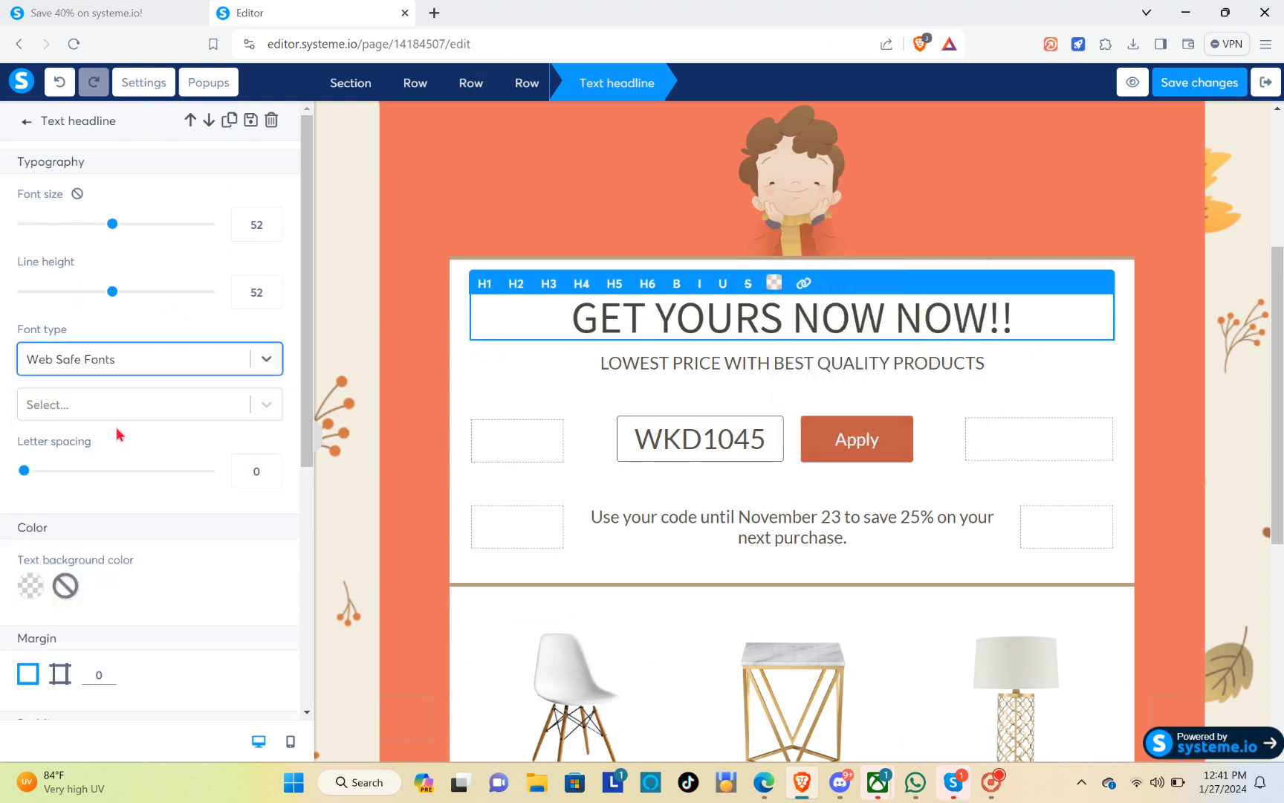
pyautogui.click(143, 410)
pyautogui.click(175, 398)
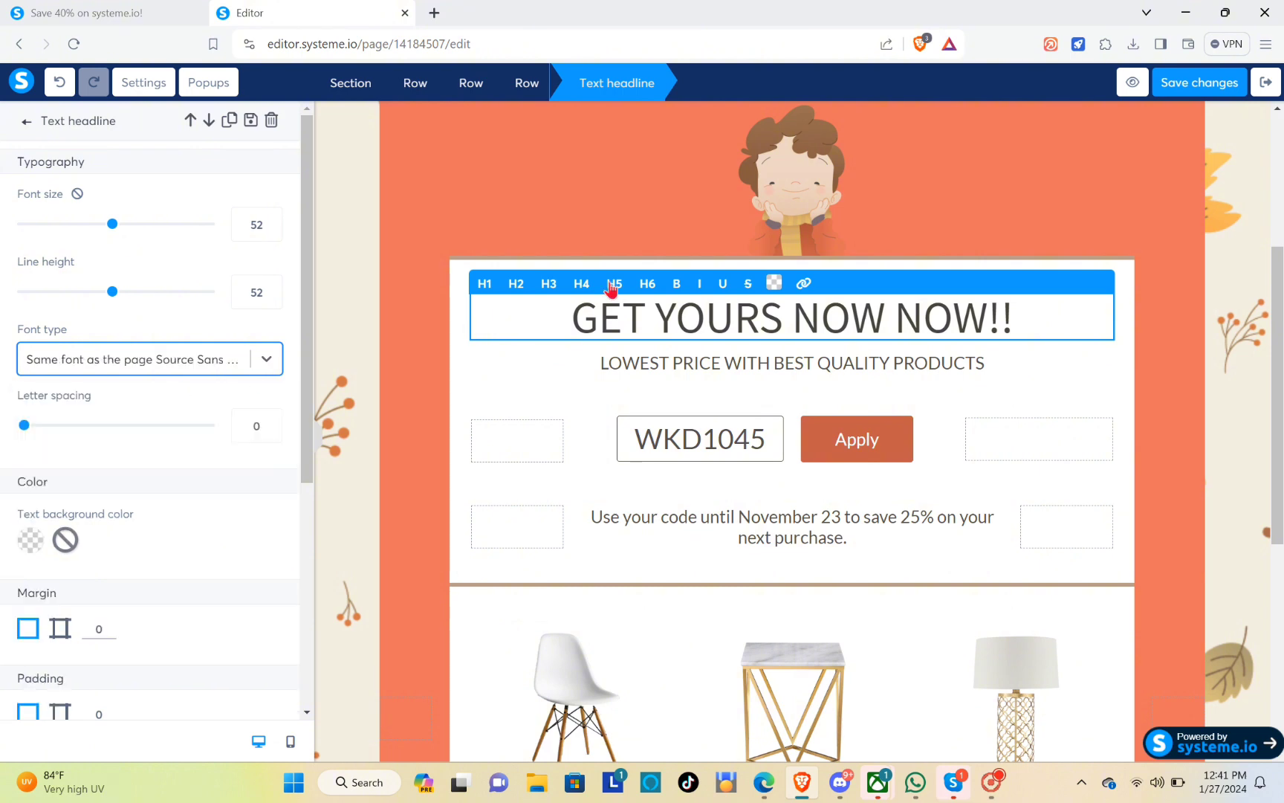
pyautogui.click(641, 307)
pyautogui.tripleClick(576, 307)
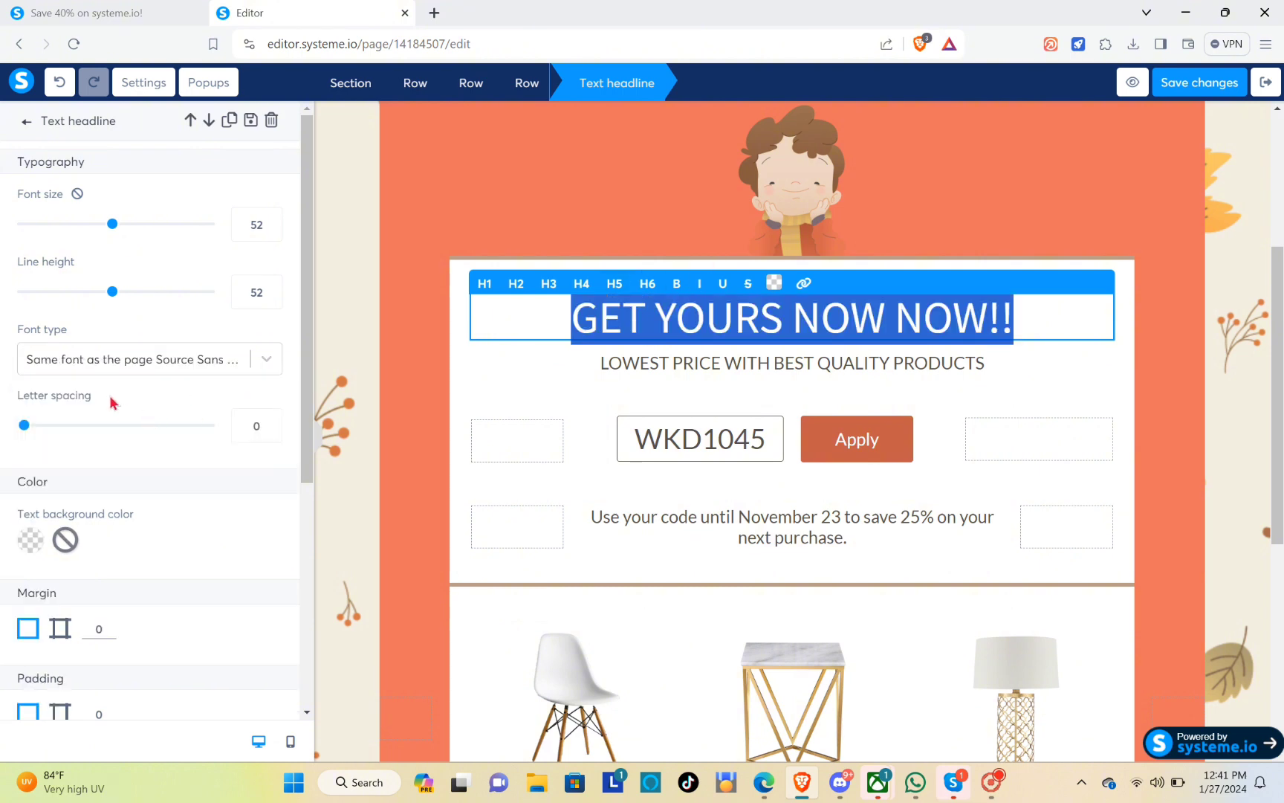
pyautogui.click(78, 370)
pyautogui.click(94, 428)
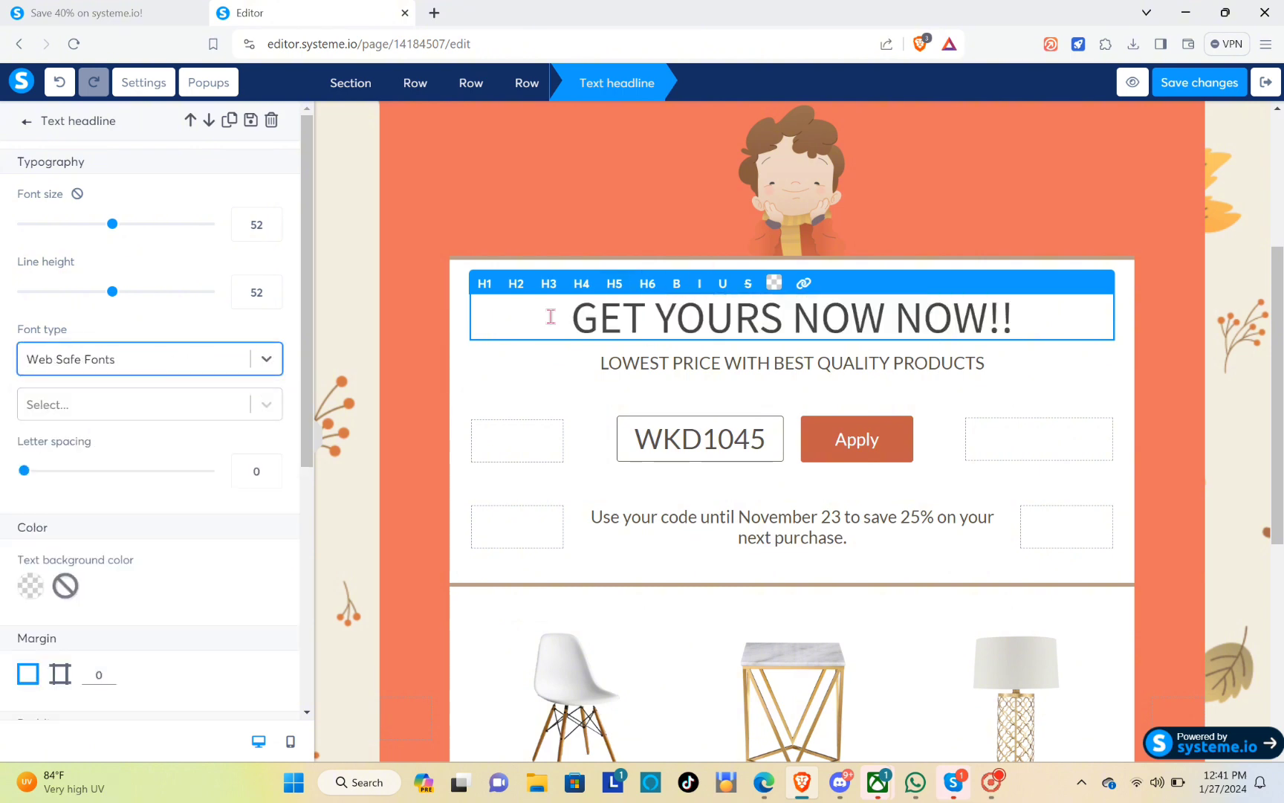
# Step: Remove the repeated word from the headline so that it reads "GET YOURS NOW!!"
pyautogui.scroll(-1, 850, 303)
pyautogui.click(839, 216)
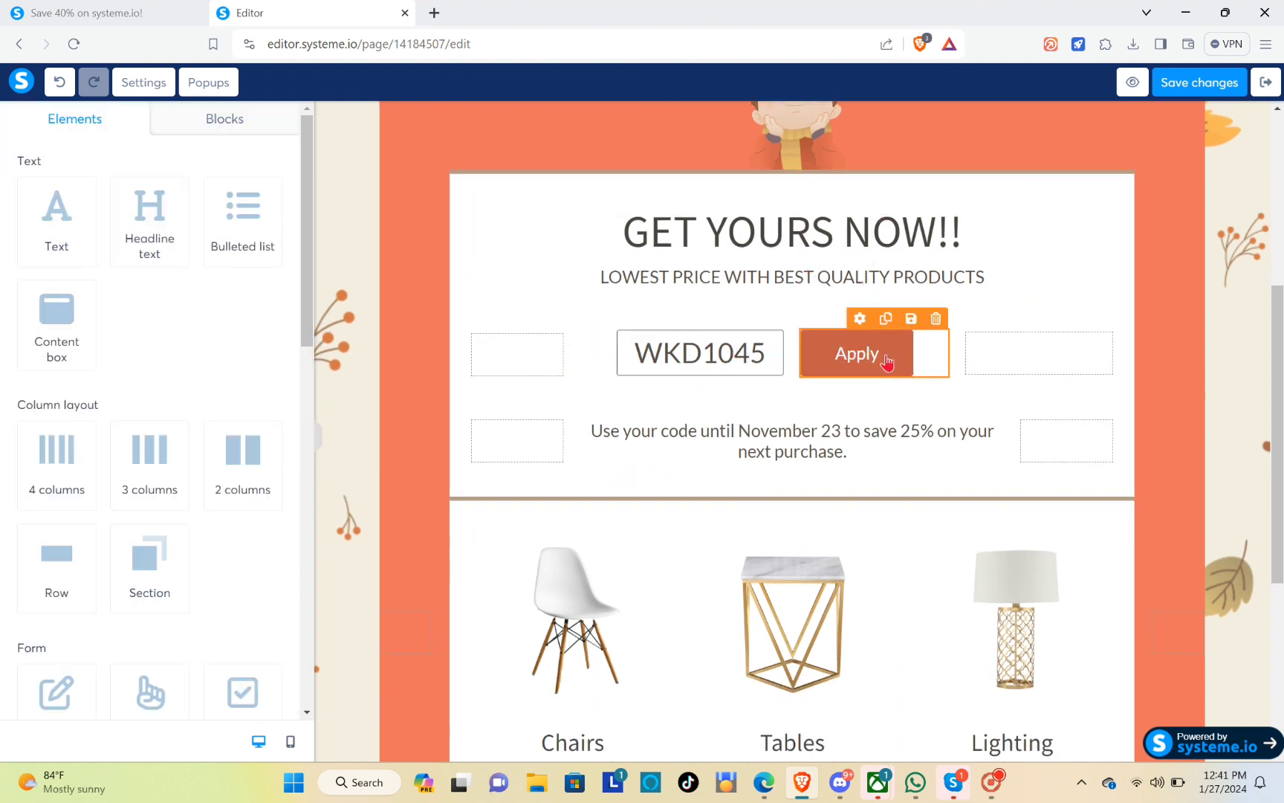
# Step: View the settings of the discount code button next to the Apply button, and deselect it
pyautogui.click(765, 363)
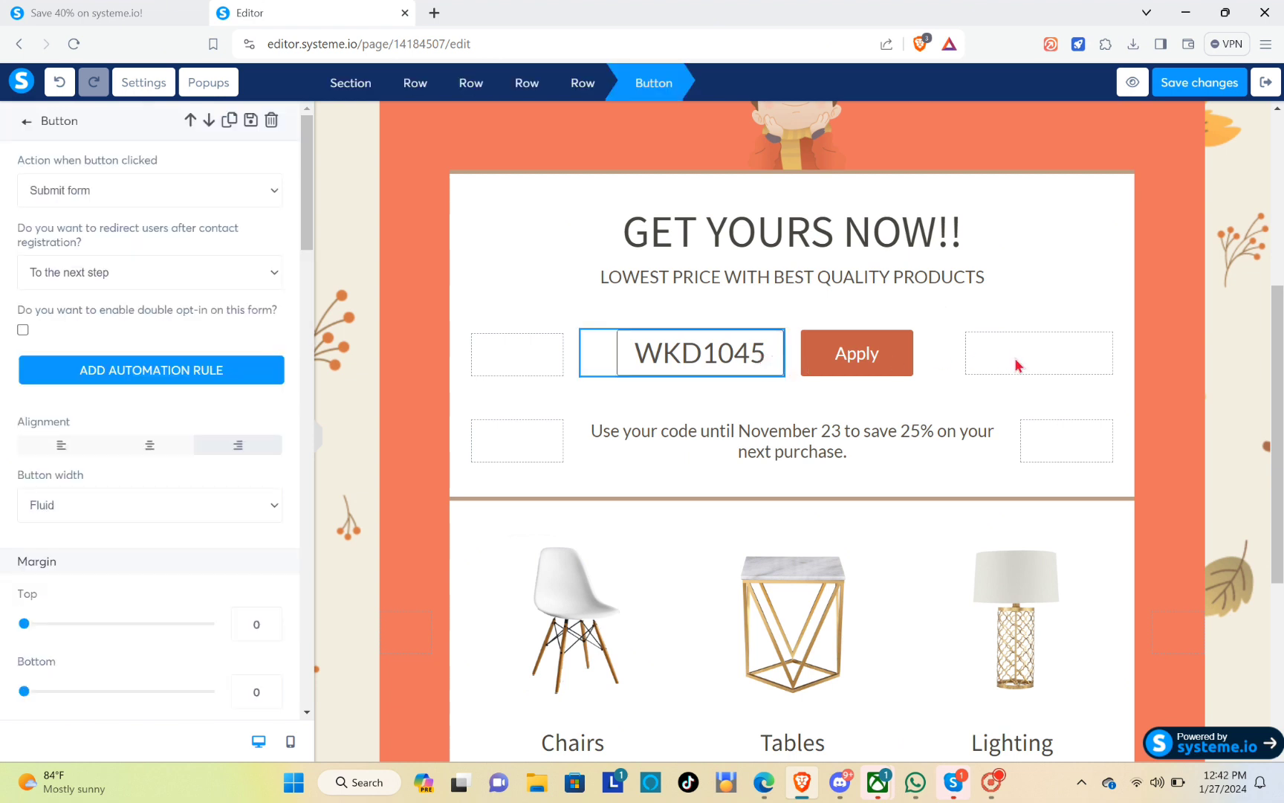
pyautogui.click(782, 463)
pyautogui.scroll(-1, 941, 400)
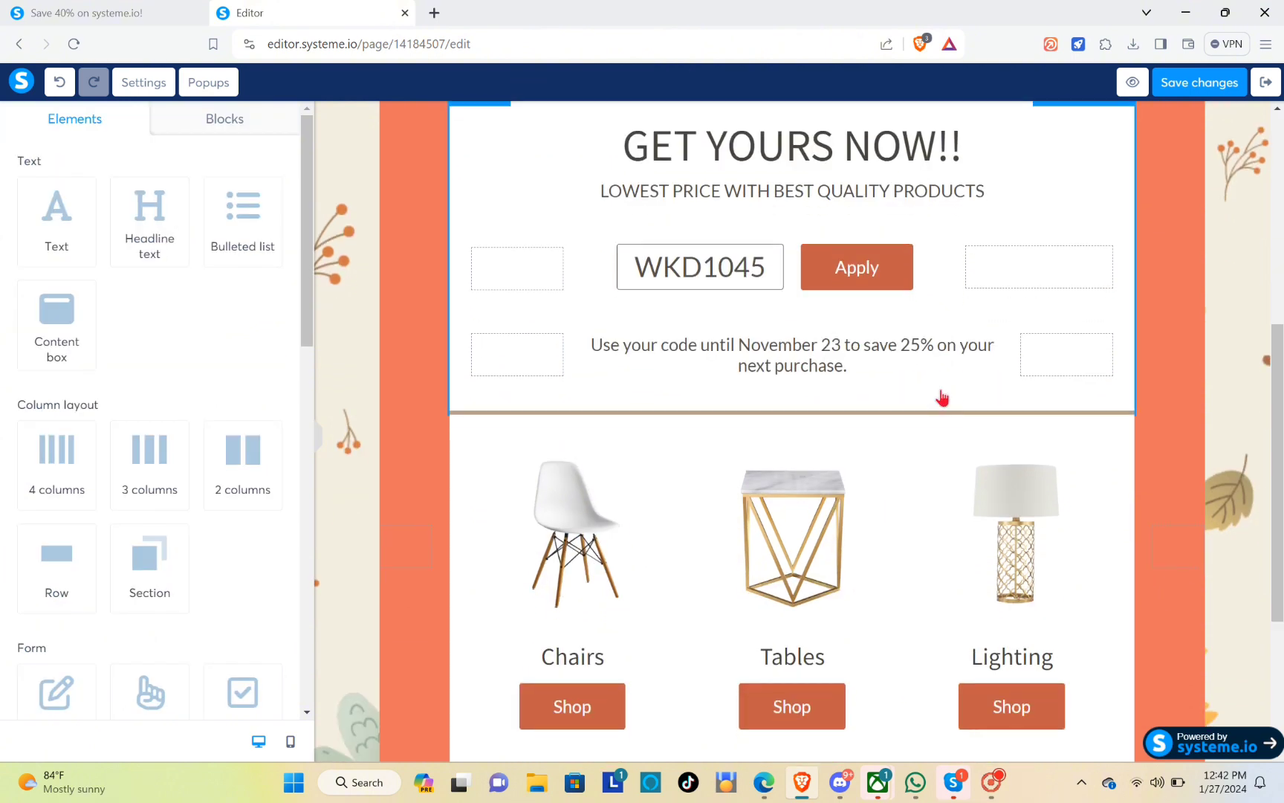
# Step: Replace the chair image in the product row with an uploaded copy of the modern-diy-lamp picture from the WORK folder
pyautogui.scroll(-2, 1088, 409)
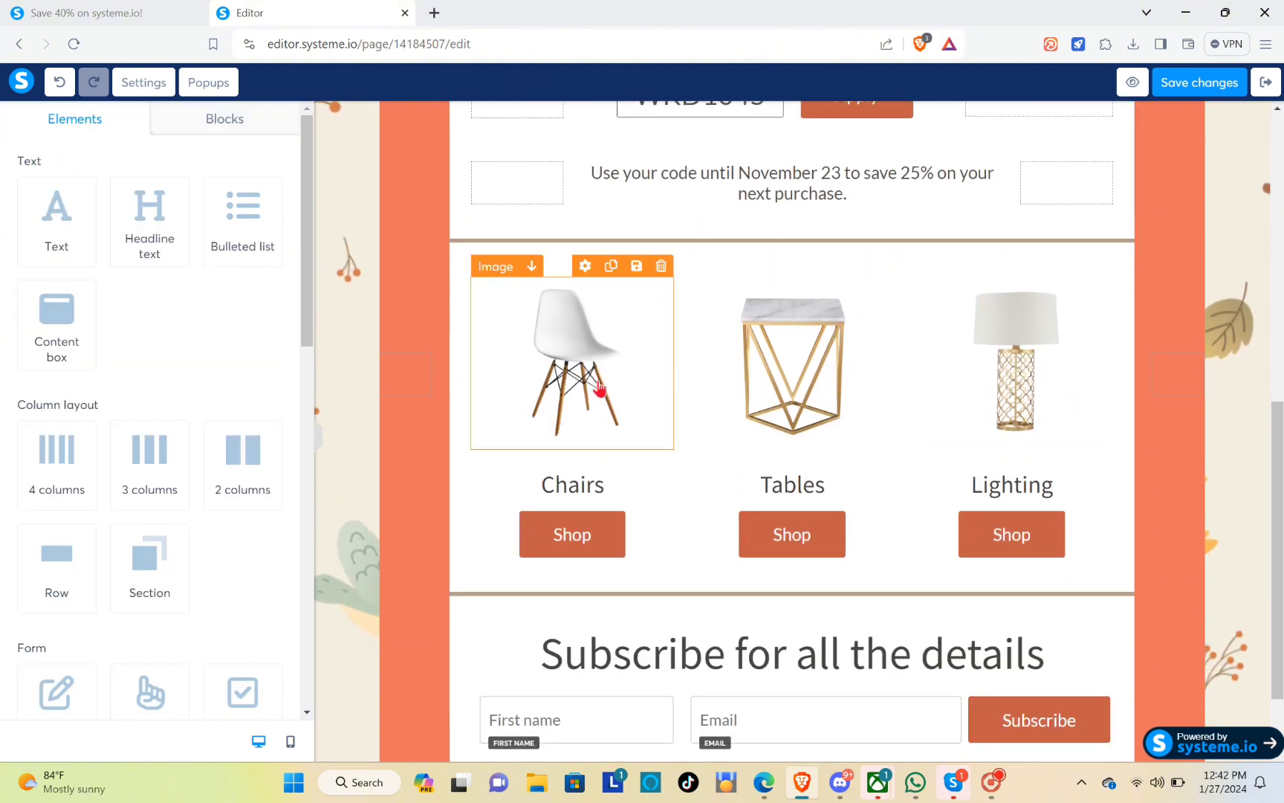
pyautogui.click(604, 383)
pyautogui.click(608, 373)
pyautogui.click(582, 340)
pyautogui.click(582, 340)
pyautogui.scroll(-3, 114, 473)
pyautogui.scroll(-3, 137, 474)
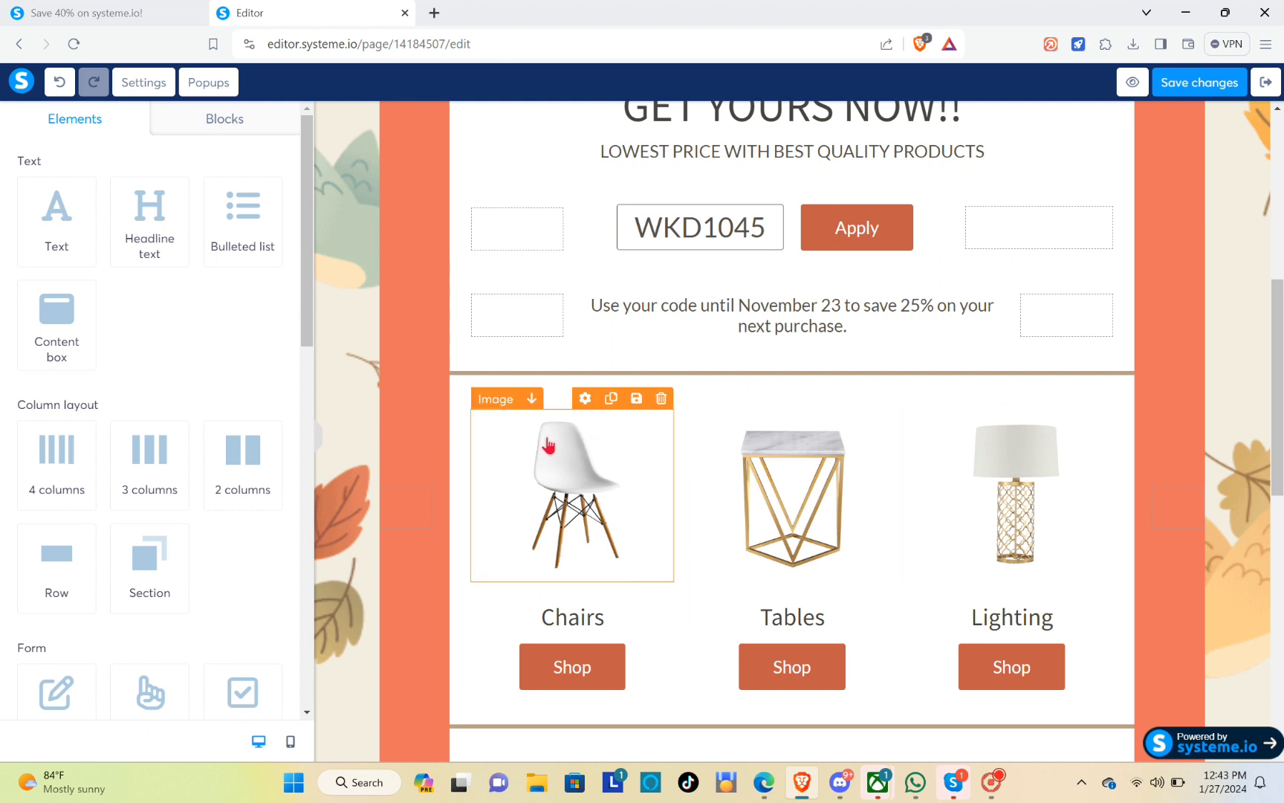
pyautogui.click(529, 405)
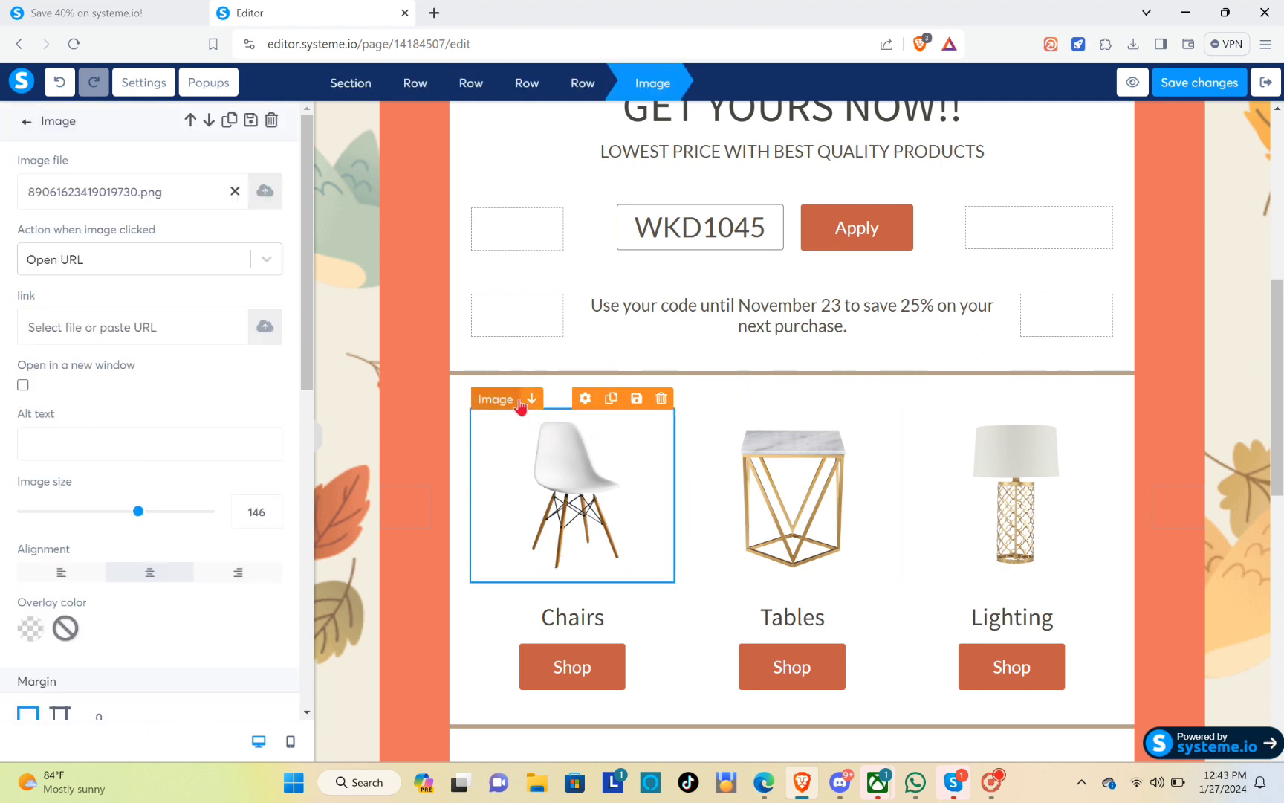
pyautogui.click(266, 192)
pyautogui.click(654, 462)
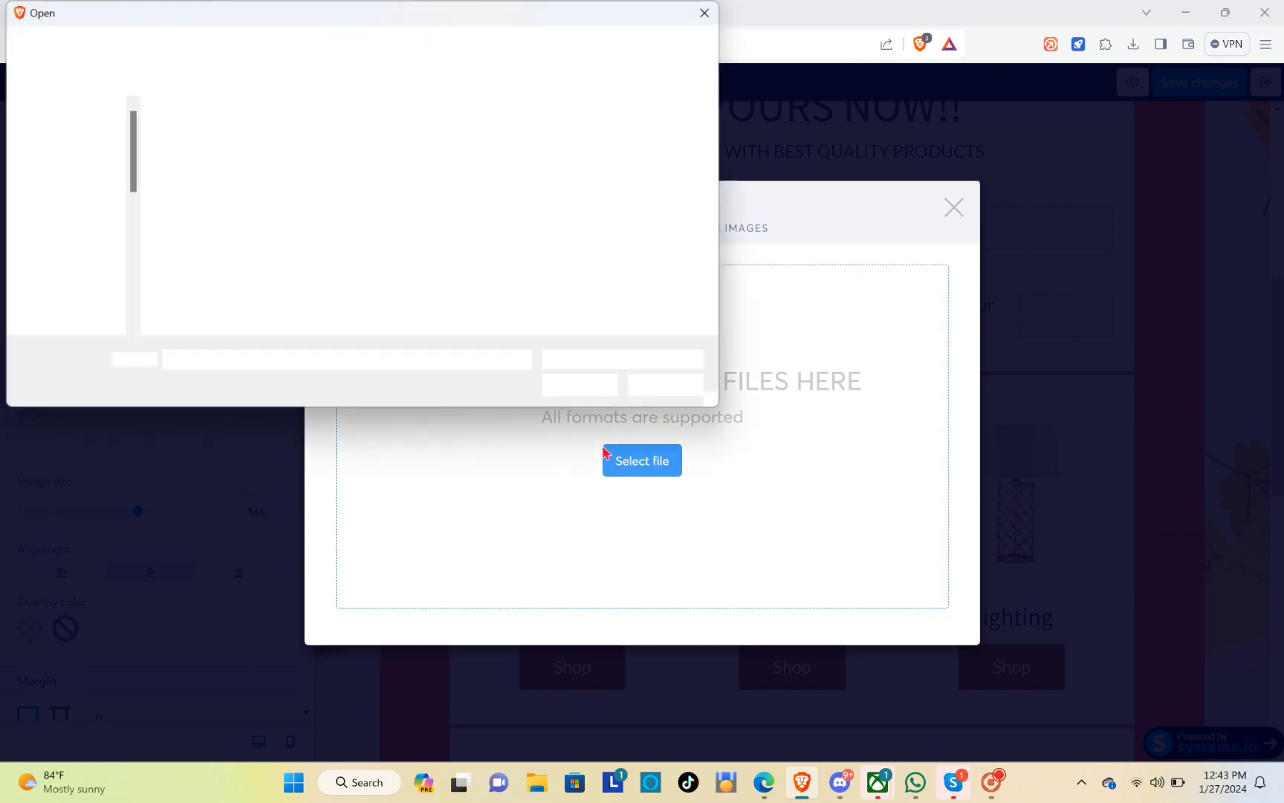
pyautogui.click(485, 165)
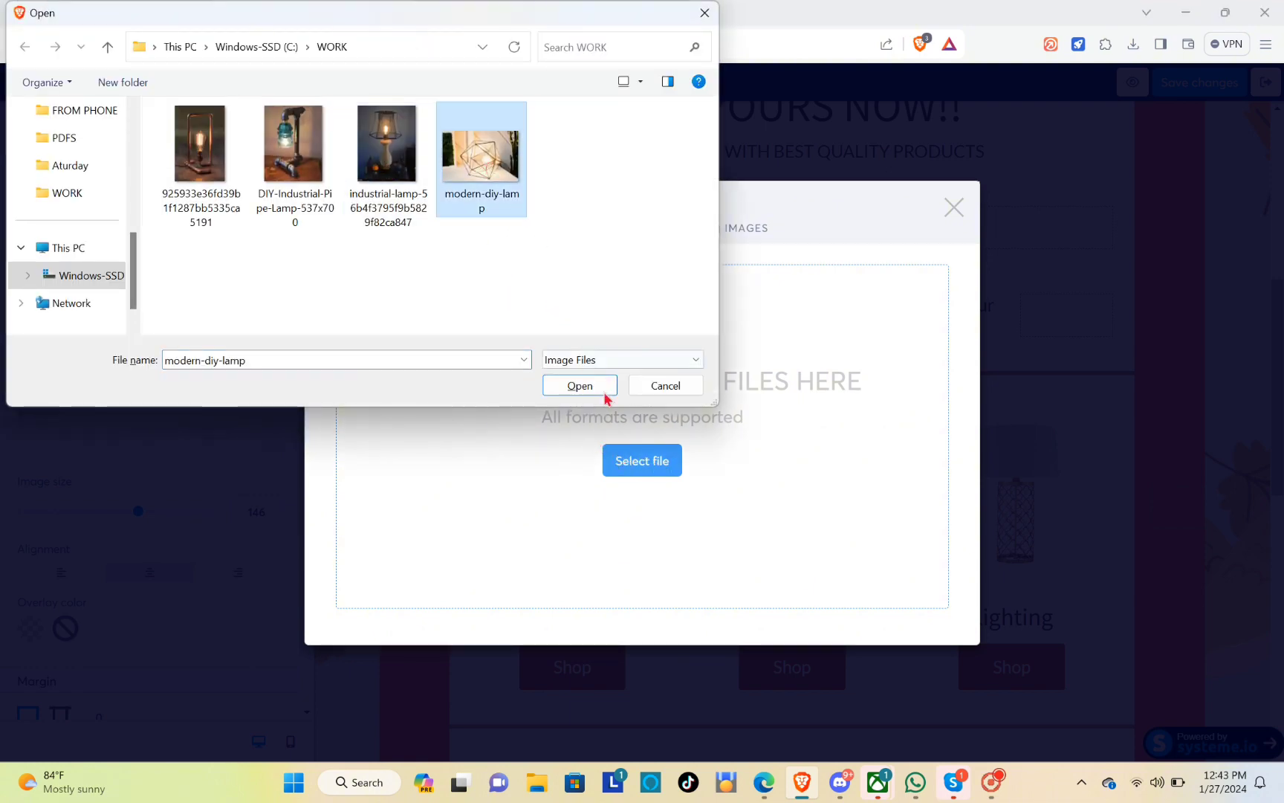
pyautogui.click(579, 385)
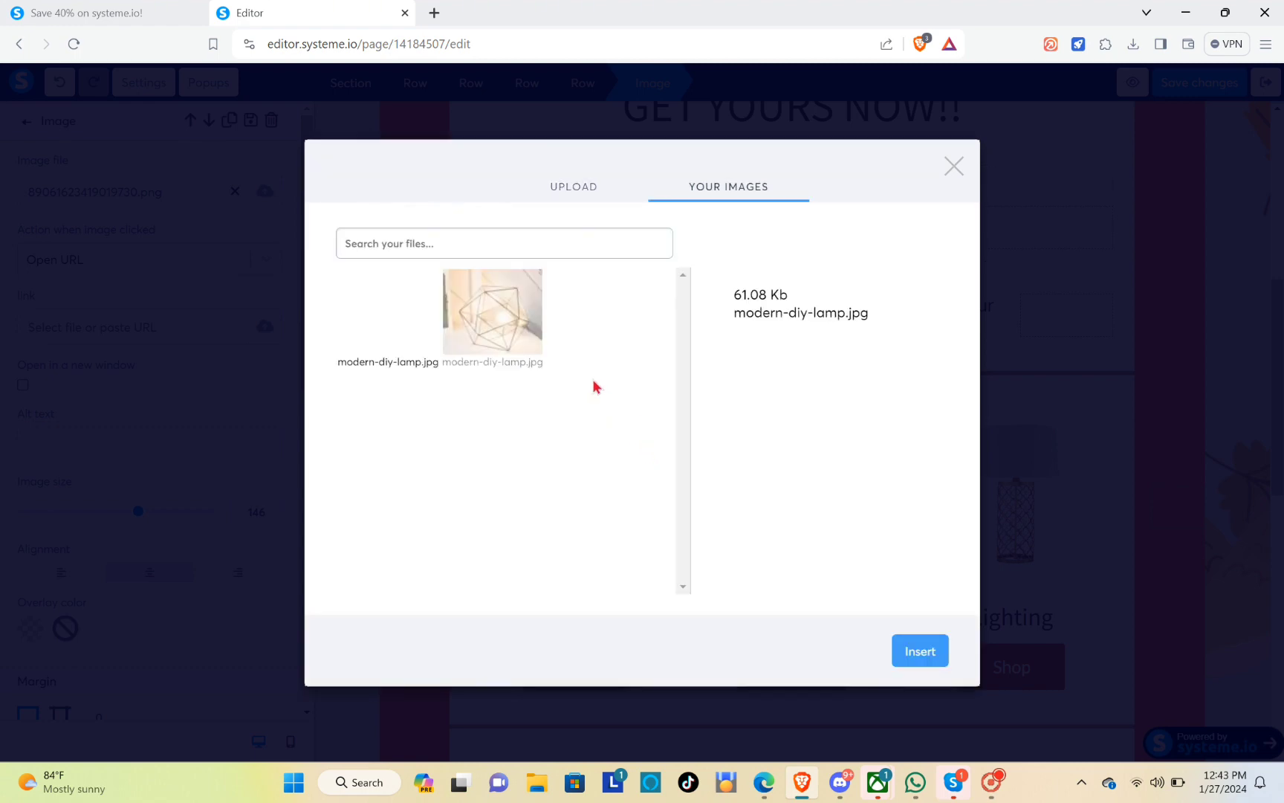
pyautogui.click(479, 321)
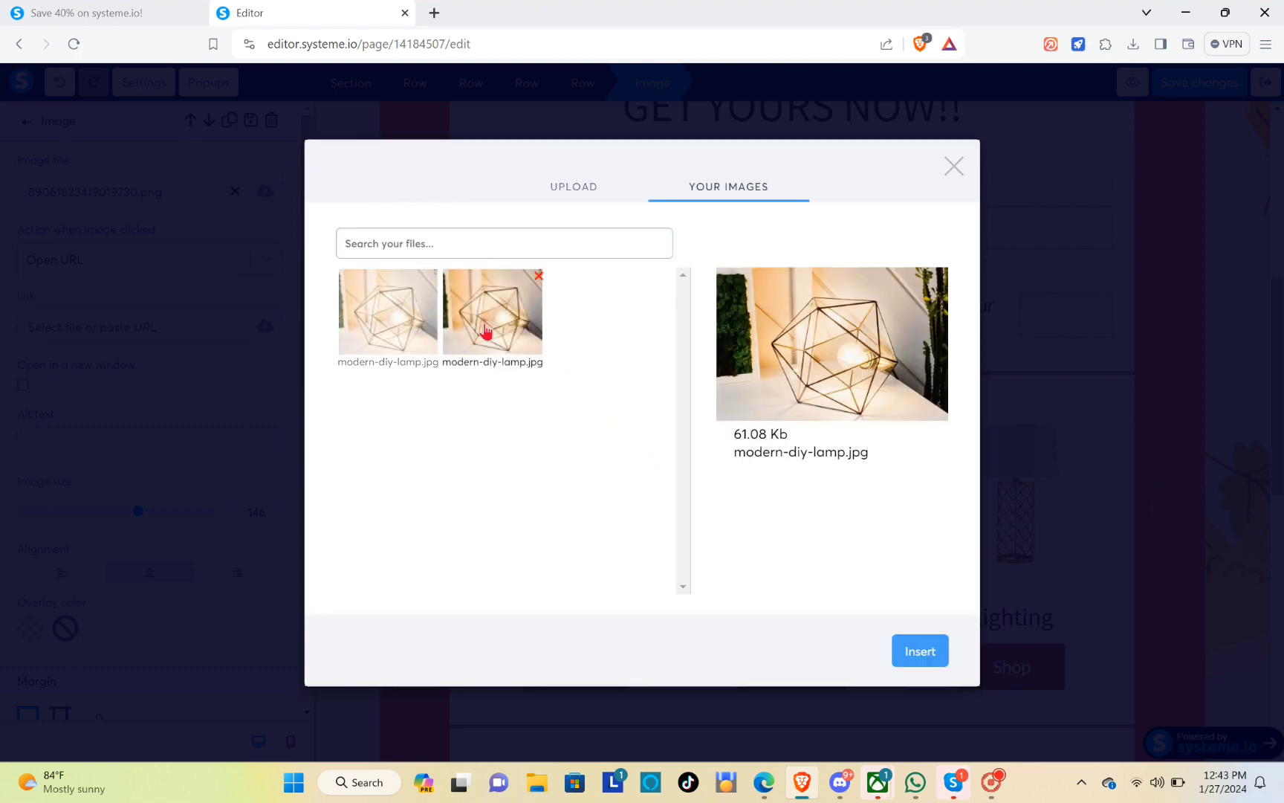
pyautogui.click(920, 652)
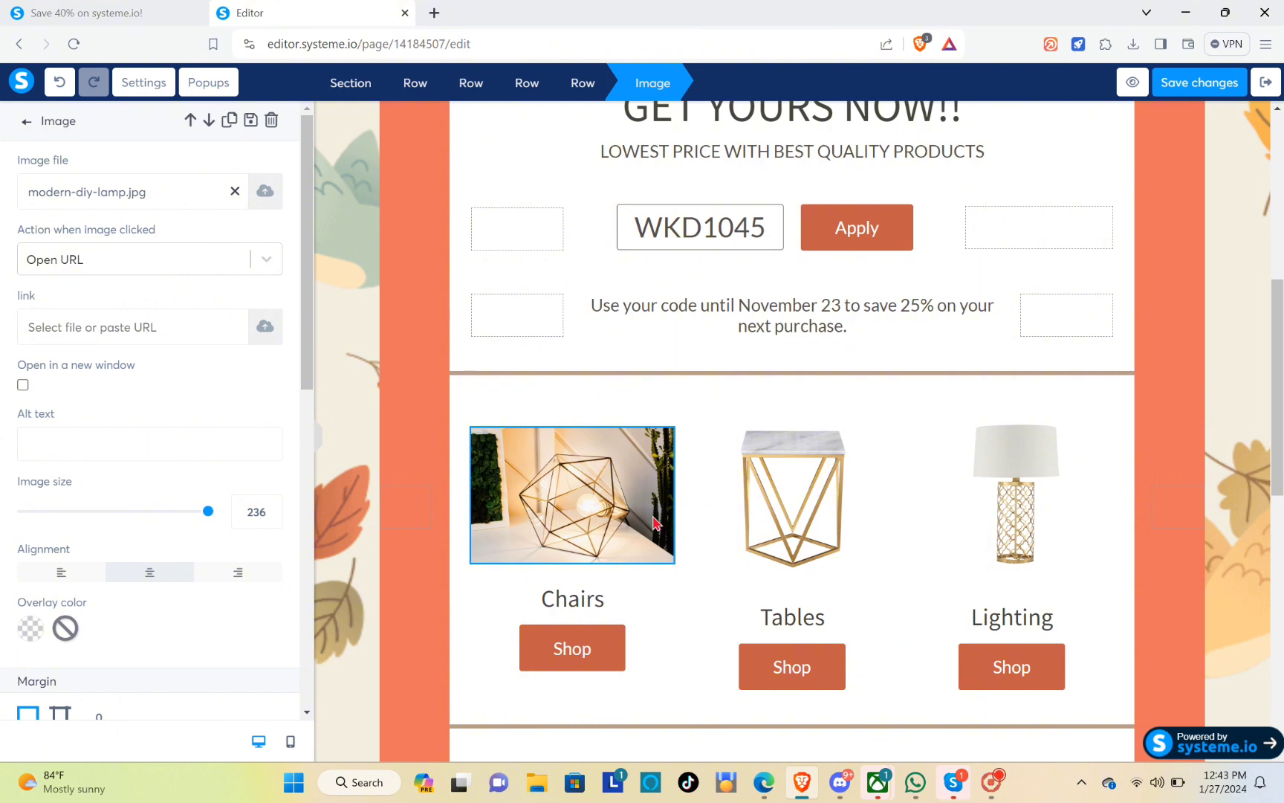
# Step: Change the "Chairs" headline under the replaced product image to "Modern DIY Lamp"
pyautogui.click(664, 610)
pyautogui.click(578, 596)
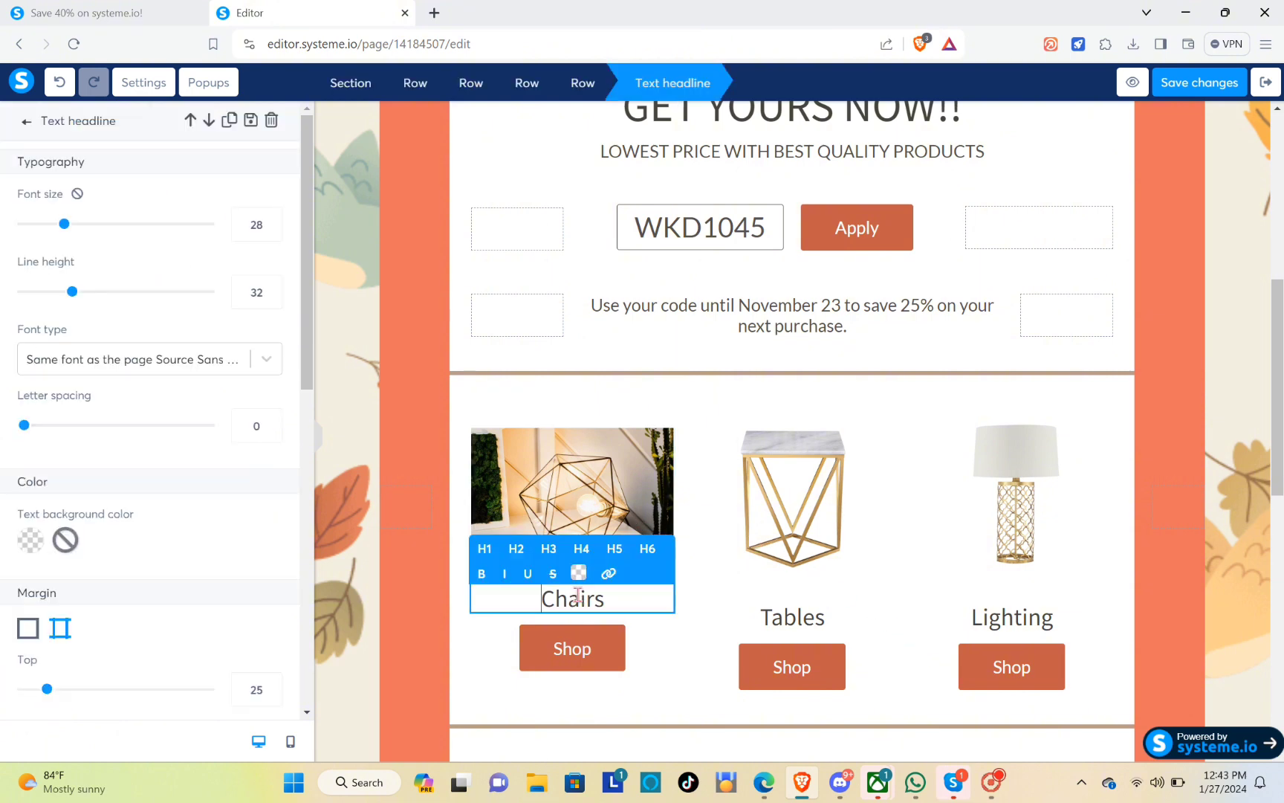
pyautogui.click(606, 603)
pyautogui.press('BackSpace')
pyautogui.press('BackSpace')
pyautogui.press('BackSpace')
pyautogui.press('BackSpace')
pyautogui.press('BackSpace')
pyautogui.press('BackSpace')
pyautogui.write('MO')
pyautogui.press('BackSpace')
pyautogui.write('o')
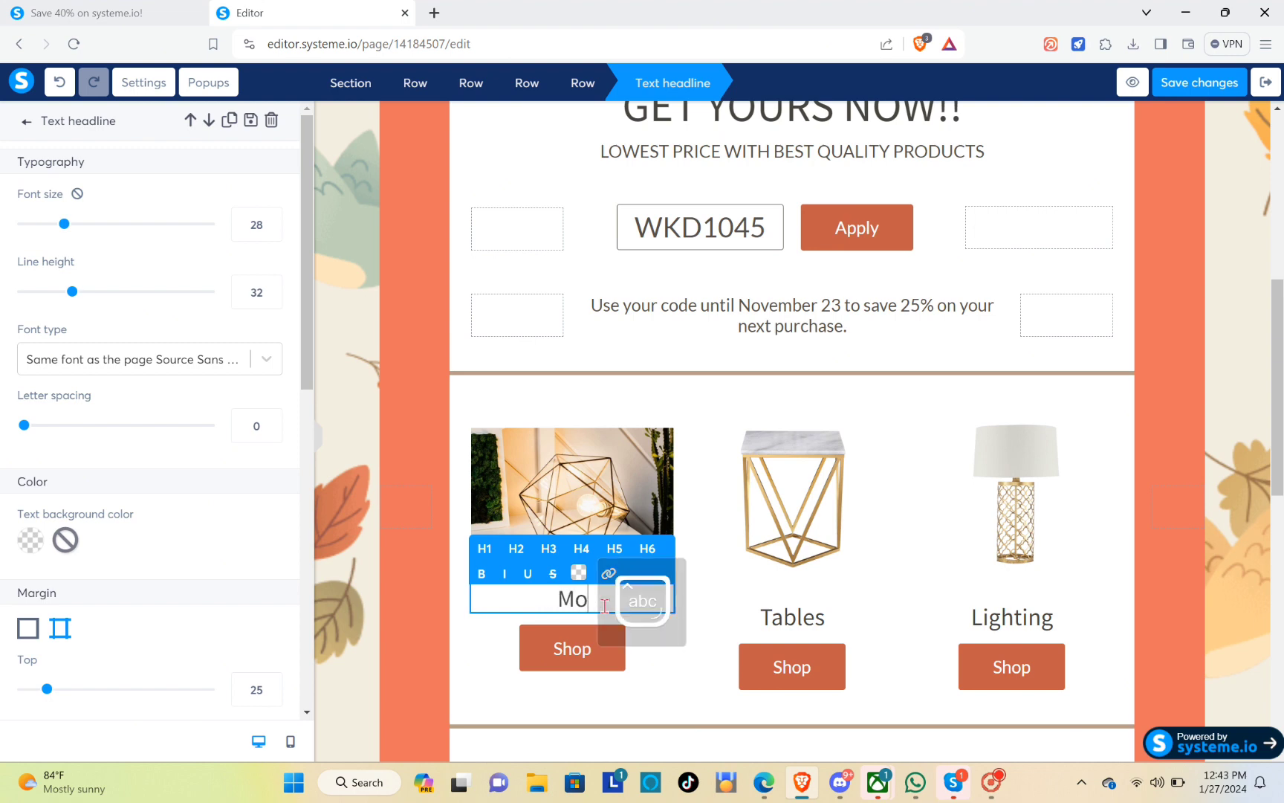
pyautogui.write('dern D')
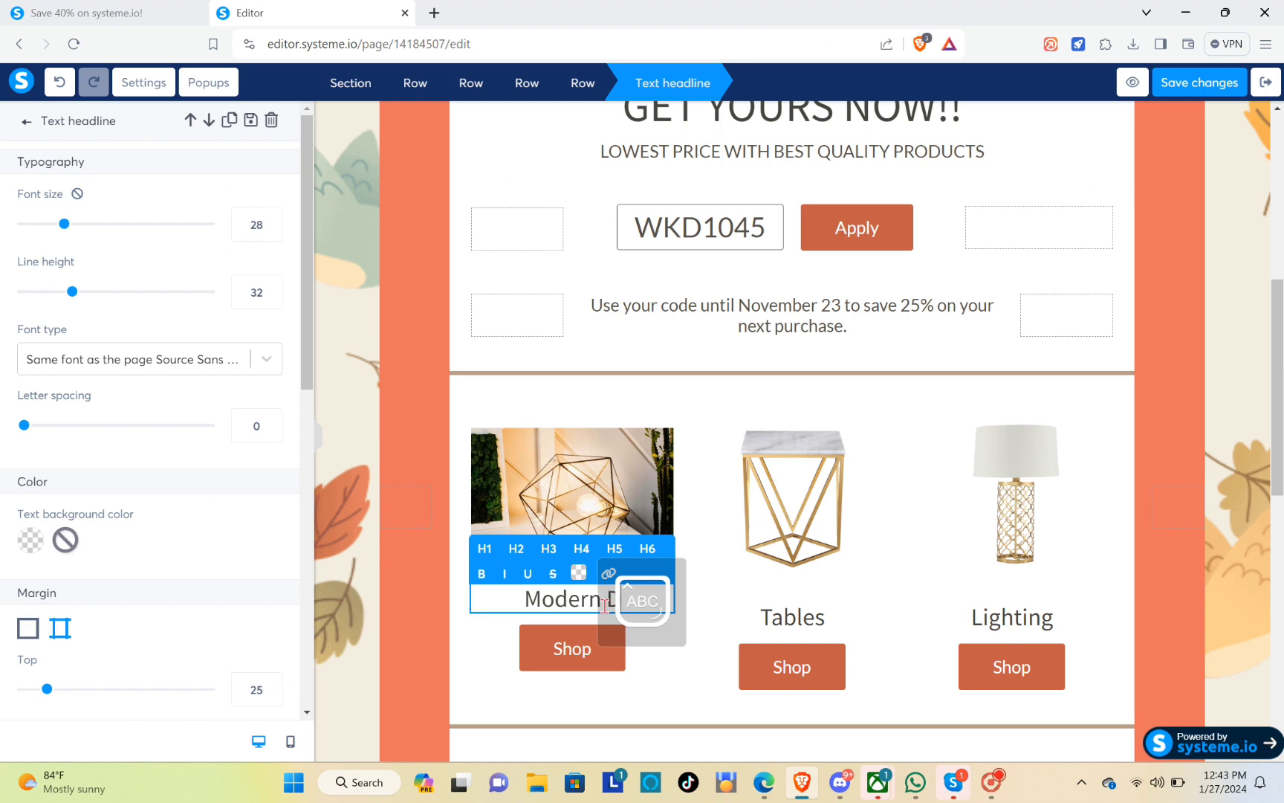
pyautogui.write('IY Lamp')
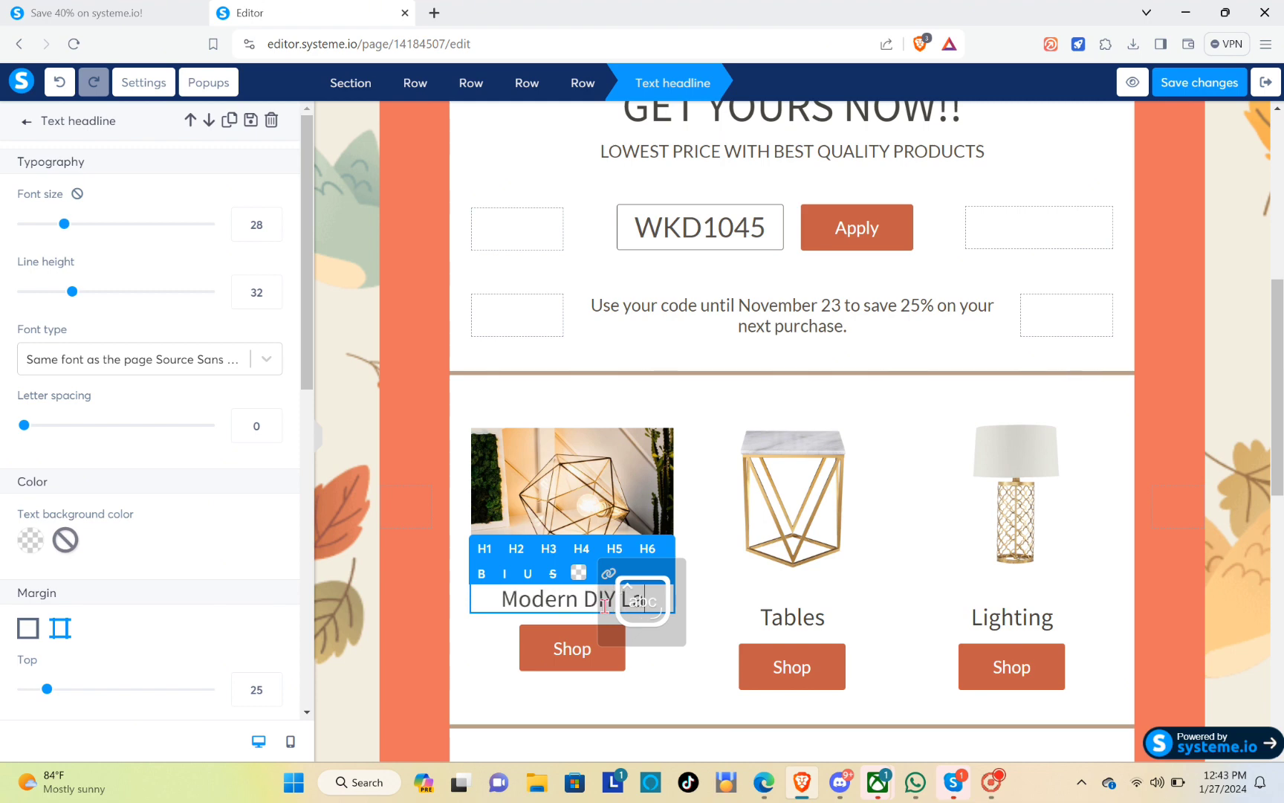
pyautogui.click(715, 533)
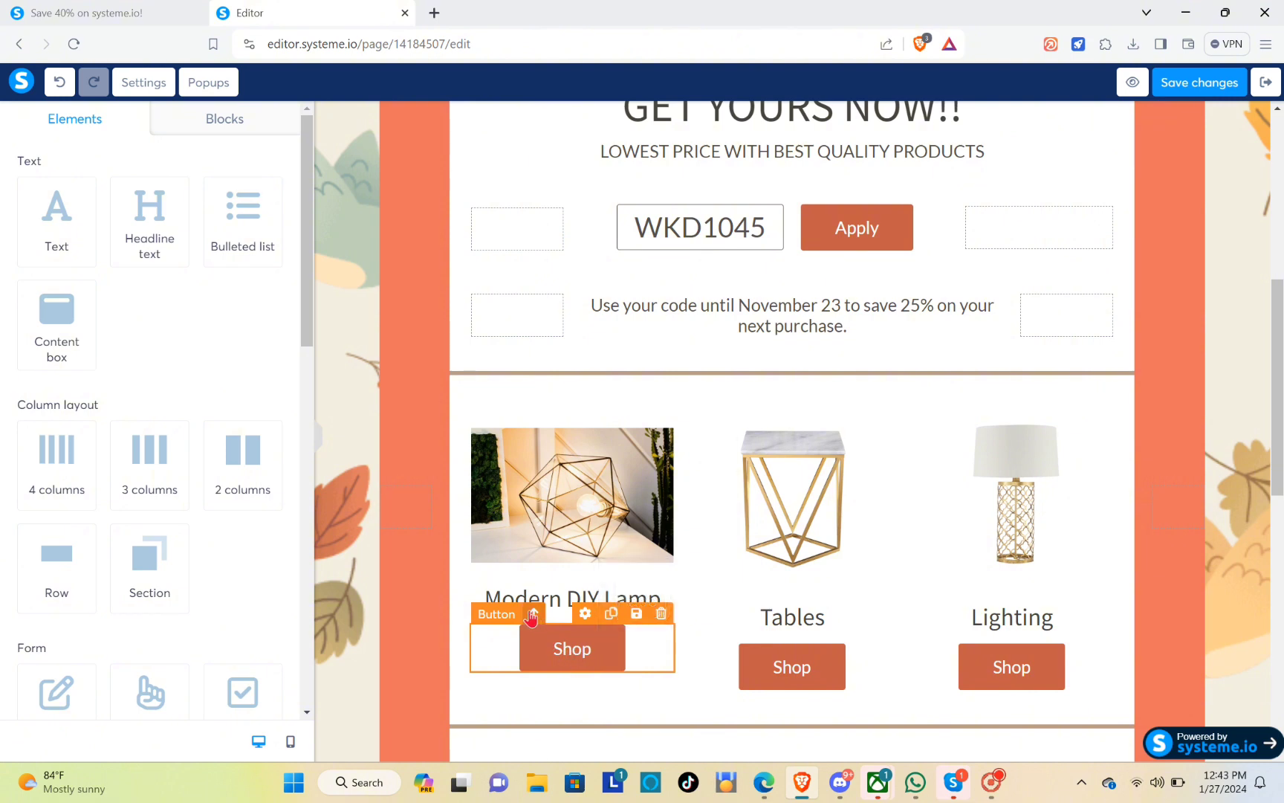
# Step: Set the Shop button under Modern DIY Lamp to submit the form and redirect users to the next step
pyautogui.click(520, 615)
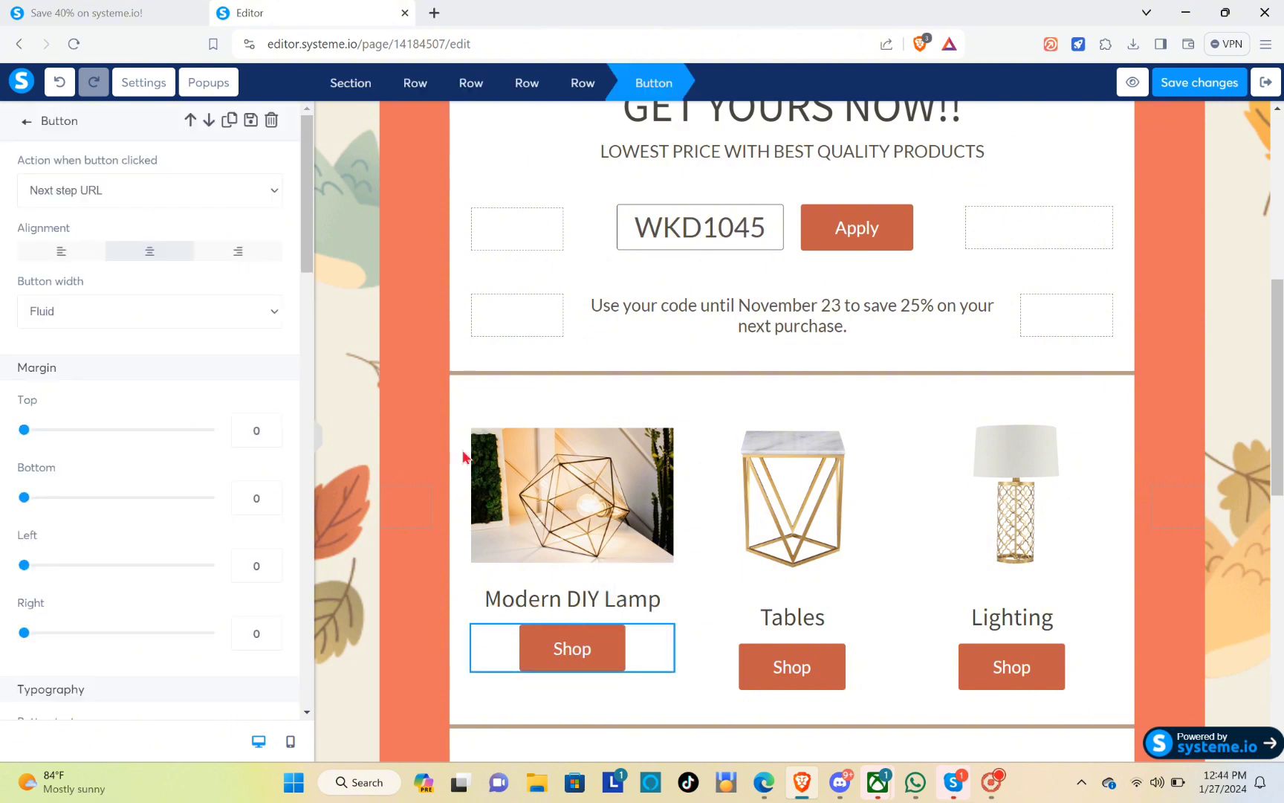
pyautogui.click(114, 192)
pyautogui.click(114, 193)
pyautogui.click(114, 192)
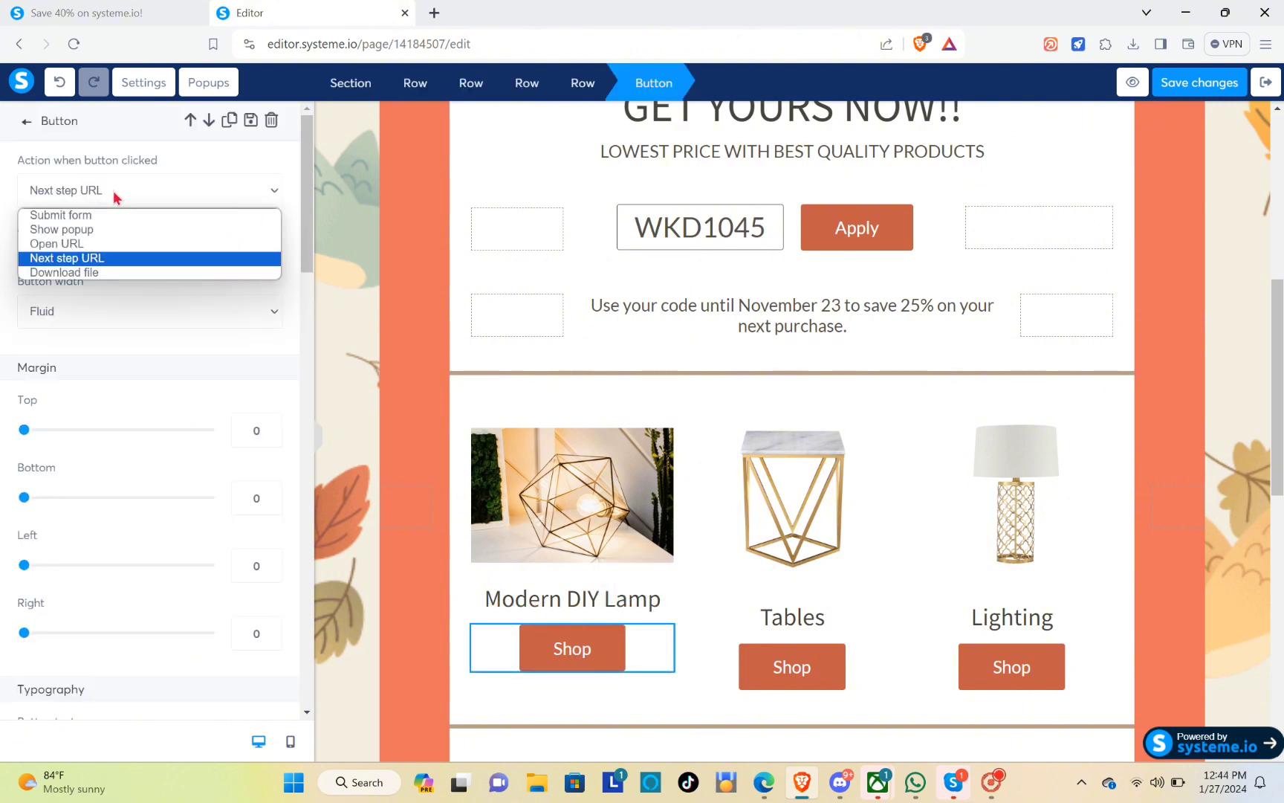
pyautogui.click(111, 191)
pyautogui.click(108, 189)
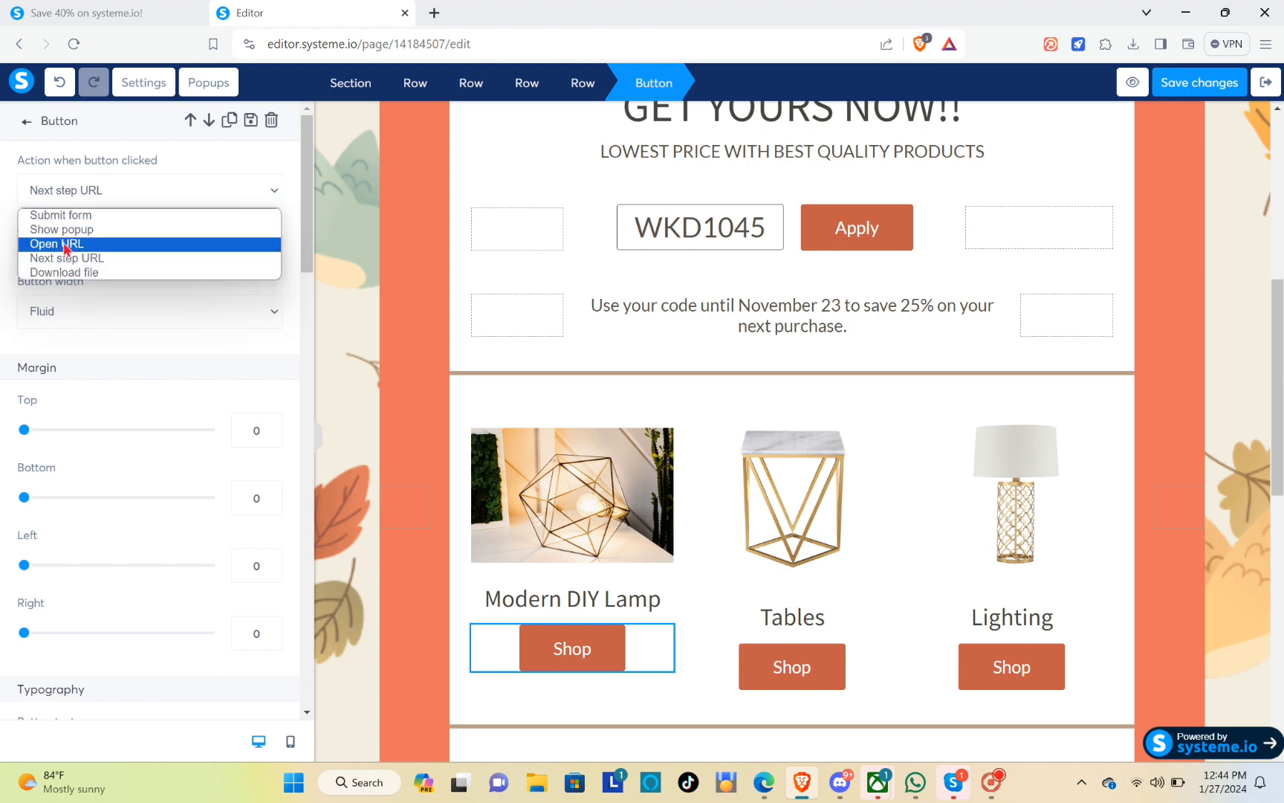
pyautogui.click(61, 217)
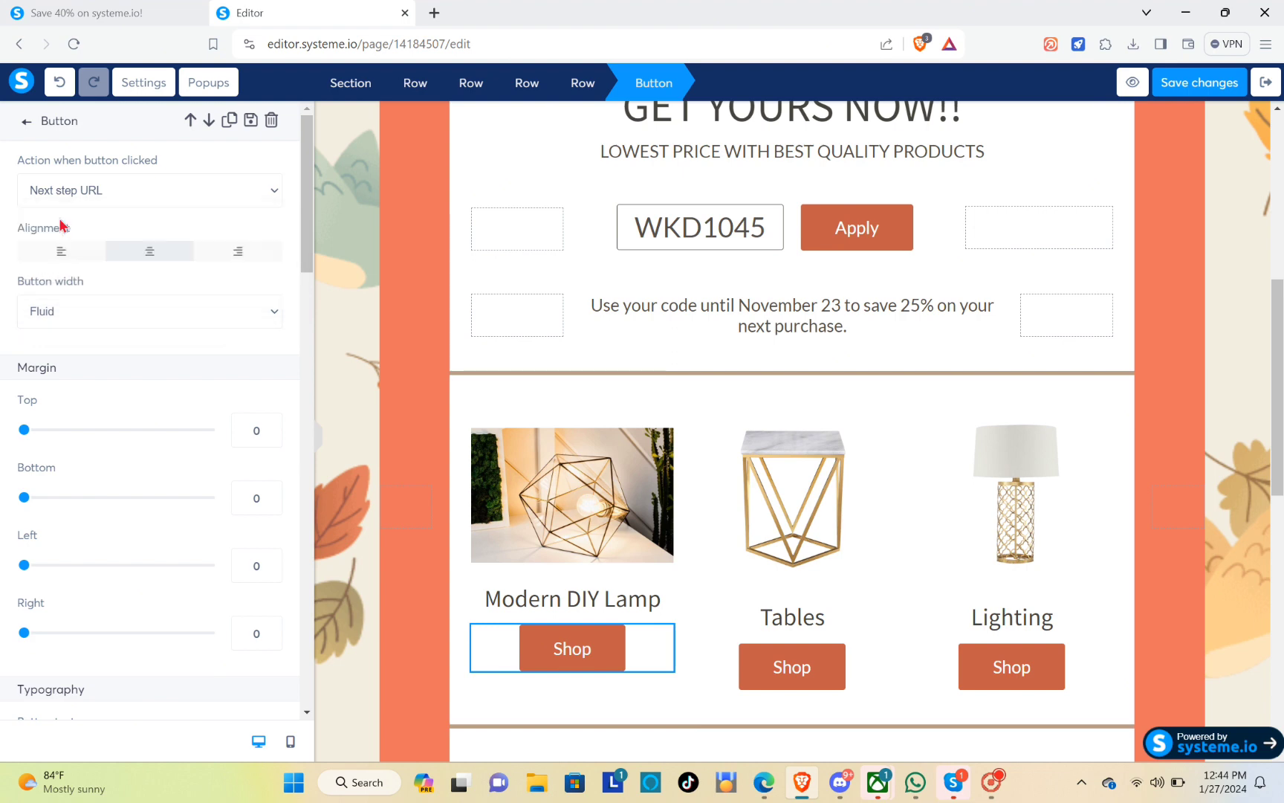
pyautogui.click(87, 271)
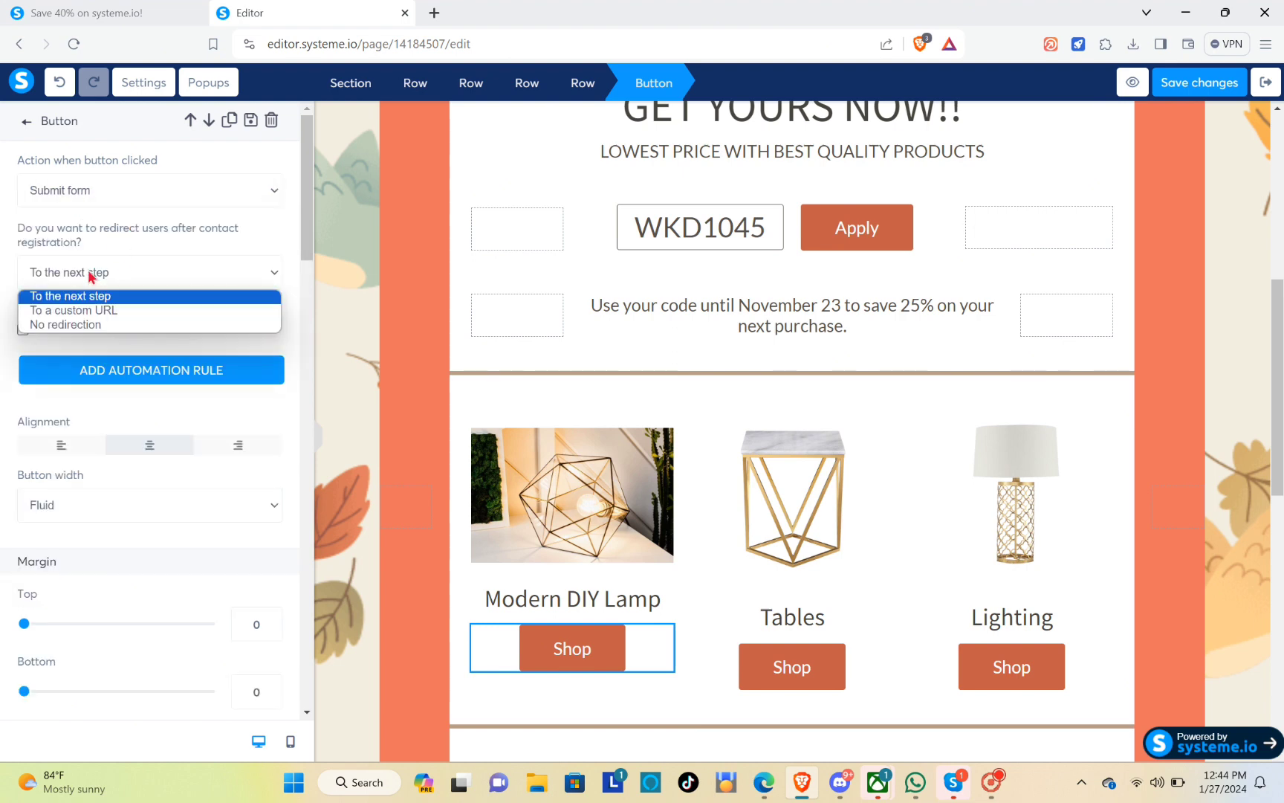
pyautogui.click(114, 297)
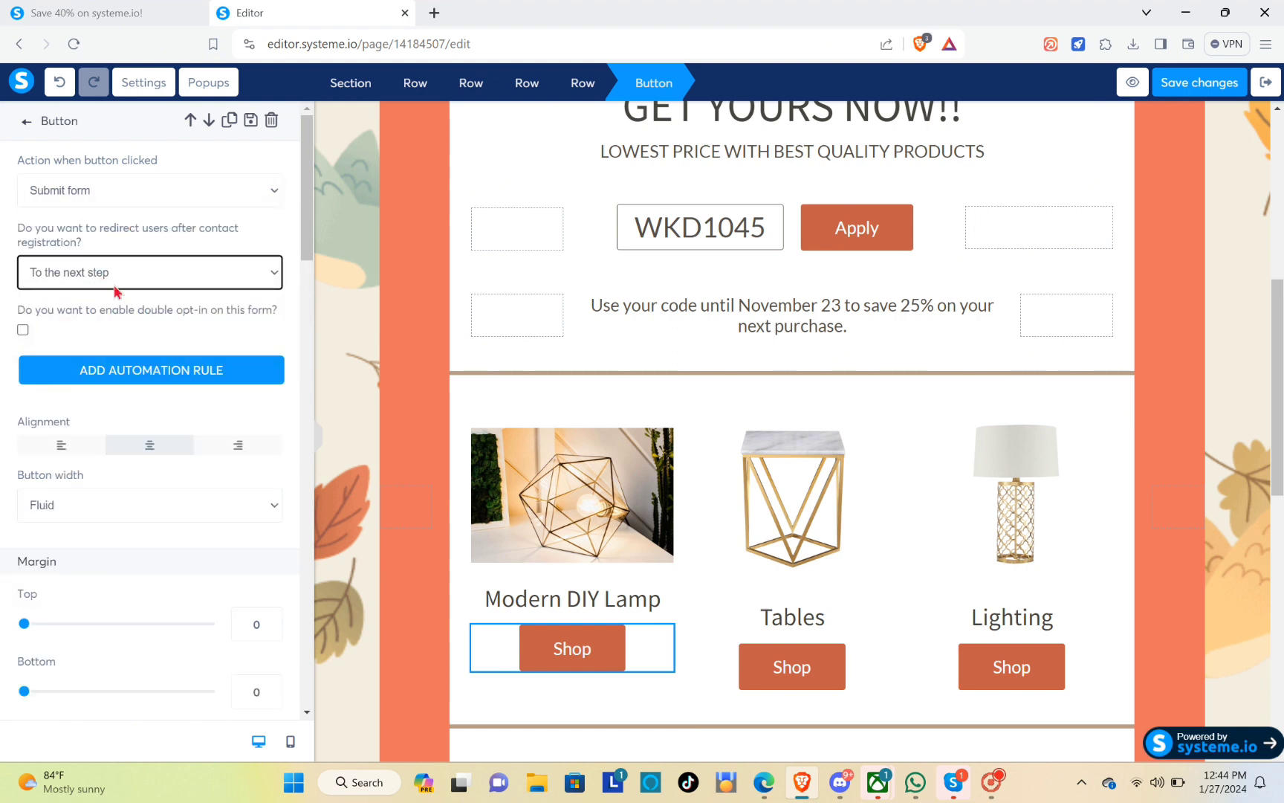
pyautogui.scroll(-7, 201, 416)
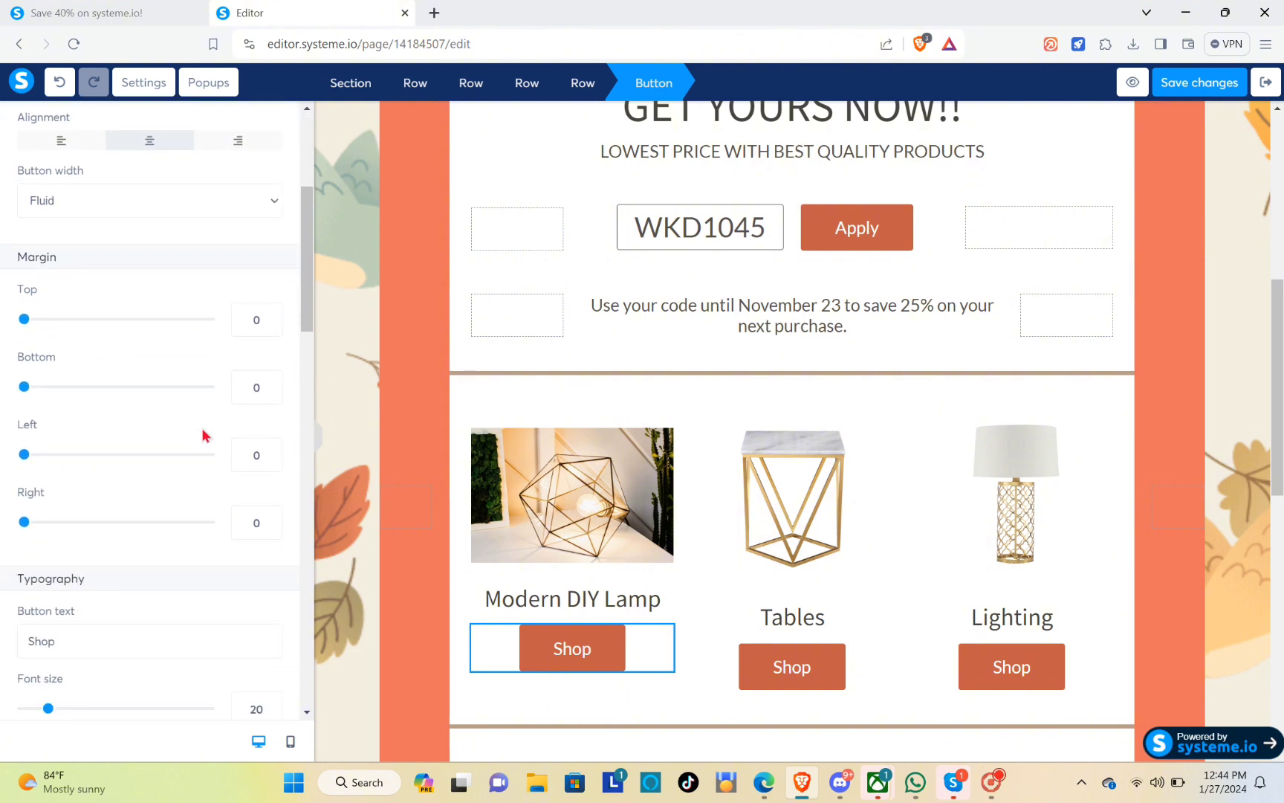
pyautogui.scroll(-8, 197, 432)
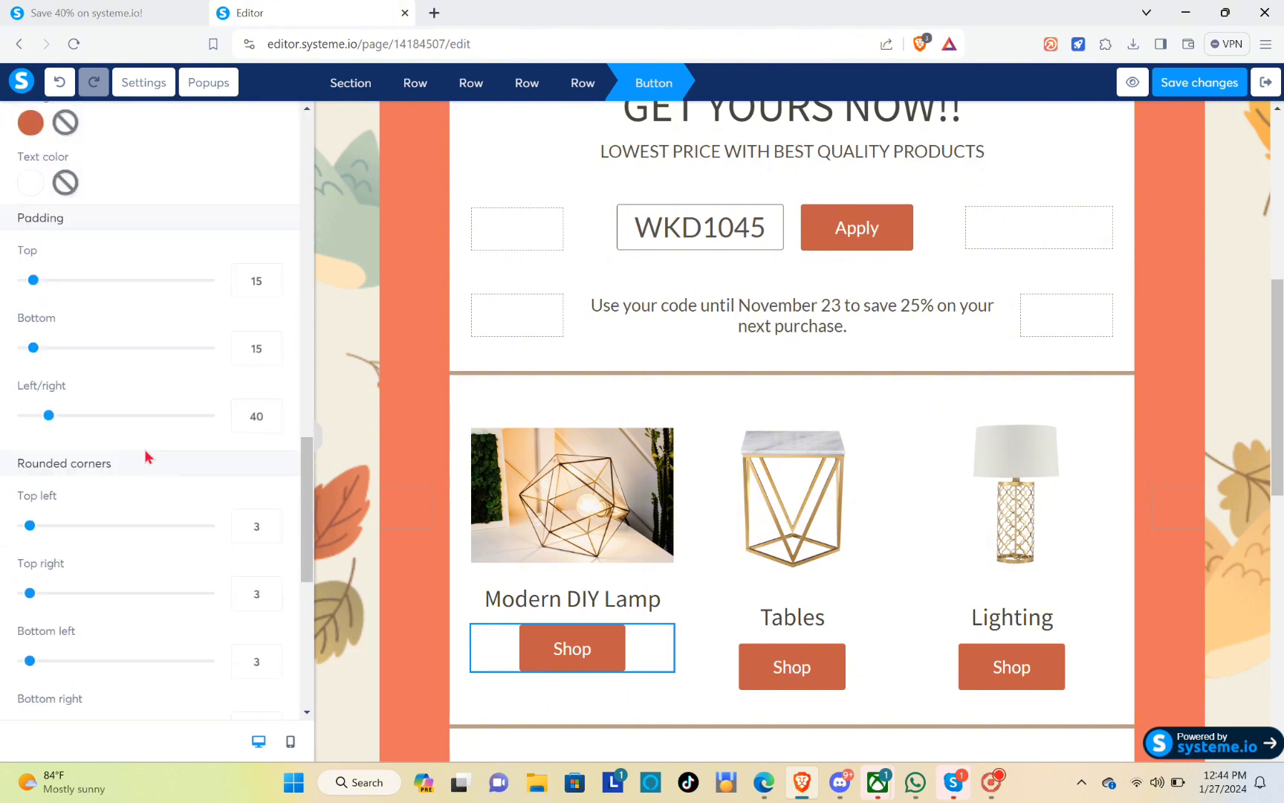
pyautogui.scroll(1, 112, 428)
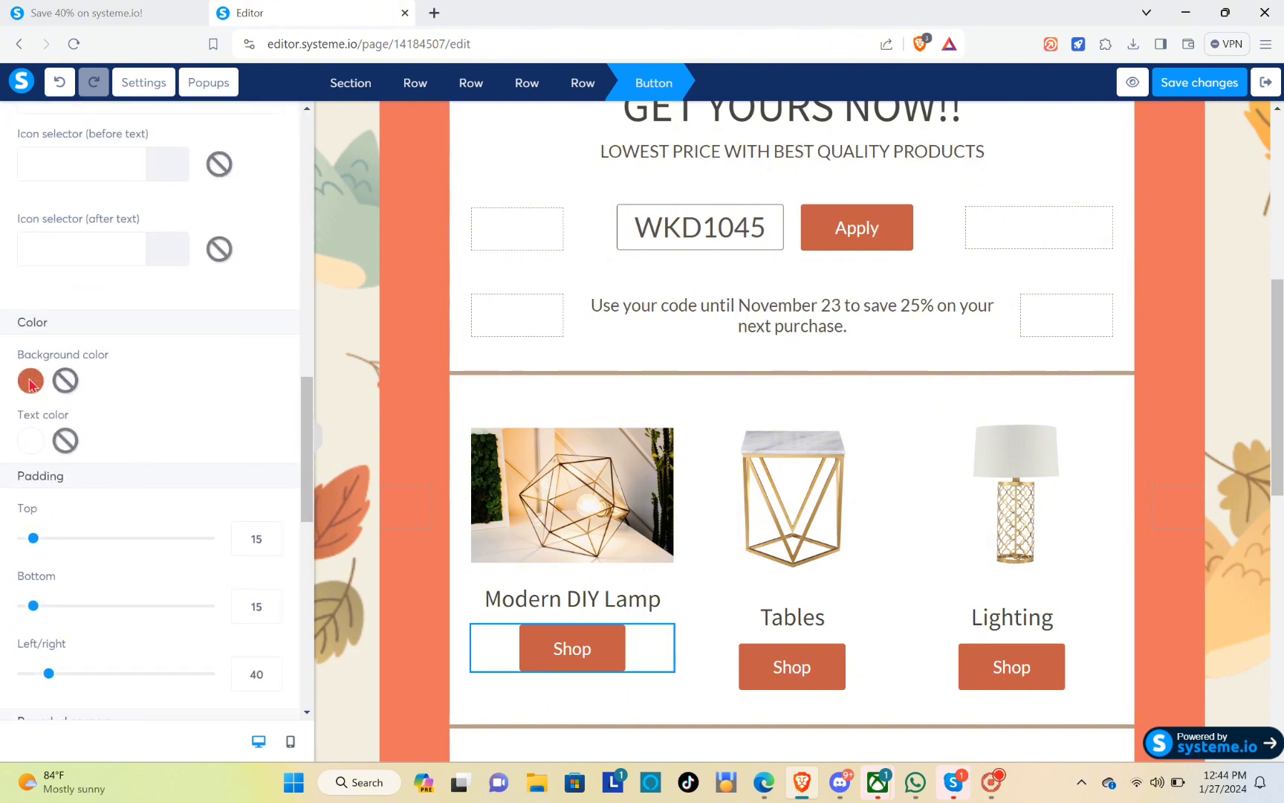
pyautogui.scroll(-9, 197, 483)
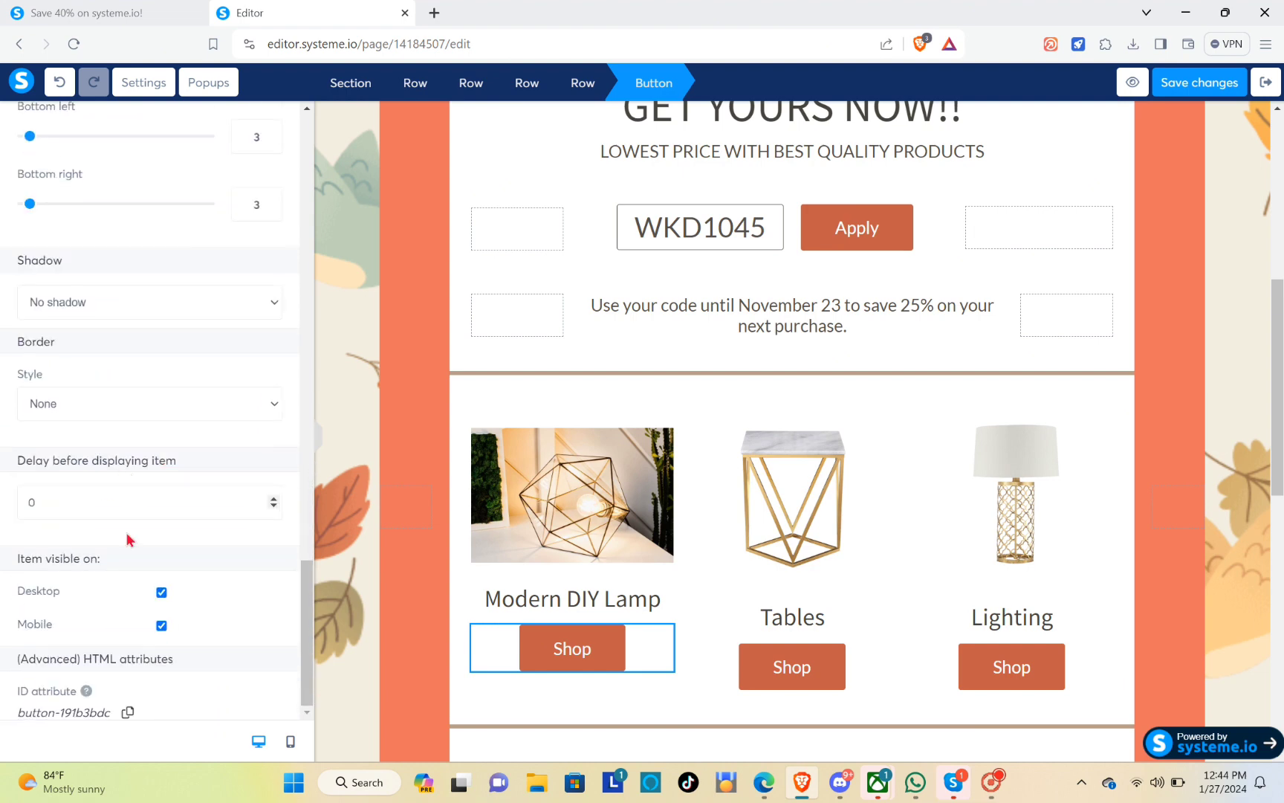
# Step: Replace the table image in the product row with the uploaded 925933e36fd39b1f1287bb5335ca5191 lamp picture, and deselect it
pyautogui.click(799, 505)
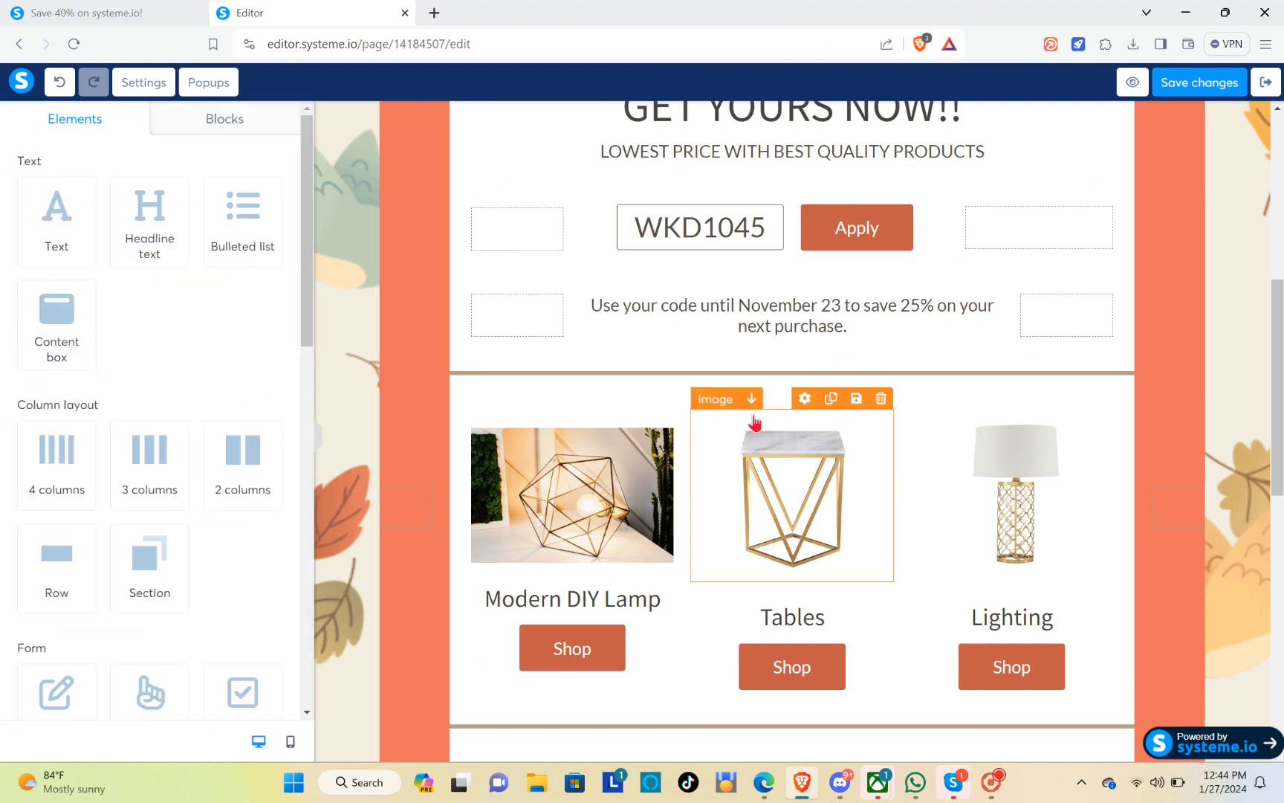
pyautogui.click(730, 402)
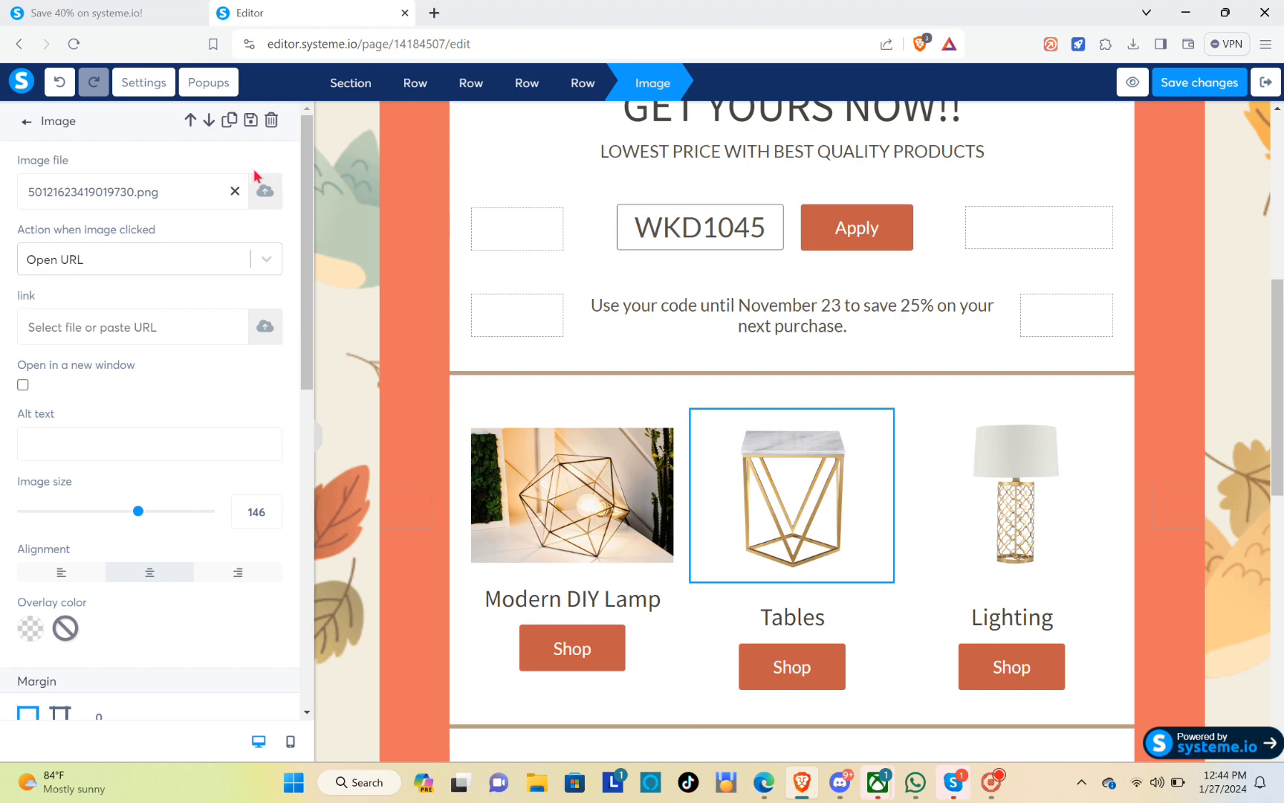
pyautogui.click(263, 192)
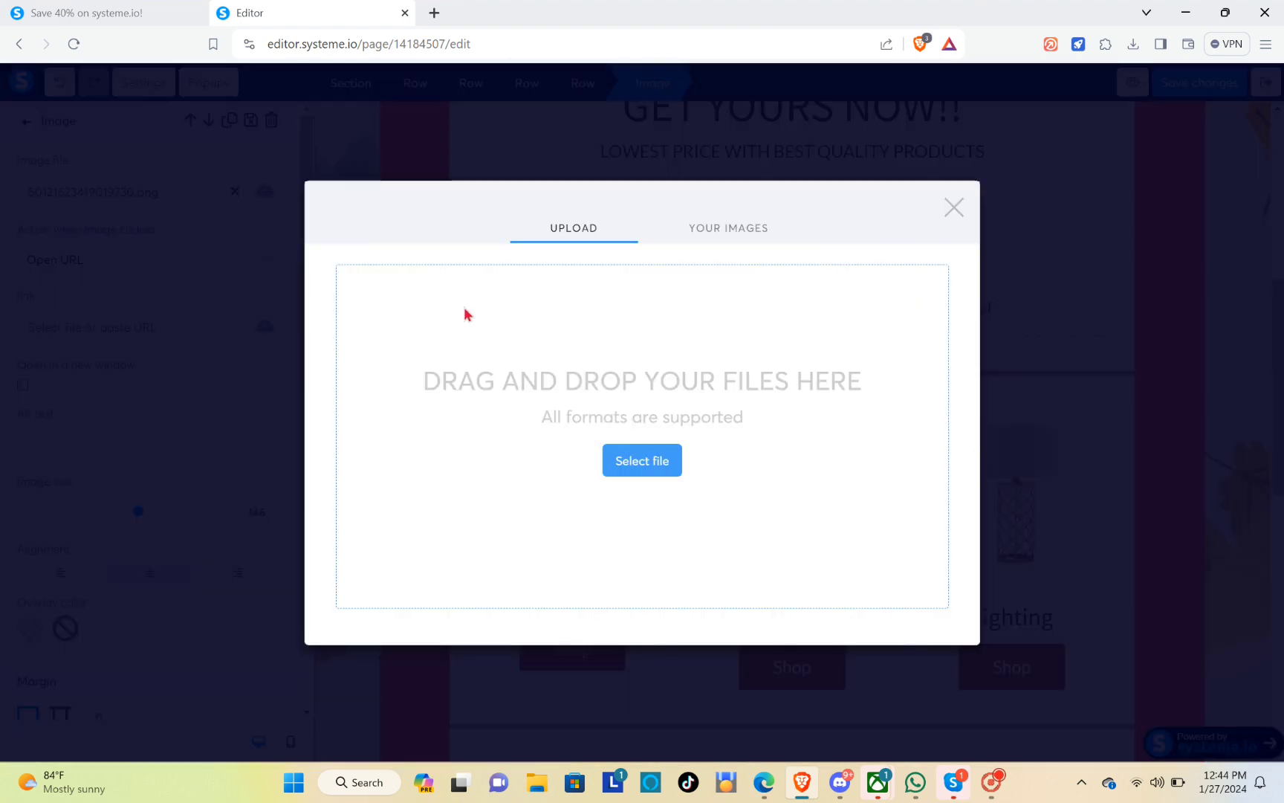
pyautogui.click(628, 467)
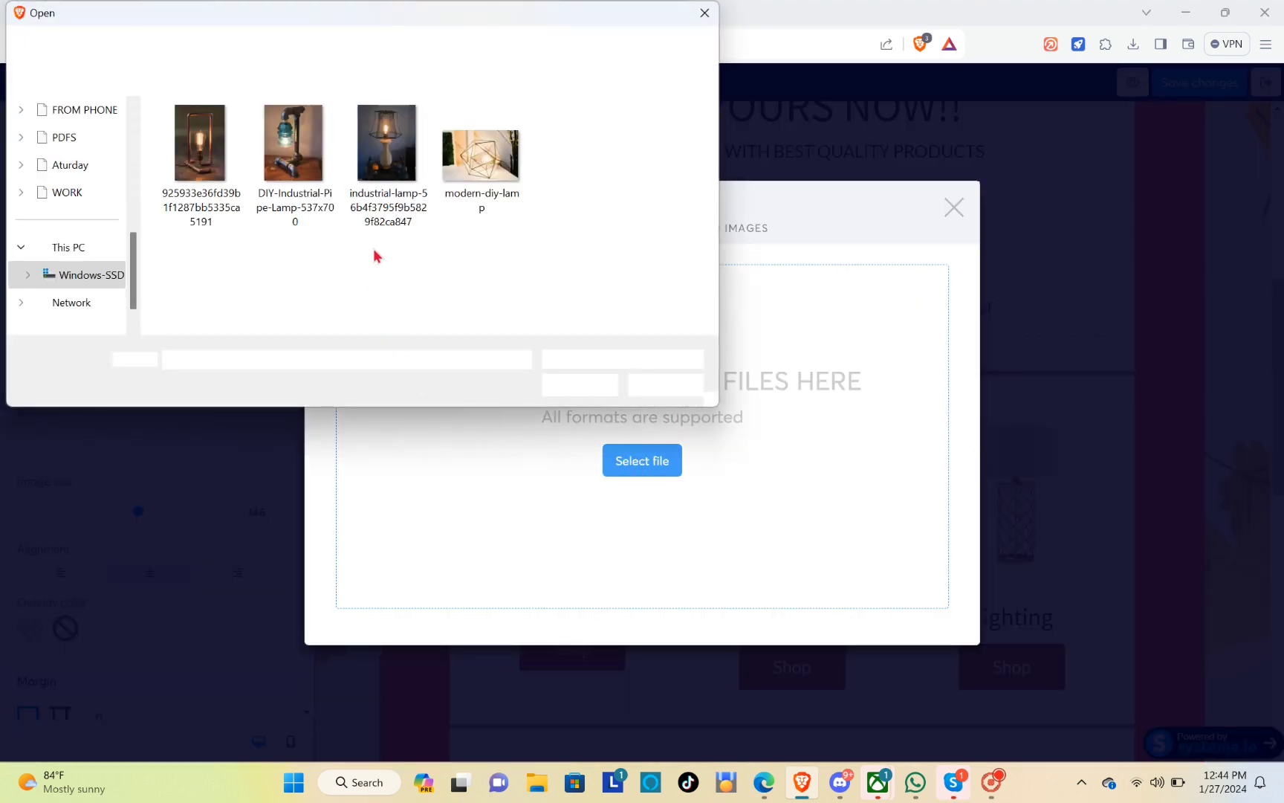
pyautogui.click(387, 156)
pyautogui.click(293, 156)
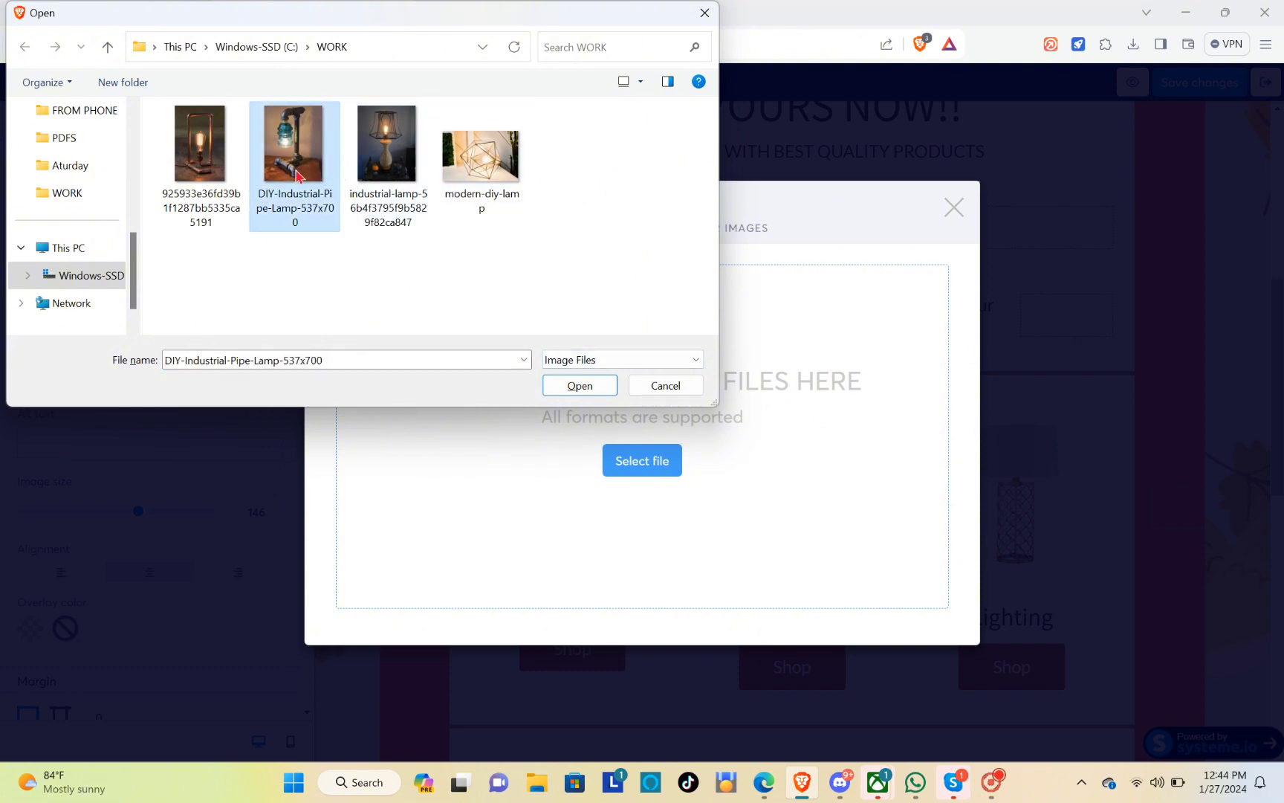
pyautogui.click(219, 160)
pyautogui.click(580, 385)
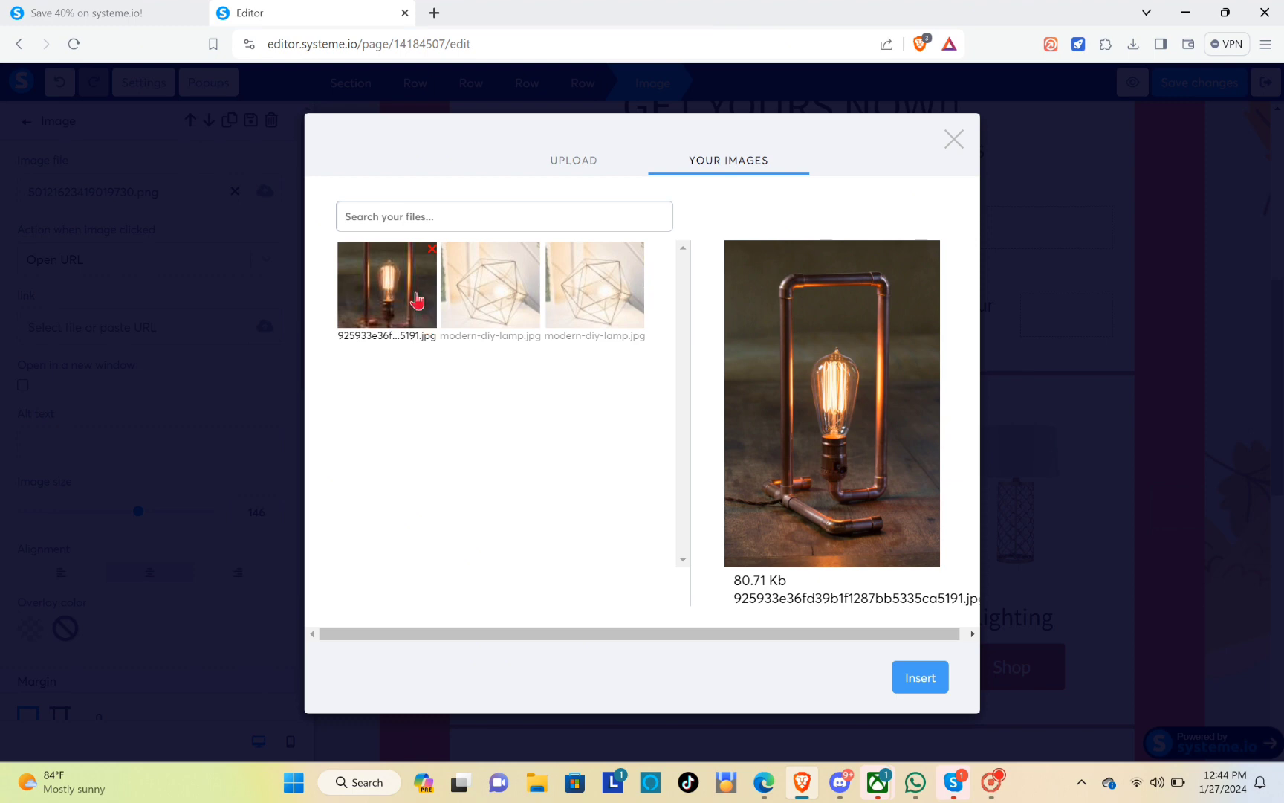
pyautogui.click(902, 691)
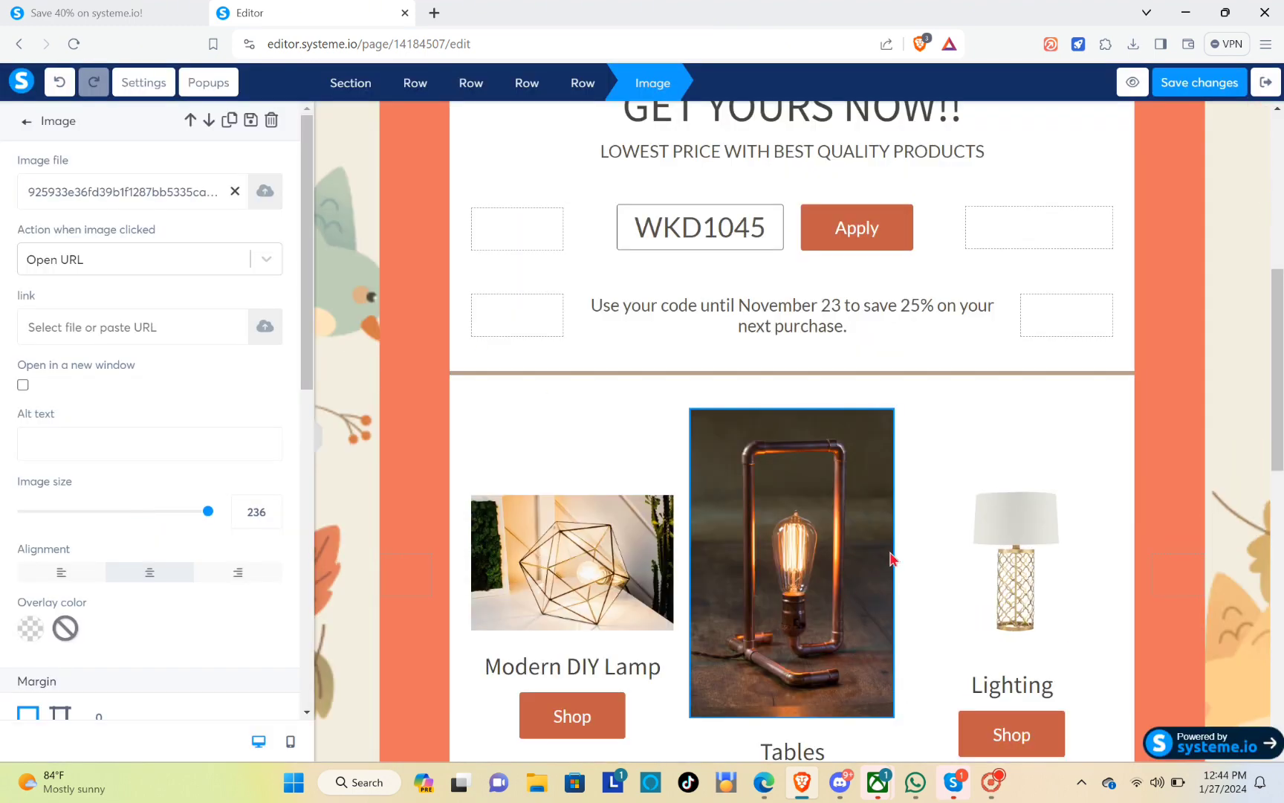
pyautogui.click(847, 537)
pyautogui.scroll(-2, 852, 560)
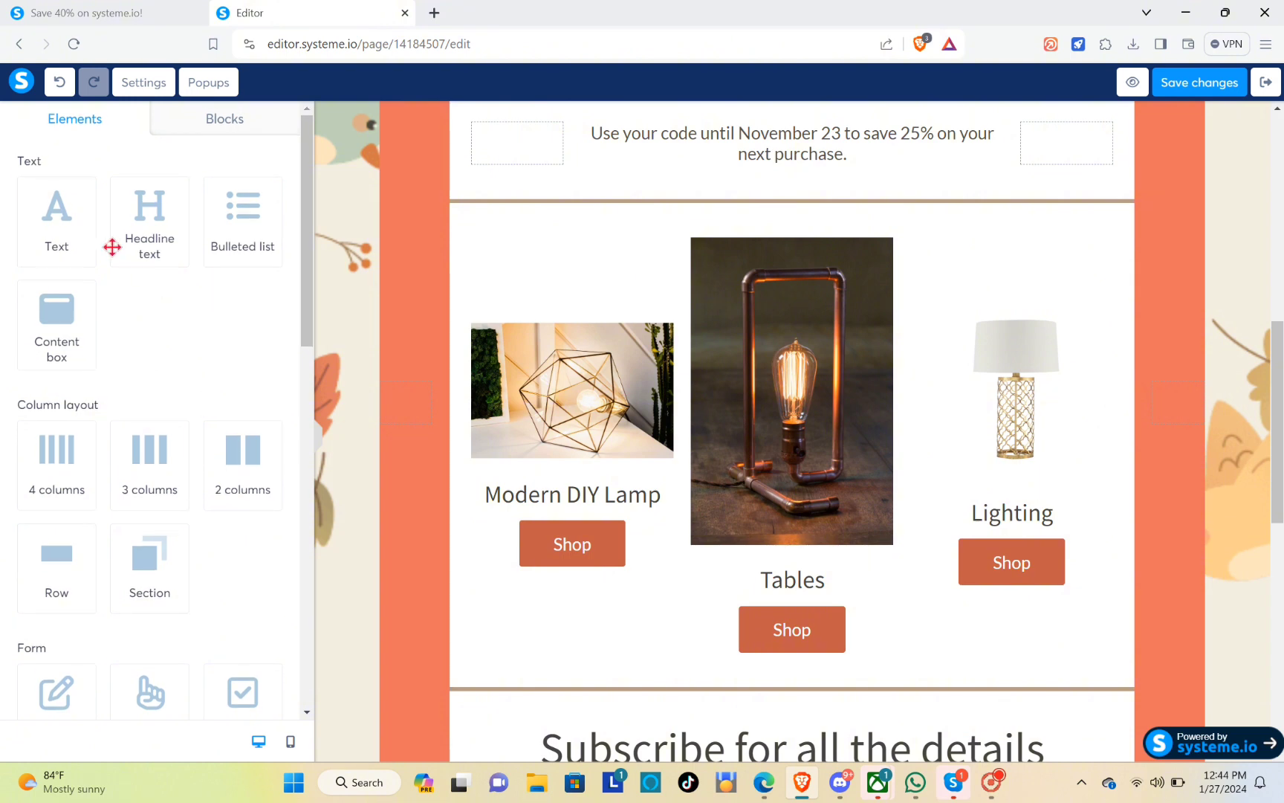
pyautogui.scroll(-6, 131, 428)
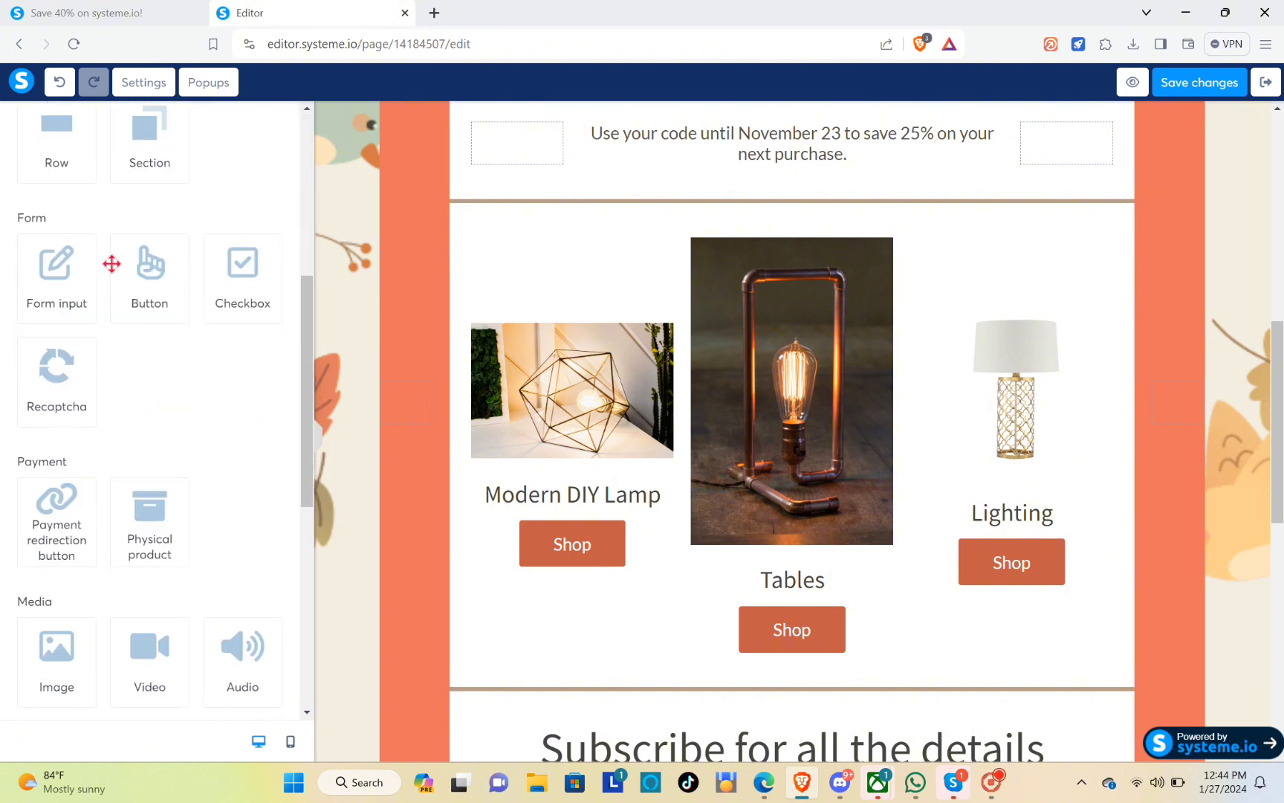
pyautogui.scroll(-1, 87, 550)
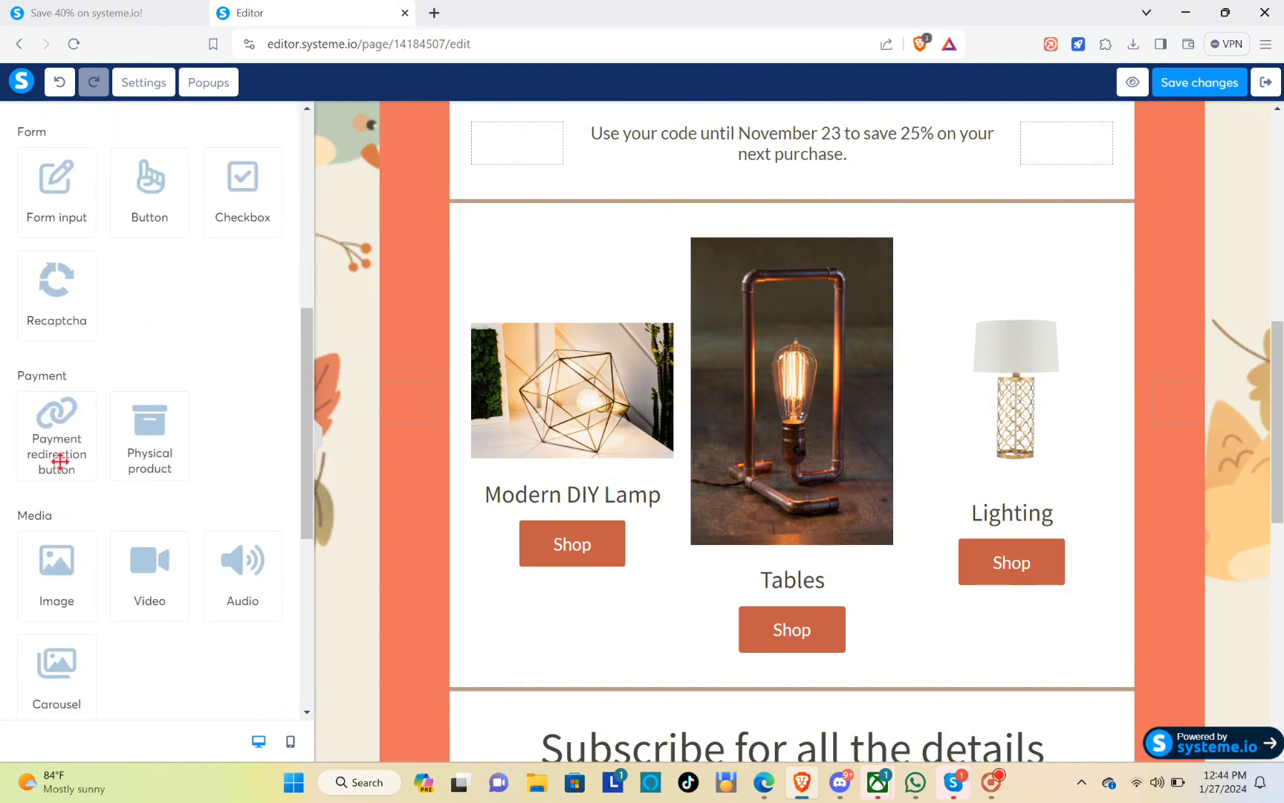
pyautogui.scroll(-5, 158, 594)
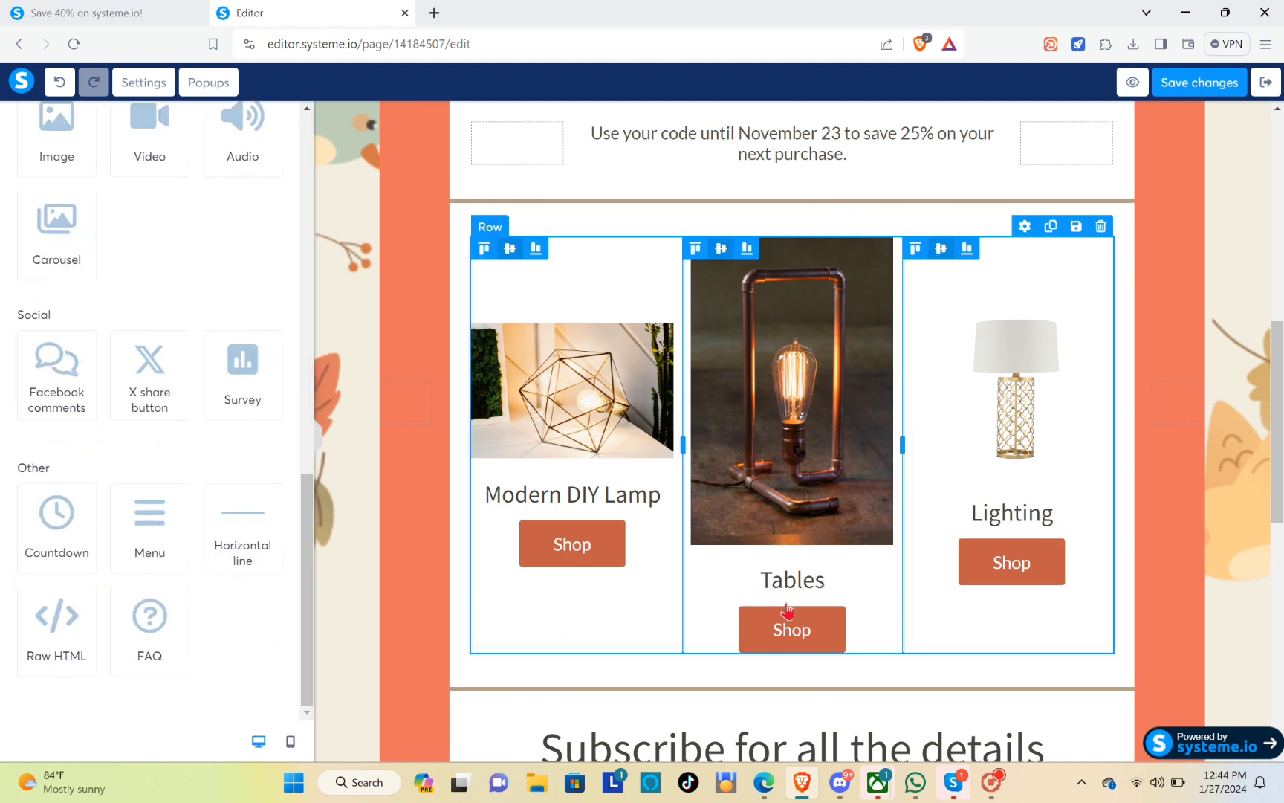
# Step: Set the Shop button under Tables to submit the form and redirect users to the next step
pyautogui.click(778, 632)
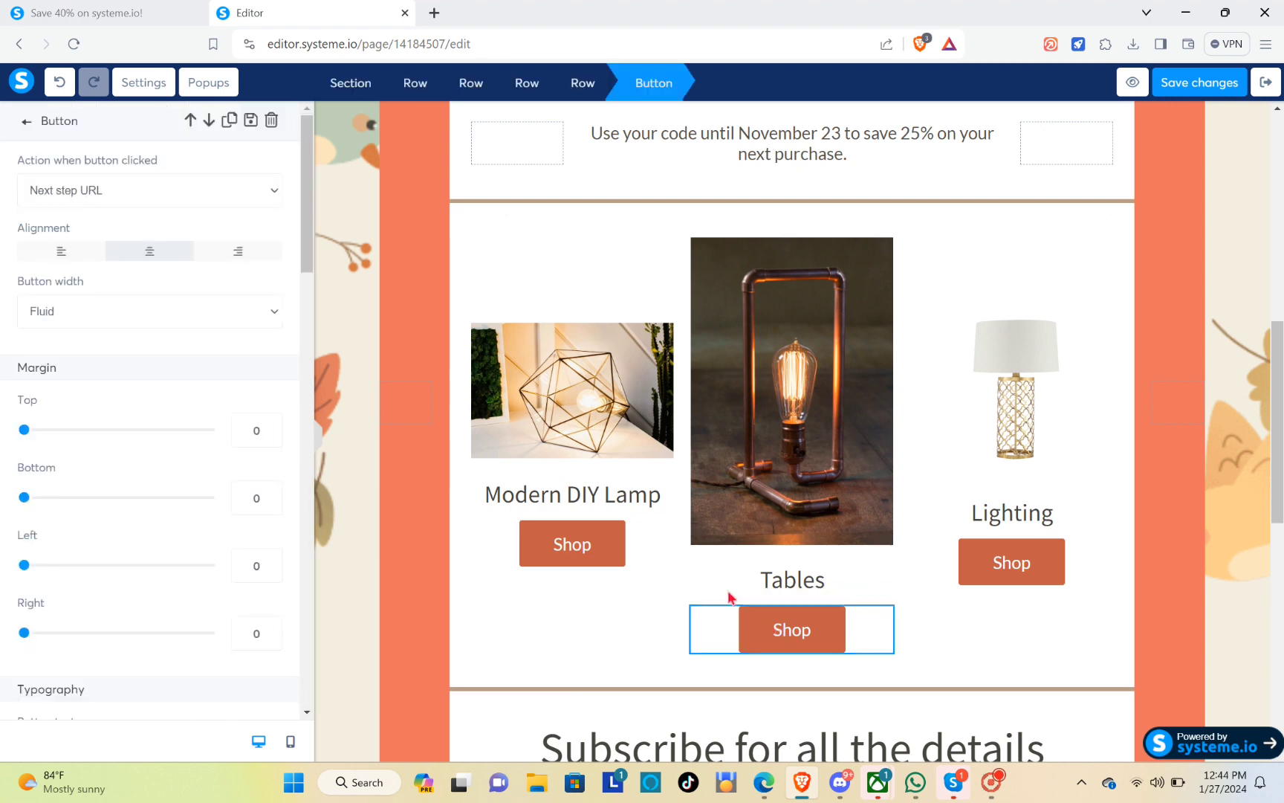
pyautogui.click(766, 643)
pyautogui.click(706, 597)
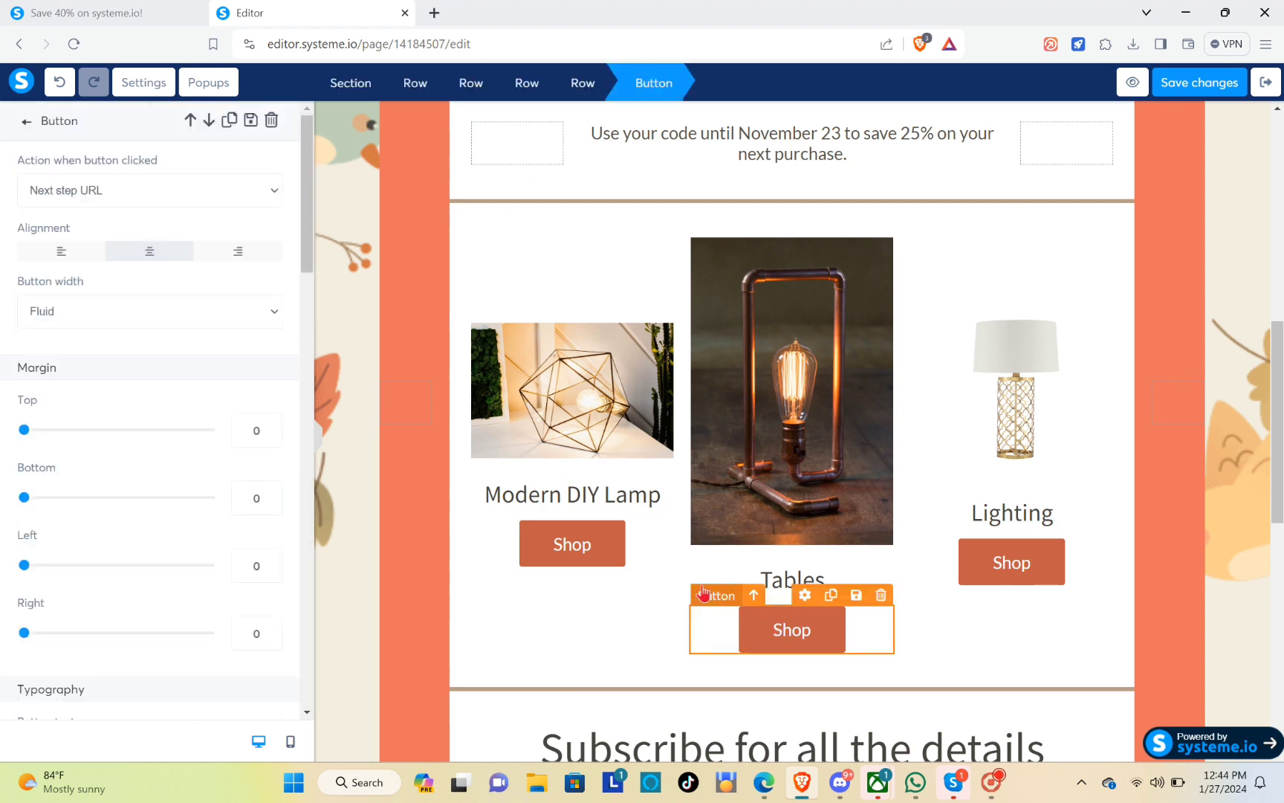
pyautogui.click(195, 197)
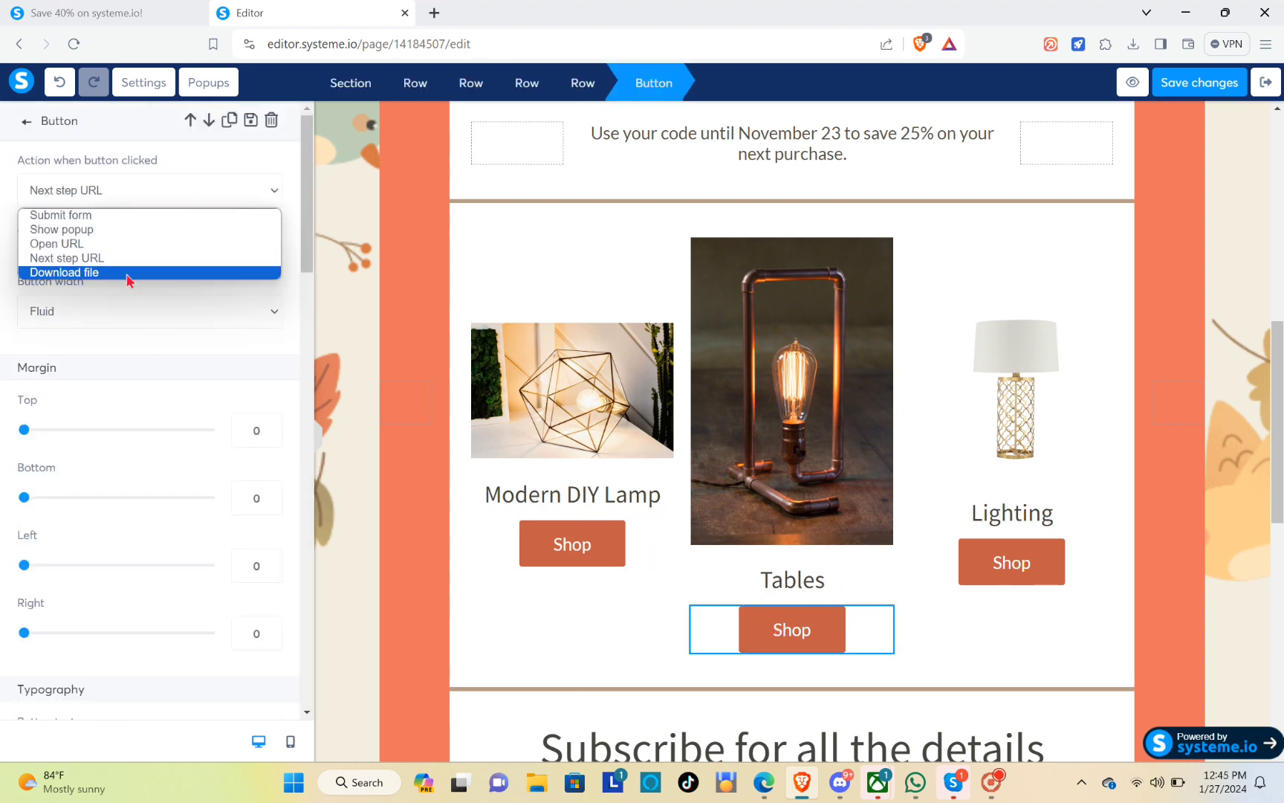
pyautogui.click(115, 222)
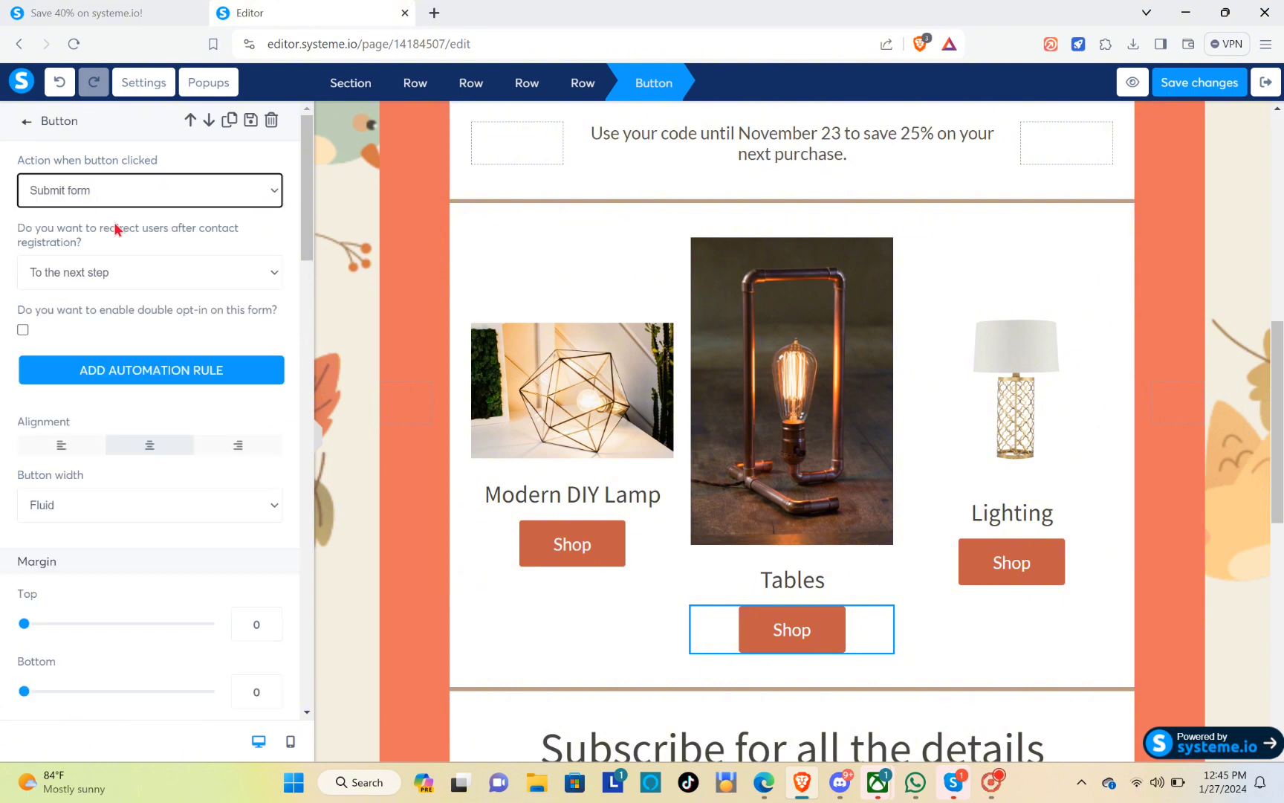
pyautogui.click(143, 280)
pyautogui.click(88, 296)
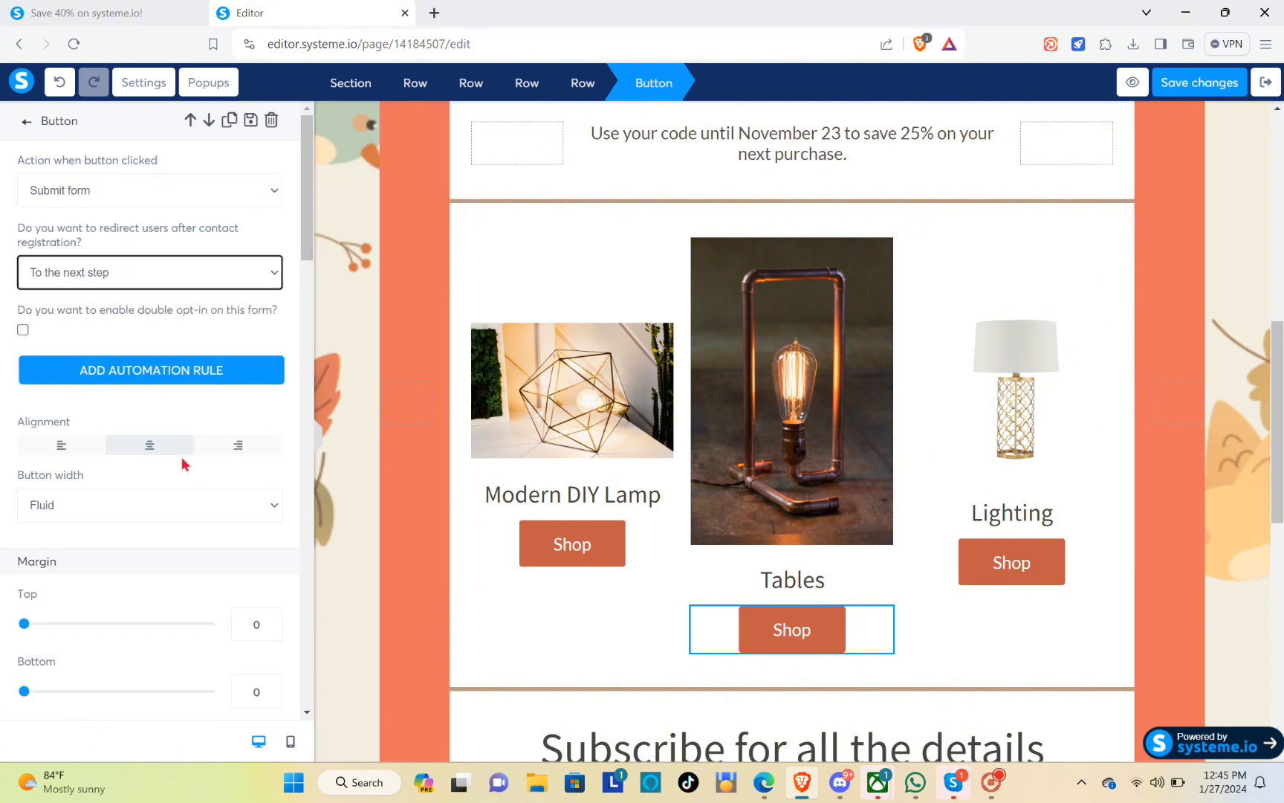
pyautogui.scroll(-5, 181, 456)
pyautogui.scroll(5, 158, 459)
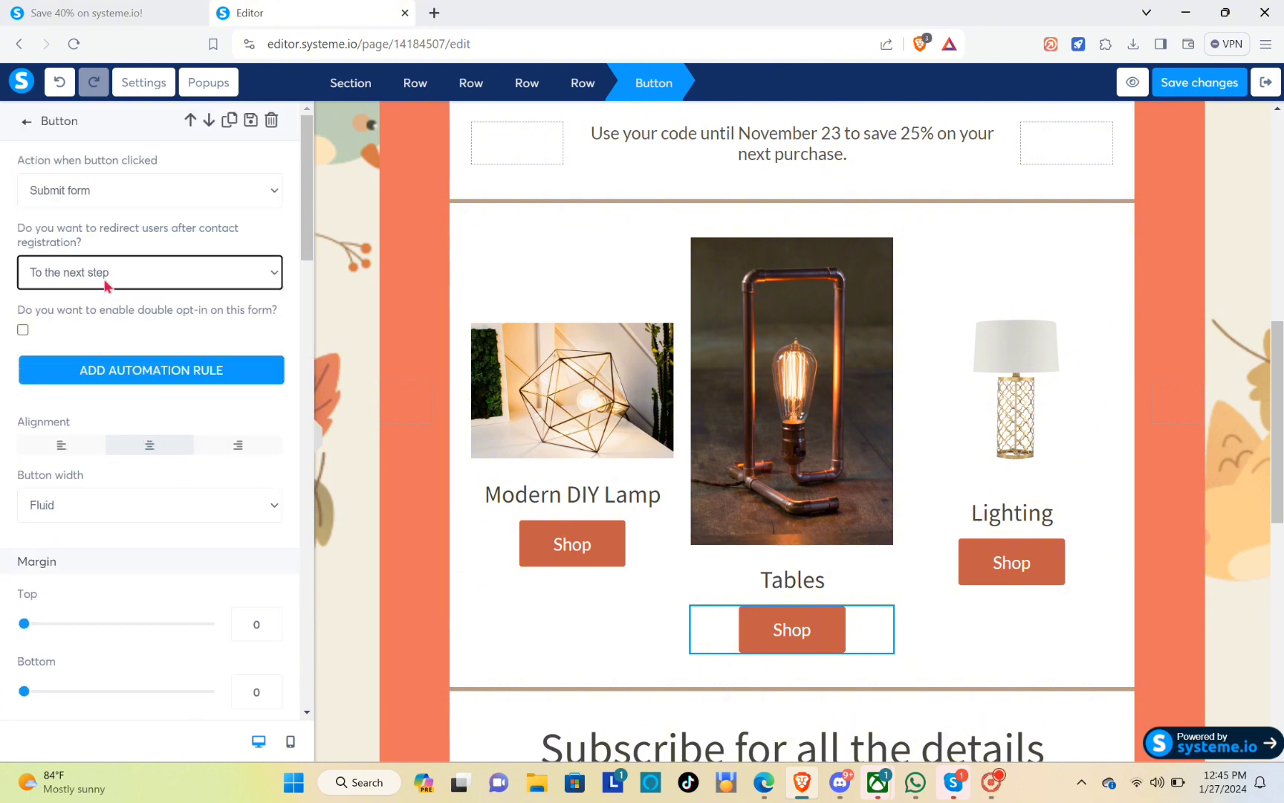
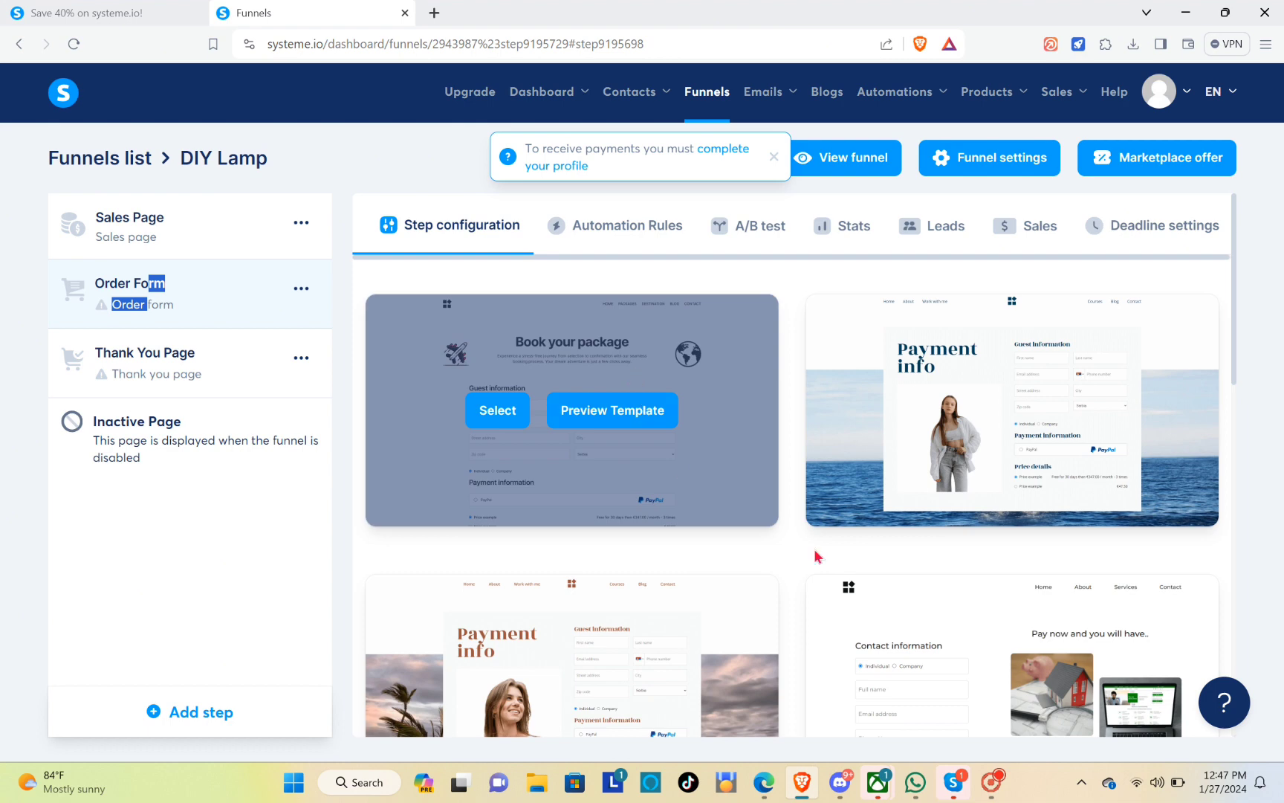
# Step: Apply the brown "Payment info" template with the palm-tree background to the Order Form step, and choose Digital product as its offer type
pyautogui.scroll(-4, 717, 480)
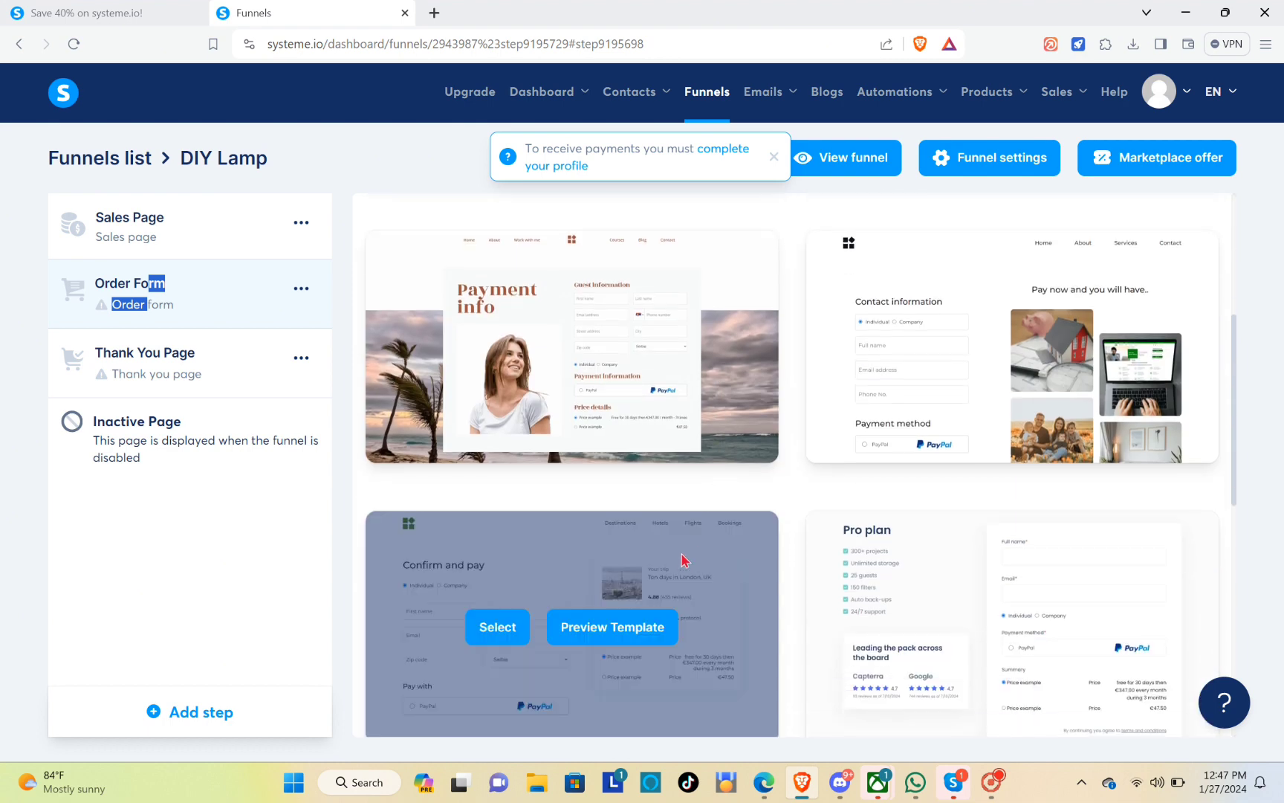
pyautogui.click(497, 346)
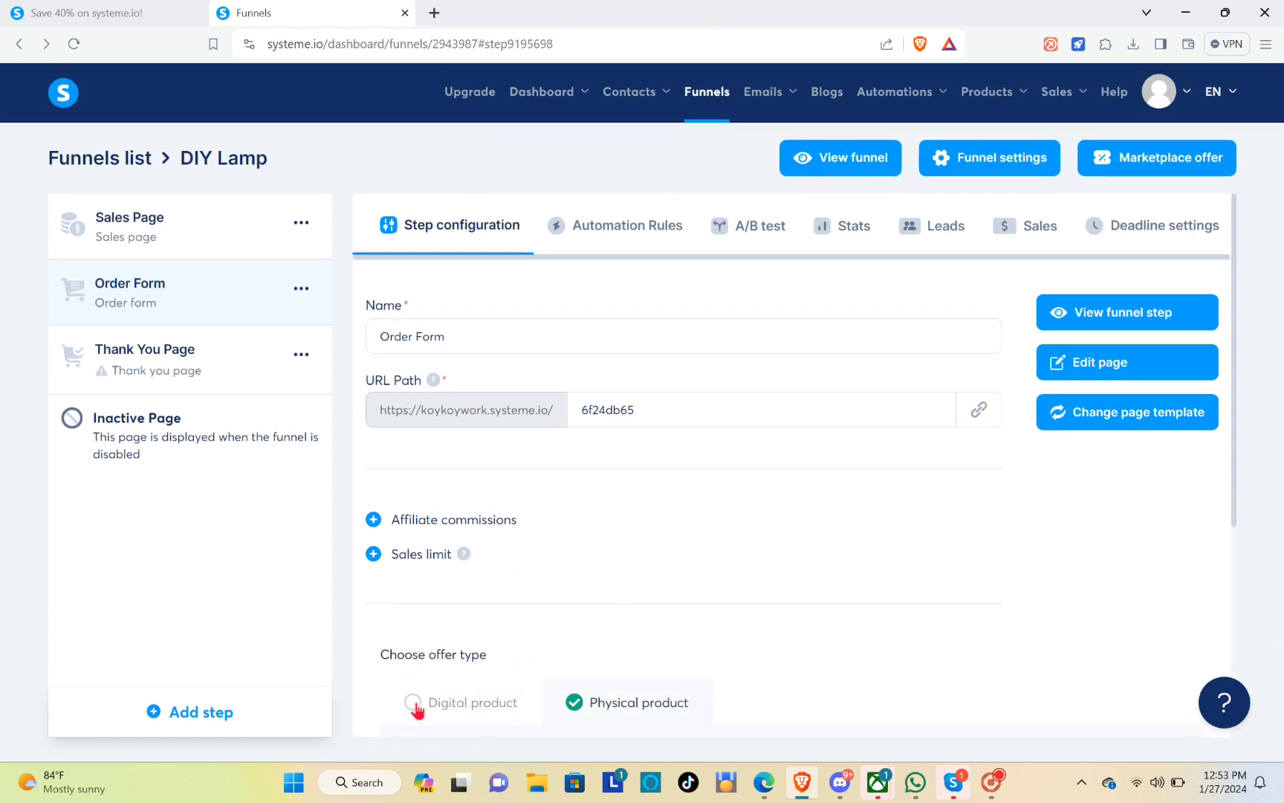
pyautogui.click(414, 704)
pyautogui.scroll(-3, 730, 582)
pyautogui.scroll(-2, 680, 543)
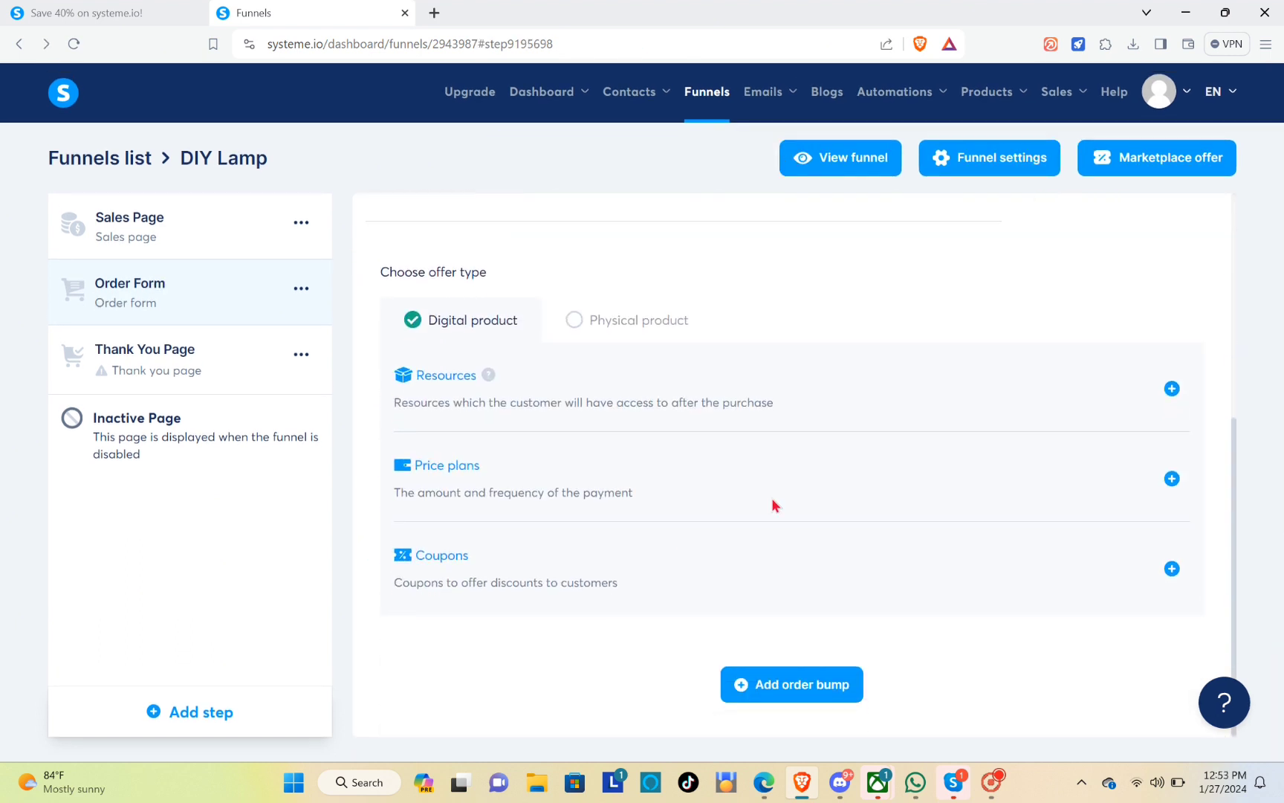
# Step: Start a new price plan named "DIY Lamp" on both the order form and the dashboard, with statement descriptor "DIY lamp"
pyautogui.click(1172, 479)
pyautogui.scroll(-1, 679, 582)
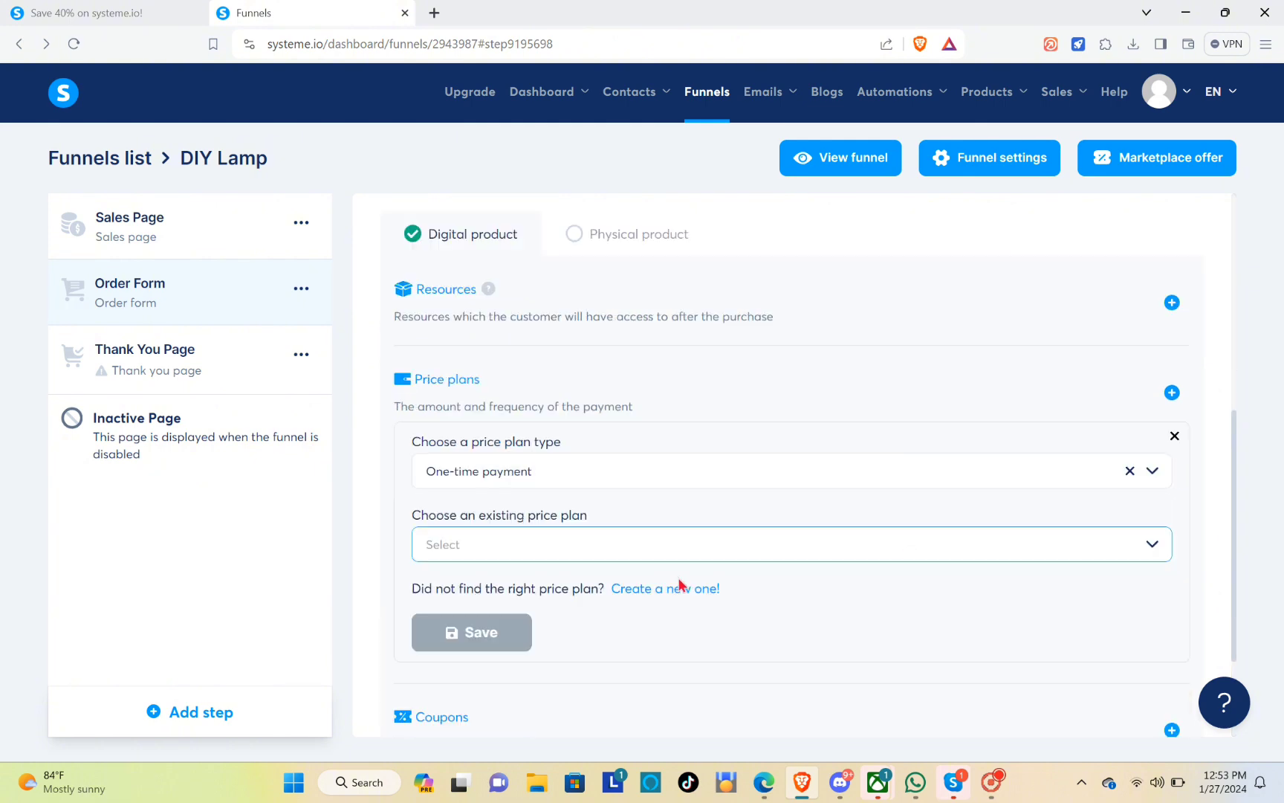
pyautogui.click(670, 588)
pyautogui.scroll(-1, 535, 489)
pyautogui.click(478, 387)
pyautogui.write('DIY L')
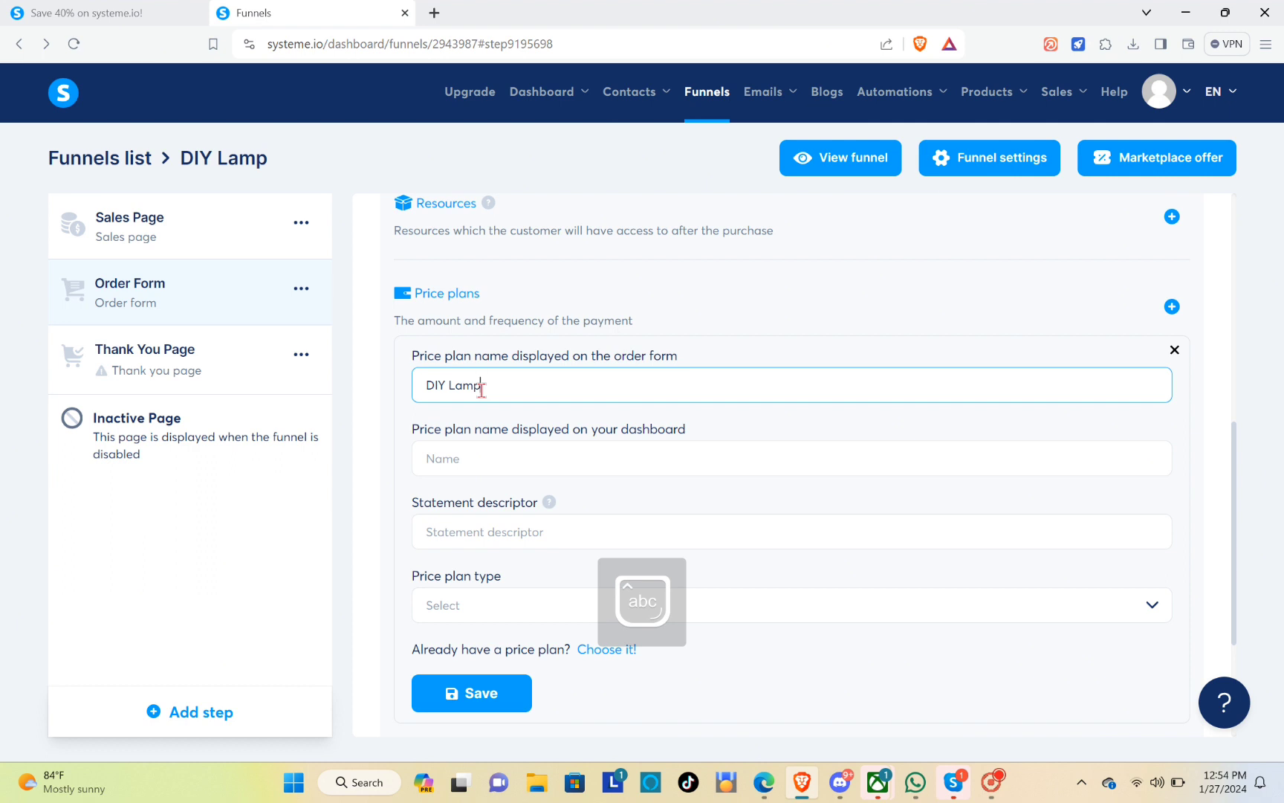
pyautogui.write('amp')
pyautogui.click(498, 444)
# Step: Make the price plan a one-time payment of 100 php and save it
pyautogui.click(482, 598)
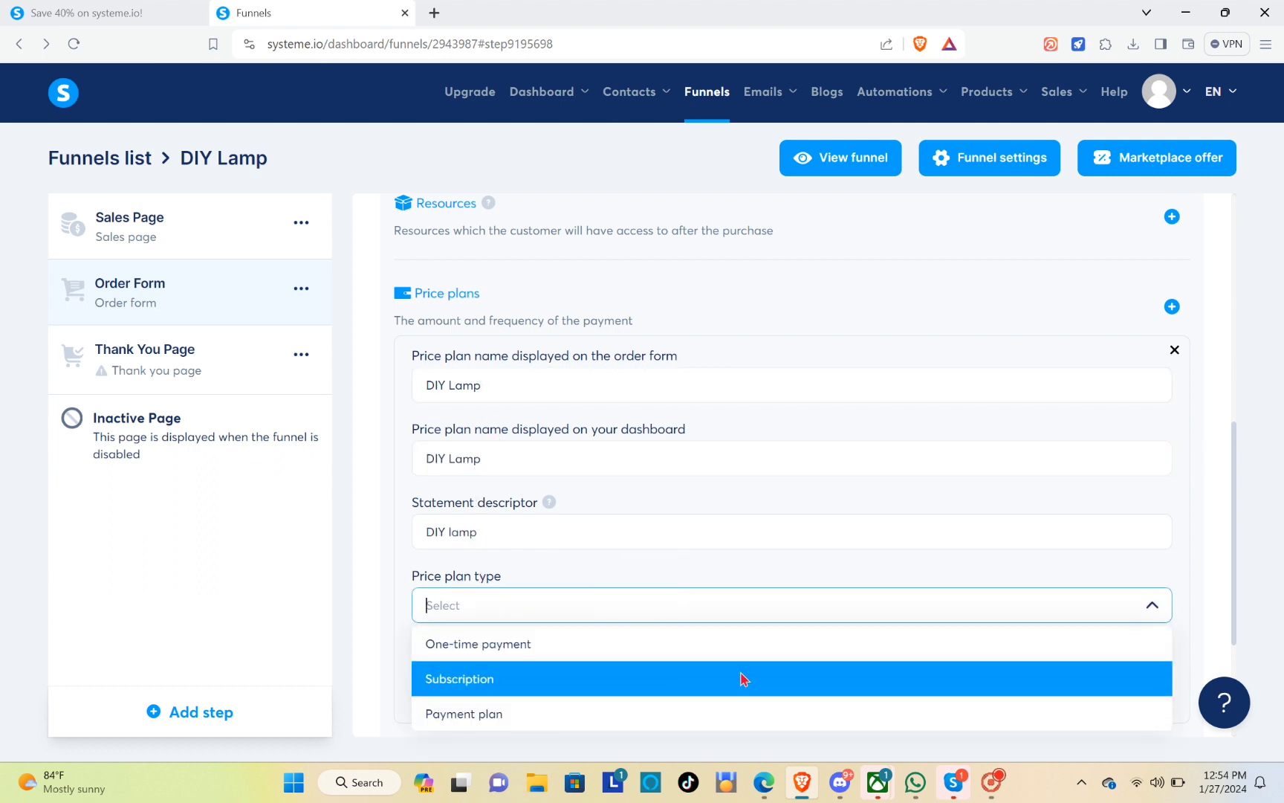
pyautogui.click(562, 642)
pyautogui.scroll(-3, 569, 596)
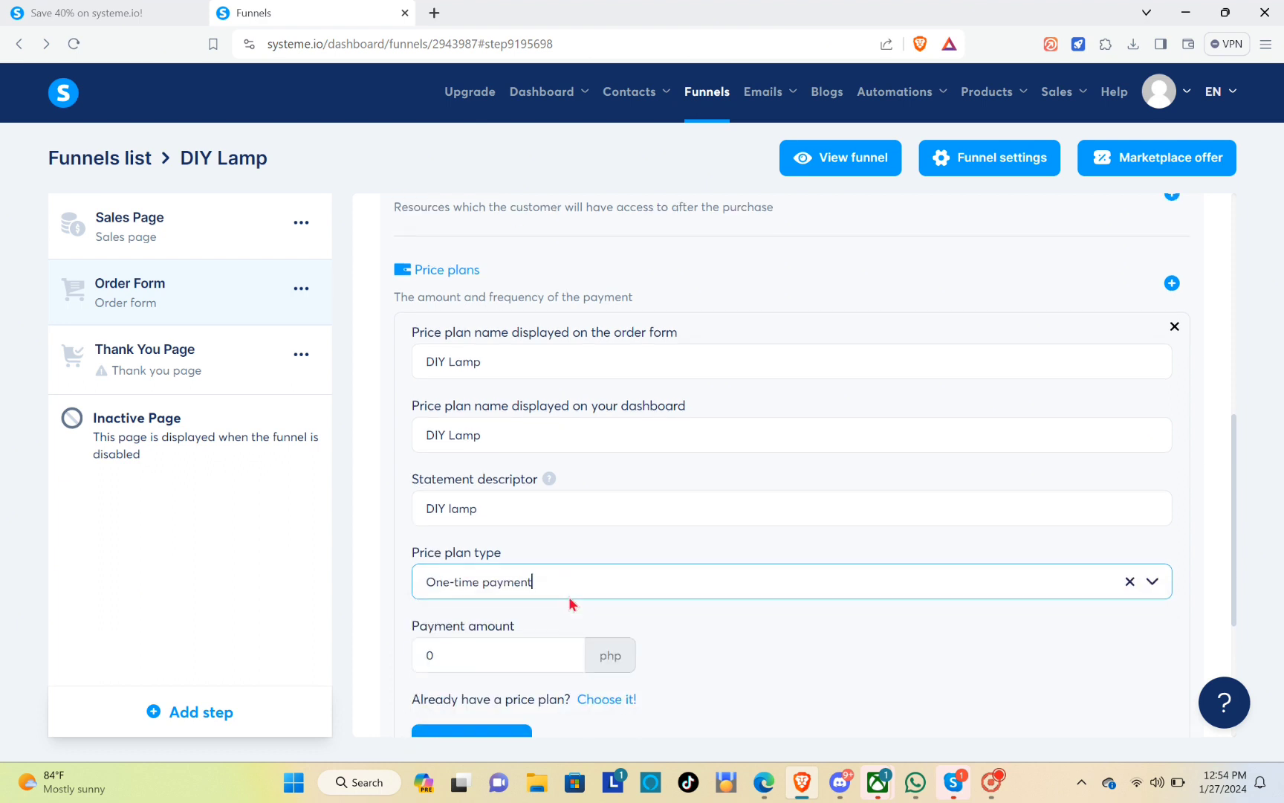
pyautogui.click(485, 411)
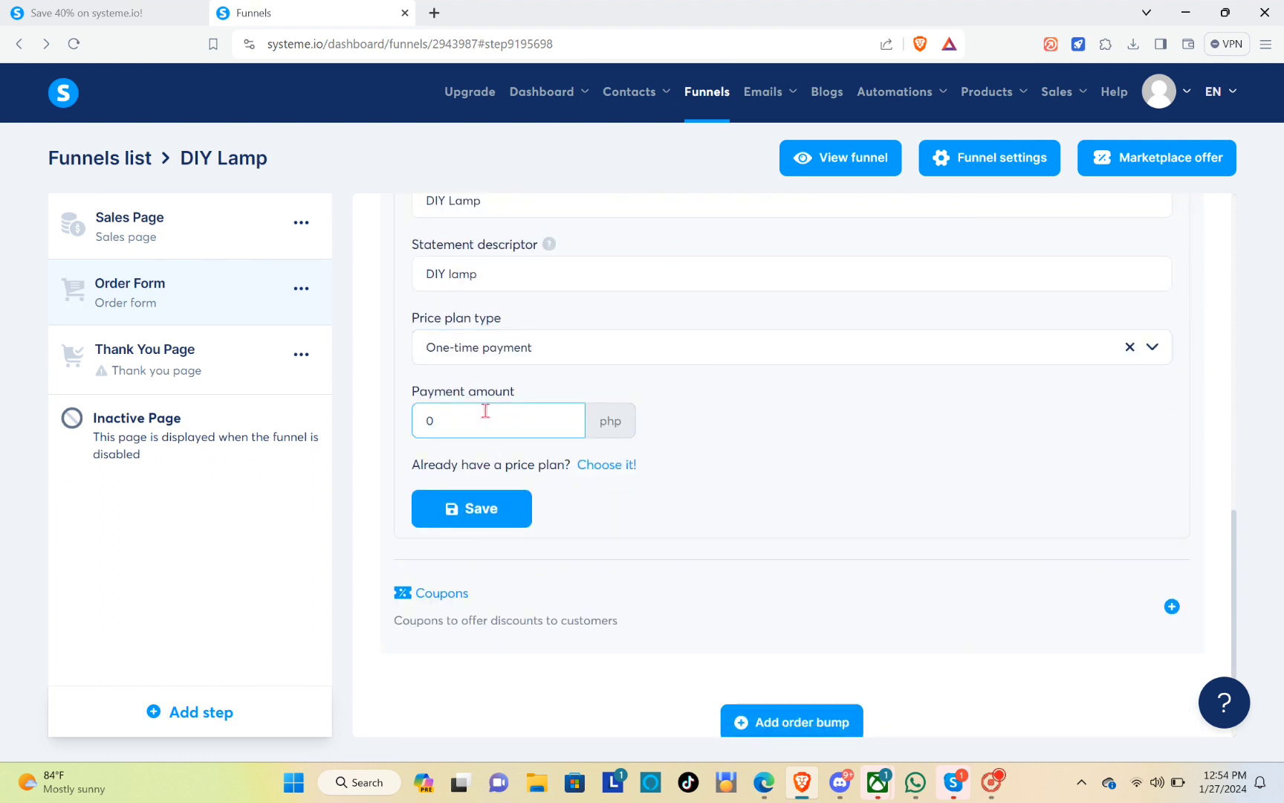
pyautogui.write('100')
pyautogui.click(479, 510)
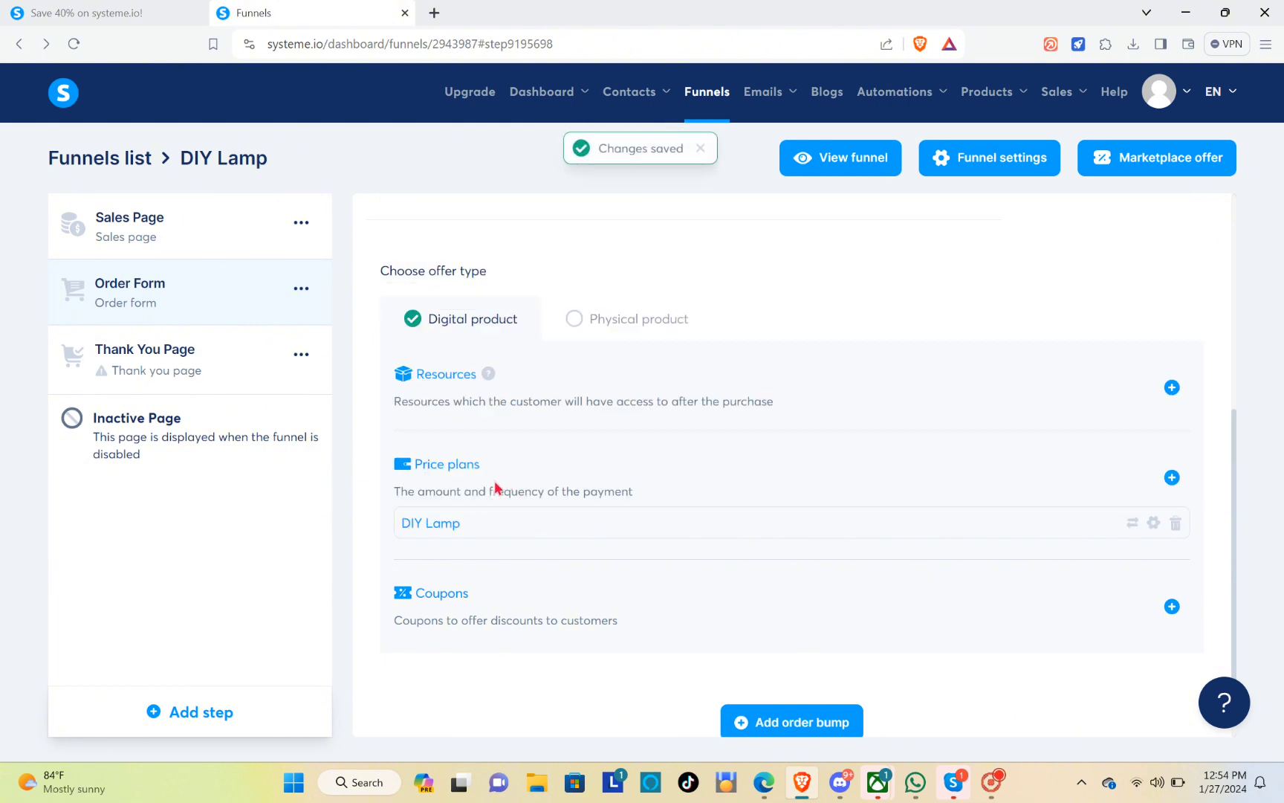
# Step: Open the Order Form page in the page editor and look over its header, payment form, portrait image, photo row and footer
pyautogui.scroll(5, 522, 419)
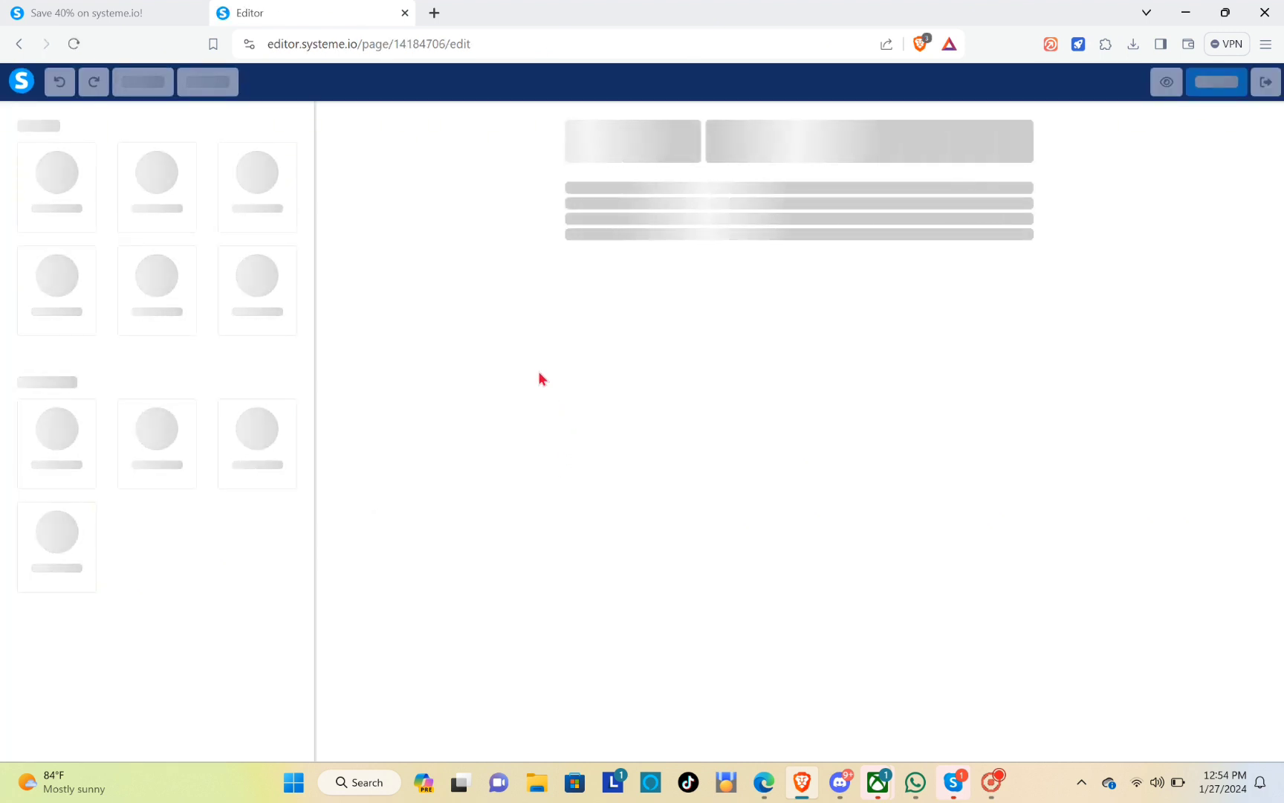
pyautogui.scroll(-15, 634, 338)
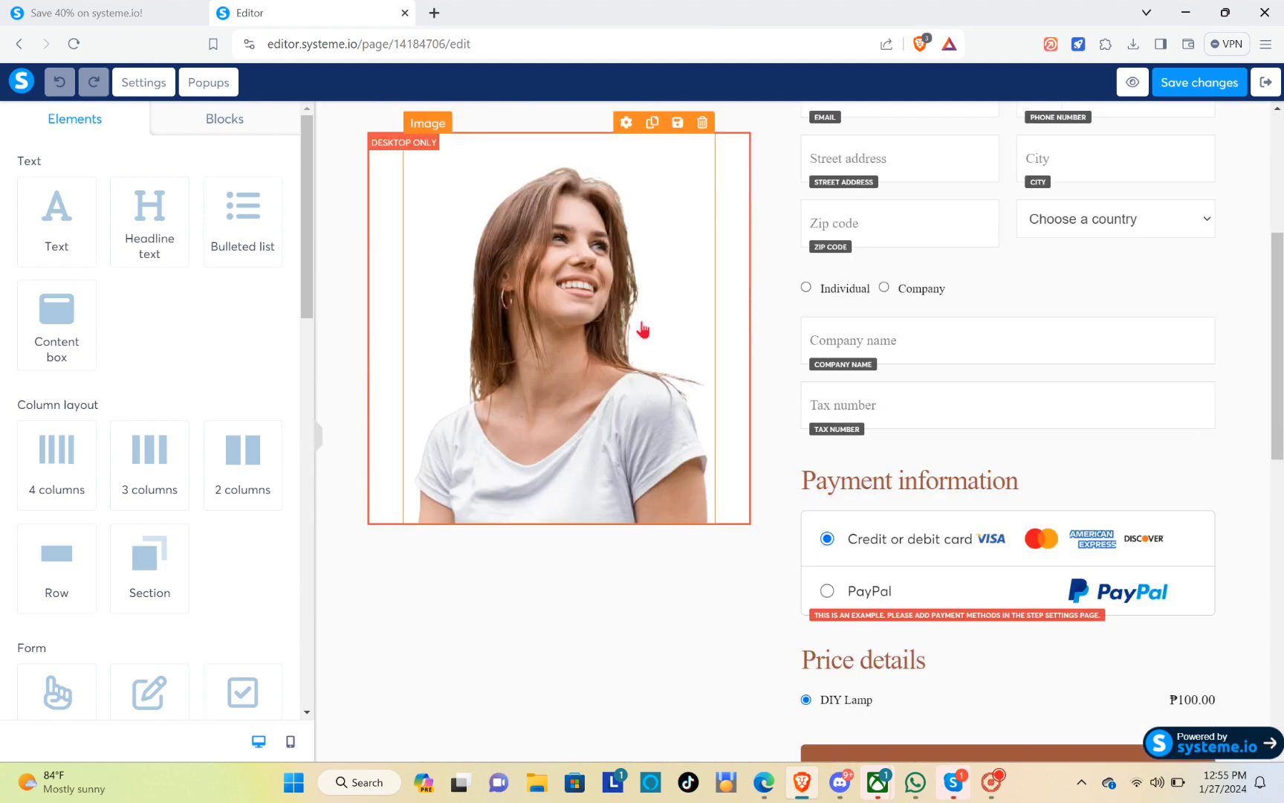
pyautogui.scroll(-5, 738, 401)
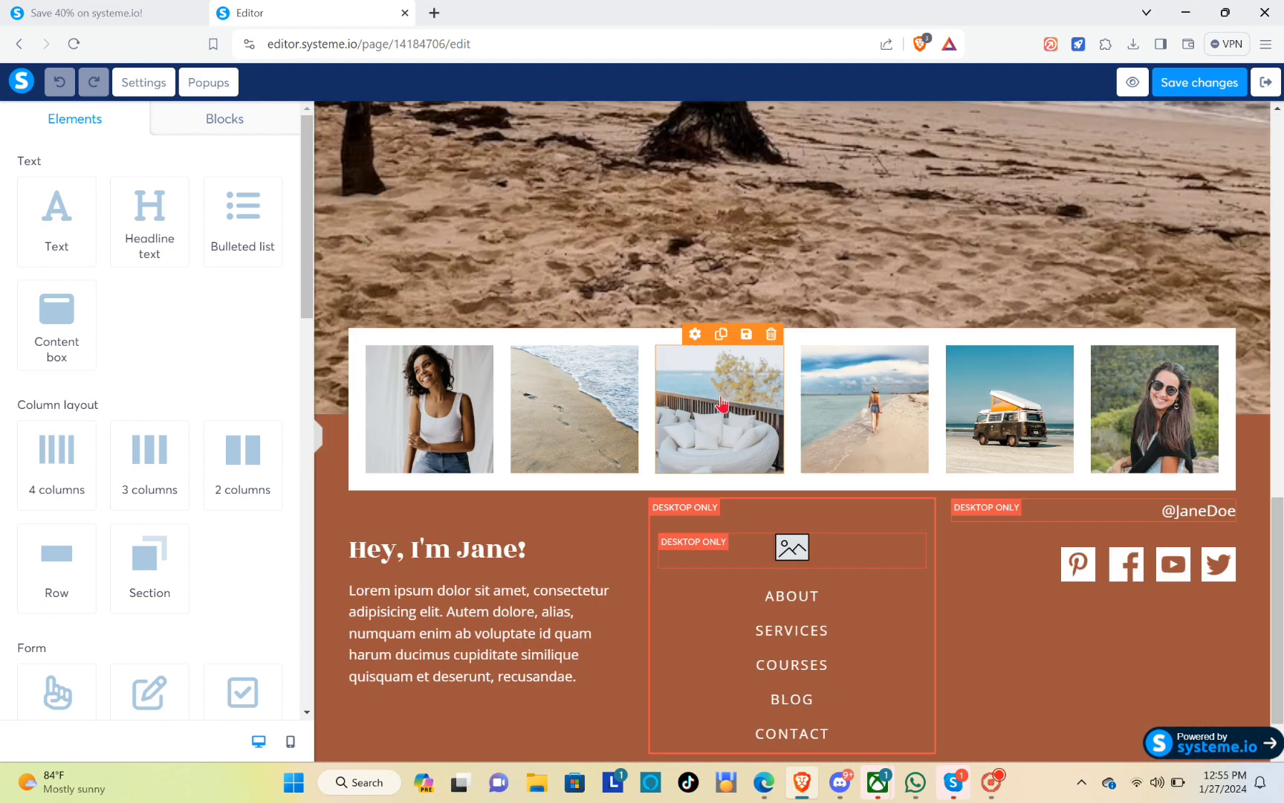
pyautogui.scroll(1, 483, 446)
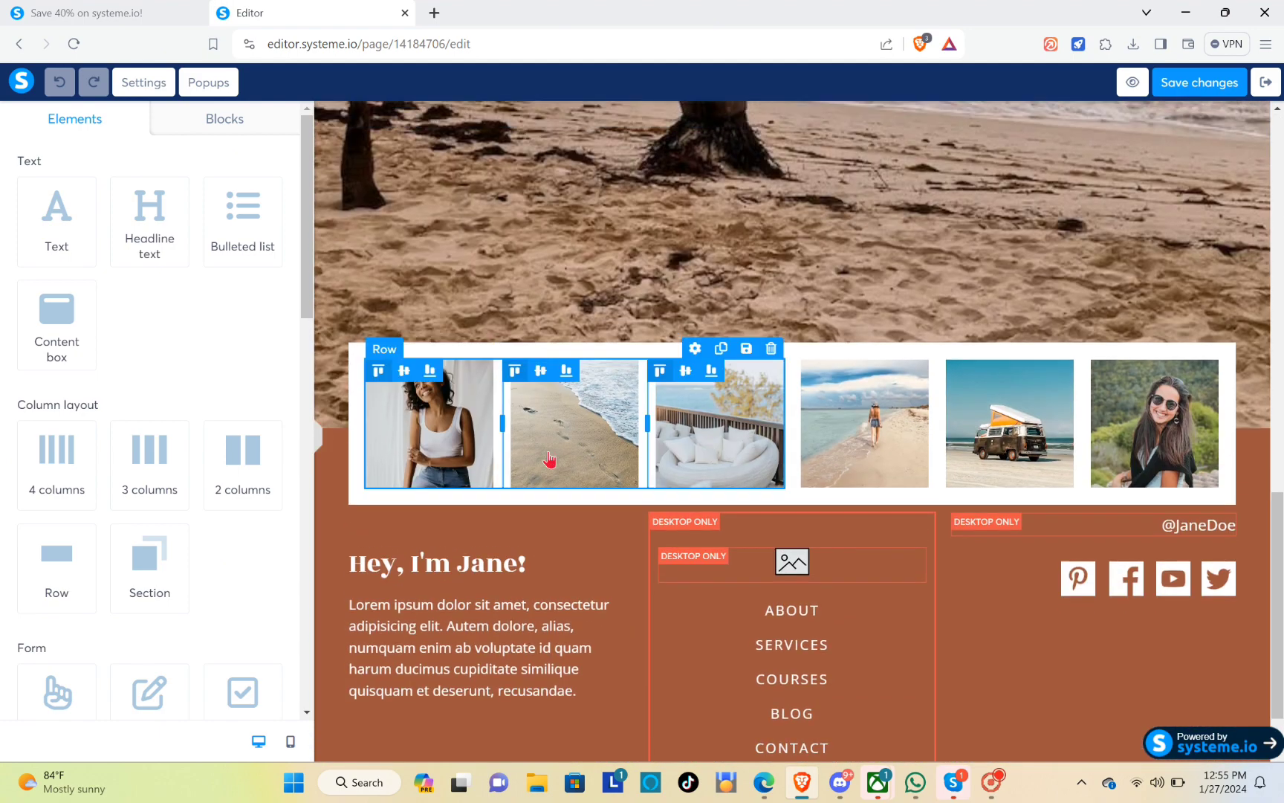
pyautogui.scroll(-1, 510, 526)
pyautogui.scroll(20, 726, 462)
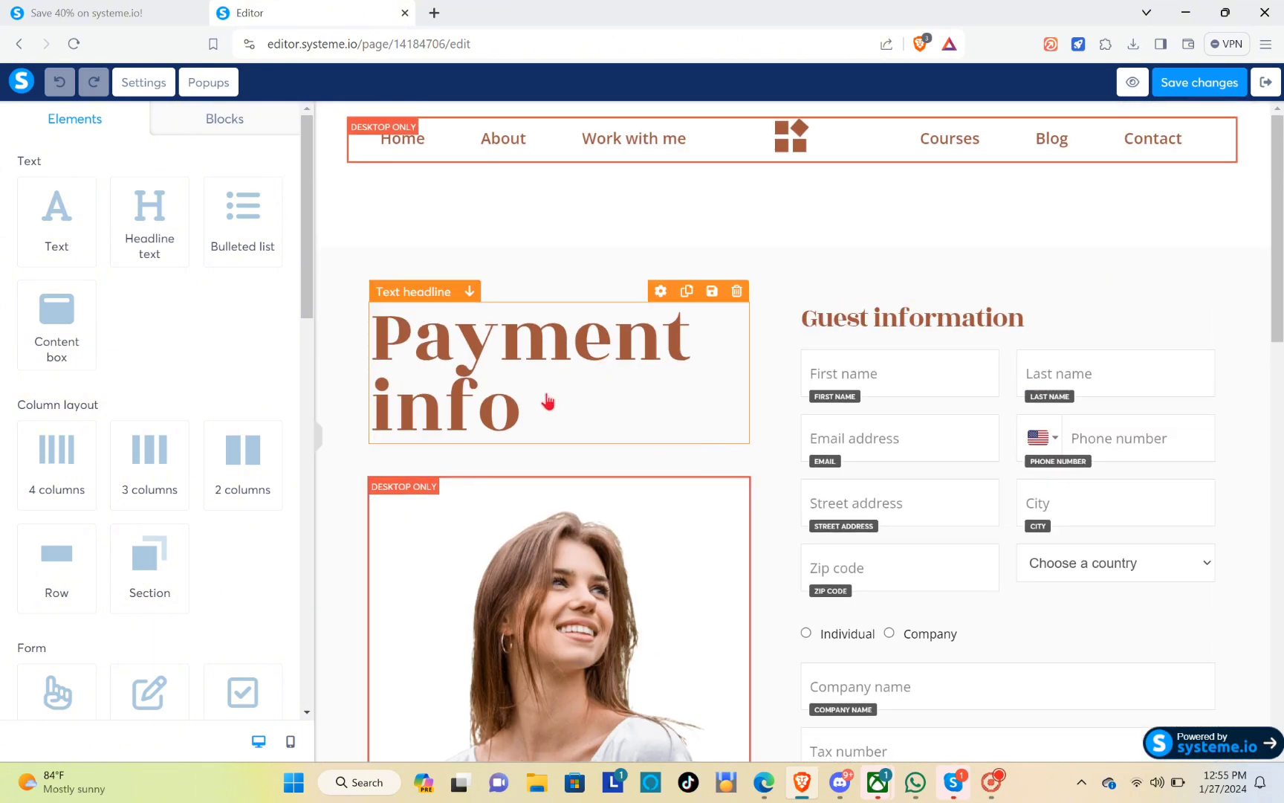
pyautogui.scroll(-1, 614, 373)
pyautogui.scroll(-4, 512, 372)
pyautogui.scroll(2, 522, 349)
pyautogui.click(522, 397)
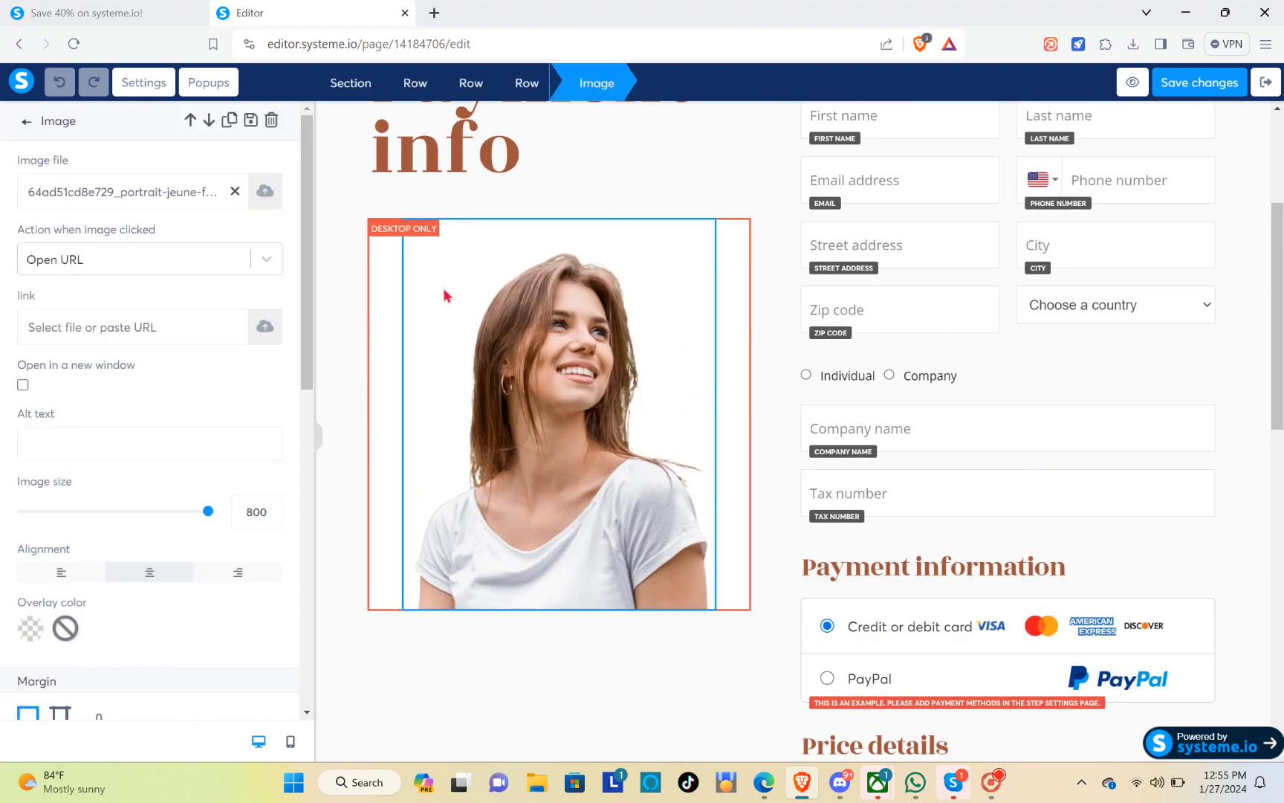
pyautogui.click(632, 207)
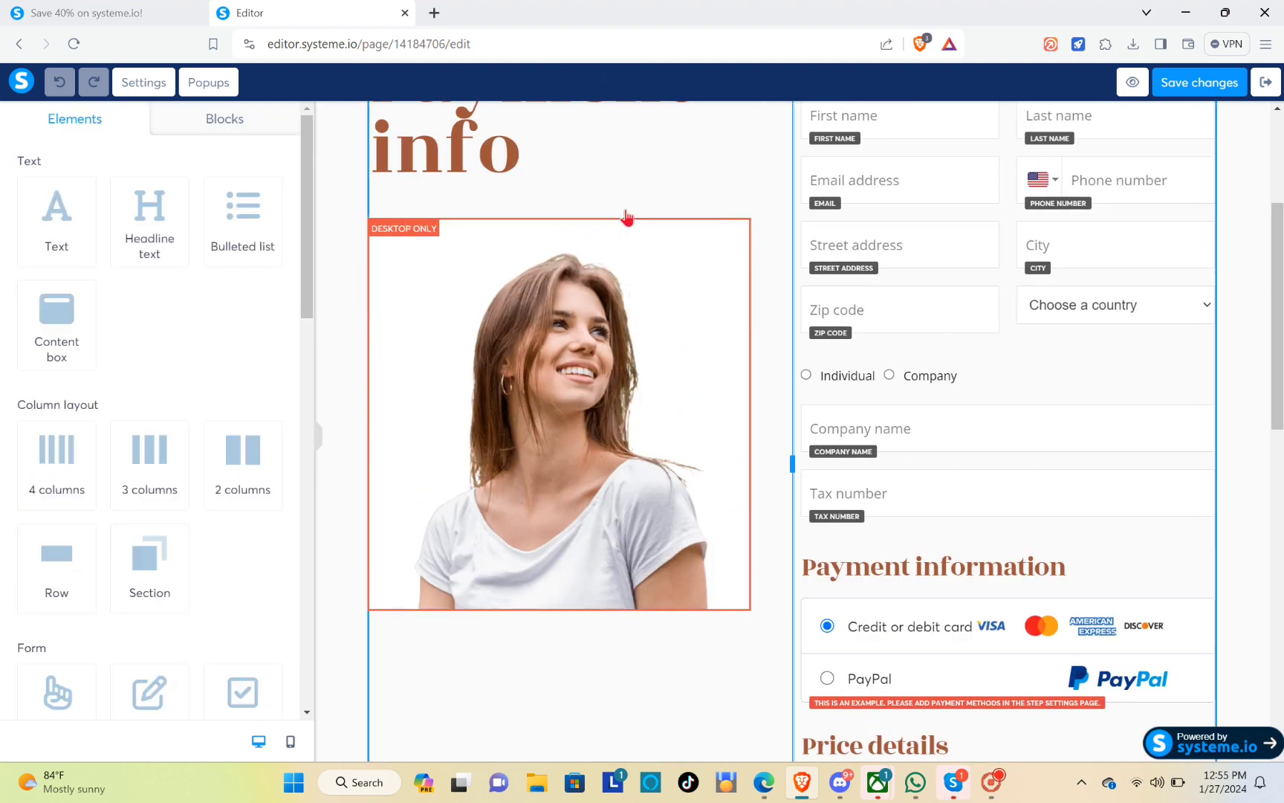
pyautogui.scroll(3, 625, 215)
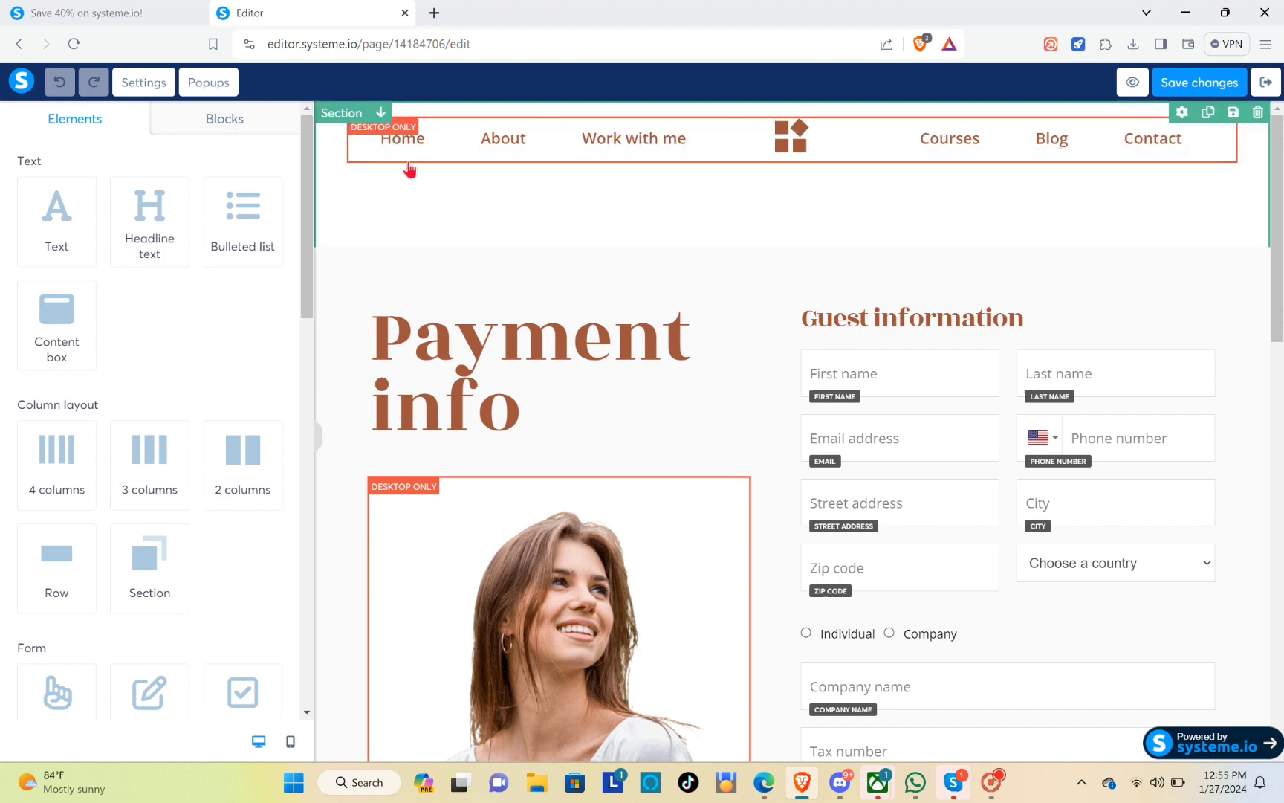
# Step: Examine the item names, links, alignment and typography settings of the header menu containing Home, About and Work with me
pyautogui.click(437, 142)
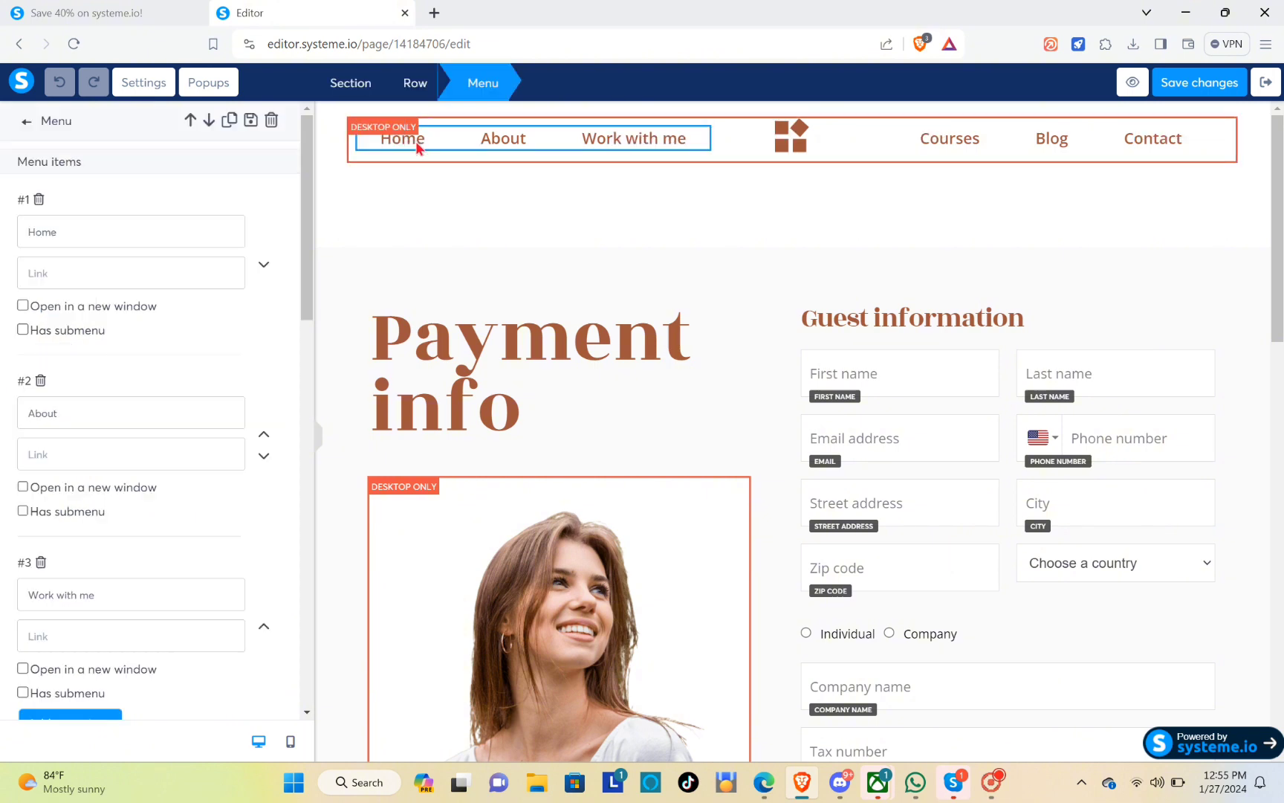
pyautogui.click(413, 147)
pyautogui.click(396, 144)
pyautogui.scroll(-3, 137, 292)
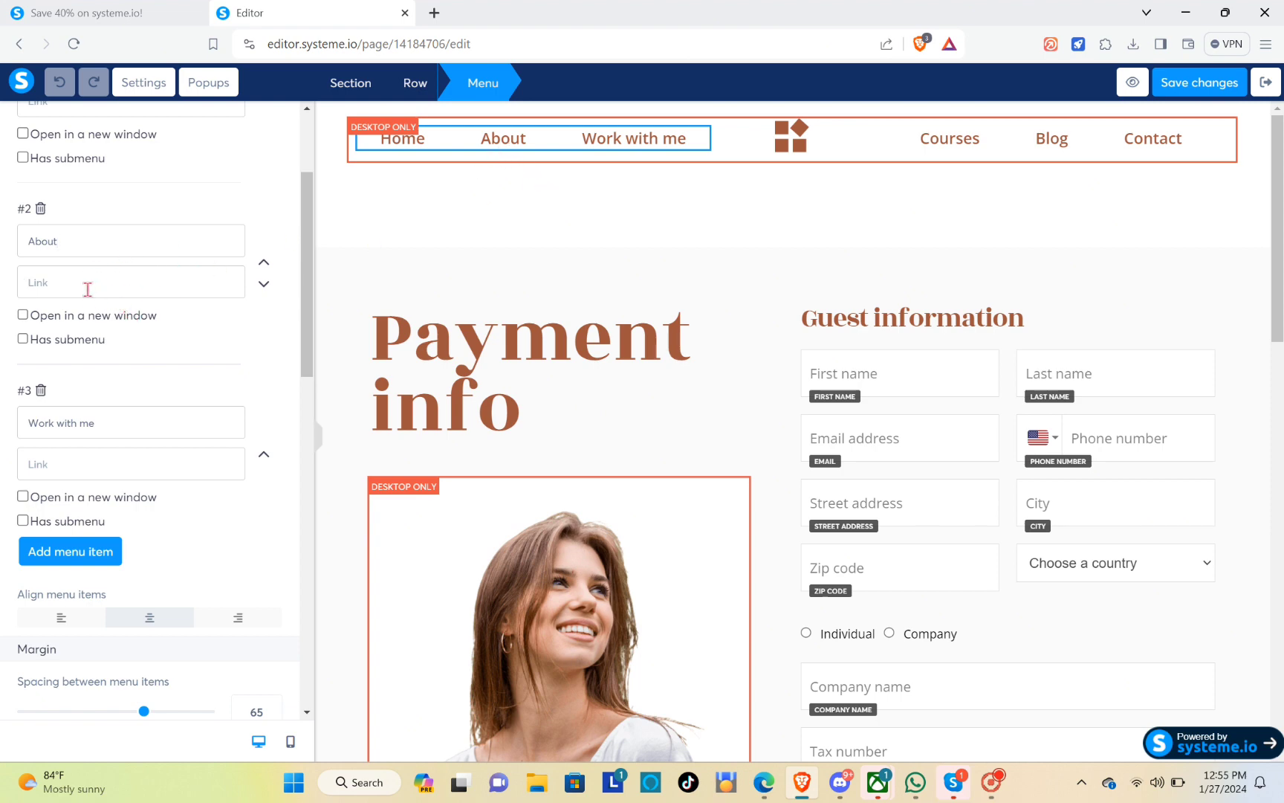
pyautogui.scroll(-3, 90, 342)
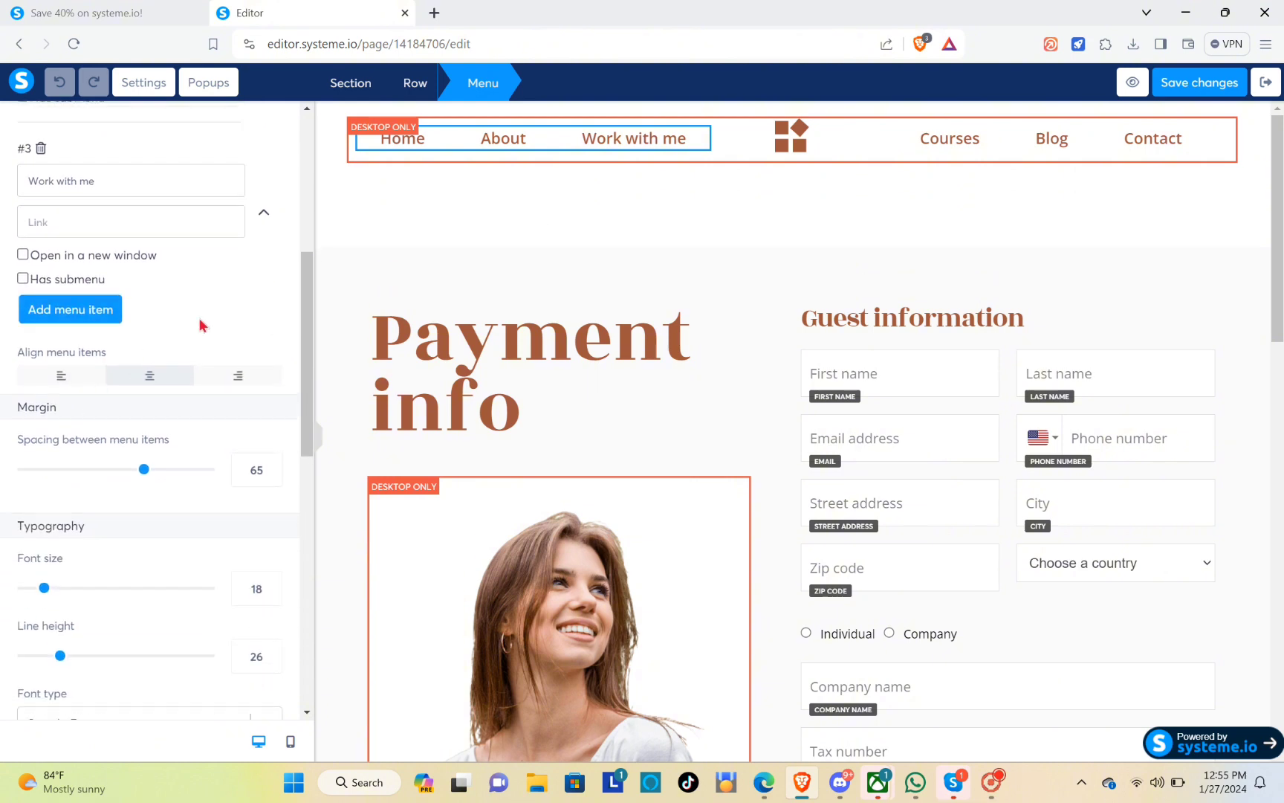
pyautogui.scroll(5, 147, 338)
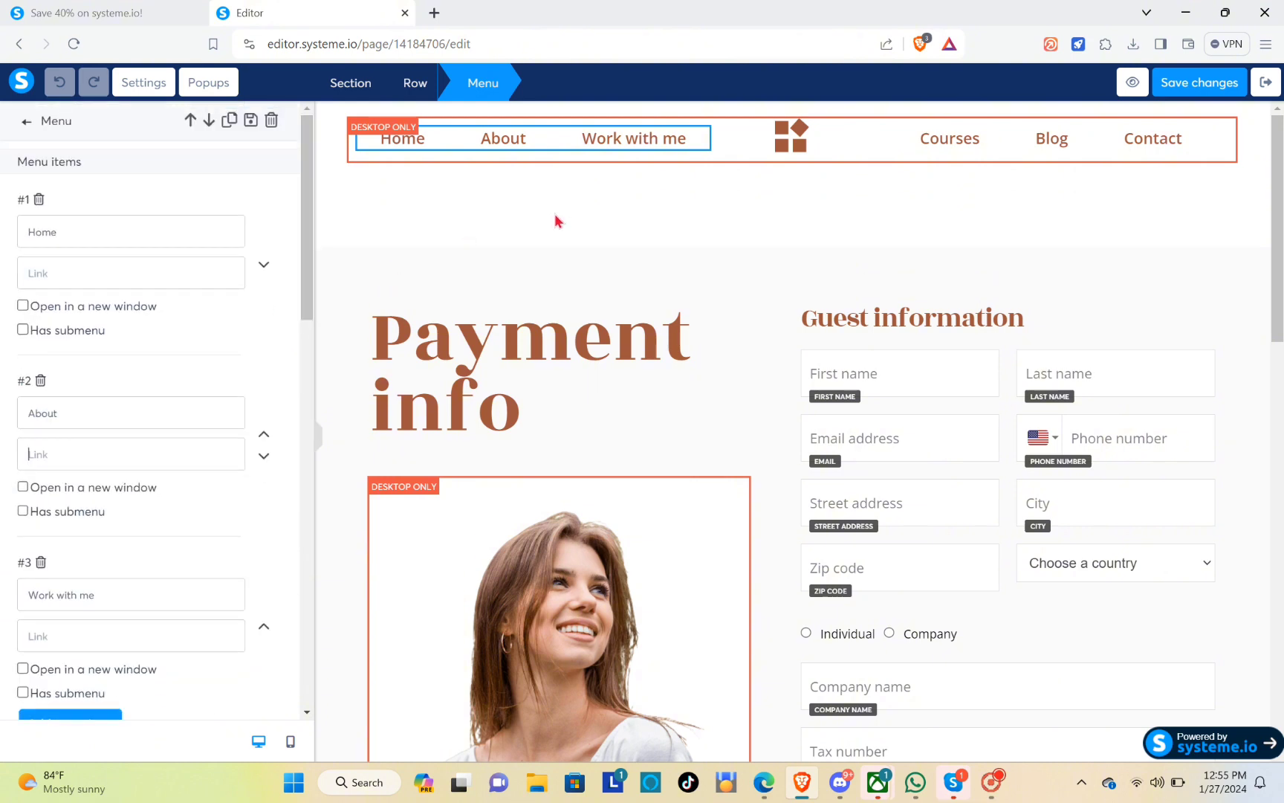
pyautogui.click(27, 129)
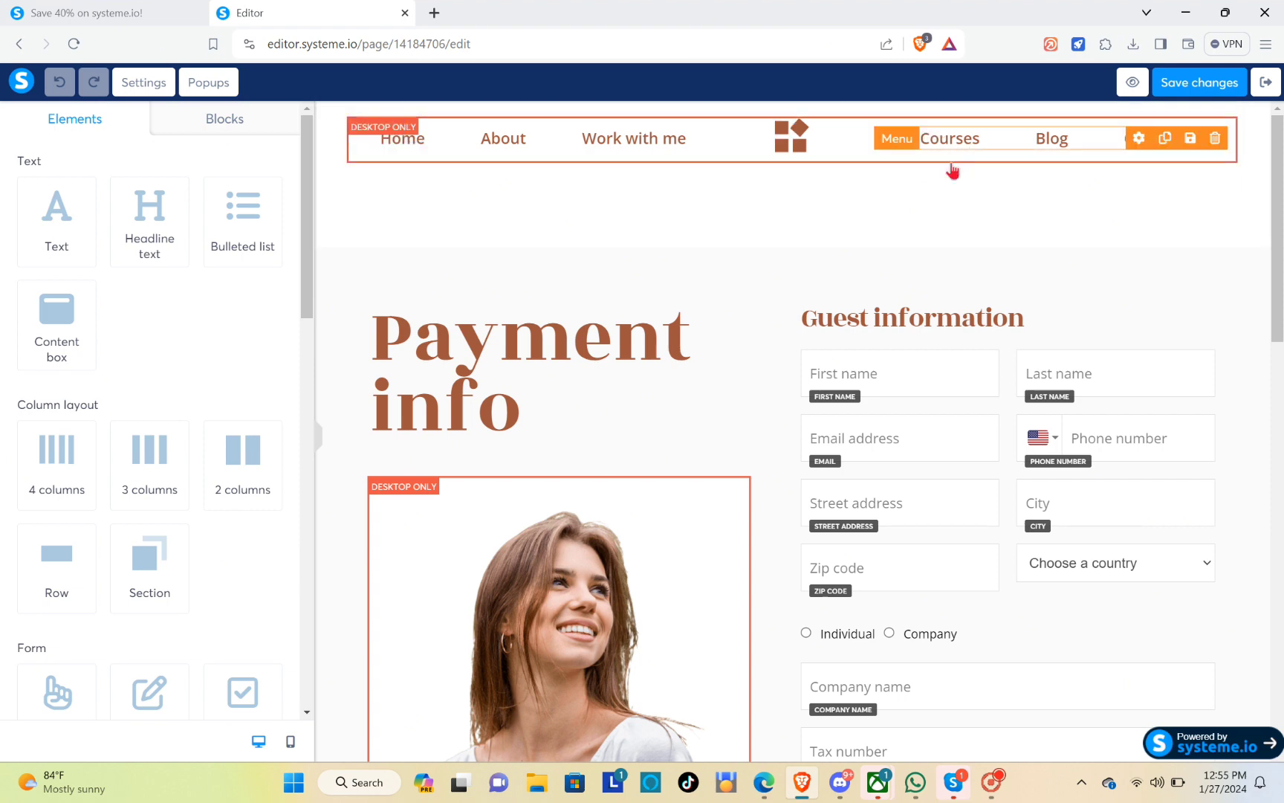
# Step: Replace the portrait image below the Payment info heading with the modern-diy-lamp picture from the WORK folder
pyautogui.scroll(-5, 573, 395)
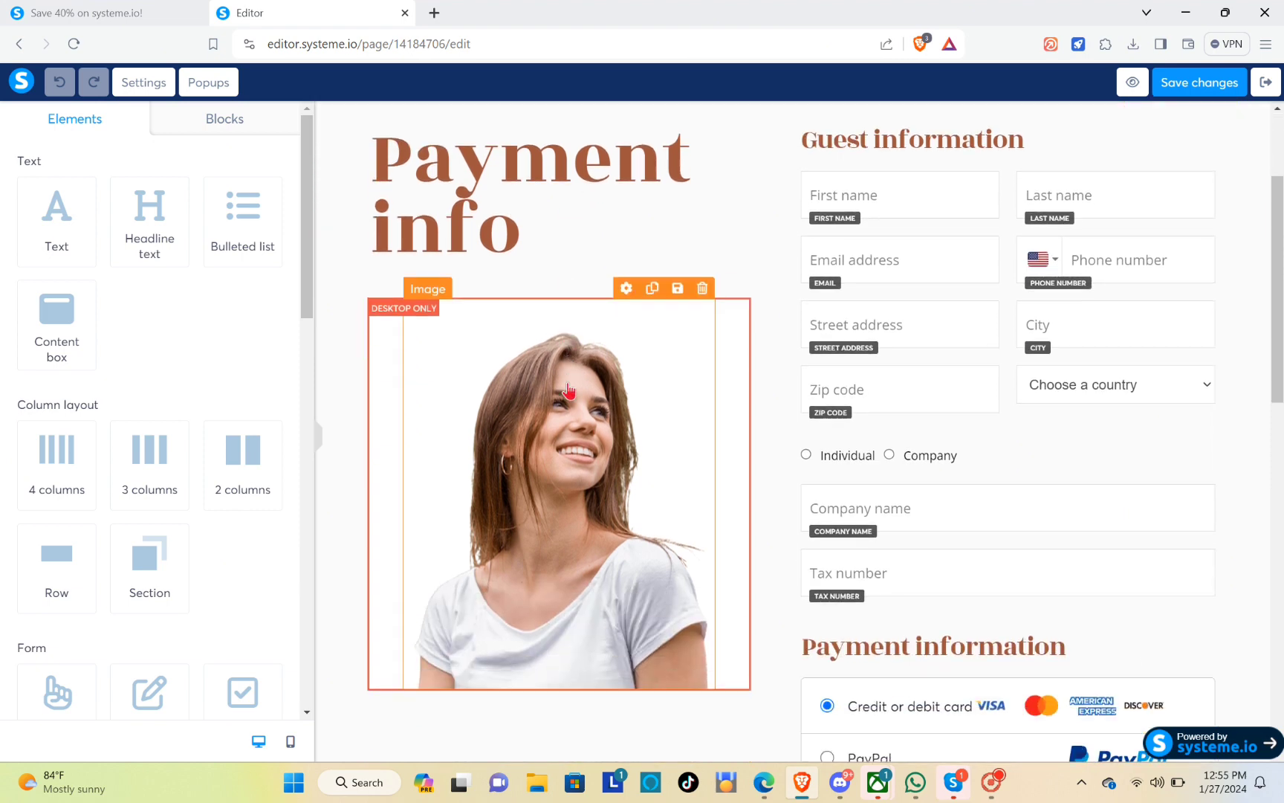
pyautogui.click(547, 338)
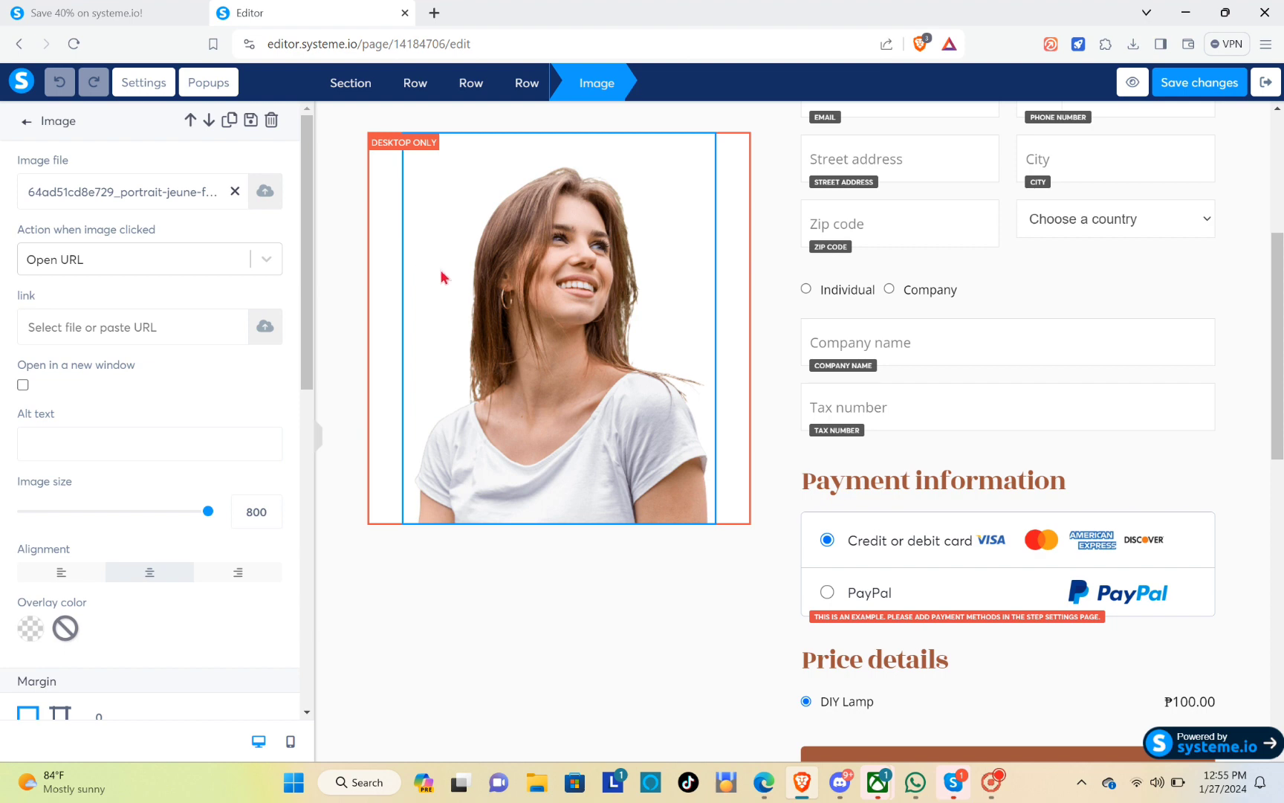
pyautogui.click(265, 193)
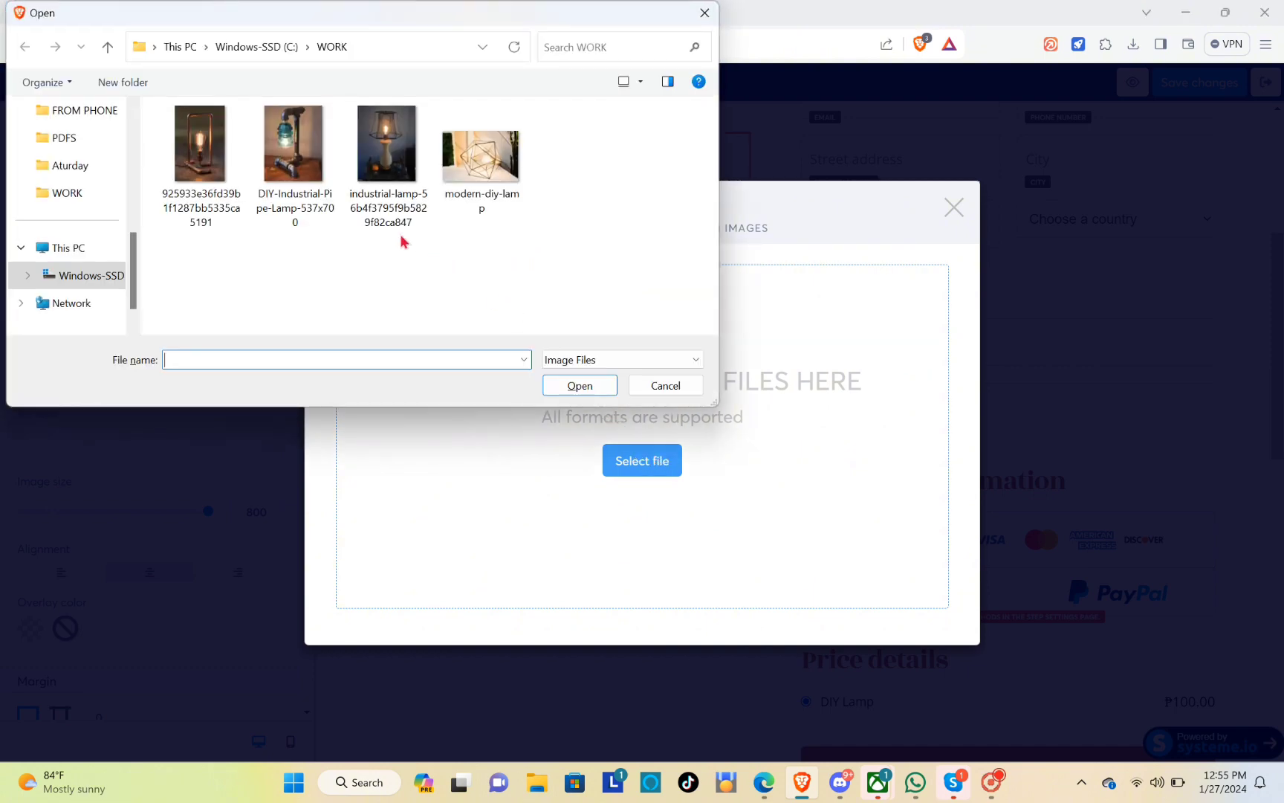
pyautogui.click(468, 160)
pyautogui.click(596, 387)
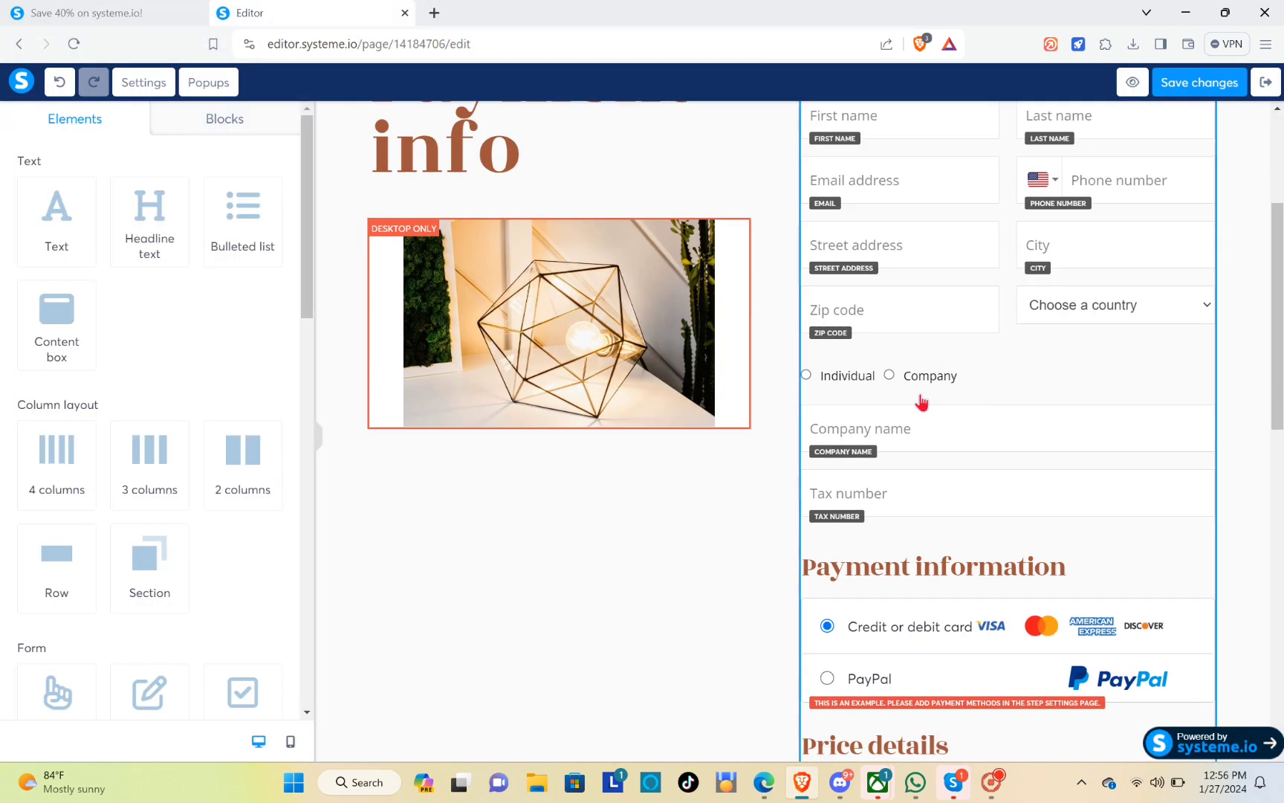
# Step: Examine the settings of the Guest information inputs, covering name, email, phone, street address, city, zip code and country
pyautogui.scroll(-3, 786, 355)
pyautogui.scroll(3, 743, 364)
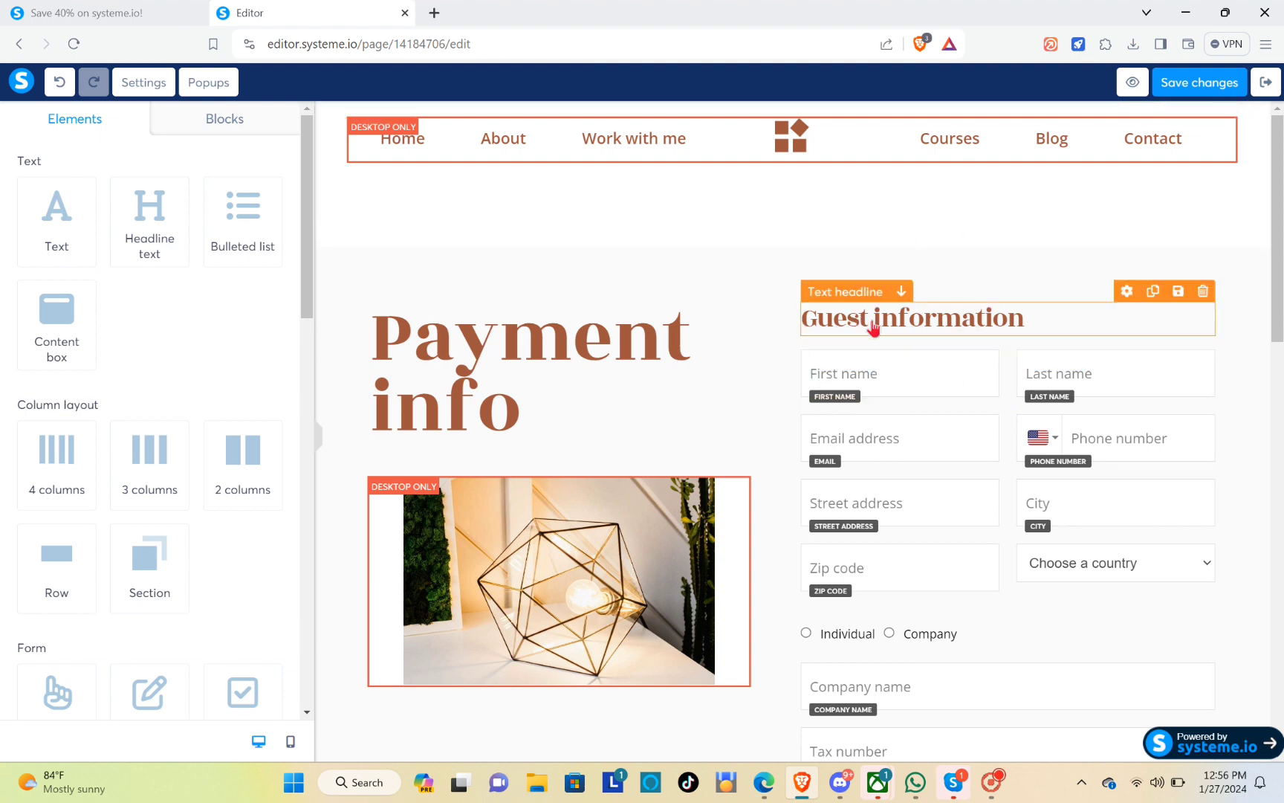
pyautogui.click(952, 405)
pyautogui.scroll(-1, 914, 349)
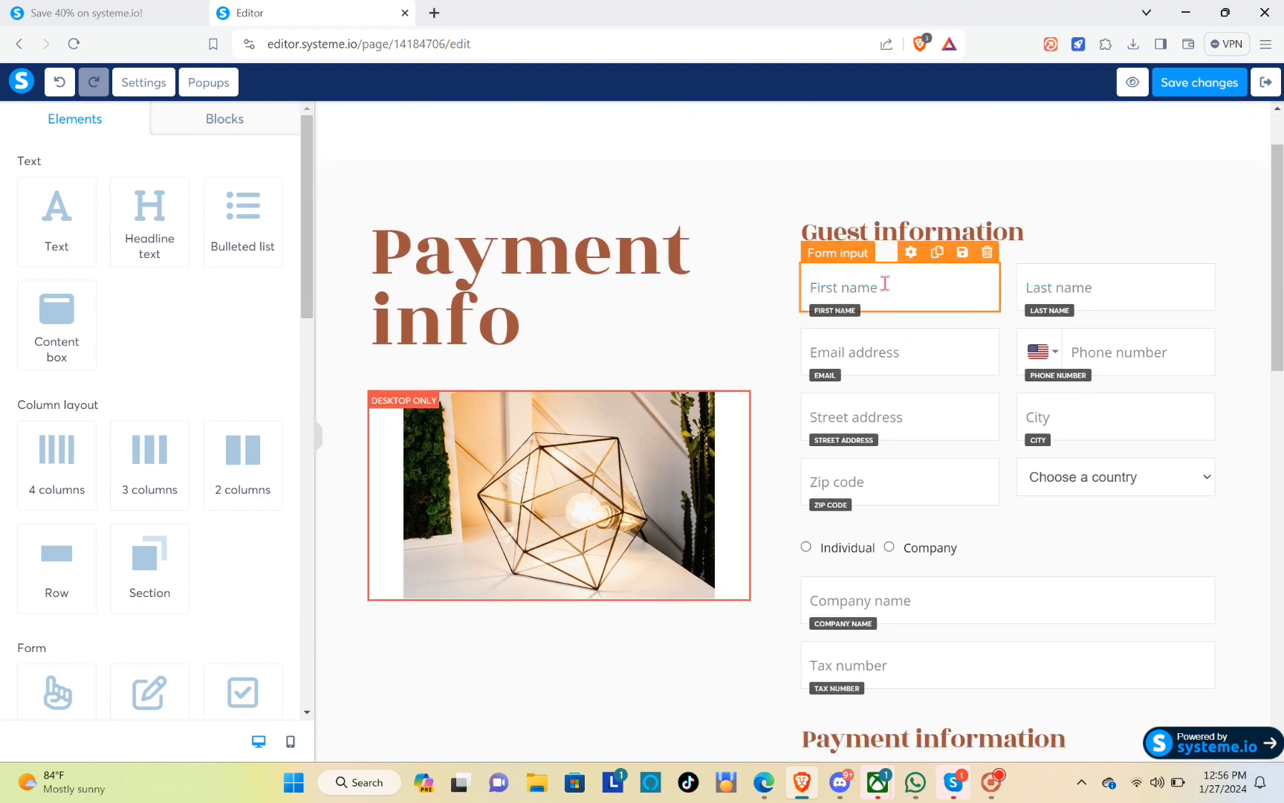
pyautogui.click(886, 298)
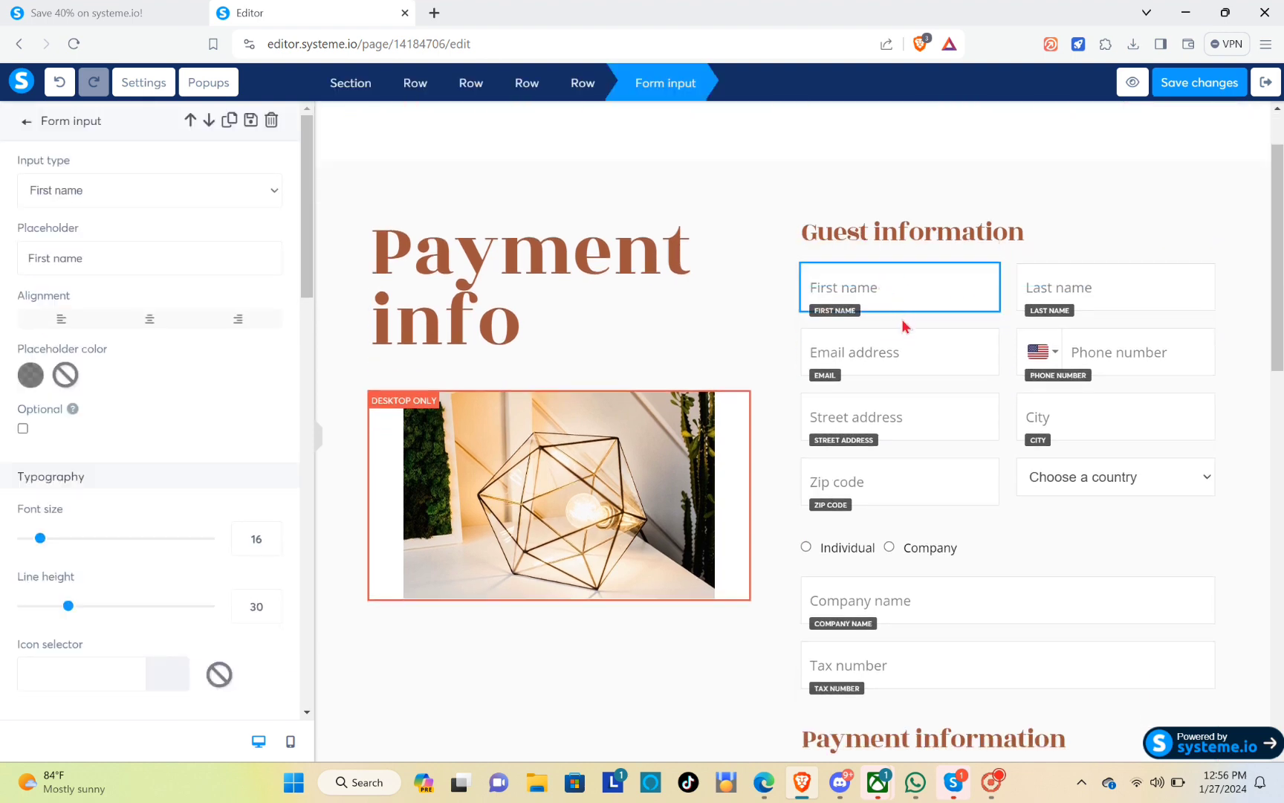
pyautogui.click(1077, 295)
pyautogui.click(895, 381)
pyautogui.click(1172, 360)
pyautogui.click(949, 431)
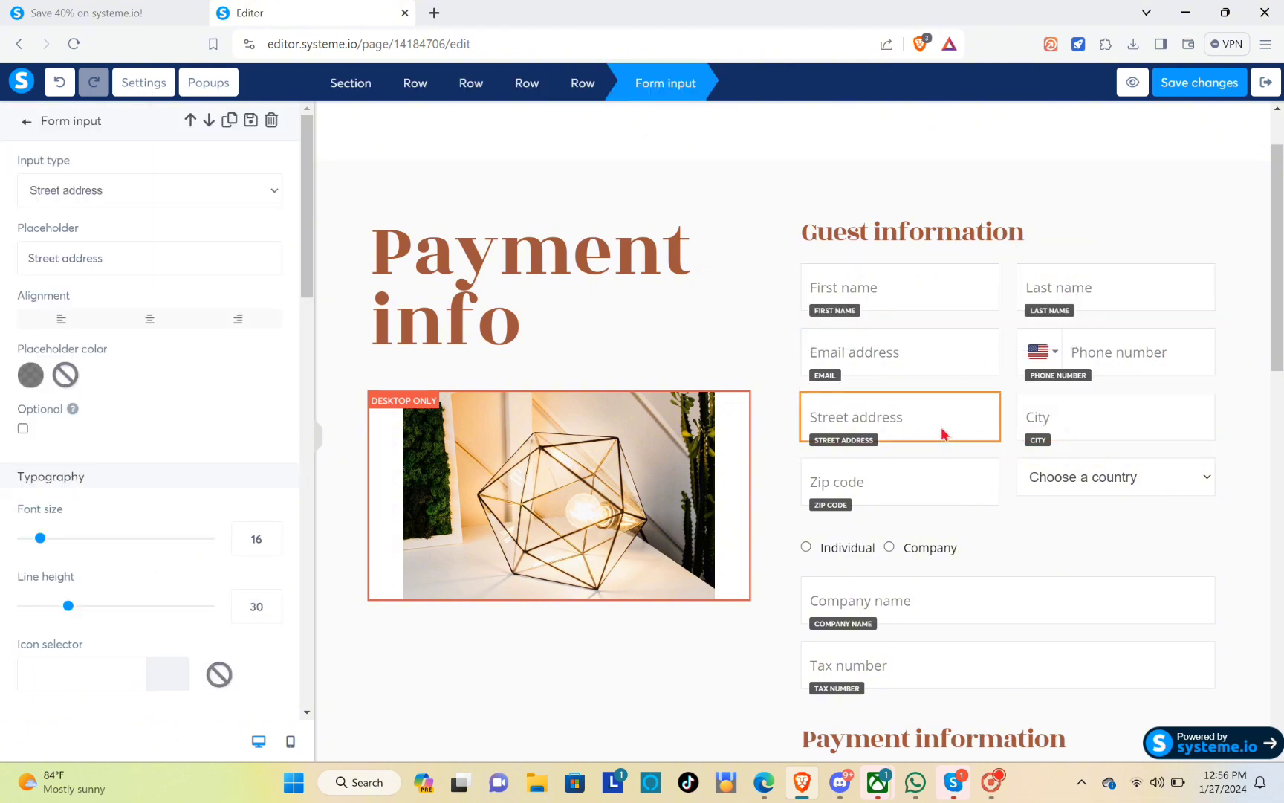
pyautogui.click(1097, 430)
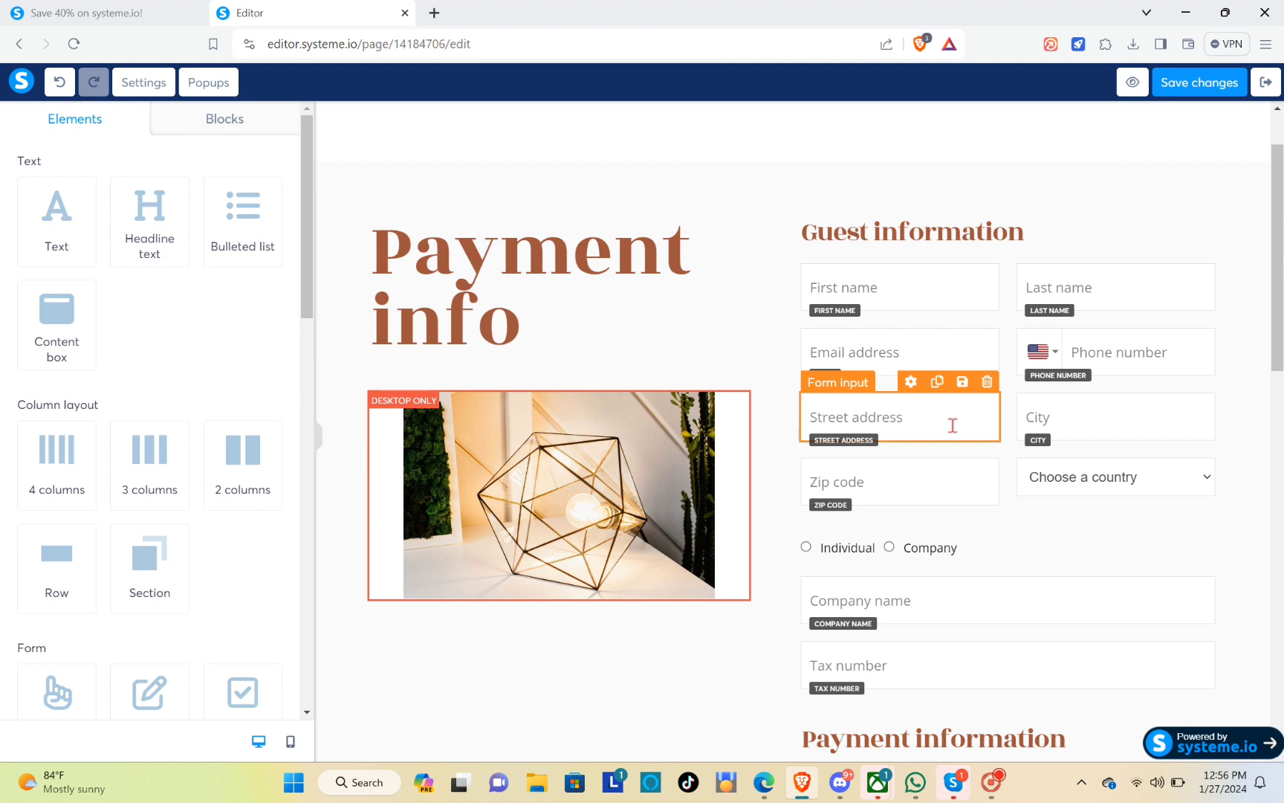
pyautogui.click(915, 492)
pyautogui.click(1136, 483)
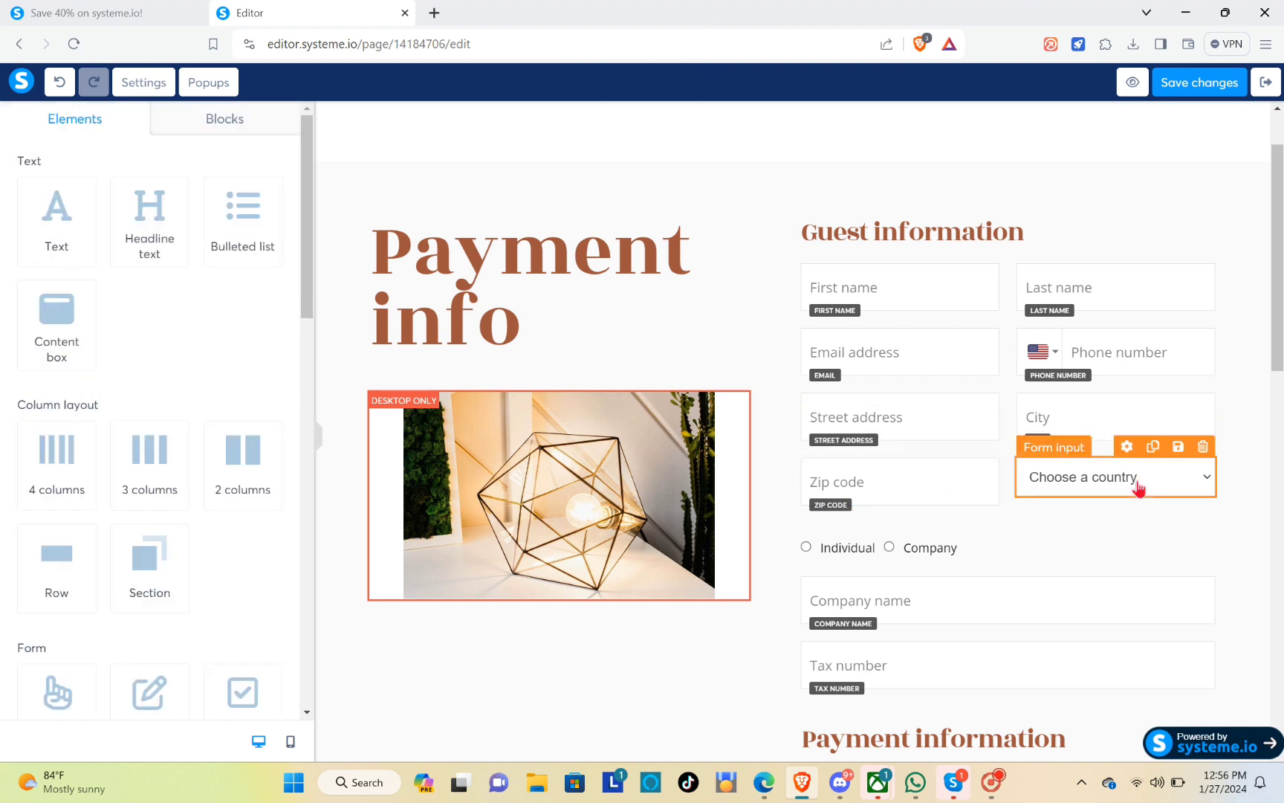
pyautogui.click(1137, 482)
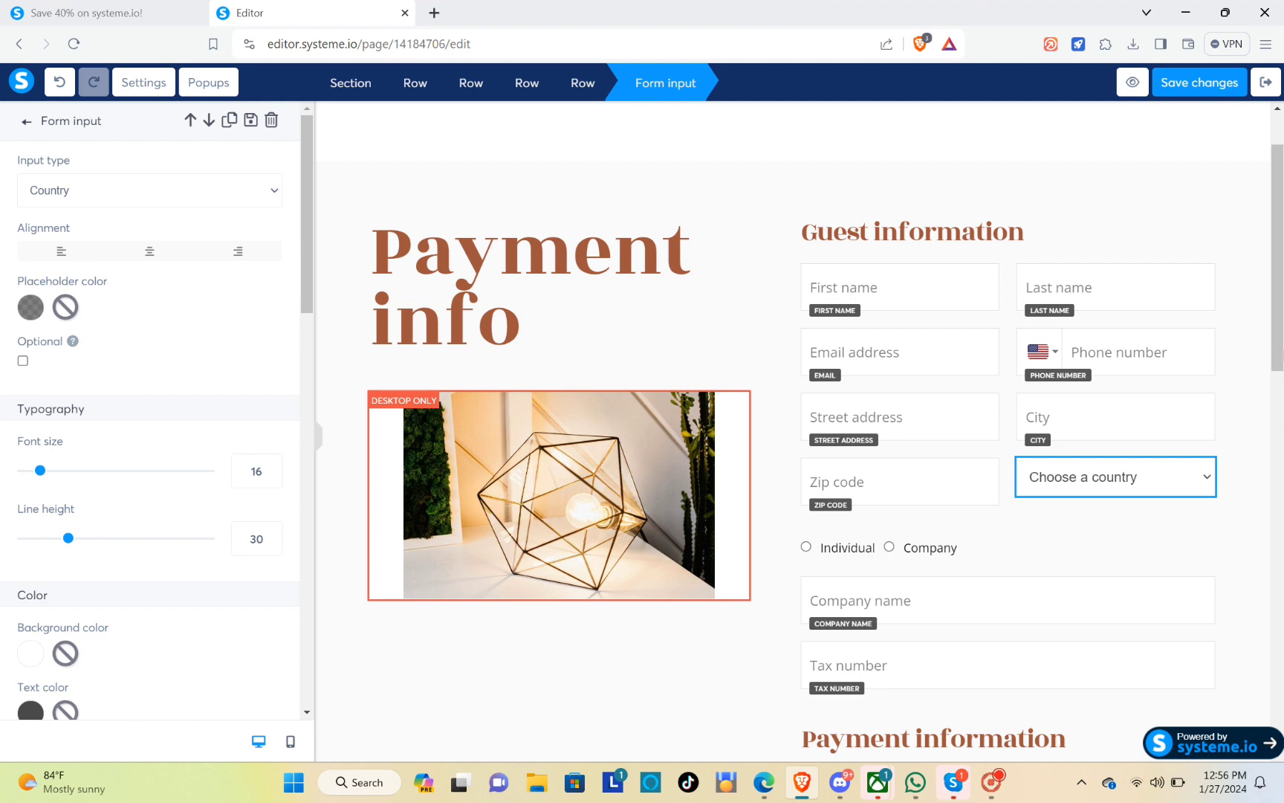
pyautogui.click(1264, 337)
pyautogui.click(1264, 401)
pyautogui.scroll(-1, 1187, 446)
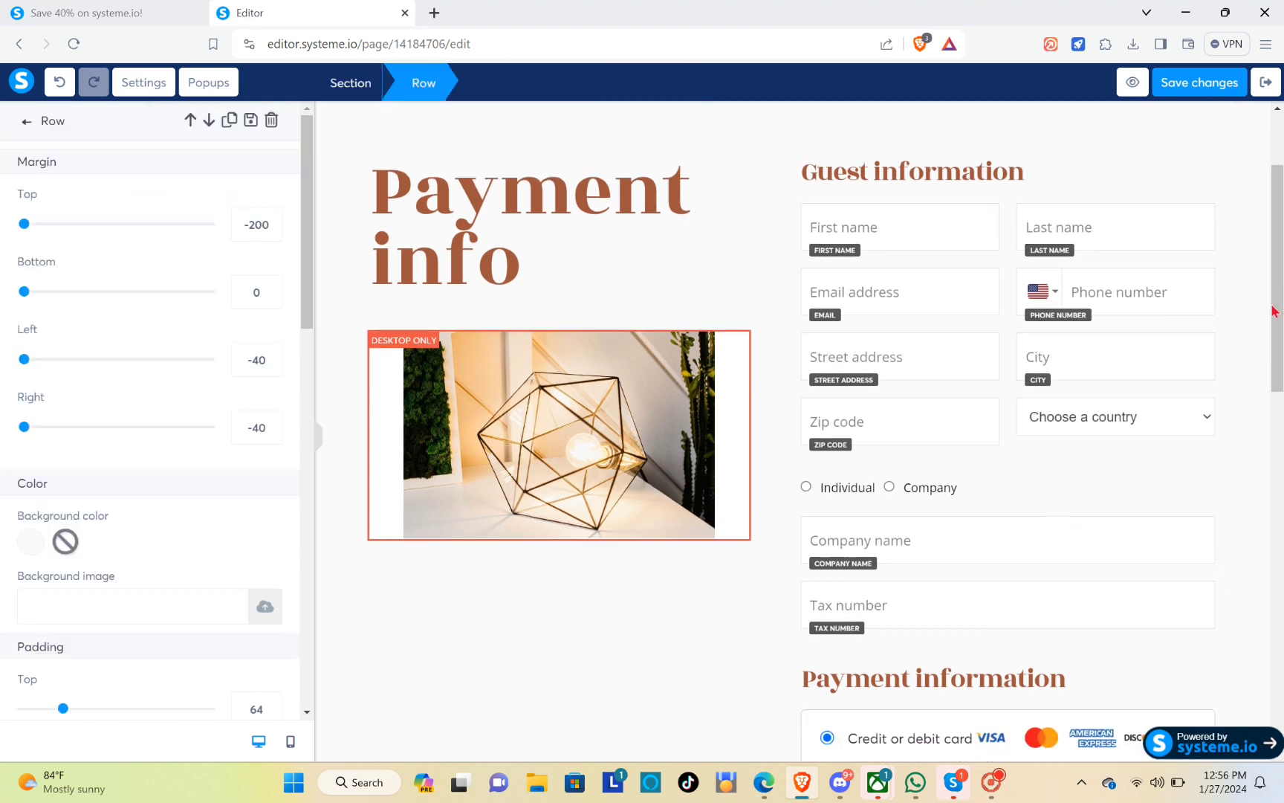
# Step: Delete the Company name and Tax number inputs from the order form
pyautogui.click(1235, 458)
pyautogui.scroll(-3, 1124, 496)
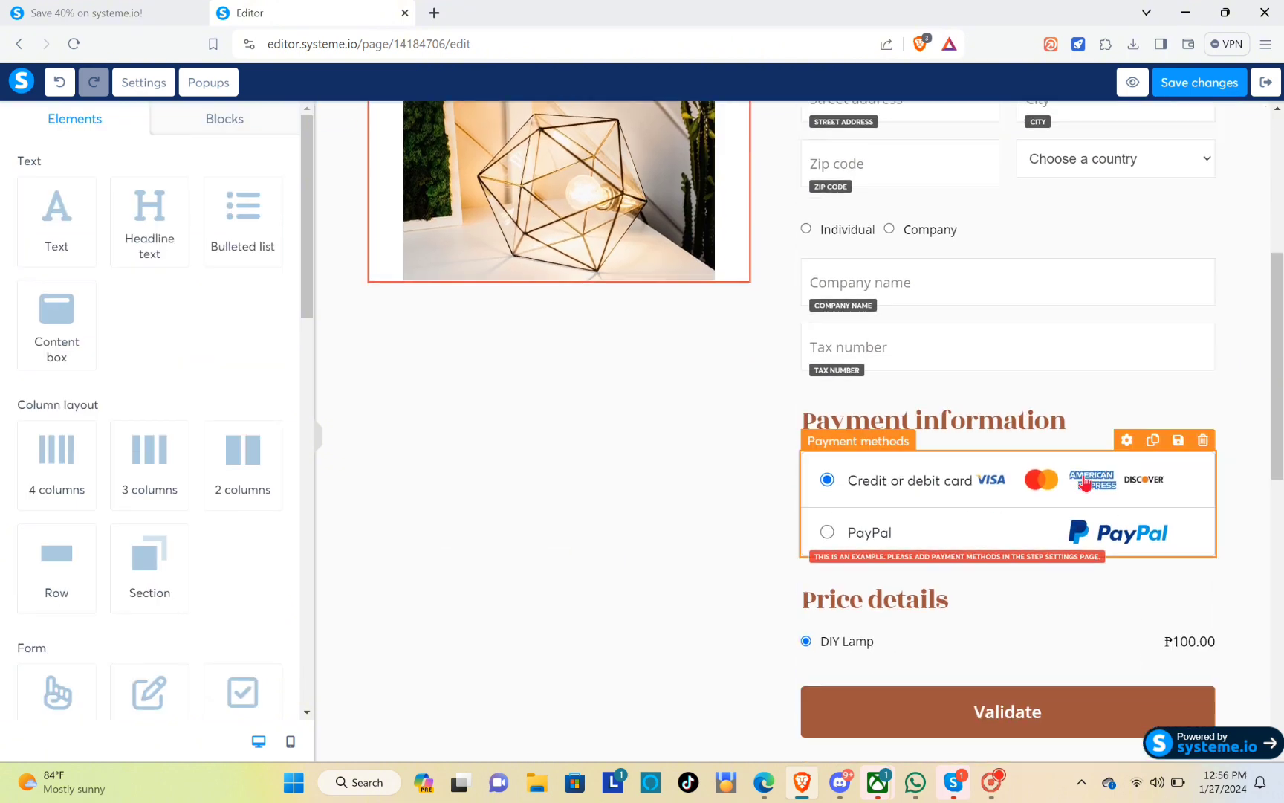
pyautogui.scroll(1, 1063, 452)
pyautogui.click(959, 374)
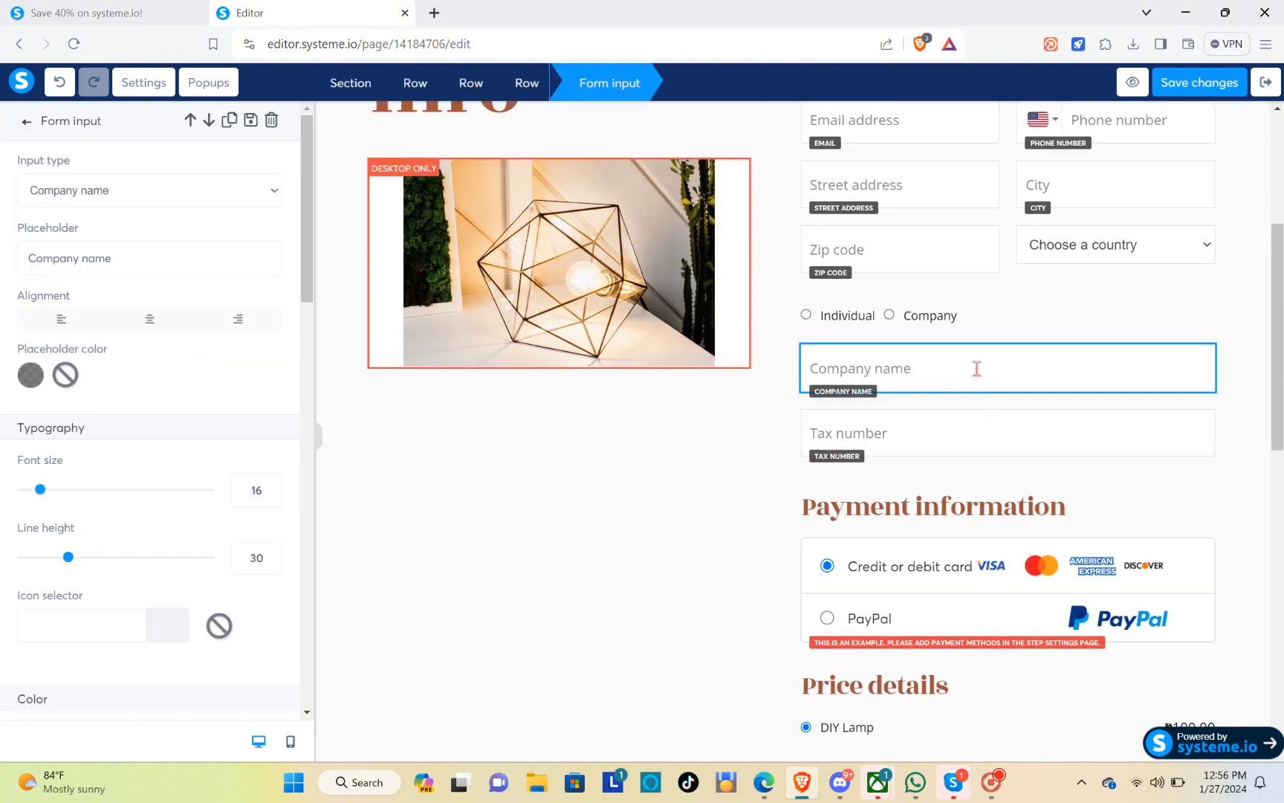
pyautogui.click(980, 377)
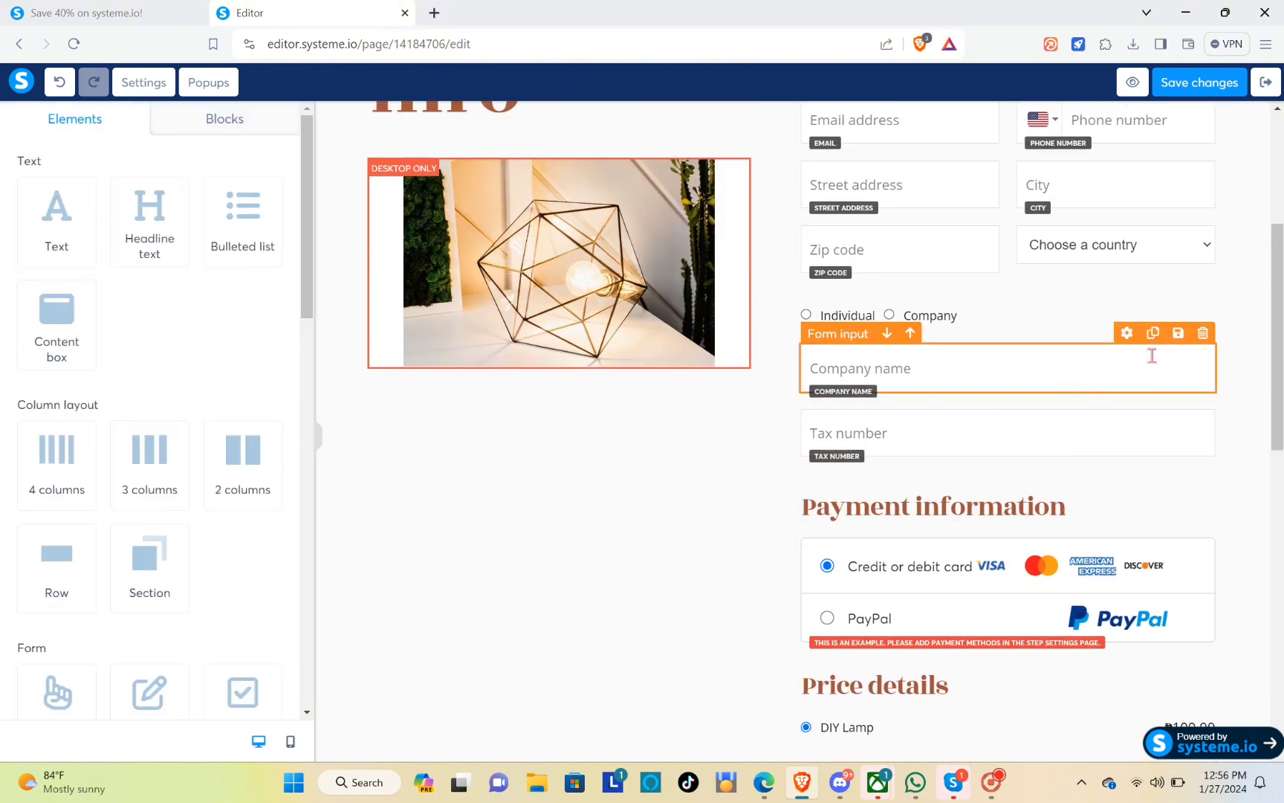
pyautogui.click(1204, 335)
pyautogui.click(725, 145)
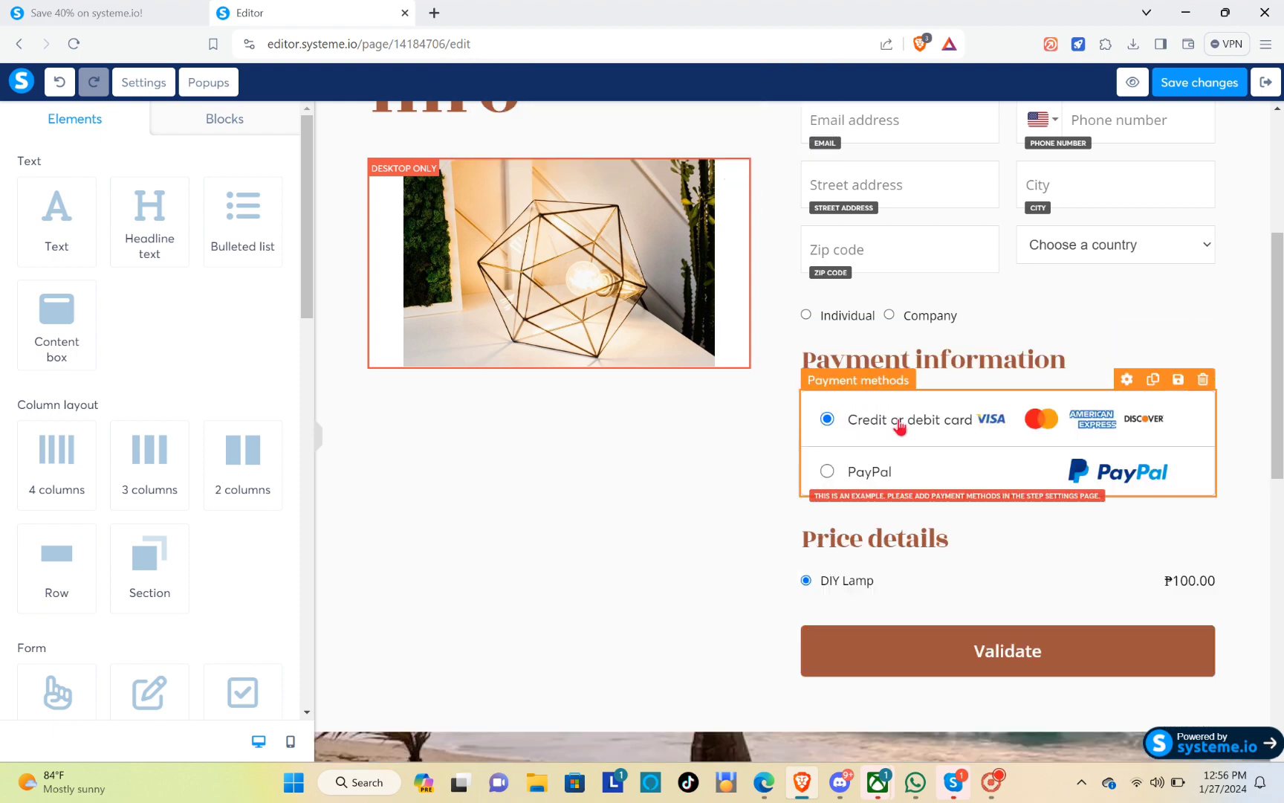
# Step: Examine the typography, color and margin settings of the payment methods block with the credit card and PayPal options
pyautogui.click(839, 474)
pyautogui.click(836, 473)
pyautogui.scroll(-2, 1070, 500)
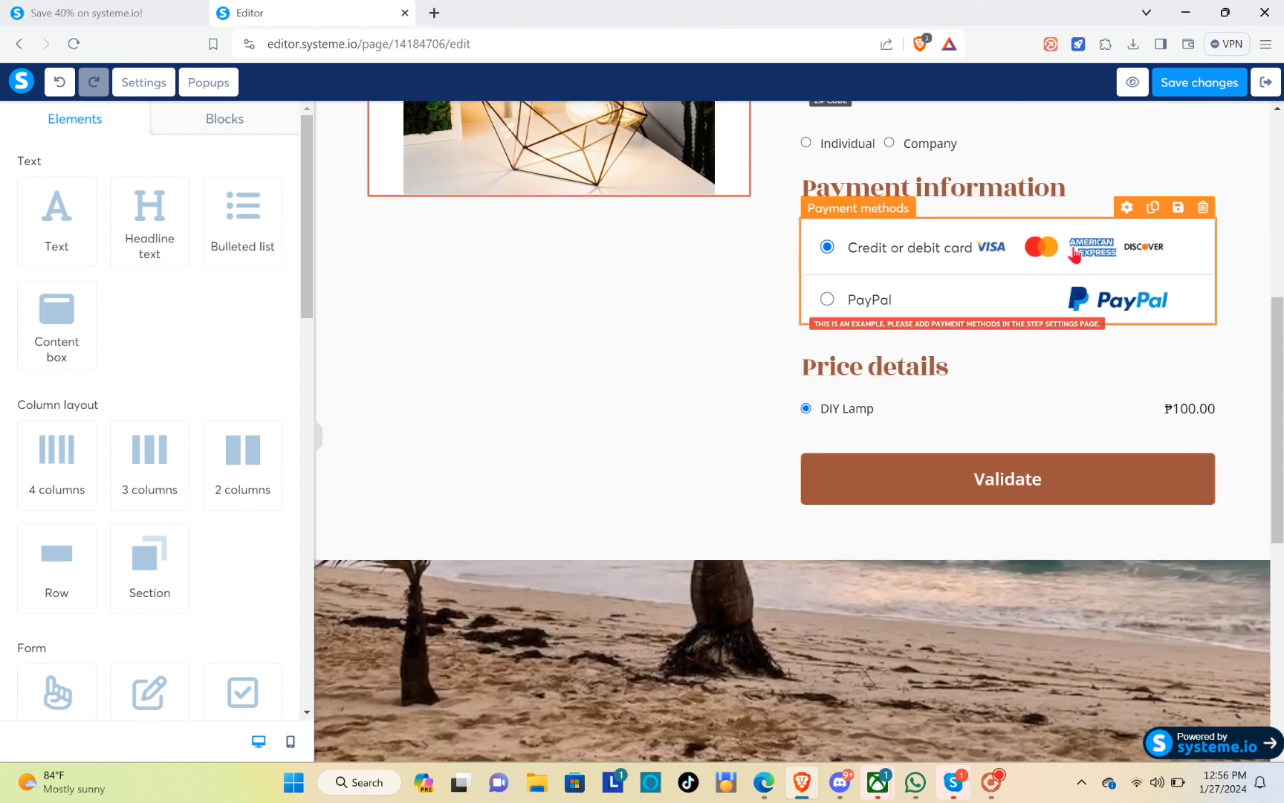
pyautogui.click(1114, 258)
pyautogui.click(1086, 249)
pyautogui.click(1053, 257)
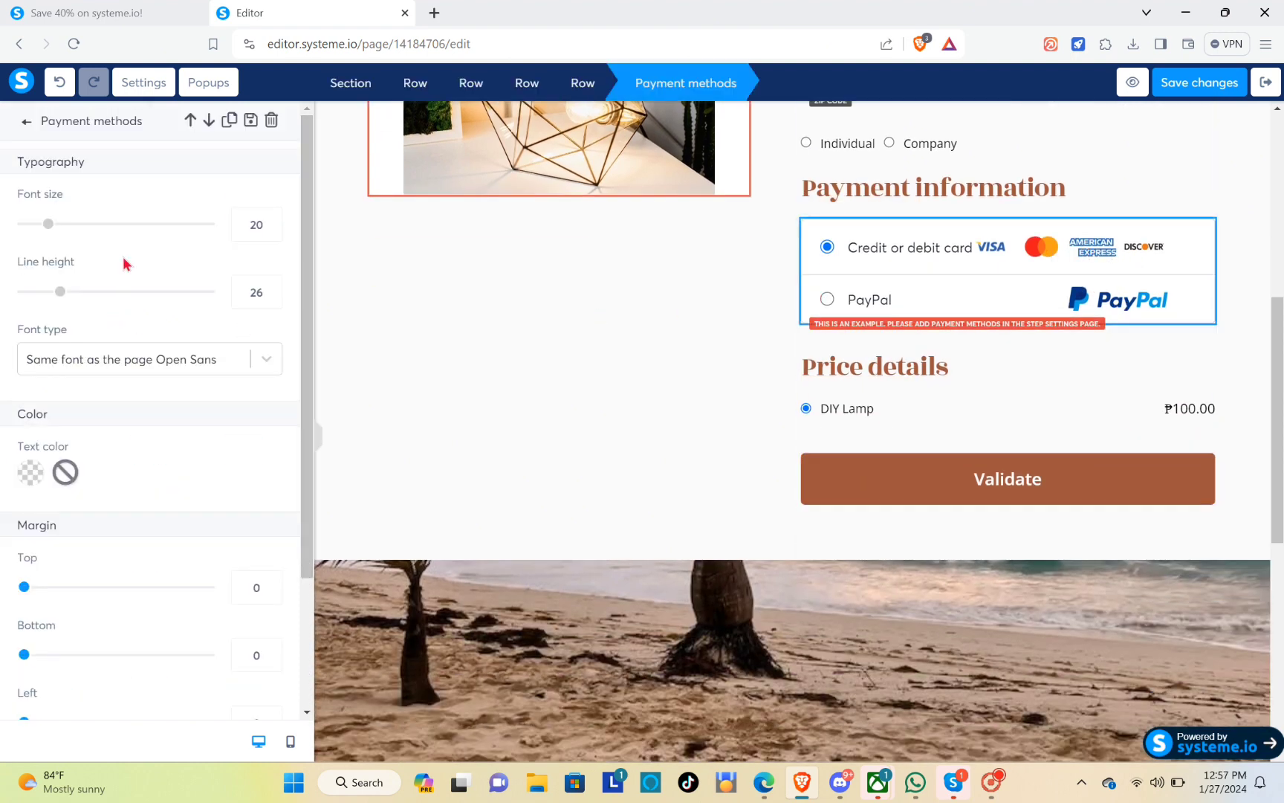
pyautogui.scroll(-2, 130, 298)
pyautogui.scroll(2, 123, 316)
pyautogui.click(994, 387)
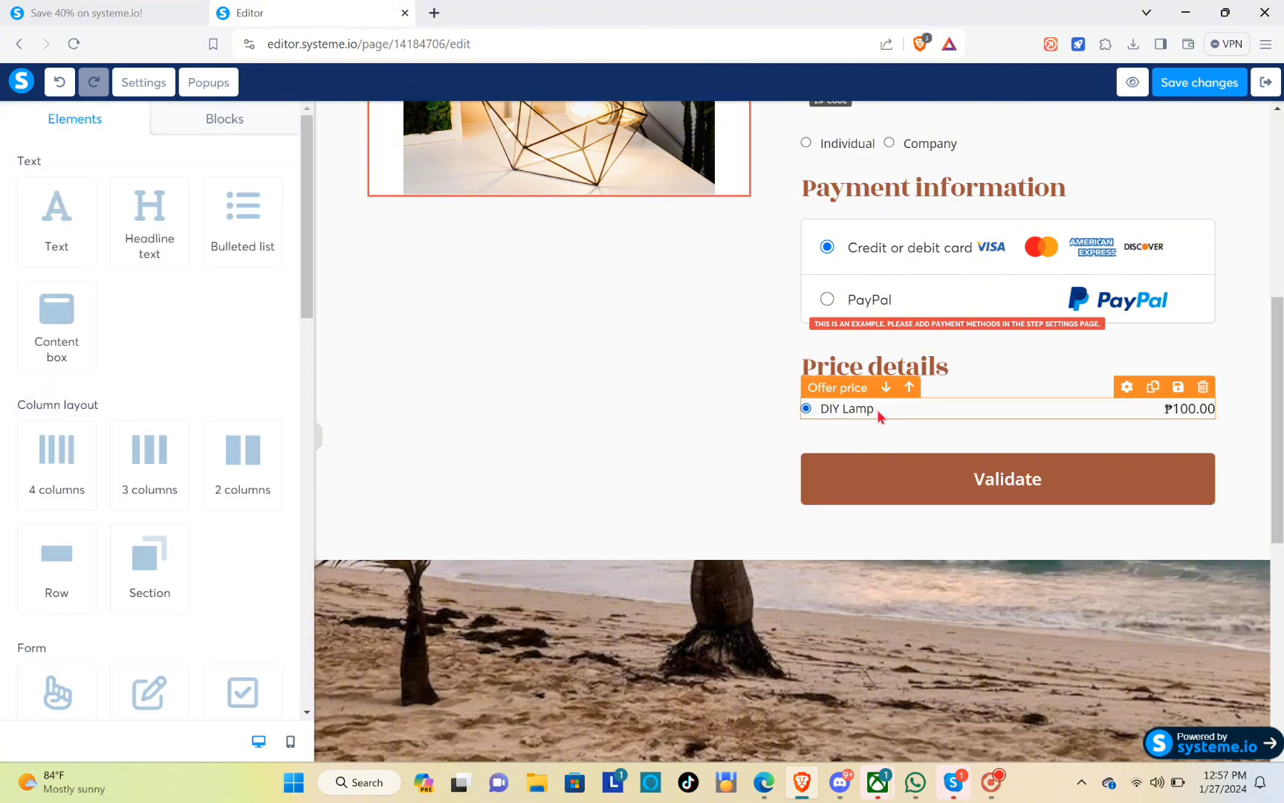
# Step: Change the text of the payment button below the price details to "BUY NOW"
pyautogui.click(1008, 478)
pyautogui.tripleClick(121, 379)
pyautogui.write('BUY NOW')
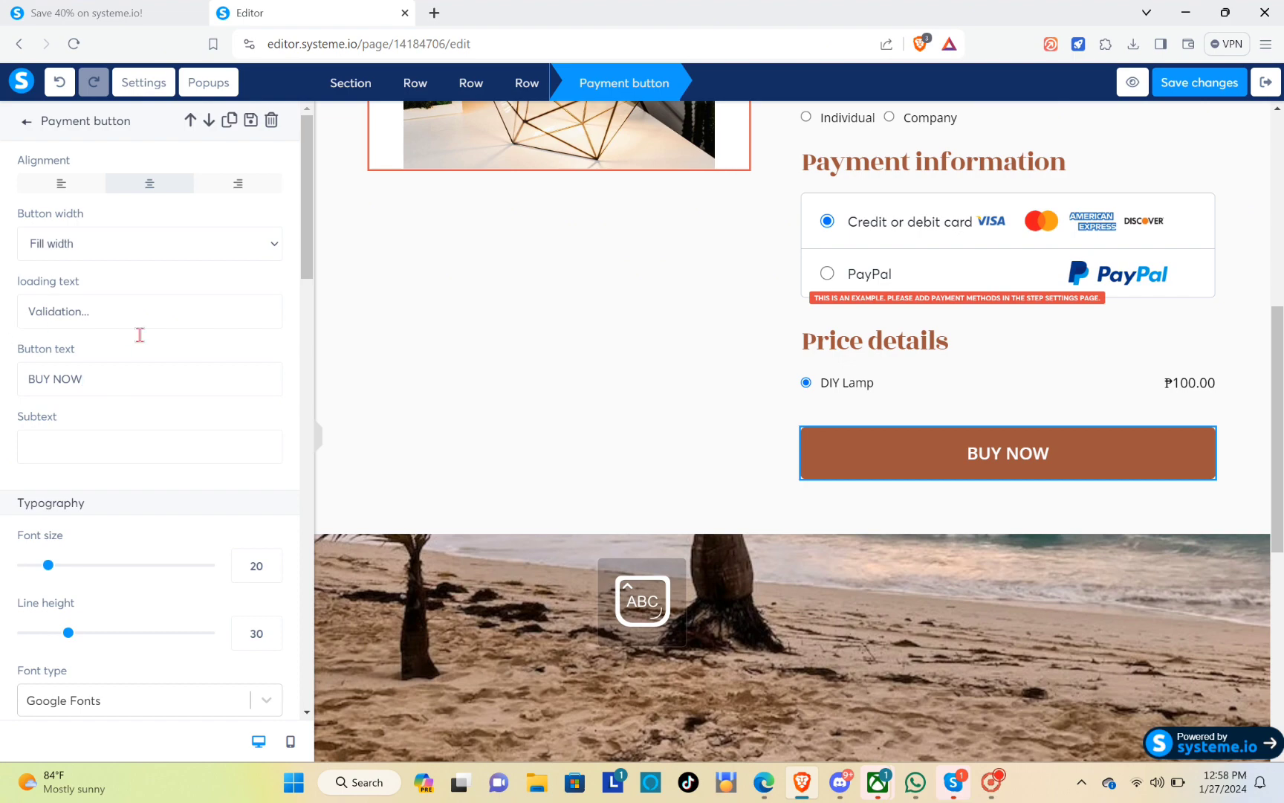
pyautogui.click(592, 381)
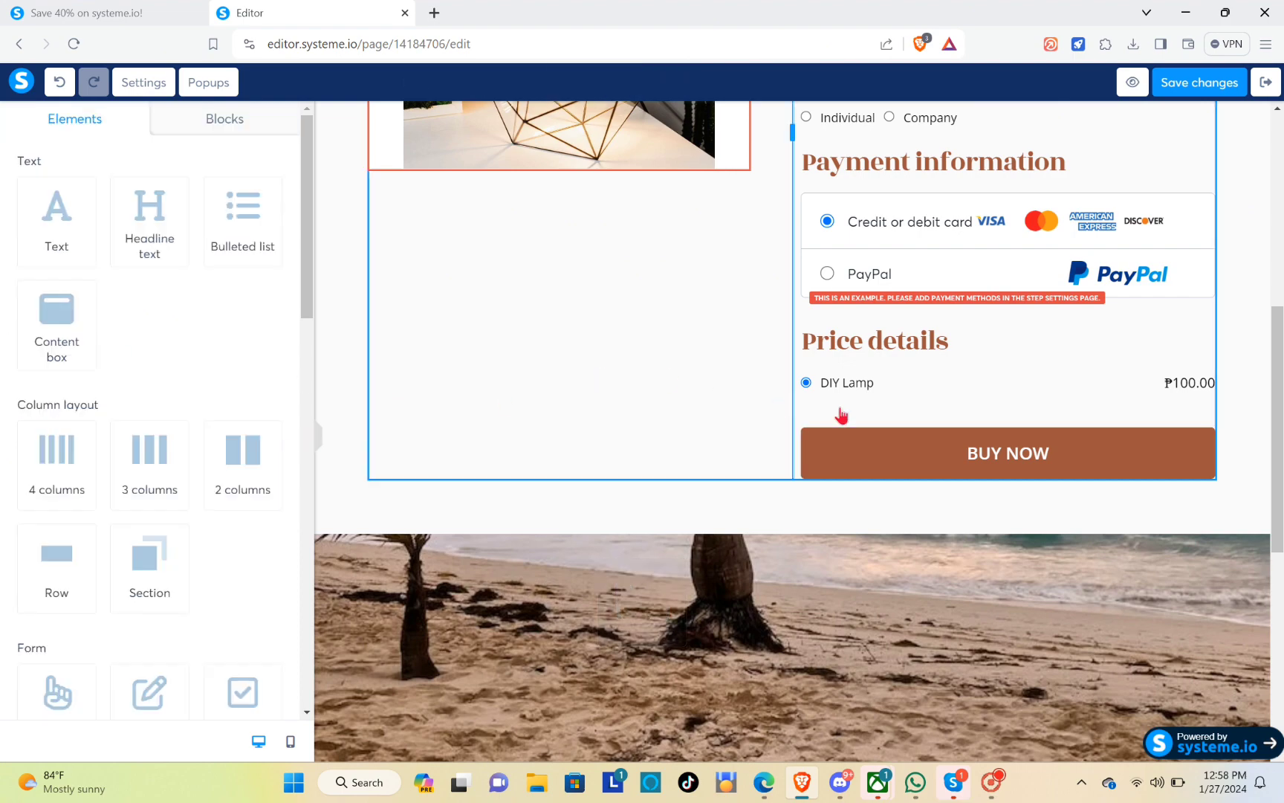
# Step: Save the changes to the Order Form page and exit the page editor to the DIY Lamp funnel
pyautogui.scroll(5, 1029, 451)
pyautogui.scroll(3, 1037, 461)
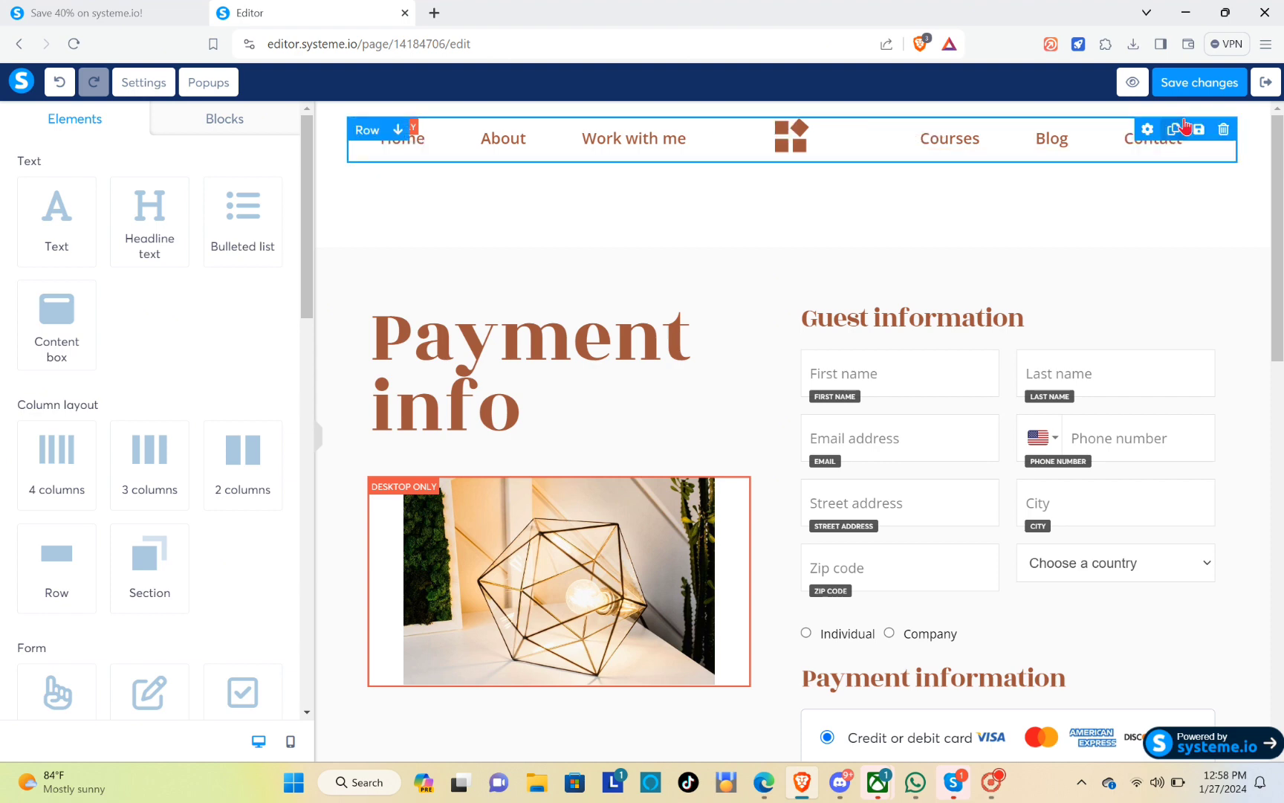
pyautogui.click(1205, 92)
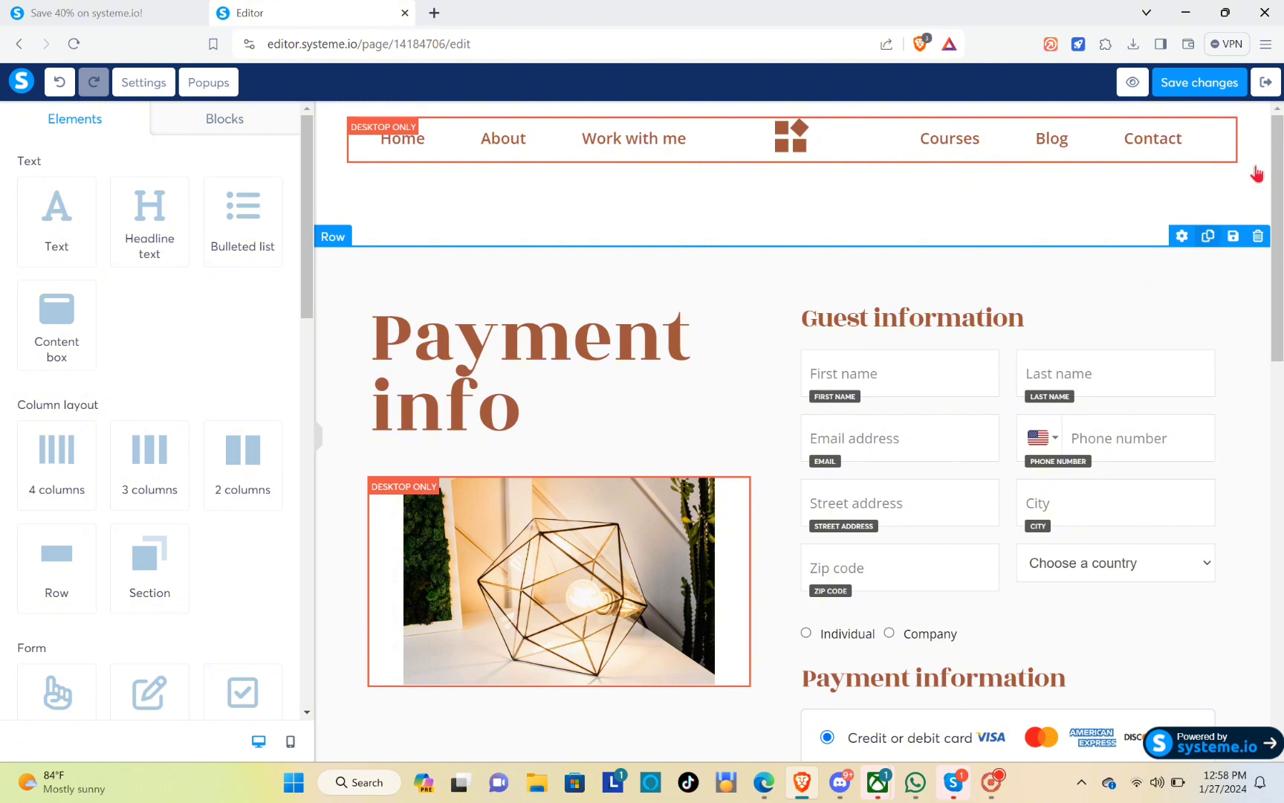
pyautogui.click(1266, 84)
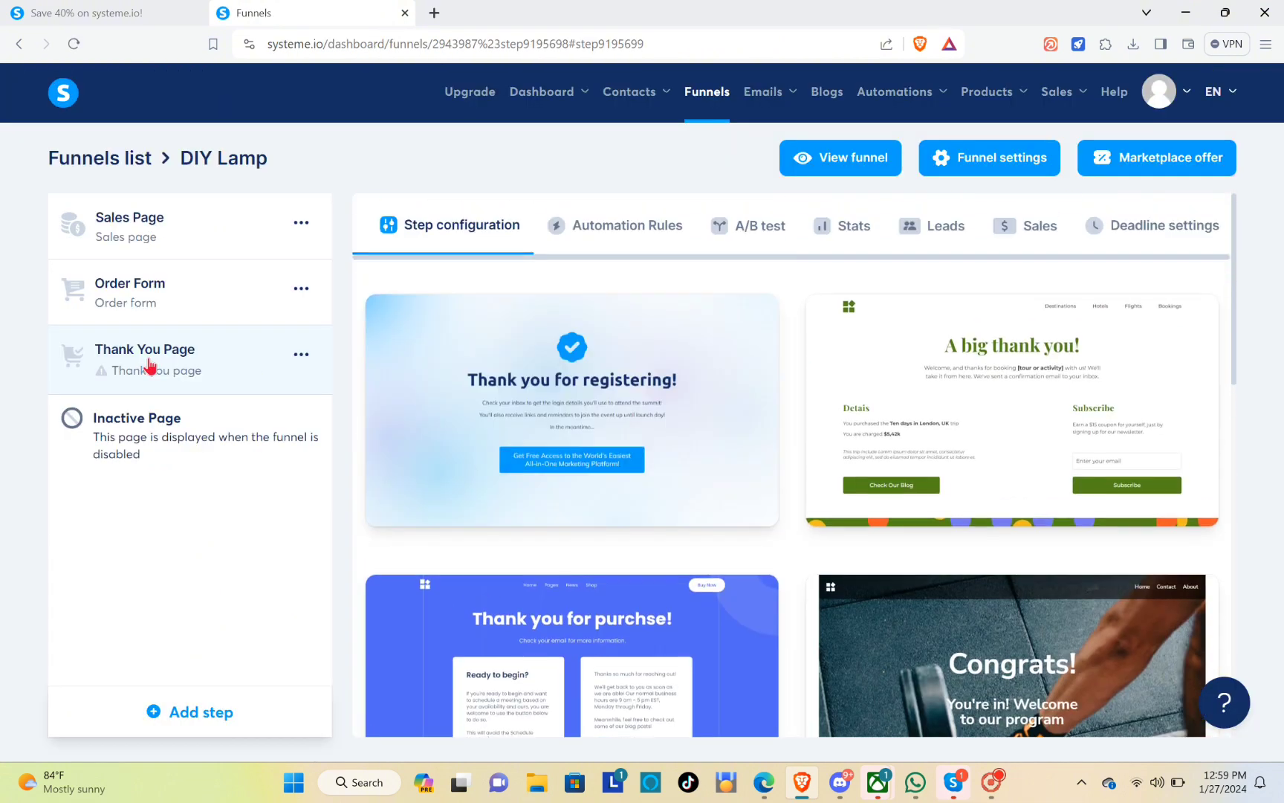
# Step: Choose the "Thanks! You're Awsome!" template for the Thank You Page and open that page for editing
pyautogui.moveTo(900, 414)
pyautogui.scroll(-8, 900, 419)
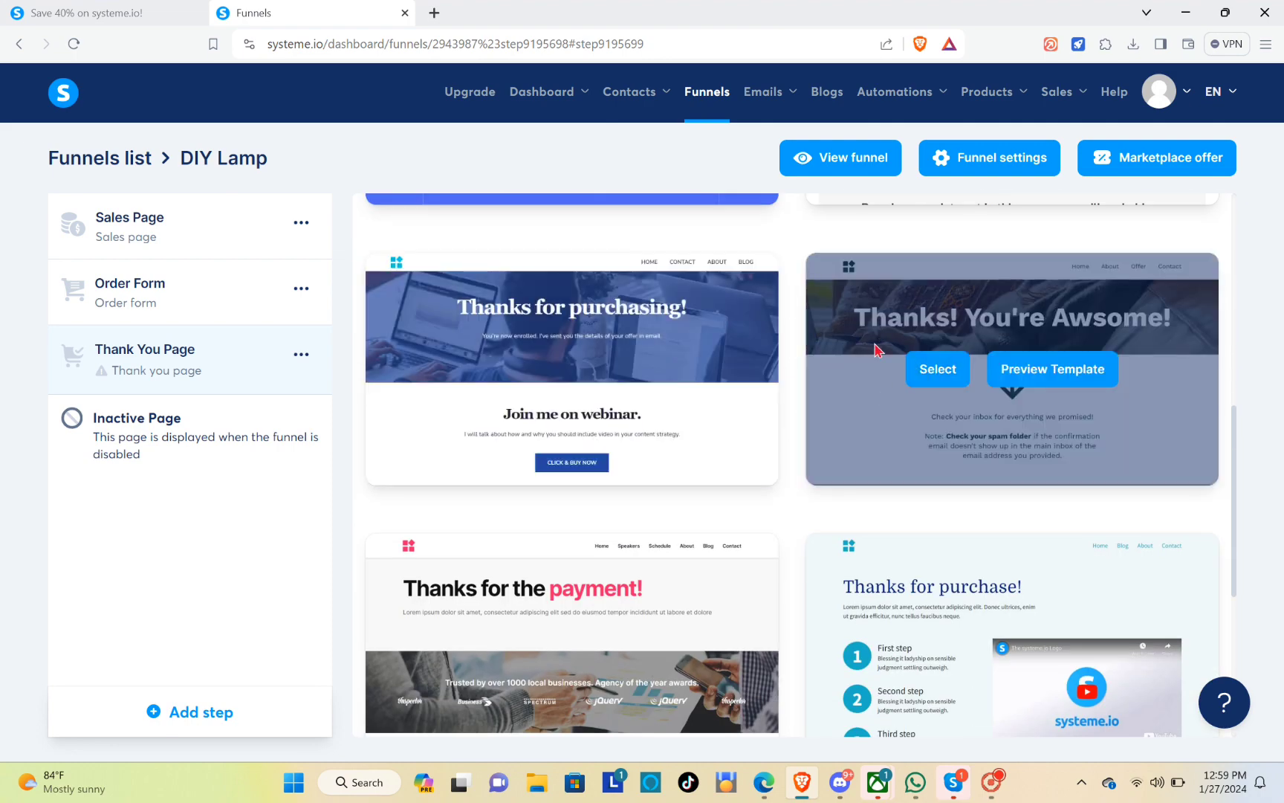
pyautogui.click(915, 363)
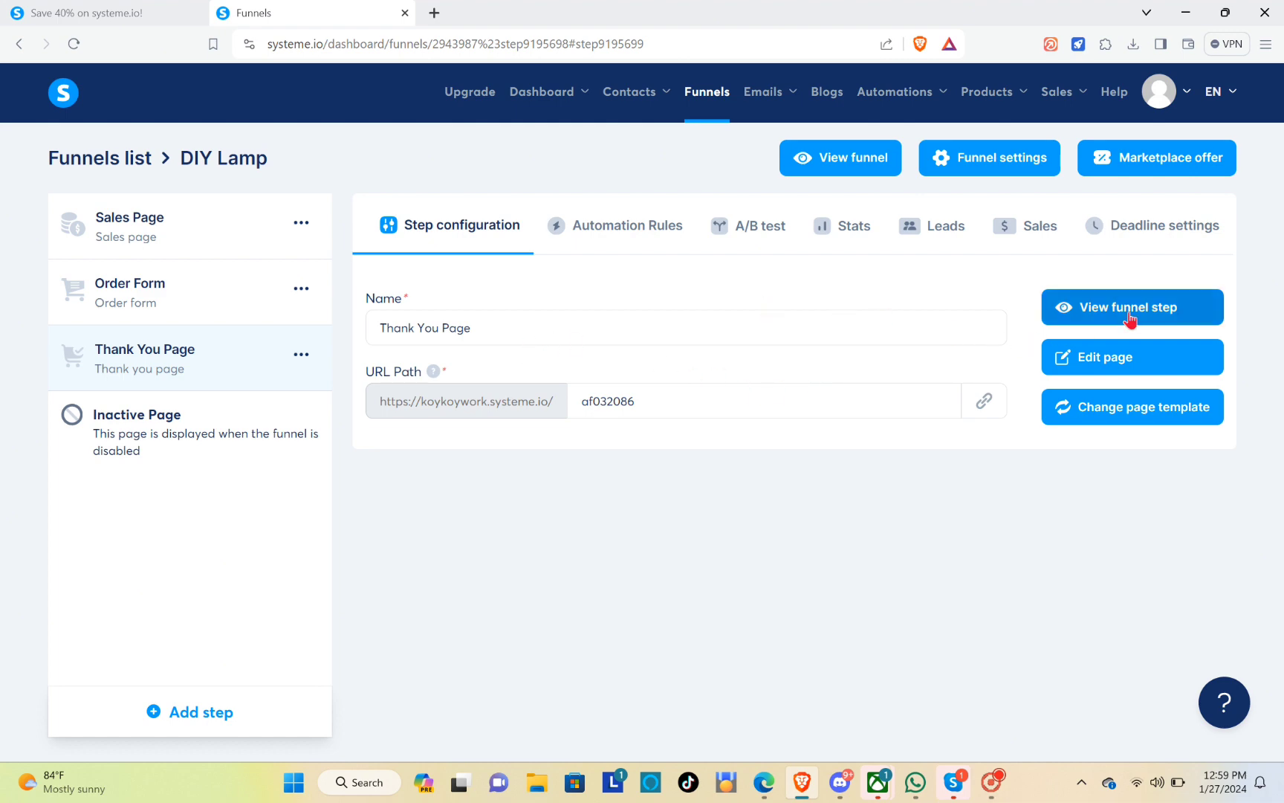
pyautogui.click(1108, 371)
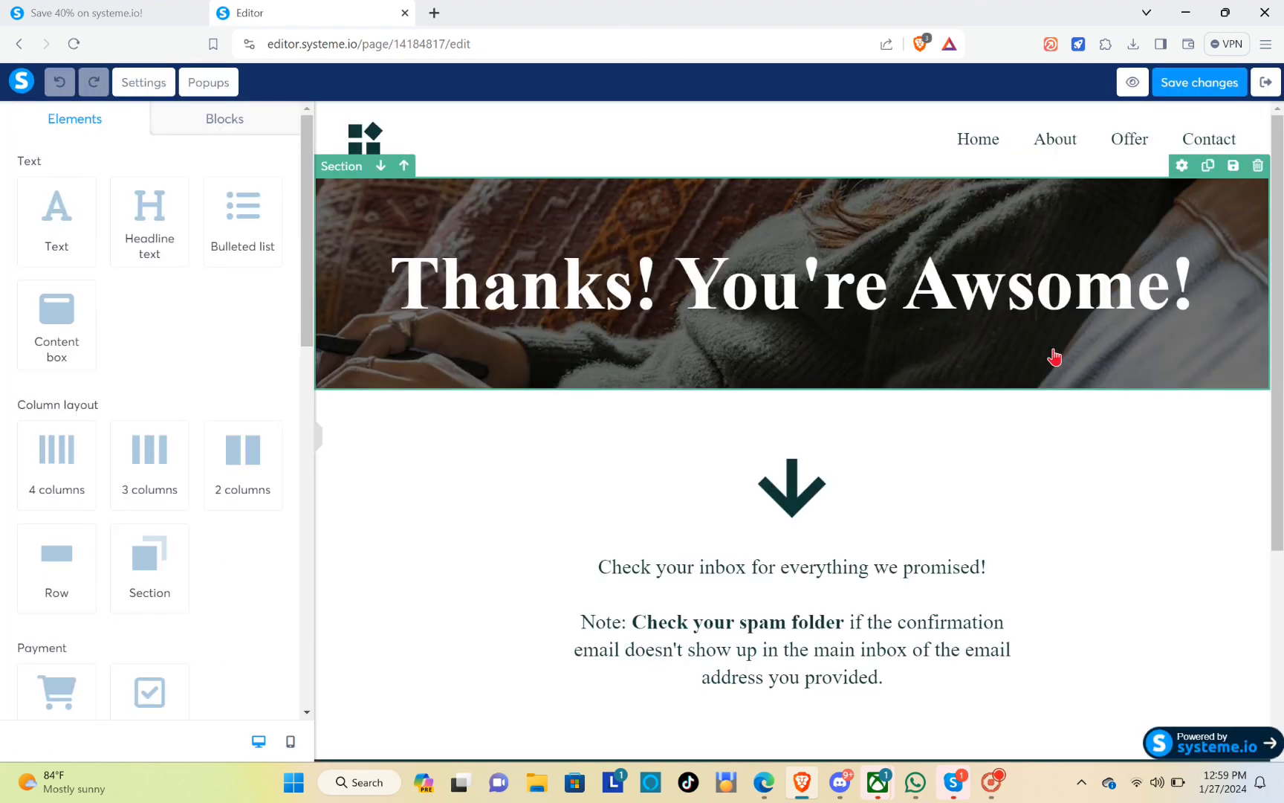
# Step: Reword the banner headline of the Thank You Page to "Thanks! FOR SHOPPING!"
pyautogui.click(982, 335)
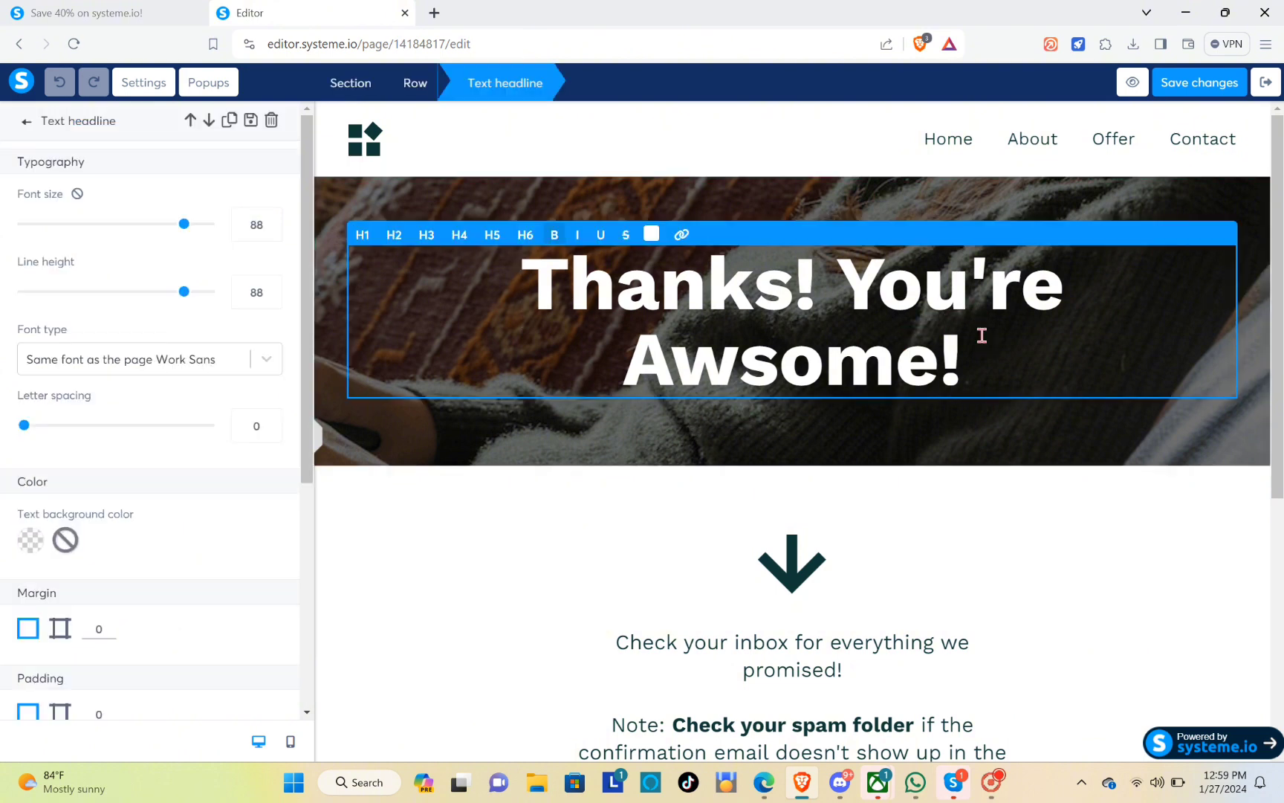
pyautogui.press('BackSpace')
pyautogui.press('BackSpace')
pyautogui.press('BackSpace')
pyautogui.press('BackSpace')
pyautogui.press('BackSpace')
pyautogui.press('BackSpace')
pyautogui.press('BackSpace')
pyautogui.press('BackSpace')
pyautogui.press('BackSpace')
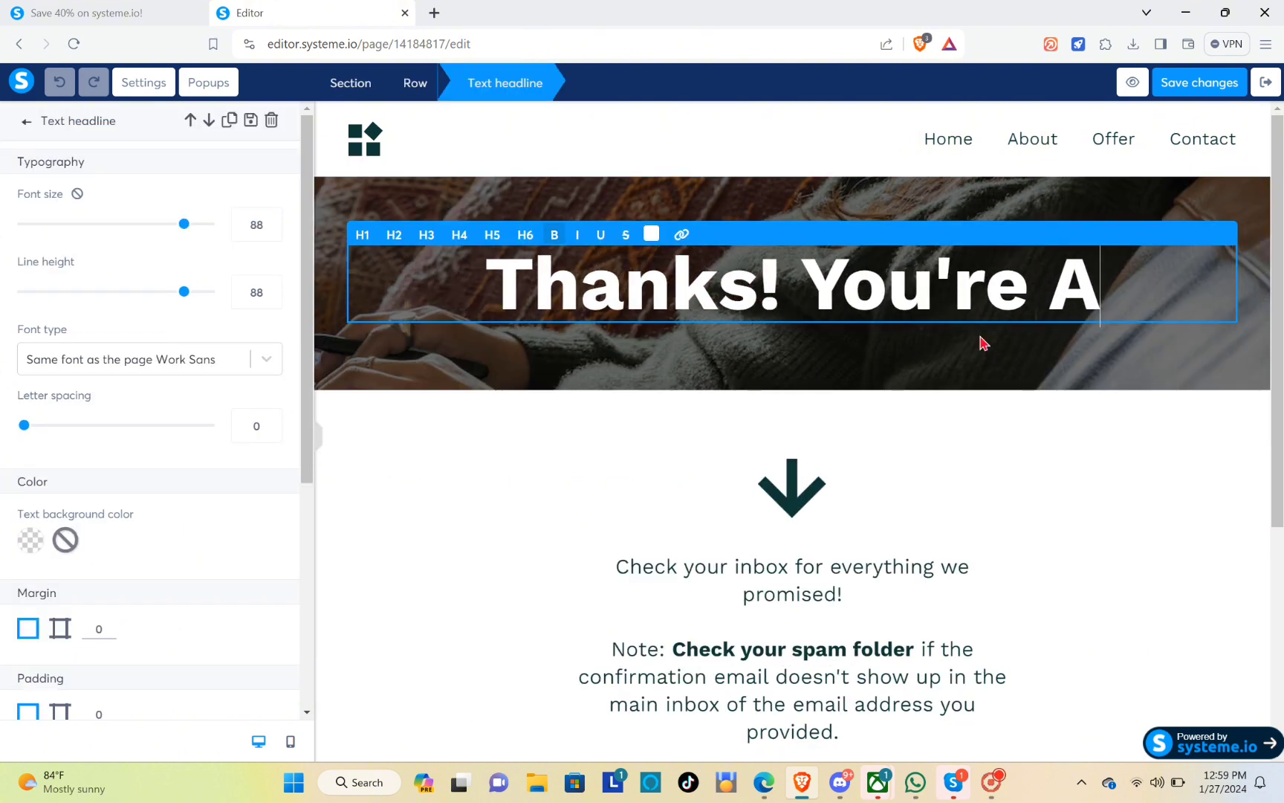
pyautogui.press('BackSpace')
pyautogui.press('BackSpace')
pyautogui.press('BackSpace')
pyautogui.press('BackSpace')
pyautogui.press('BackSpace')
pyautogui.write('FOR')
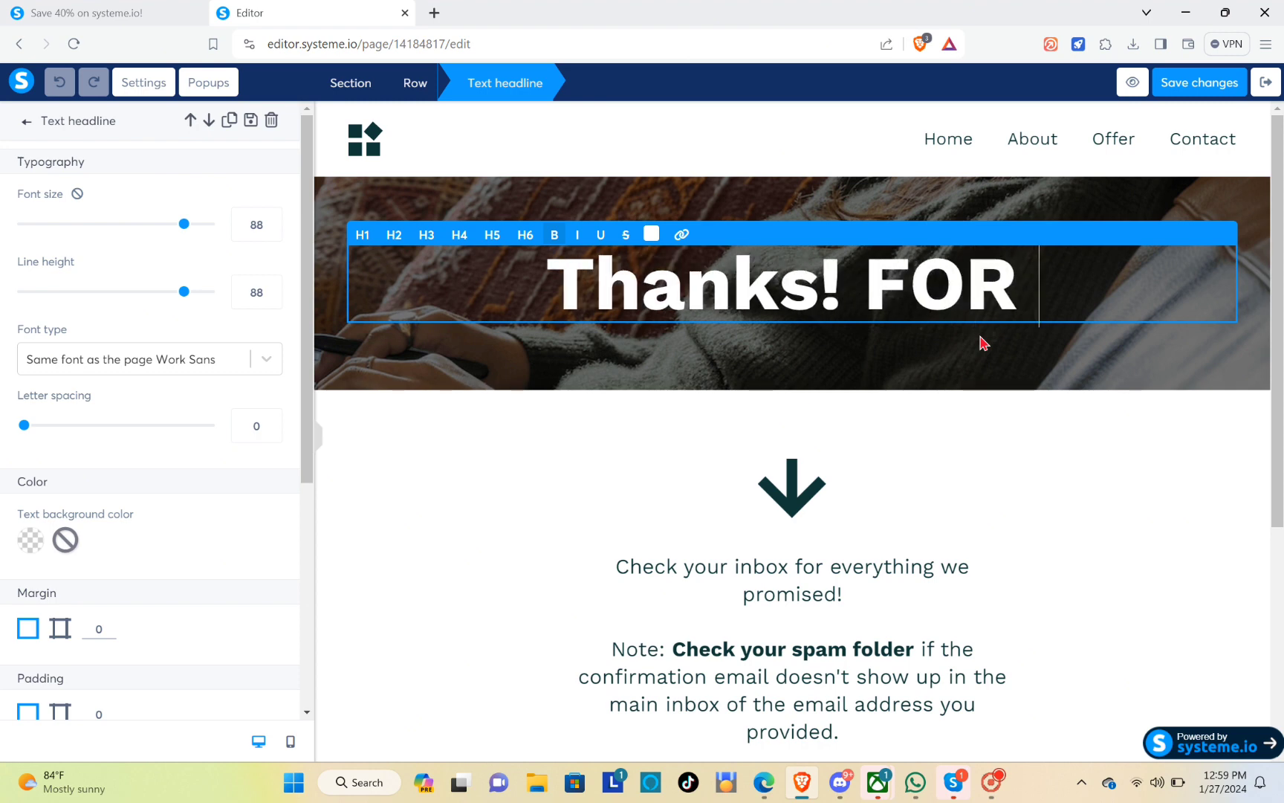
pyautogui.write(' SHOPPING')
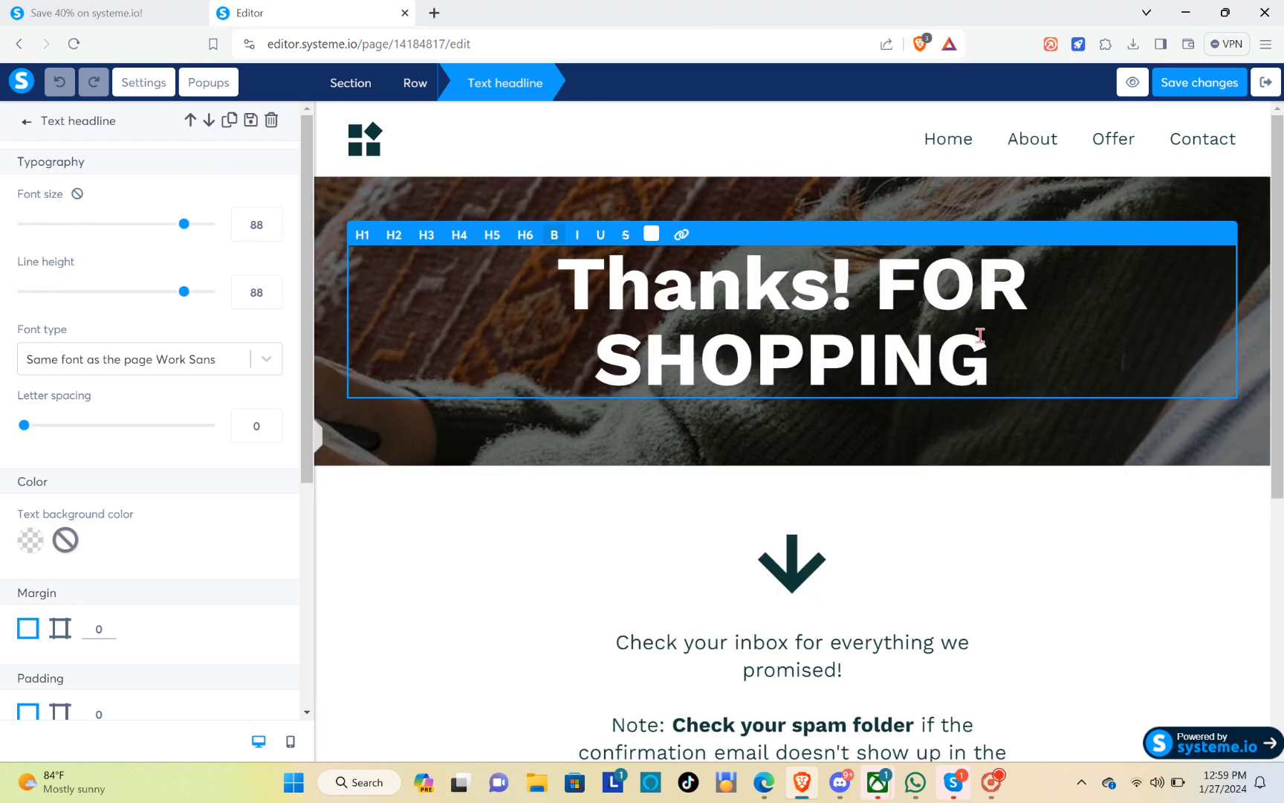
pyautogui.write('!')
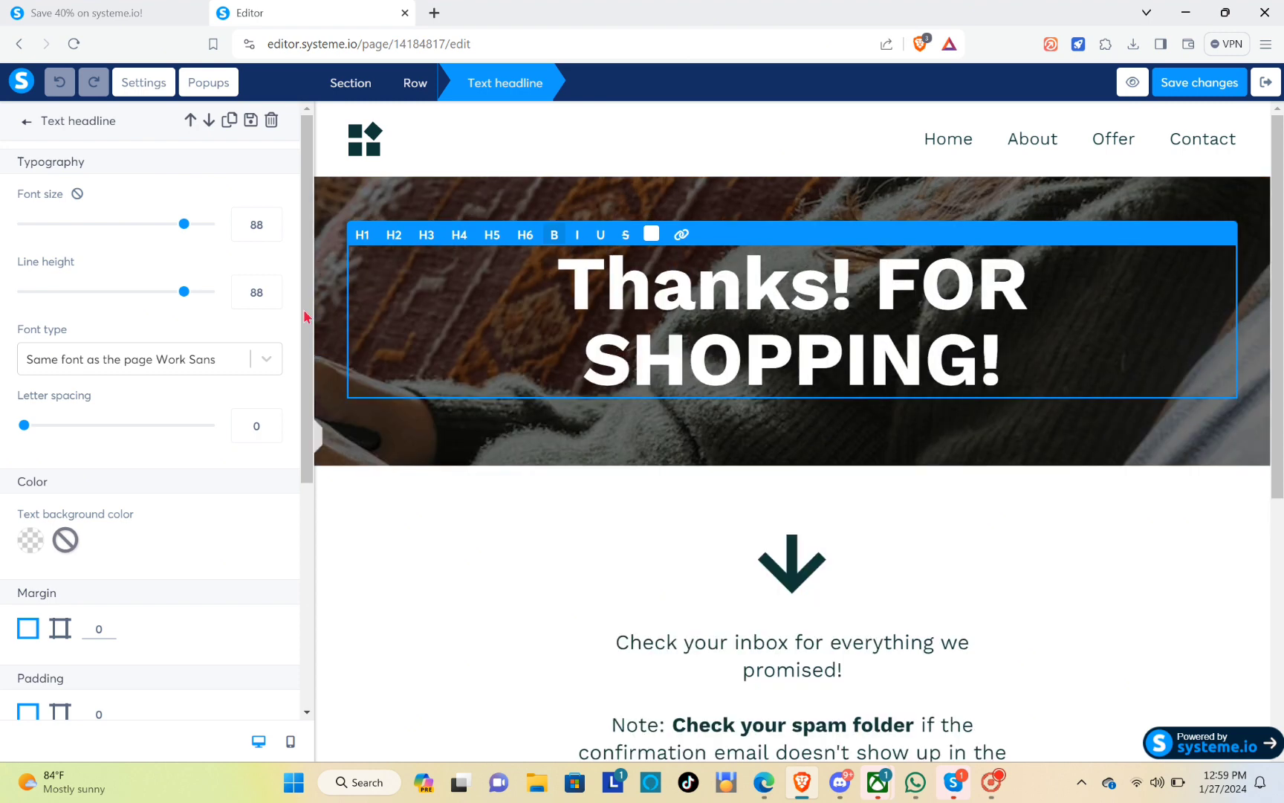
pyautogui.click(413, 554)
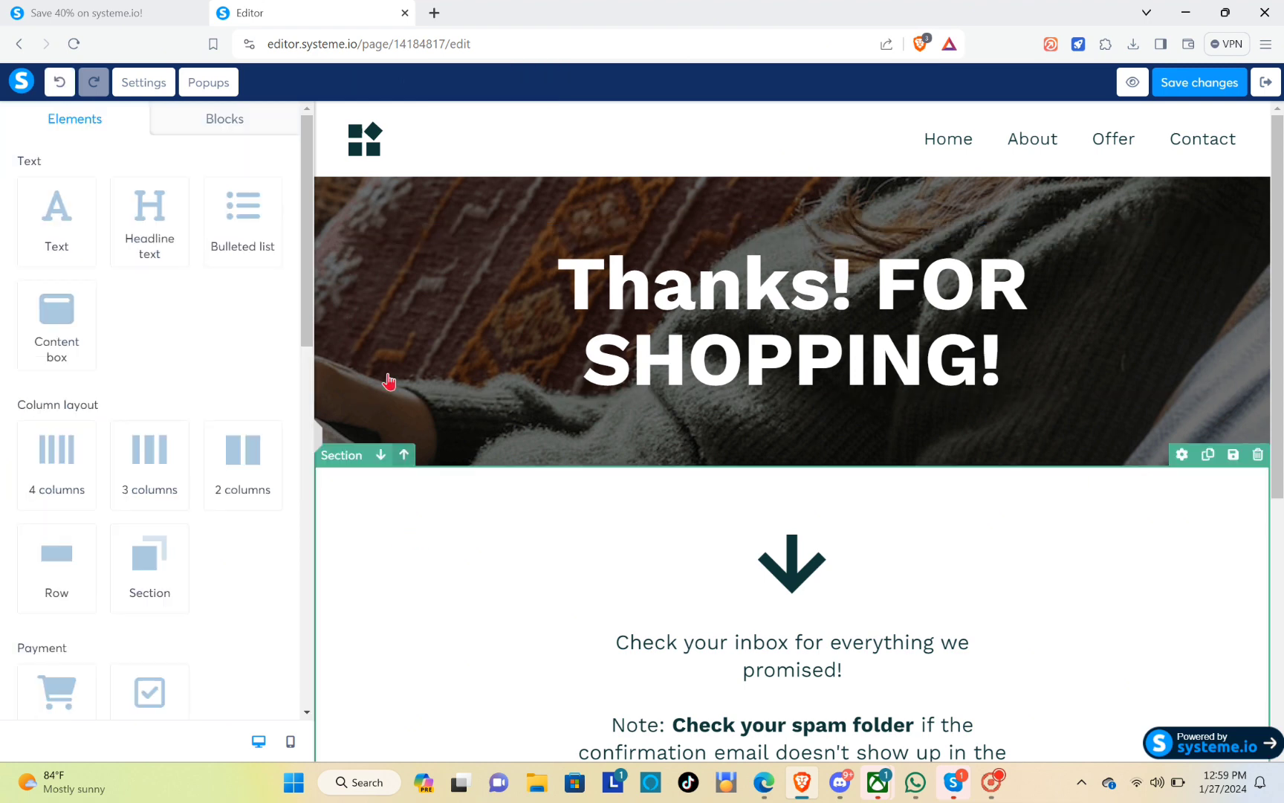
# Step: Examine the Thank You Page's banner section settings and the page content down to the social media footer
pyautogui.click(468, 194)
pyautogui.click(26, 121)
pyautogui.click(476, 245)
pyautogui.click(437, 207)
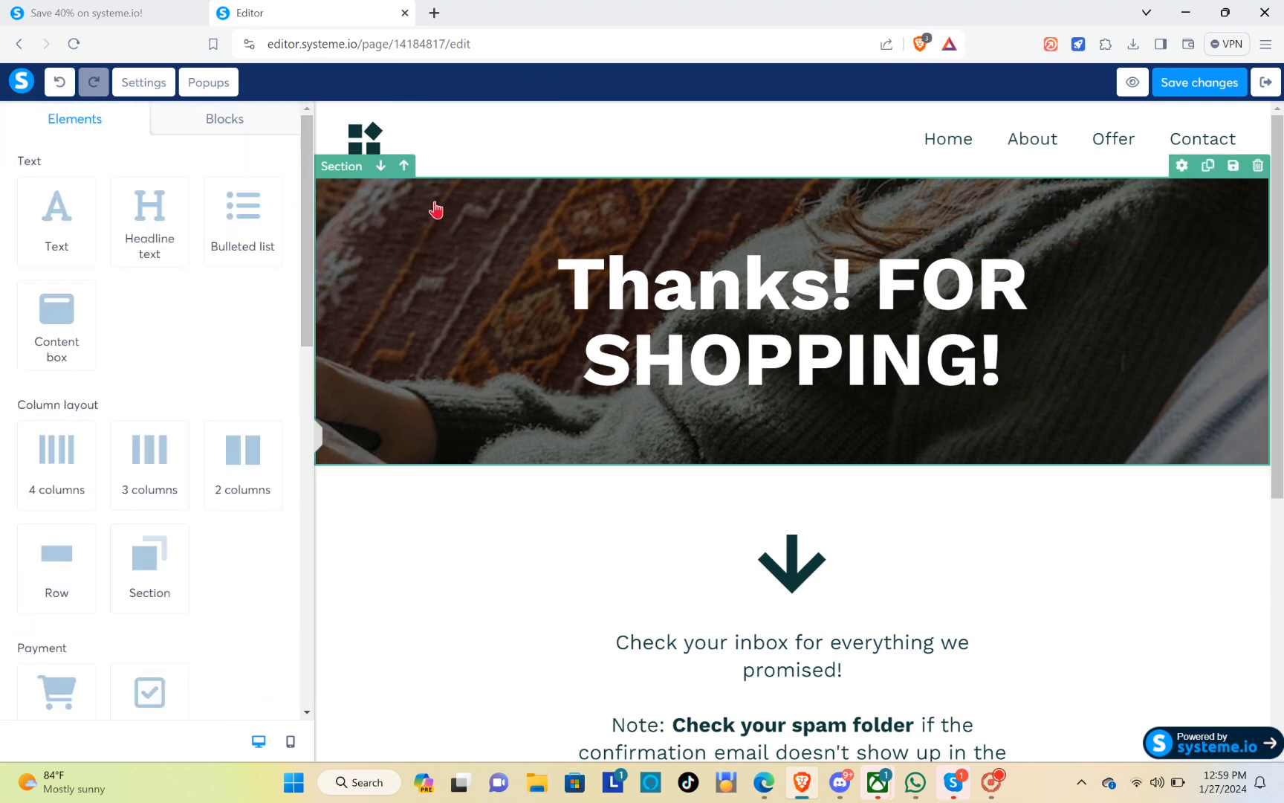
pyautogui.click(364, 172)
pyautogui.scroll(-1, 216, 437)
pyautogui.scroll(-10, 216, 443)
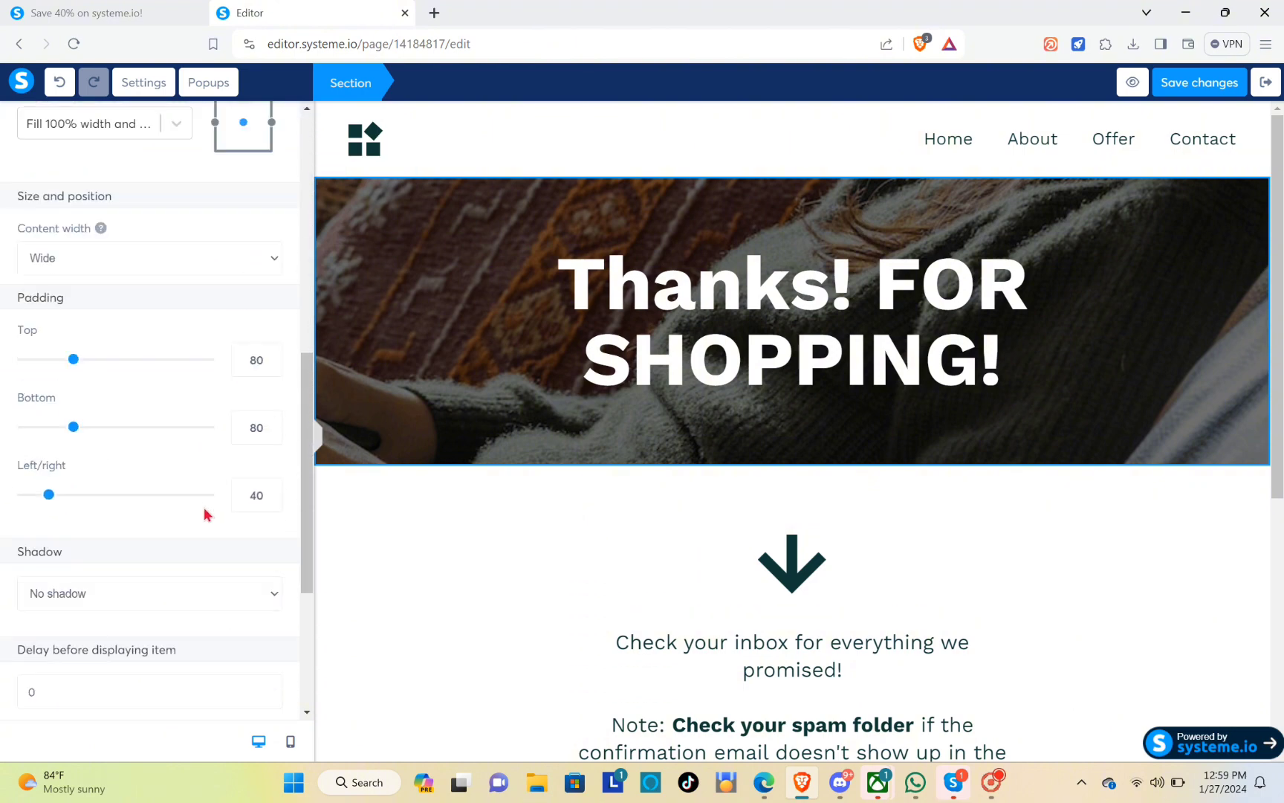
pyautogui.scroll(-5, 1115, 416)
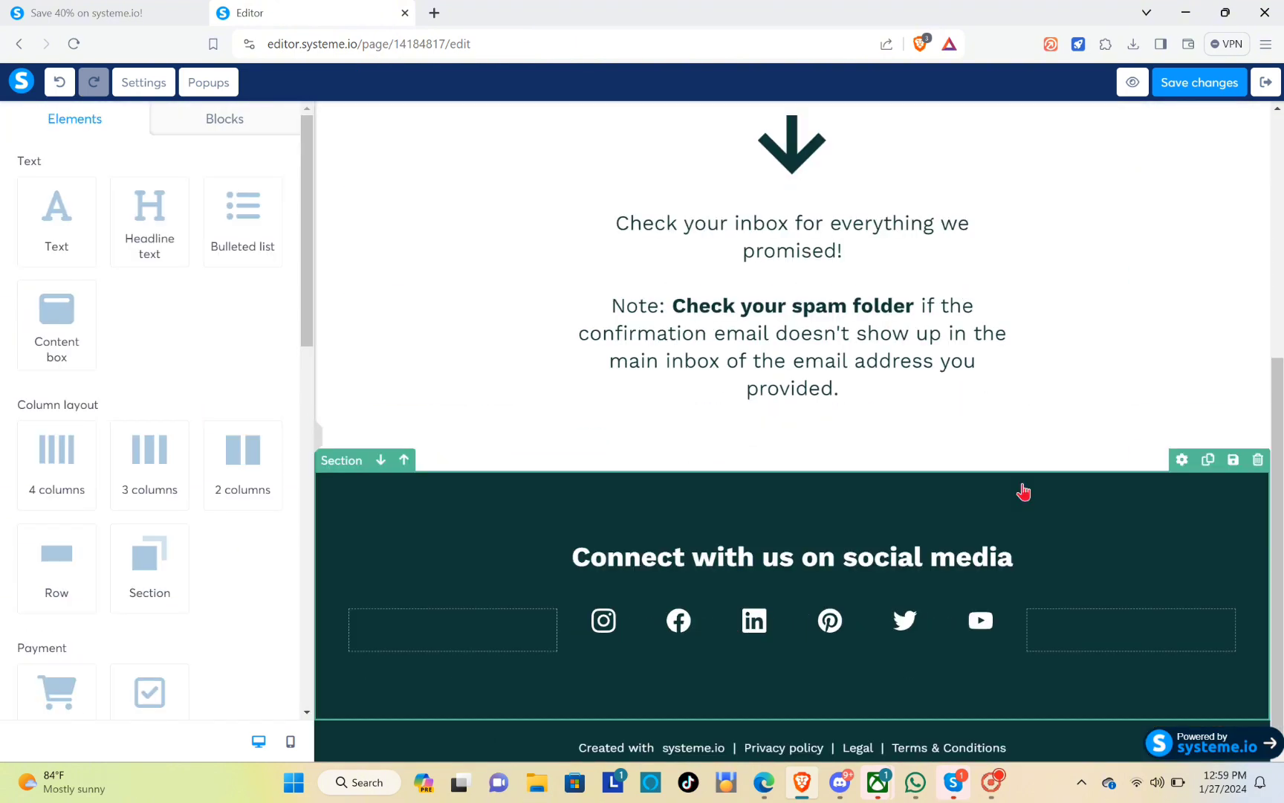
pyautogui.scroll(4, 1023, 490)
pyautogui.scroll(-2, 952, 435)
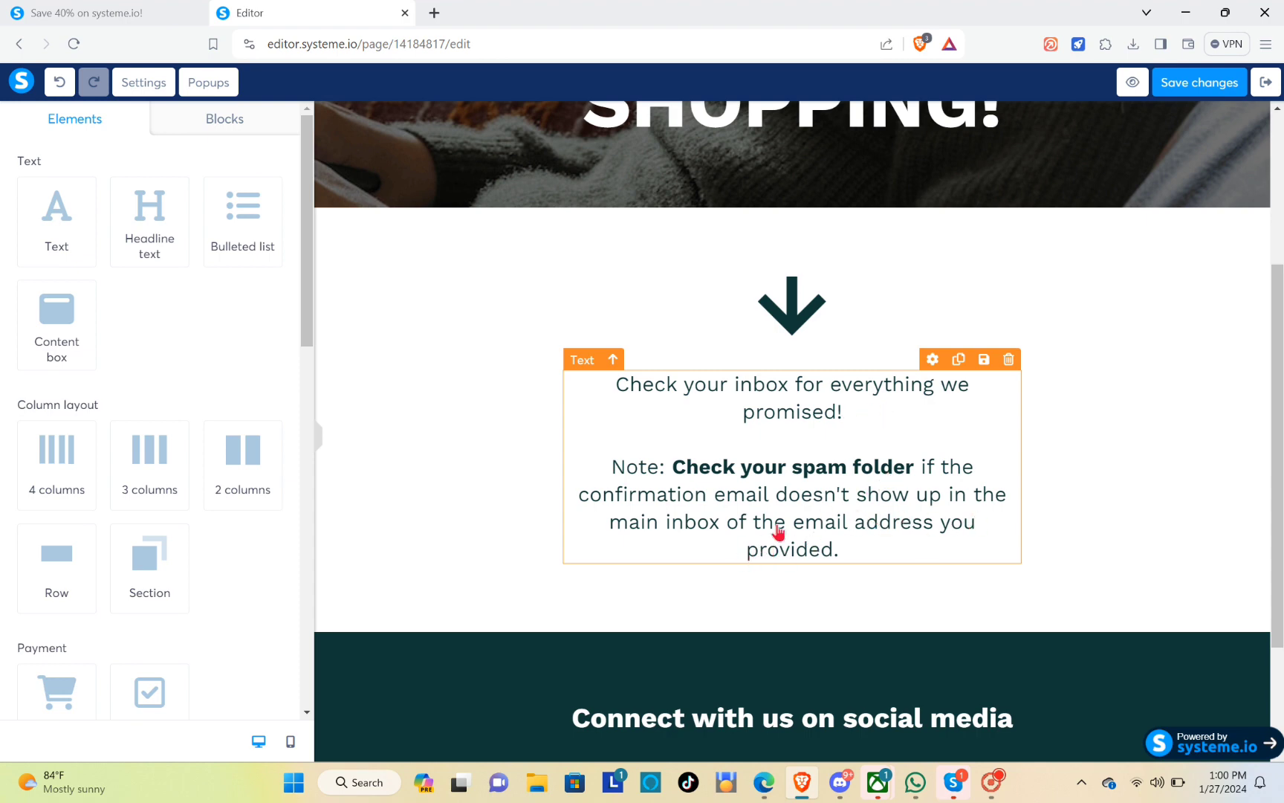
pyautogui.scroll(-3, 747, 550)
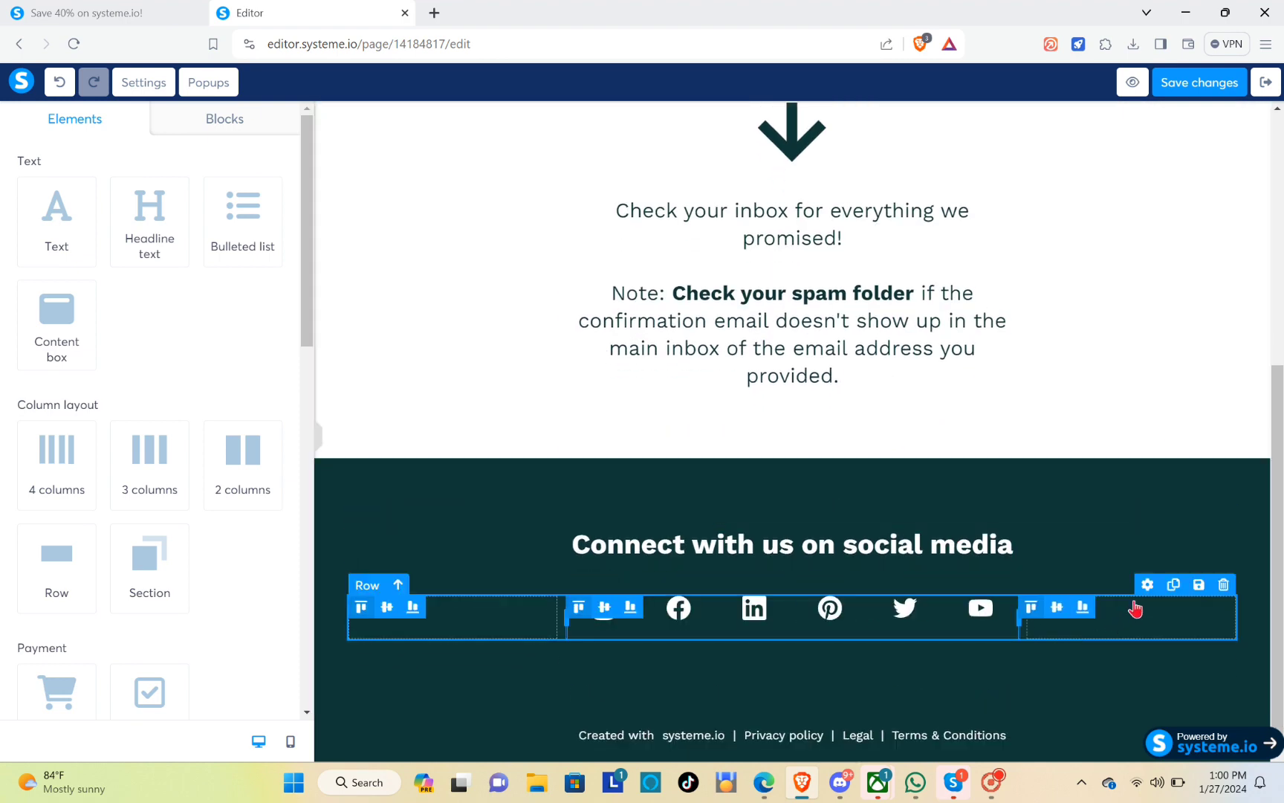
# Step: Save the changes to the Thank You Page and exit the page editor to the DIY Lamp funnel
pyautogui.scroll(7, 1135, 610)
pyautogui.click(1204, 82)
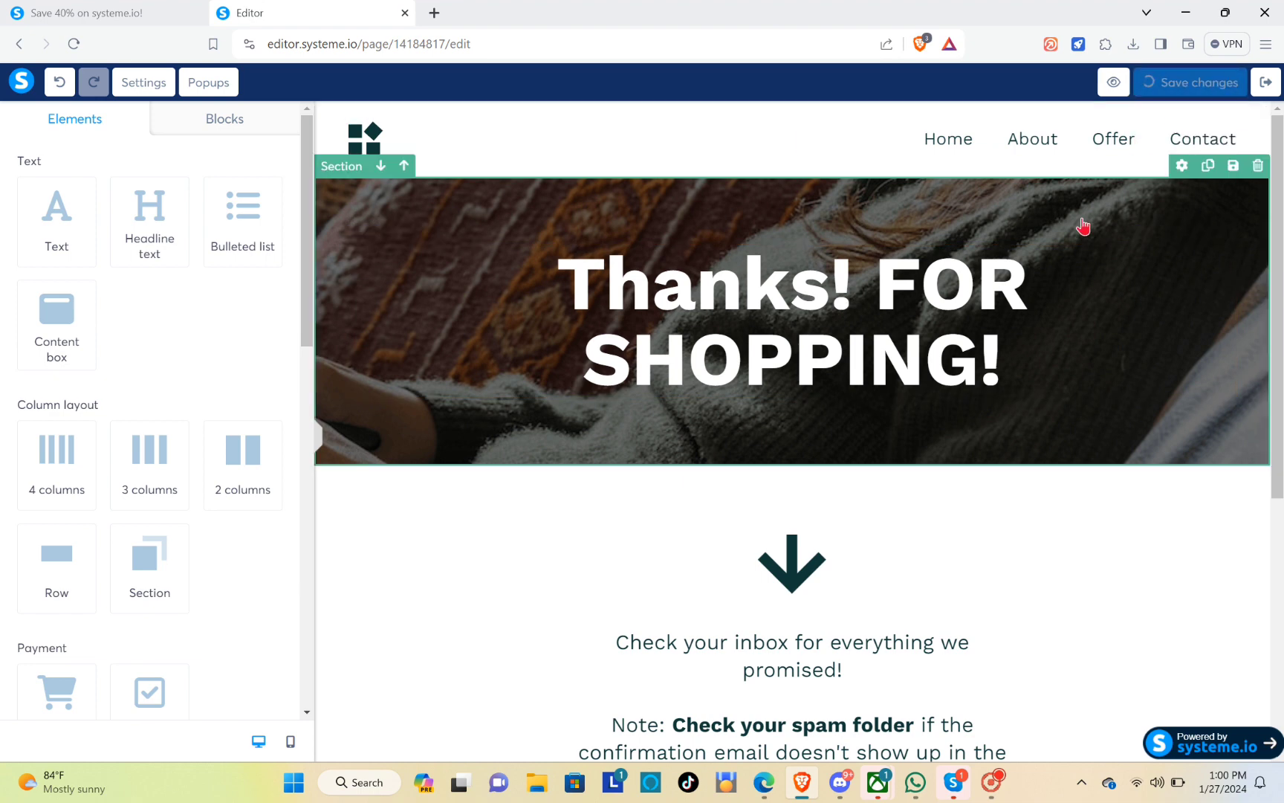
pyautogui.click(1266, 81)
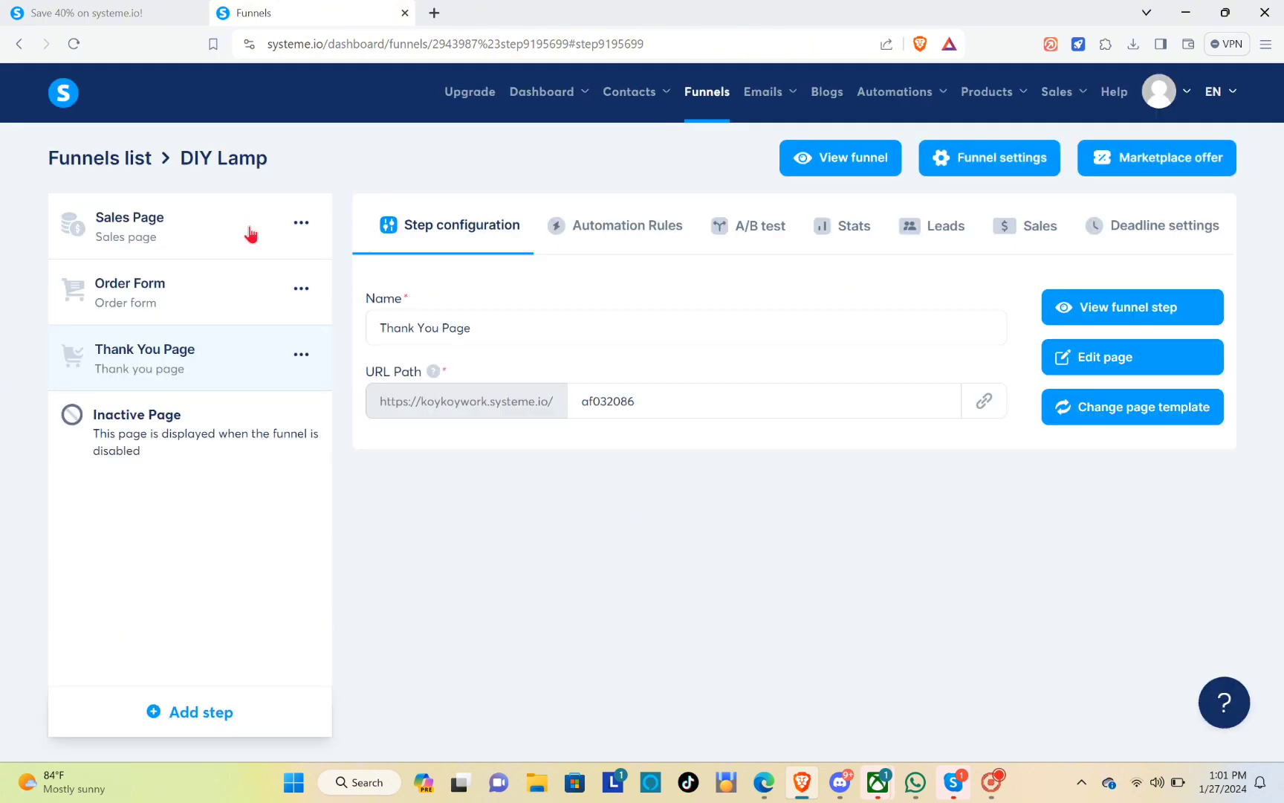
# Step: Add an automation rule with the "New sale" trigger to the funnel's Order Form step
pyautogui.click(100, 281)
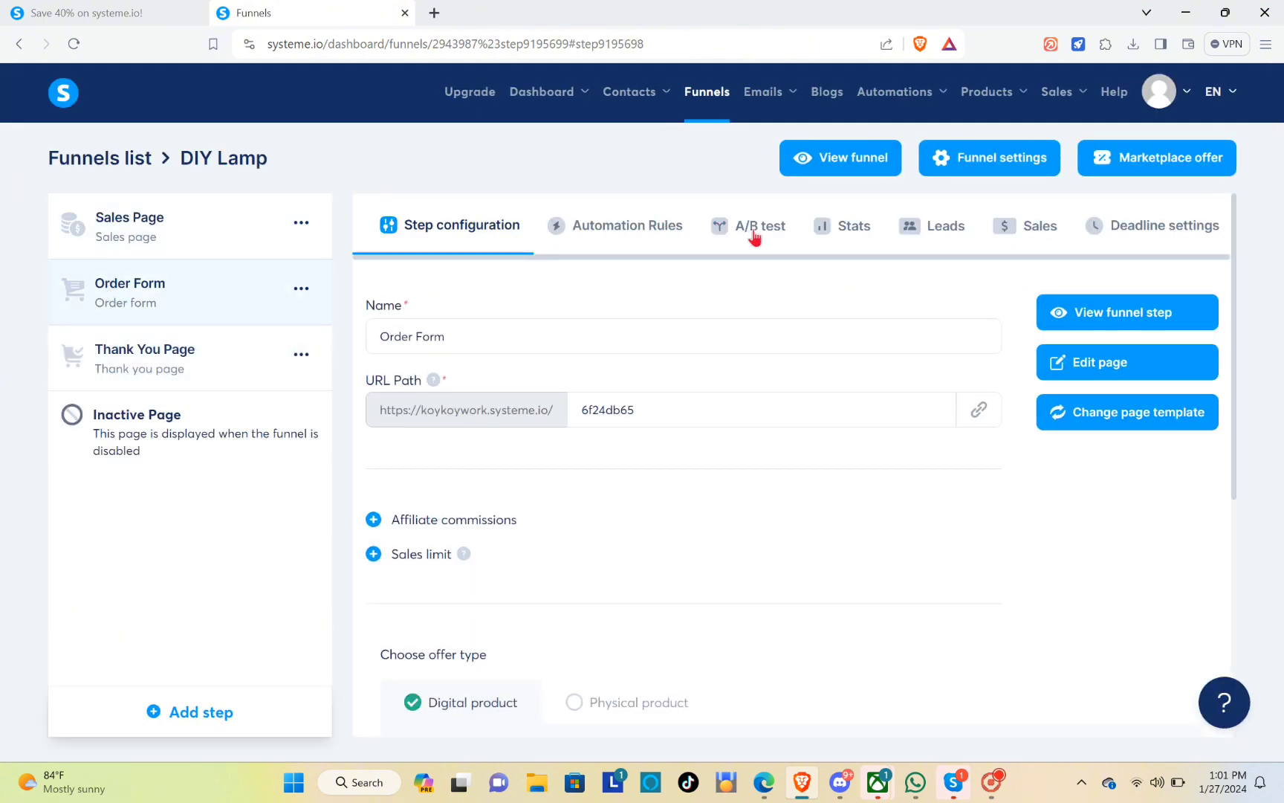
pyautogui.click(603, 234)
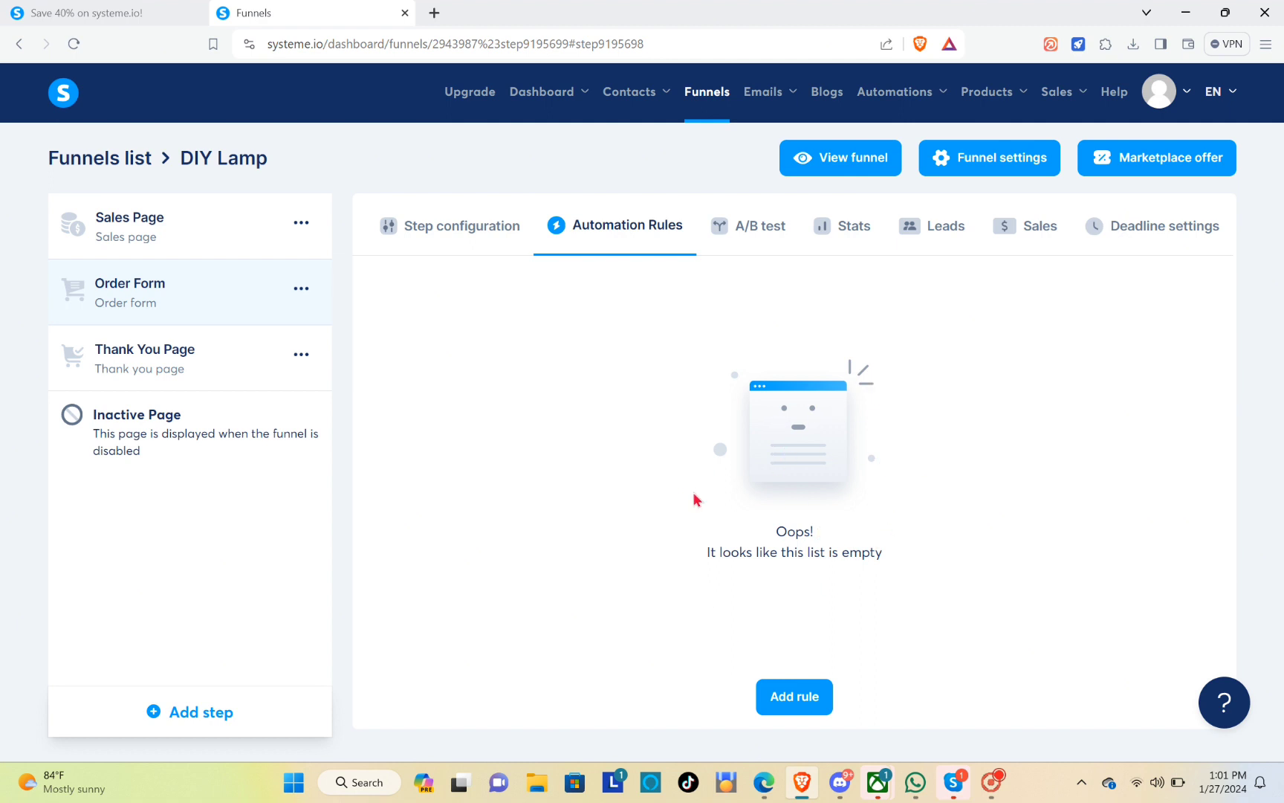
pyautogui.click(809, 699)
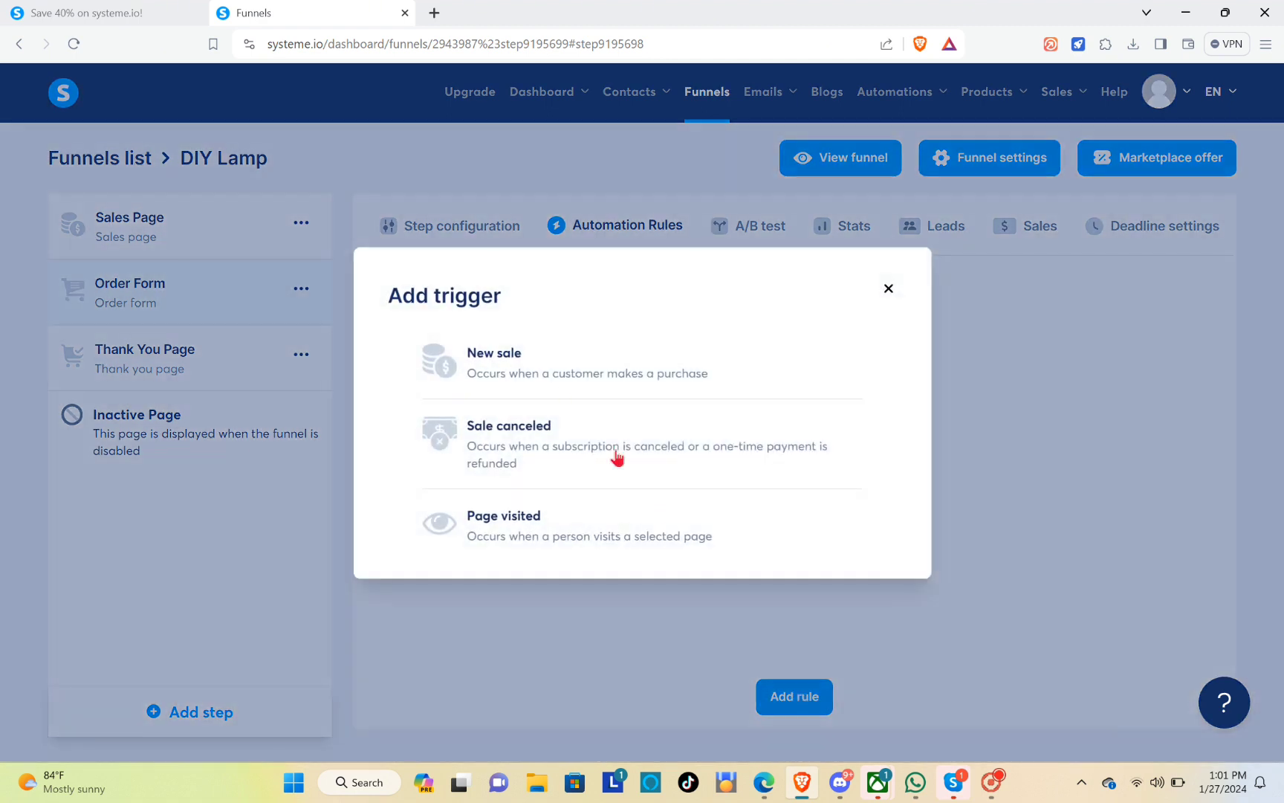
pyautogui.click(502, 366)
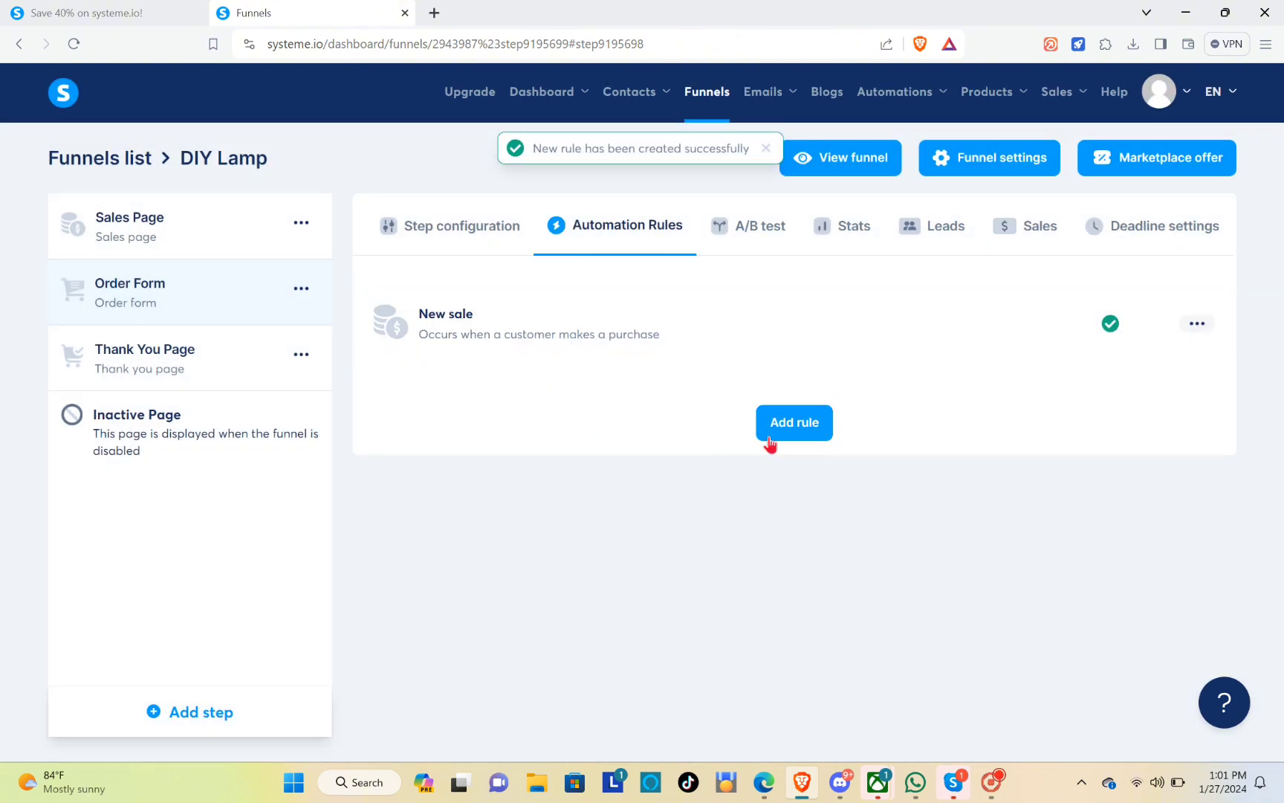
# Step: Give the New sale rule an "Add a tag" action that uses a newly created "BUYER" tag
pyautogui.click(551, 321)
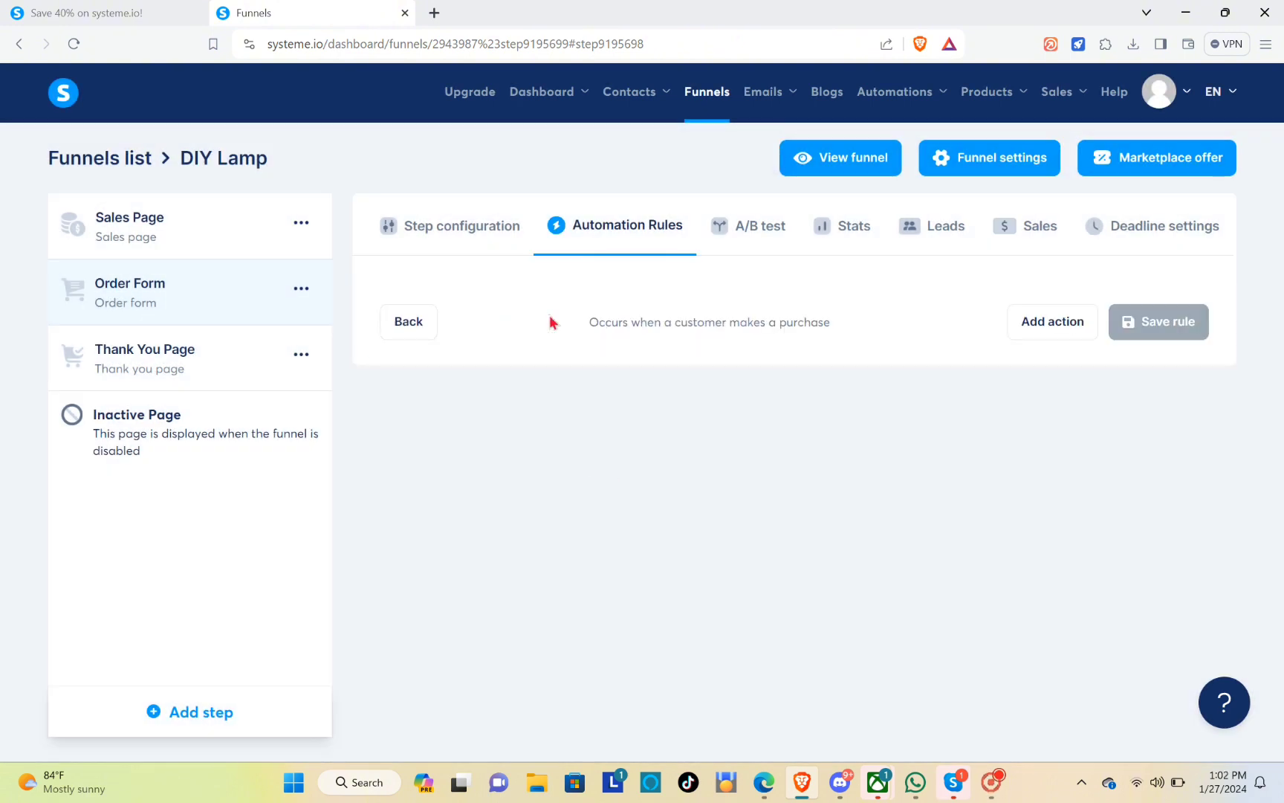
pyautogui.click(1060, 338)
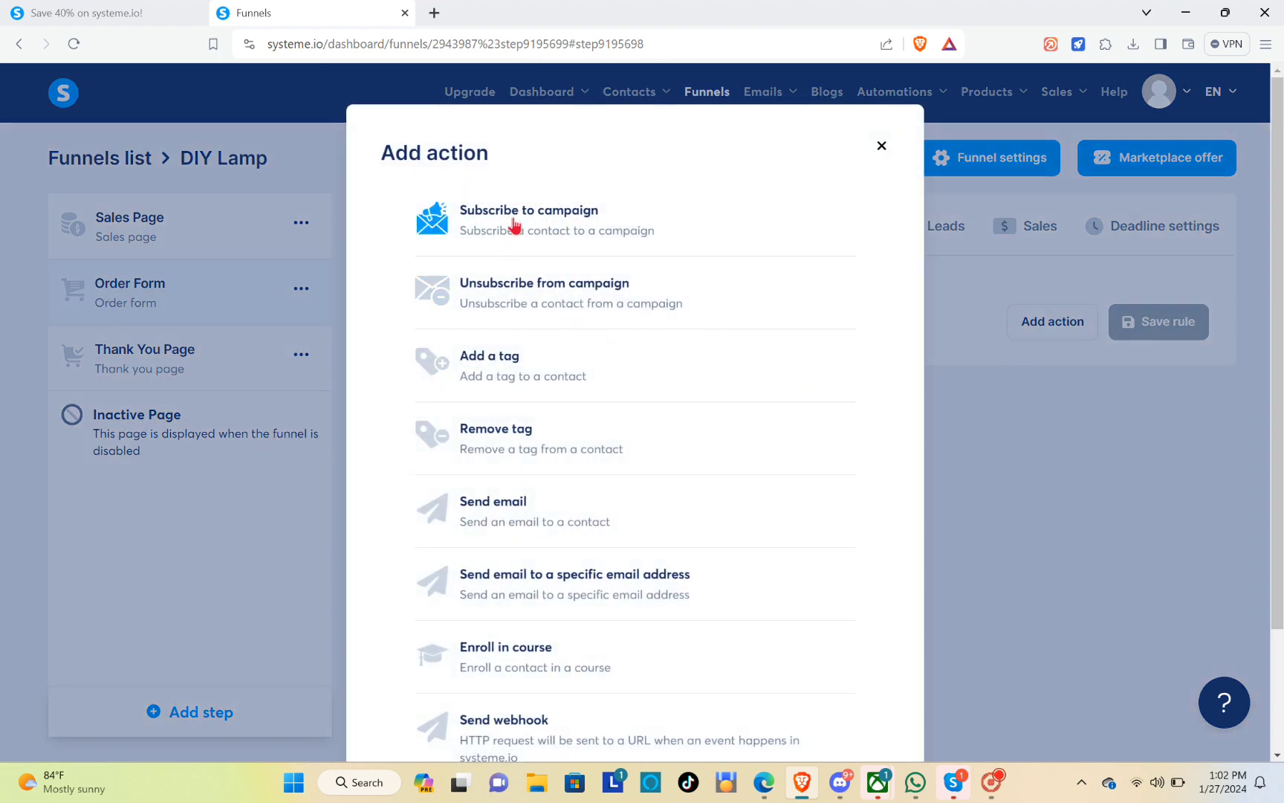
pyautogui.click(508, 373)
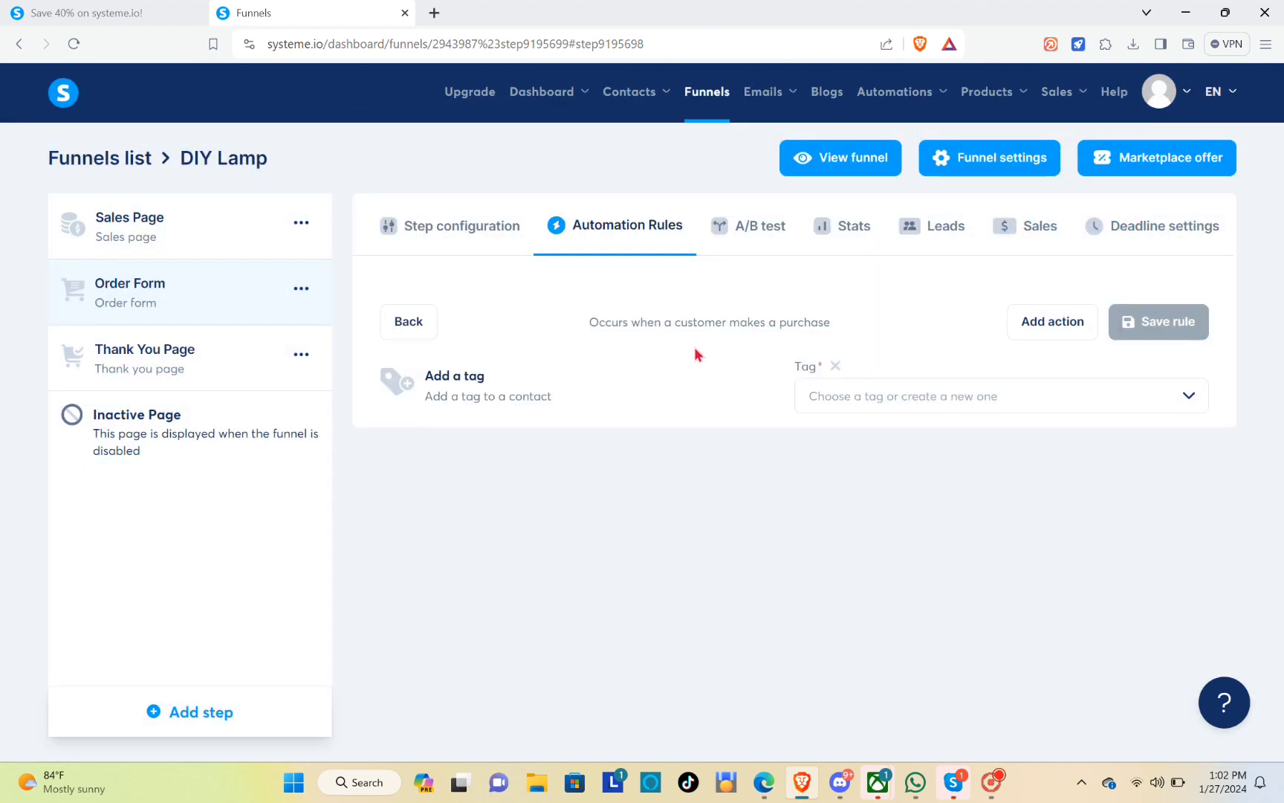
pyautogui.click(913, 394)
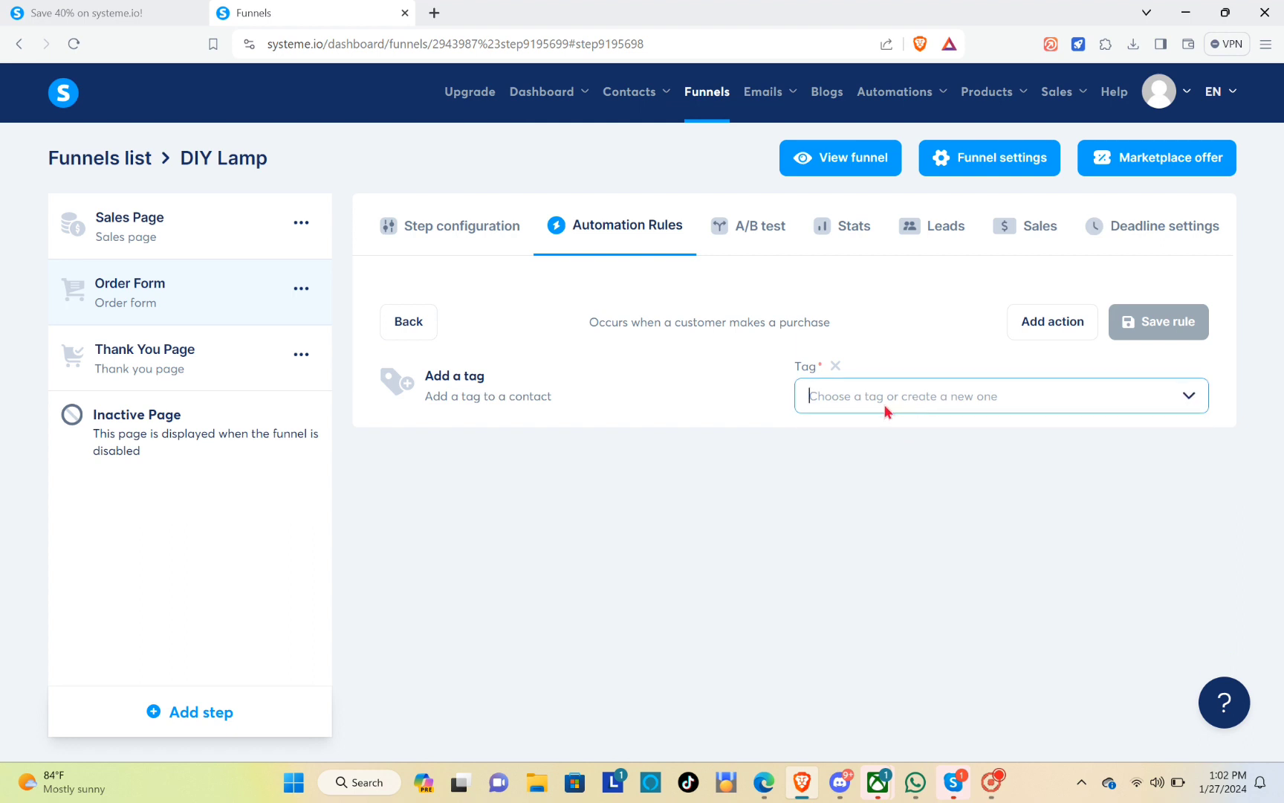
pyautogui.write('BUYER')
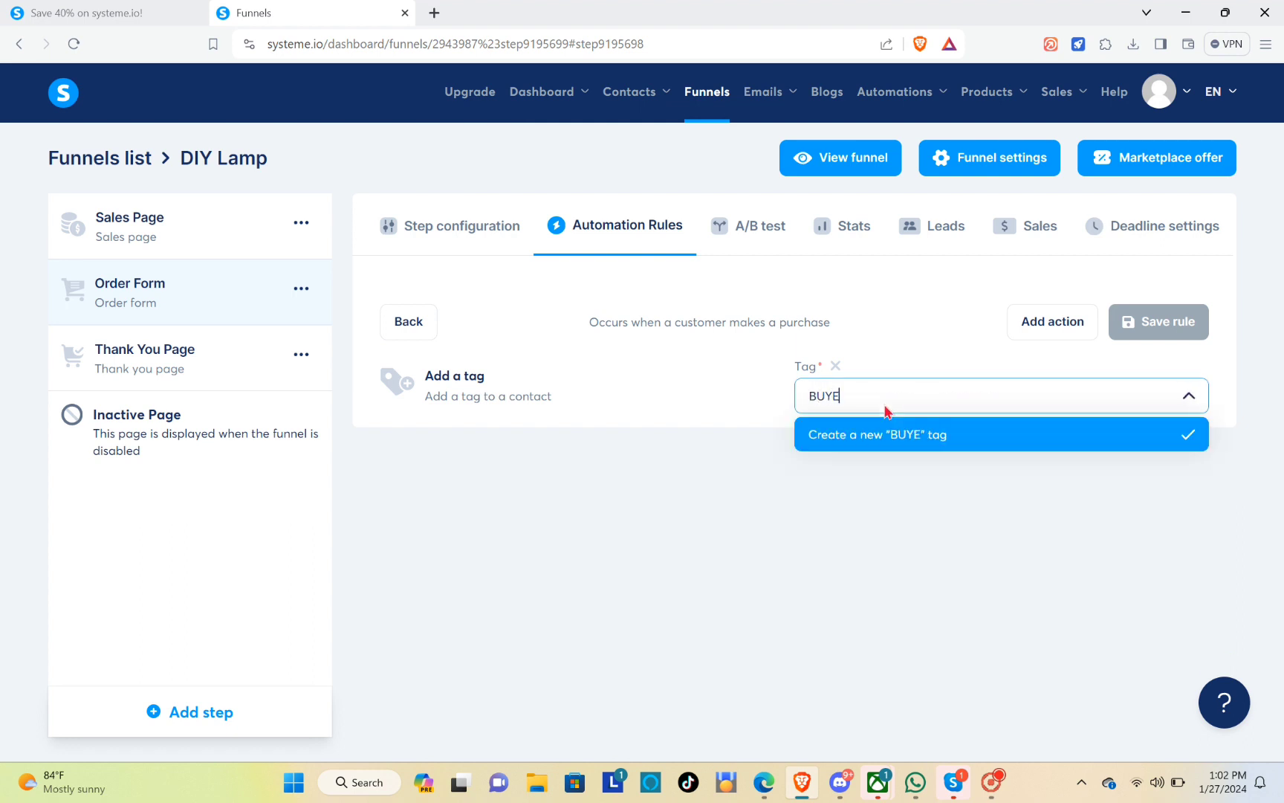
pyautogui.press('Return')
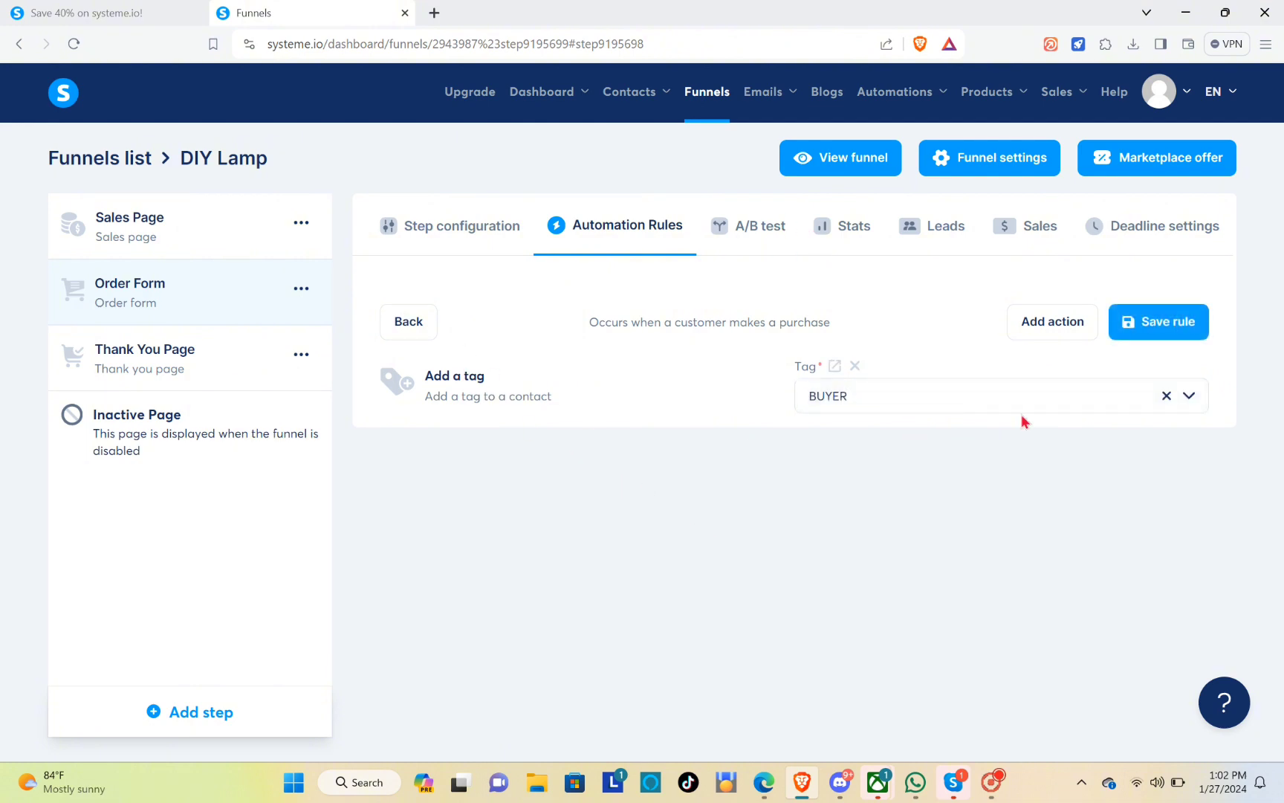
# Step: Try to add a "Subscribe to campaign" action to the New sale rule
pyautogui.click(1071, 335)
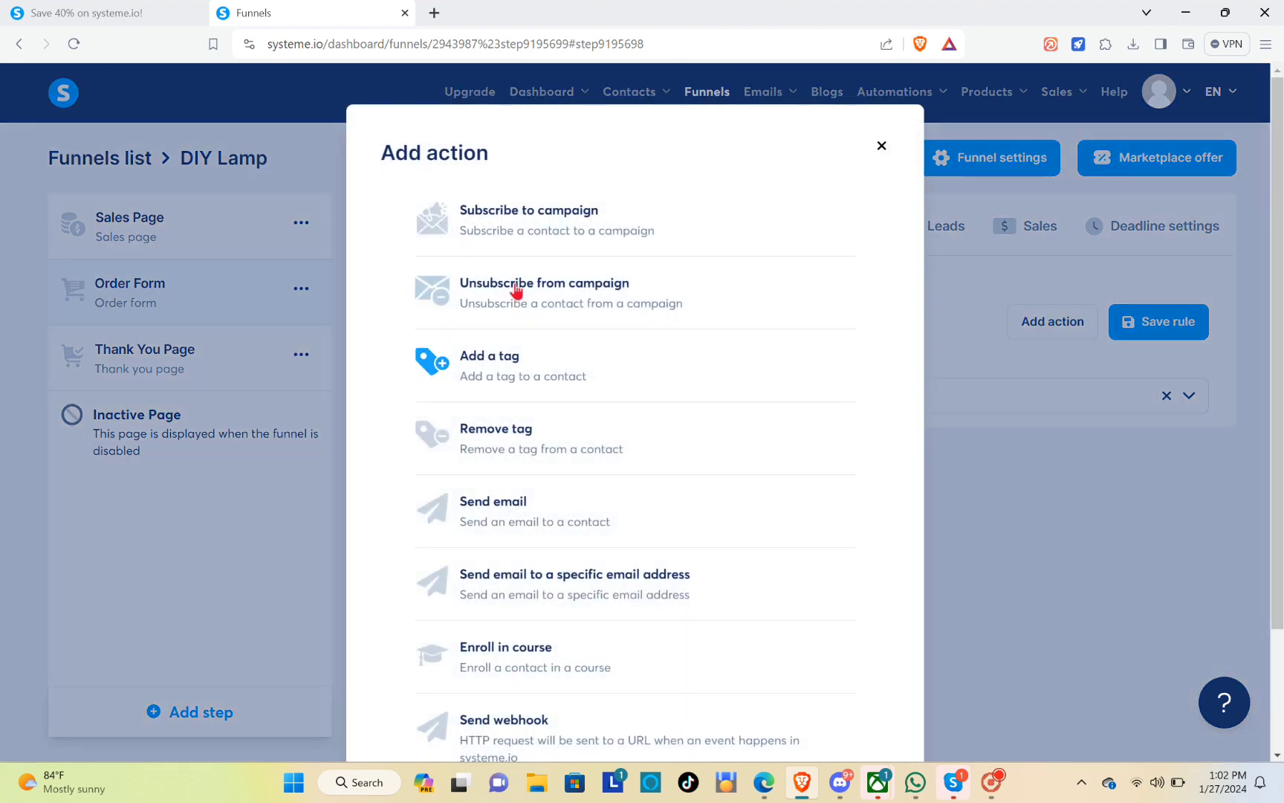
pyautogui.click(515, 233)
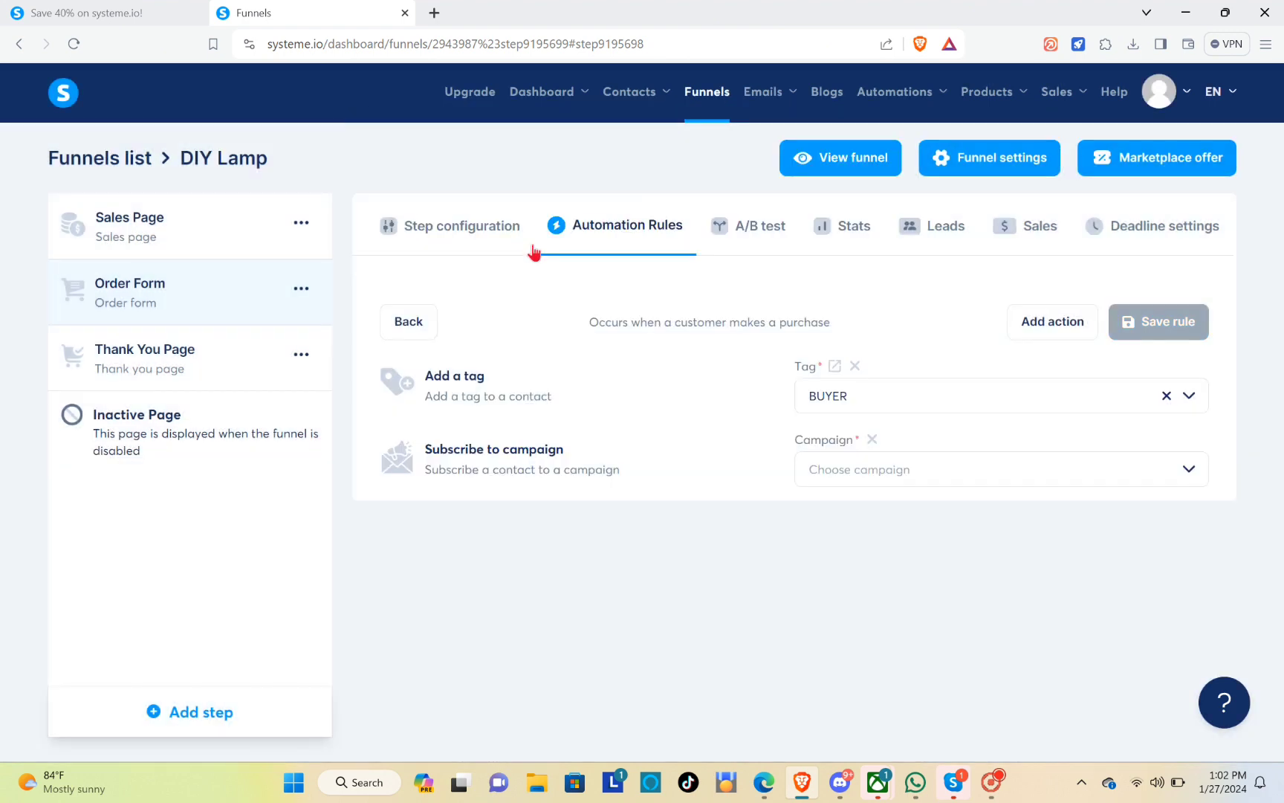
pyautogui.click(901, 471)
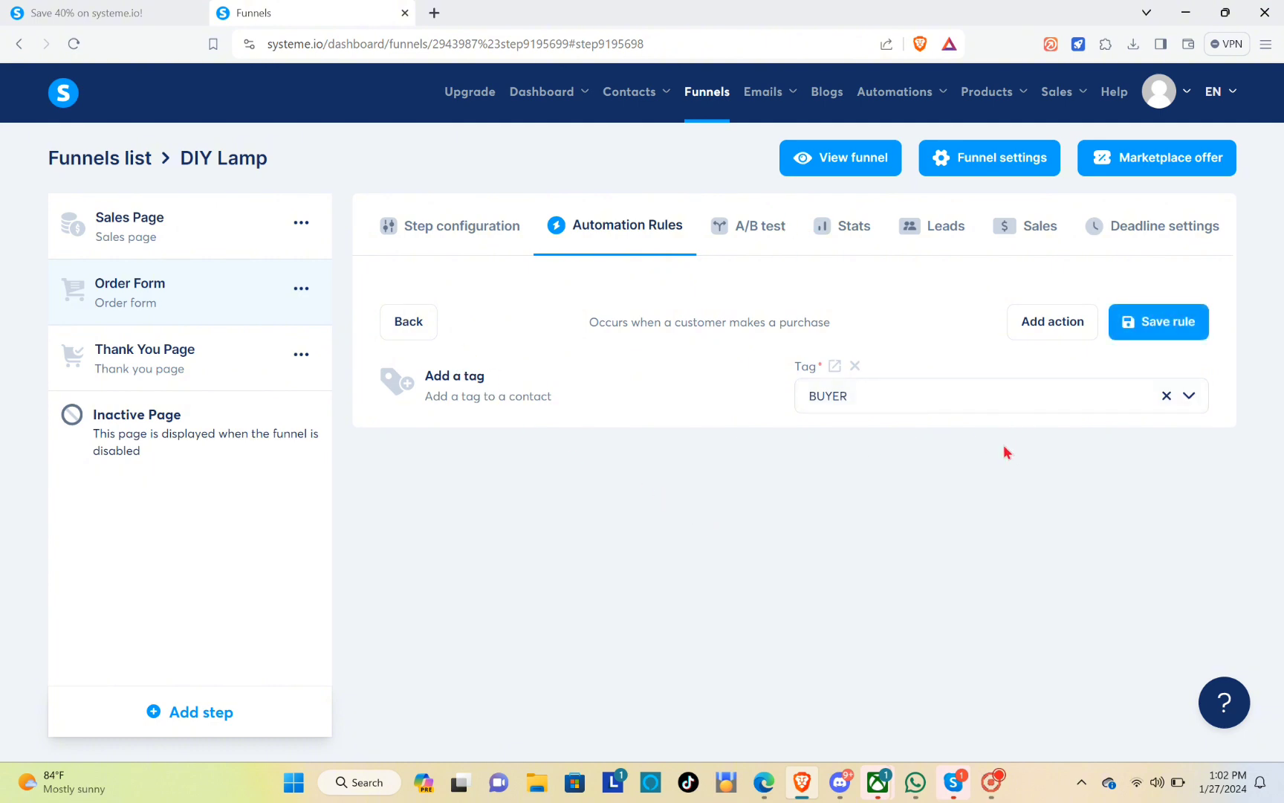
pyautogui.click(1070, 331)
pyautogui.click(1066, 333)
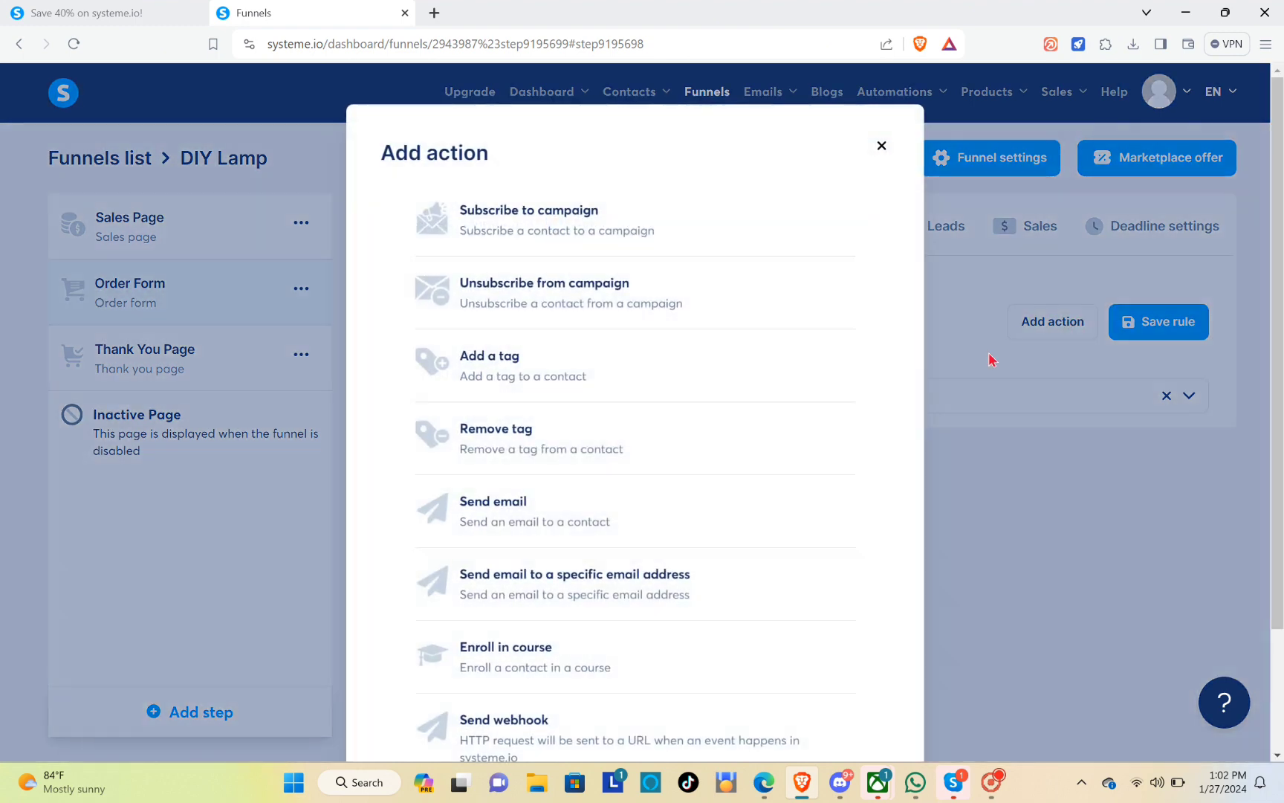
pyautogui.click(527, 366)
# Step: Create an email campaign named "BUYER" with an empty description
pyautogui.moveTo(766, 100)
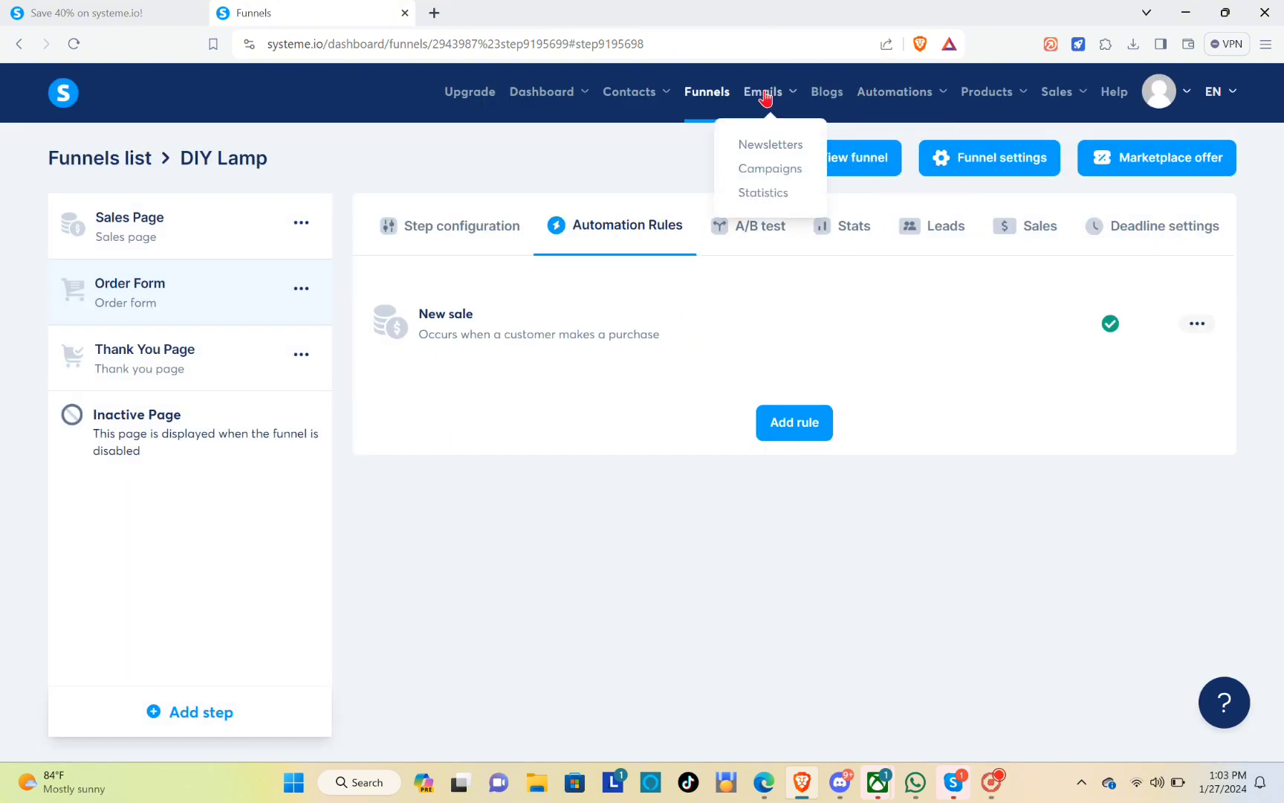
pyautogui.click(769, 170)
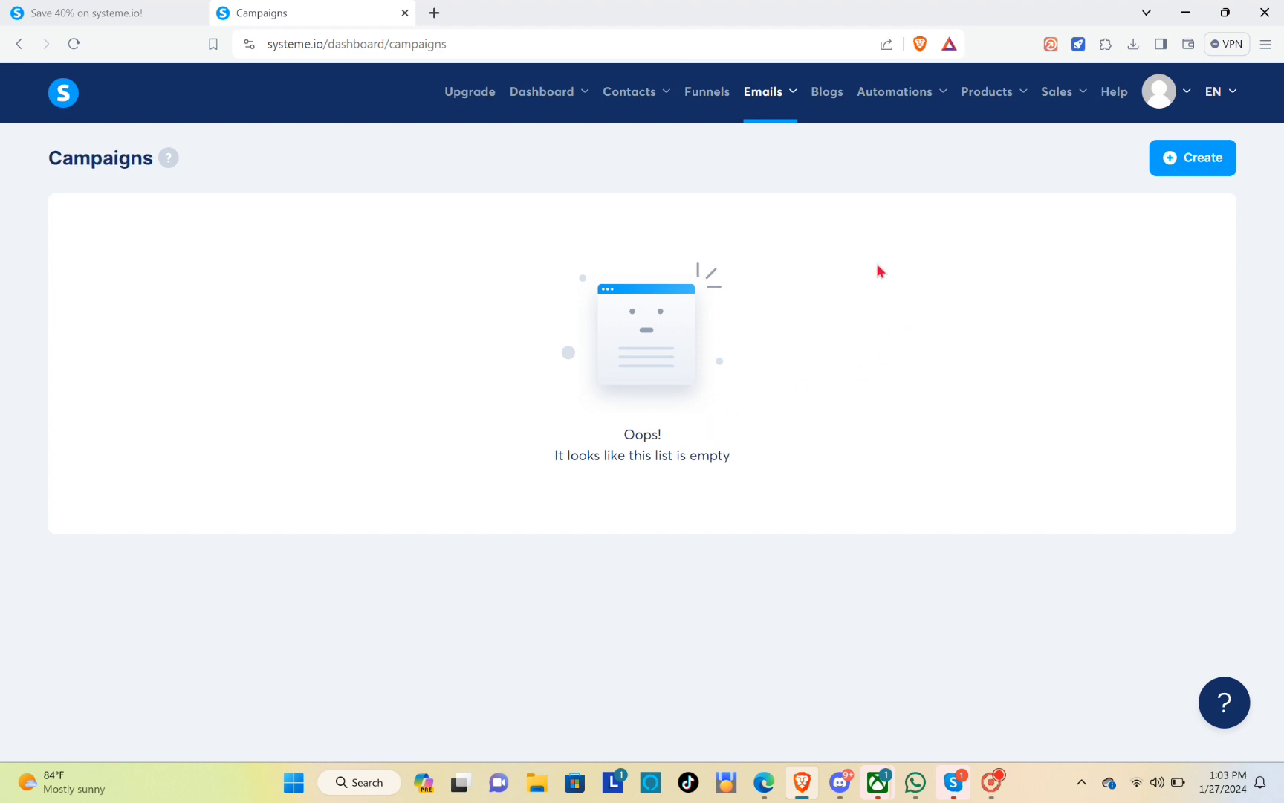
pyautogui.click(1172, 163)
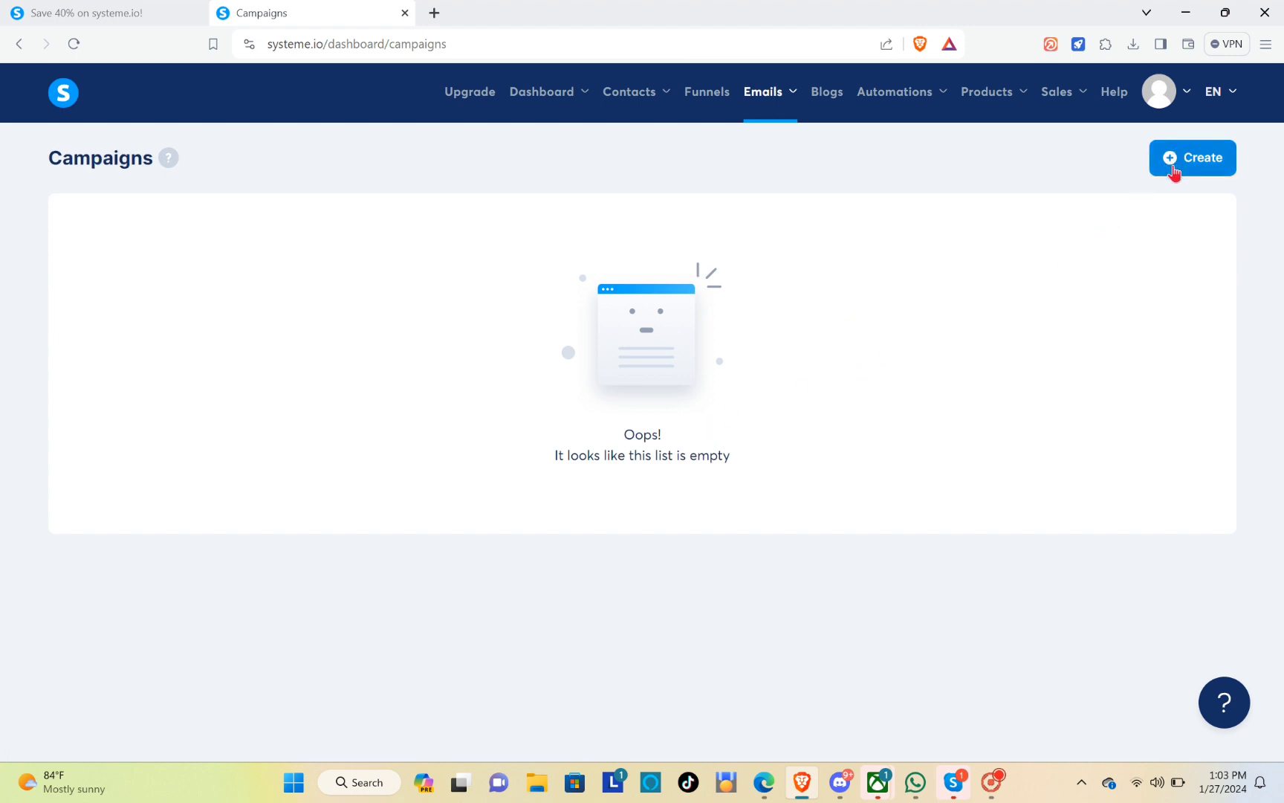
pyautogui.click(531, 353)
pyautogui.write('BUYER')
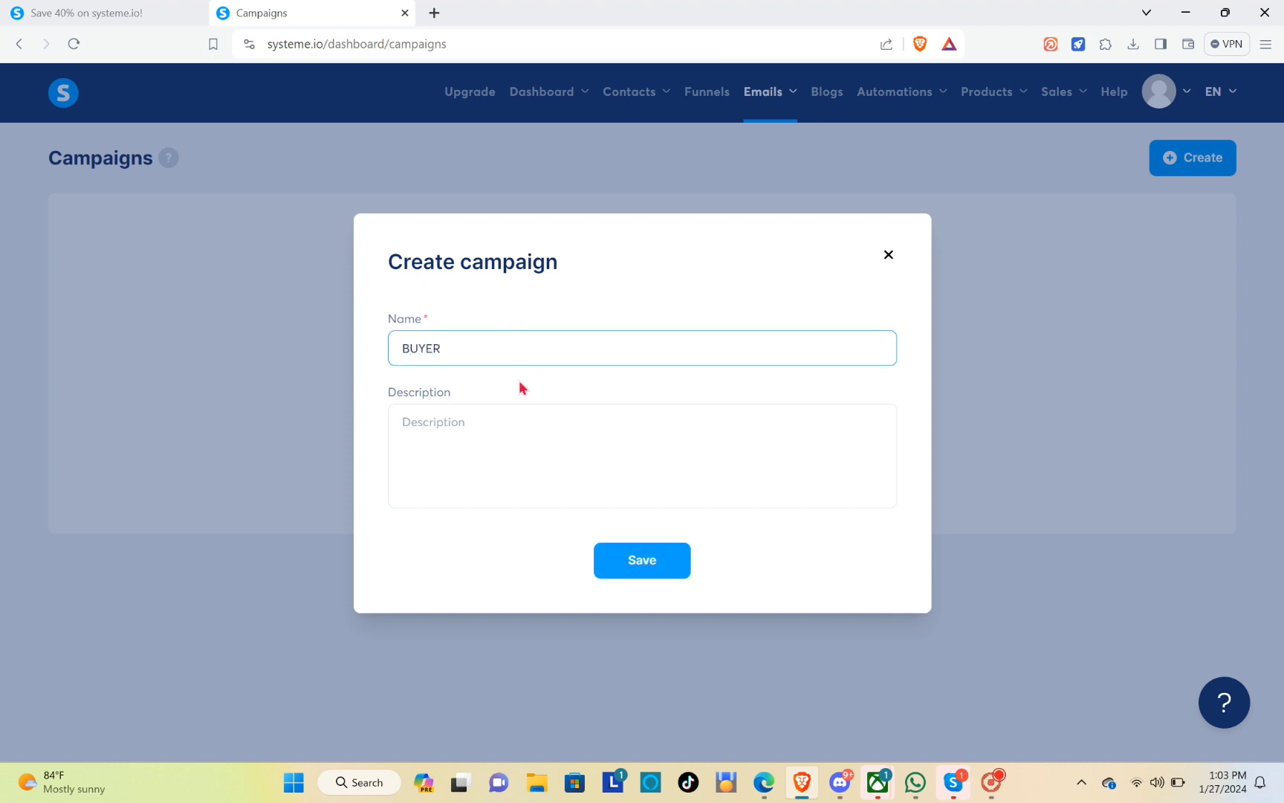
pyautogui.click(490, 435)
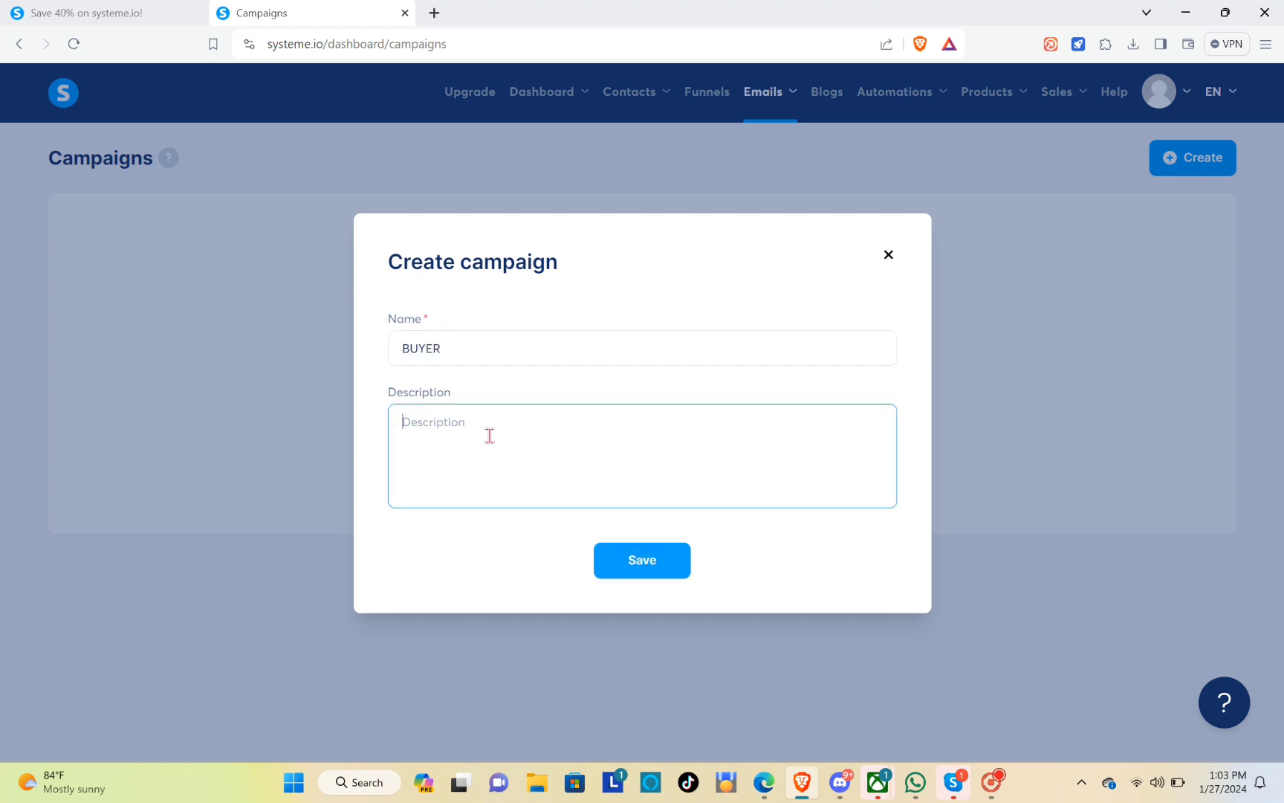
pyautogui.click(651, 561)
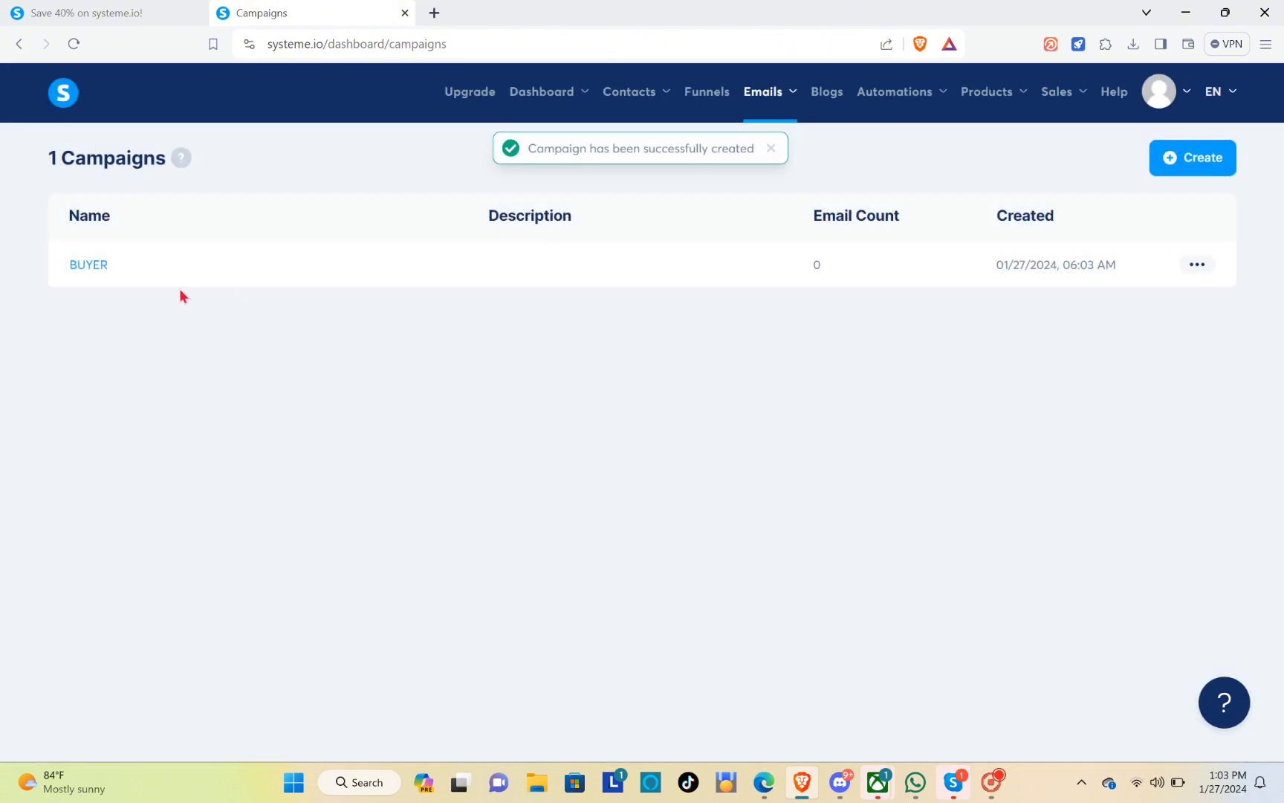
# Step: Create an email step in the BUYER campaign with the subject "THANK YOU HERE IS YOUR PRODUCT!", using the classic editor
pyautogui.click(80, 267)
pyautogui.click(1192, 158)
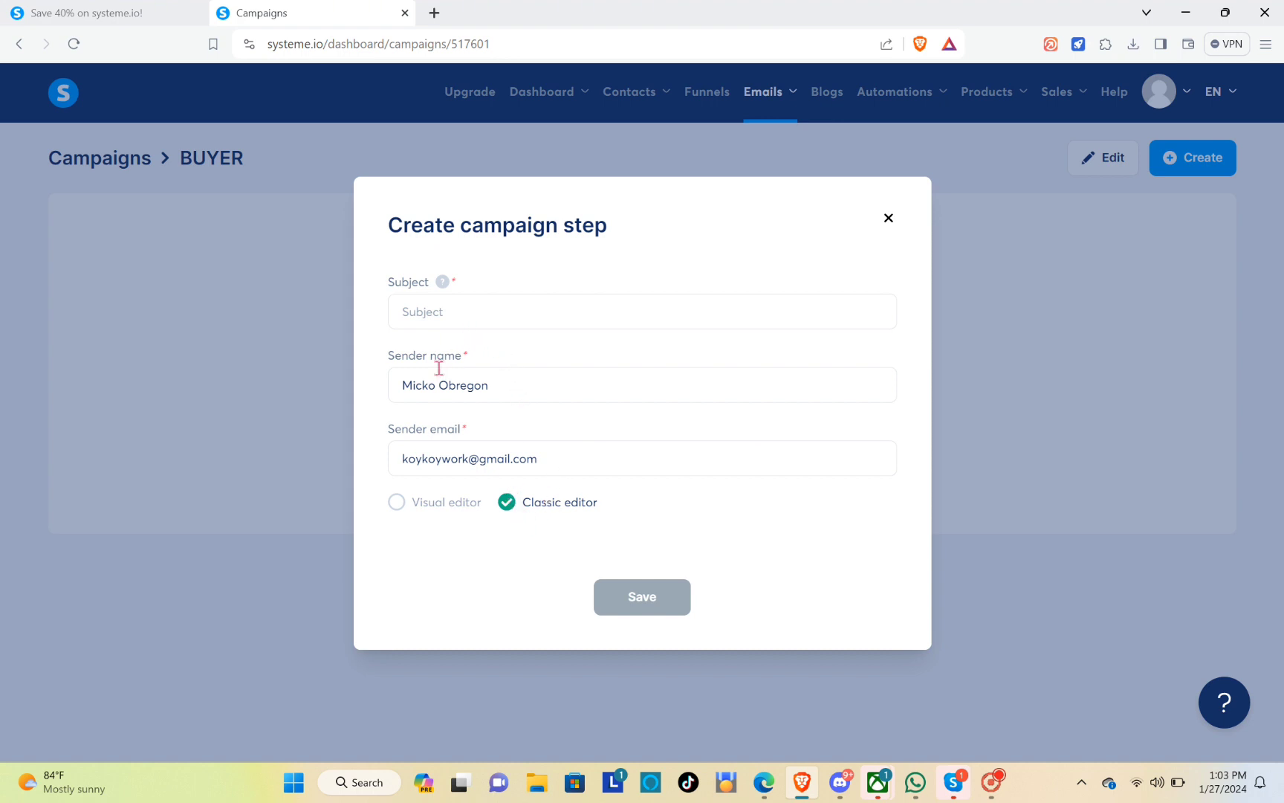
pyautogui.click(453, 320)
pyautogui.write('THANK YO')
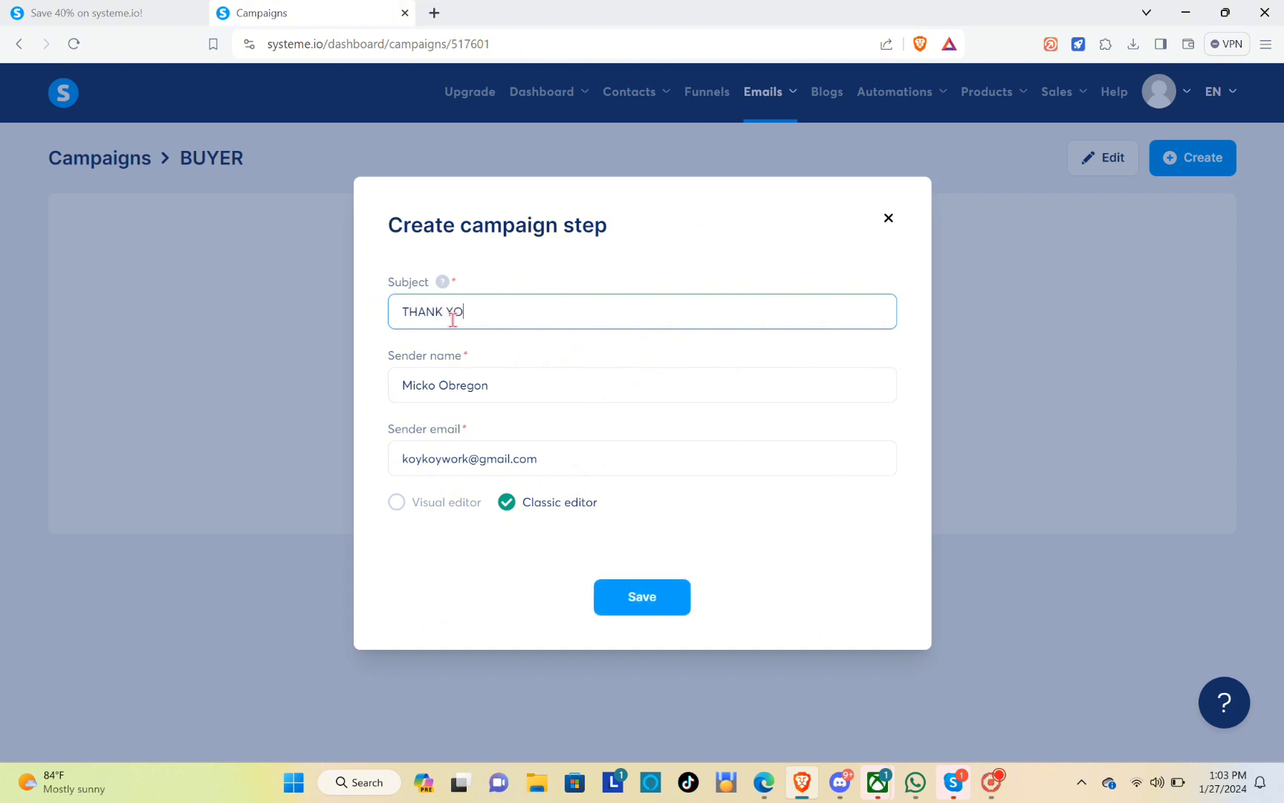
pyautogui.write('U HERE IS YOUR PRODUCT!')
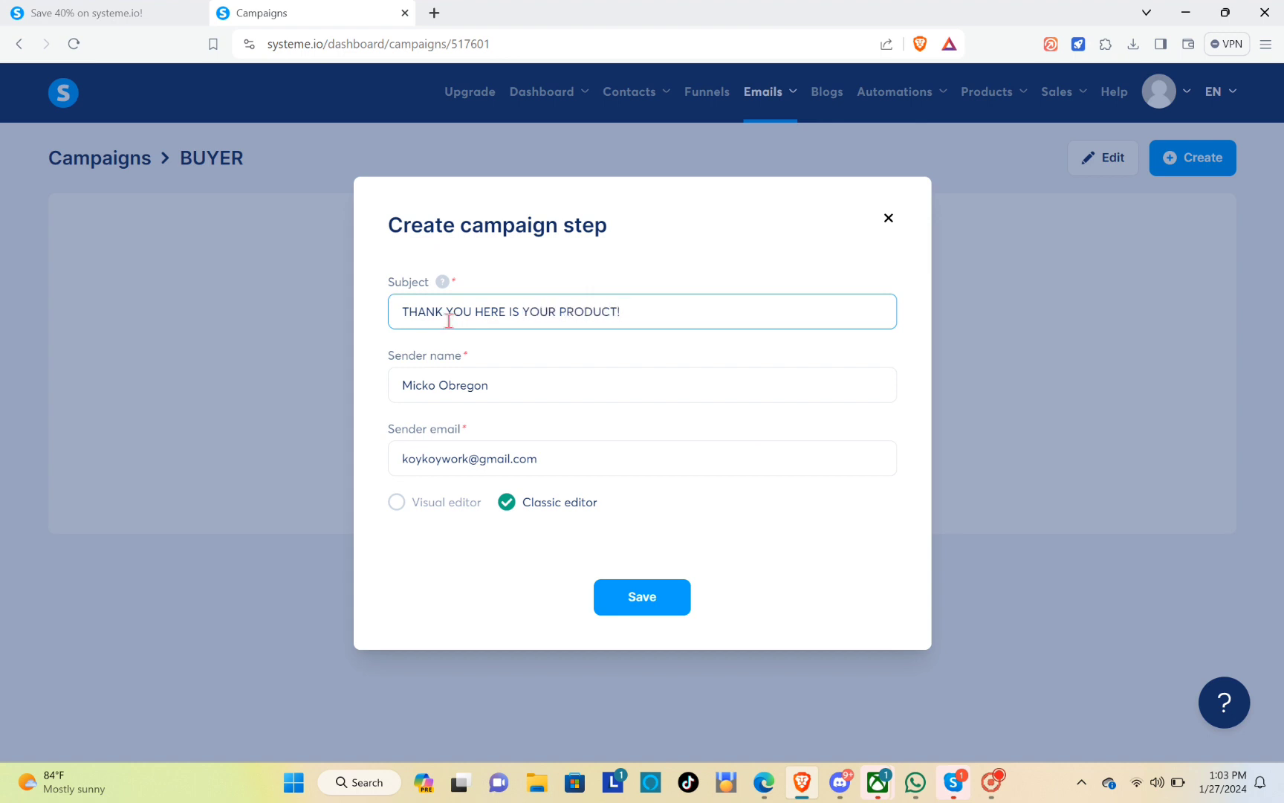
pyautogui.click(645, 608)
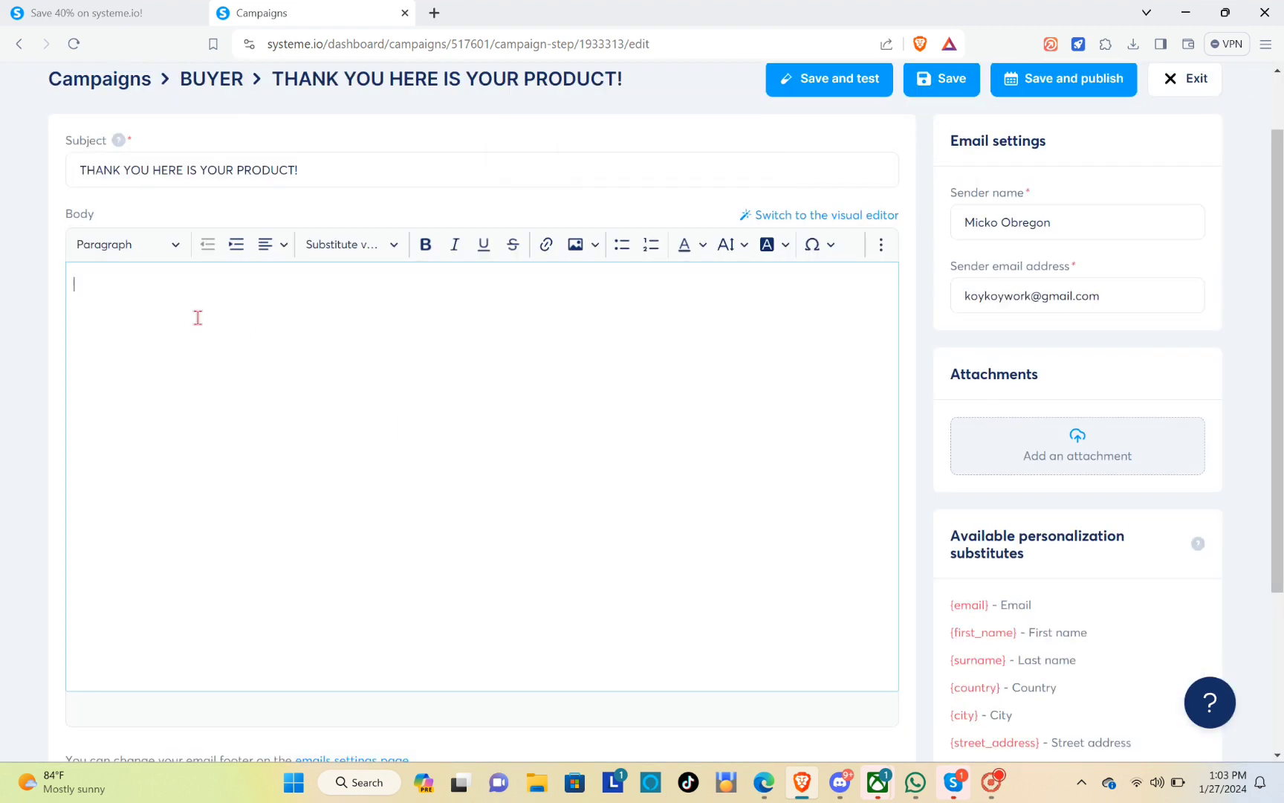
# Step: Write "THANK YOU HERE IS OUR LINK TO YOUR PRODUCT:" as the email body
pyautogui.click(195, 317)
pyautogui.write('THANK YOU HERE IS OIU')
pyautogui.write(' LINK:')
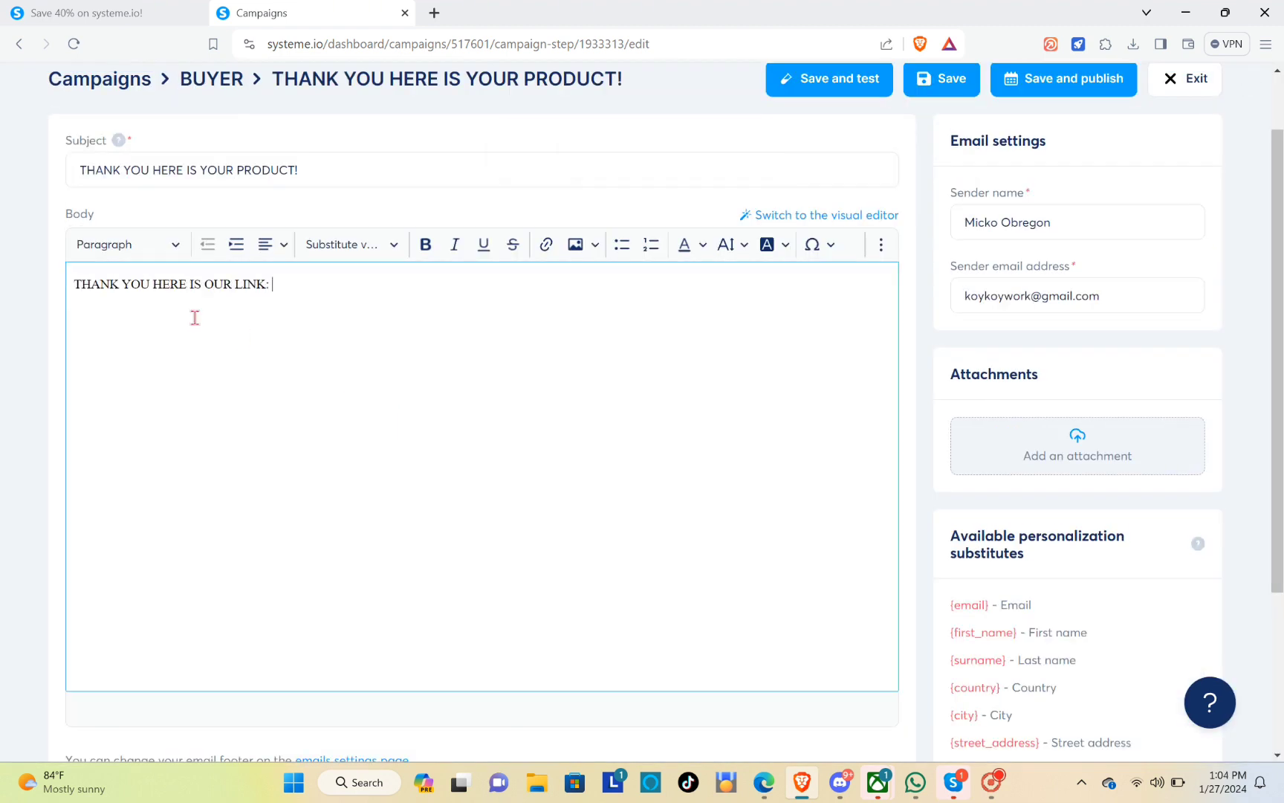
pyautogui.write('YOUR PR')
pyautogui.write('PRODUCT')
pyautogui.moveTo(235, 284); pyautogui.dragTo(388, 289)
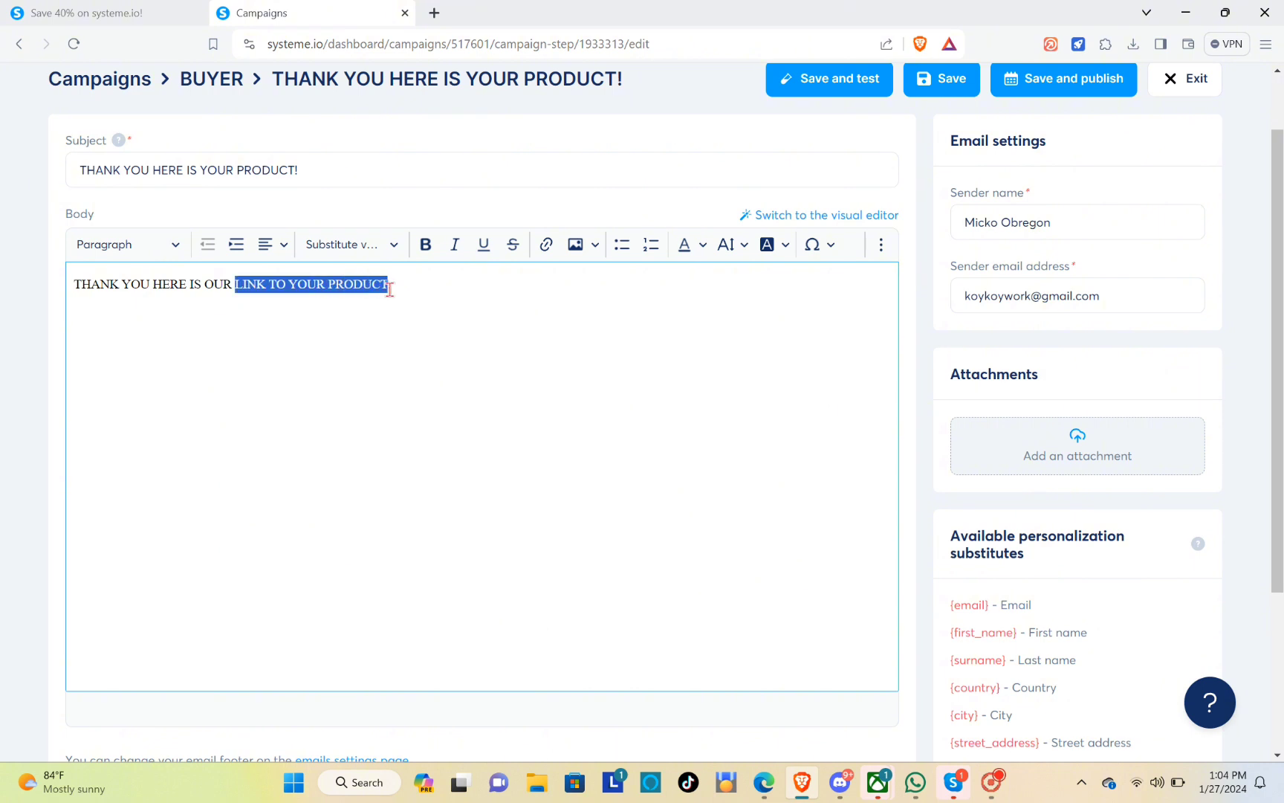
pyautogui.click(546, 244)
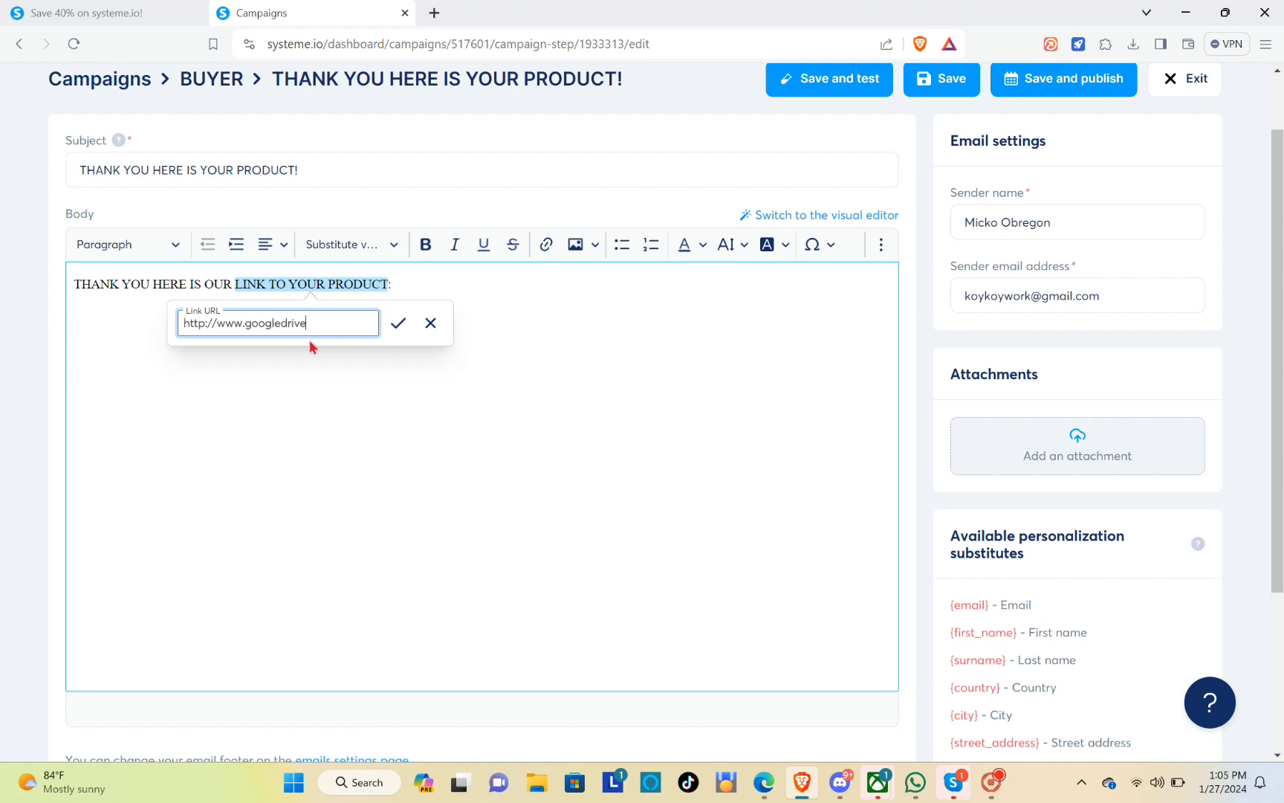
pyautogui.click(399, 323)
pyautogui.click(399, 392)
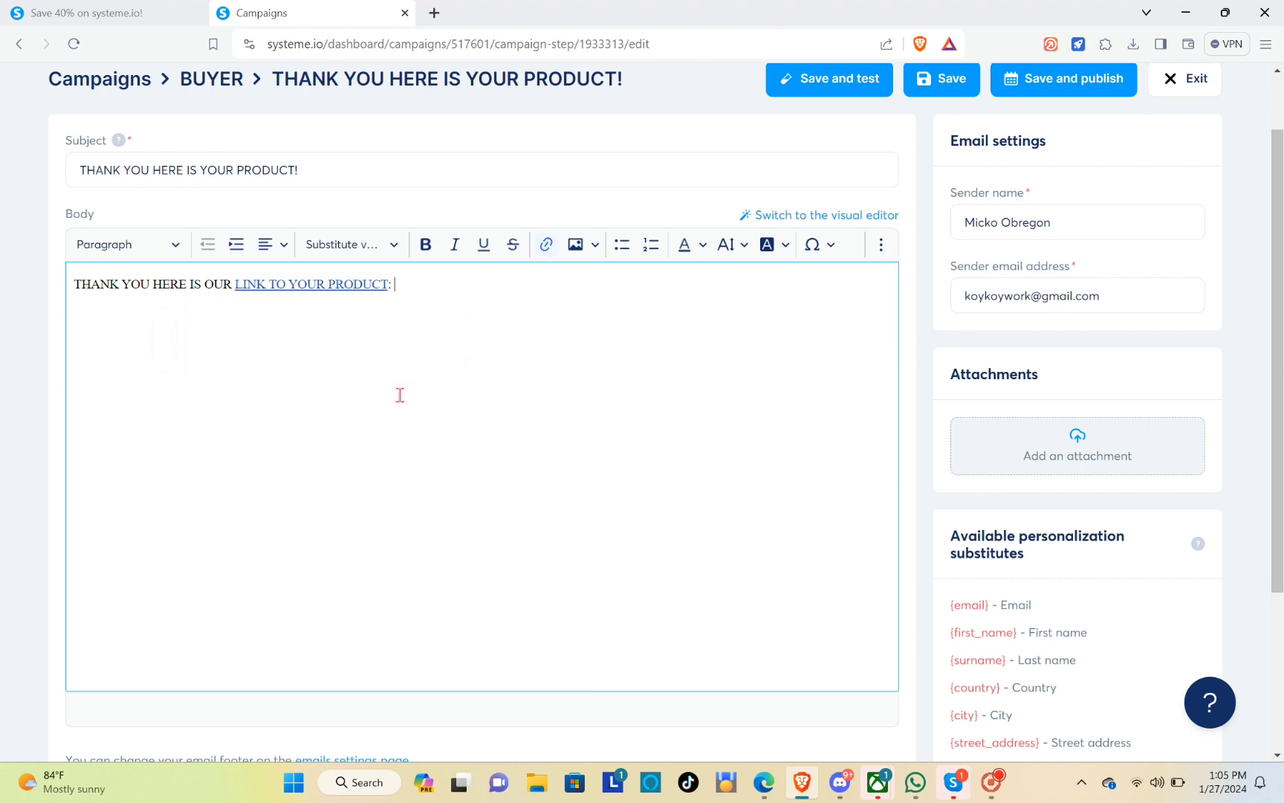
# Step: Check the product link in the email body, and save and activate the email with a sending delay of 1 minute
pyautogui.click(300, 293)
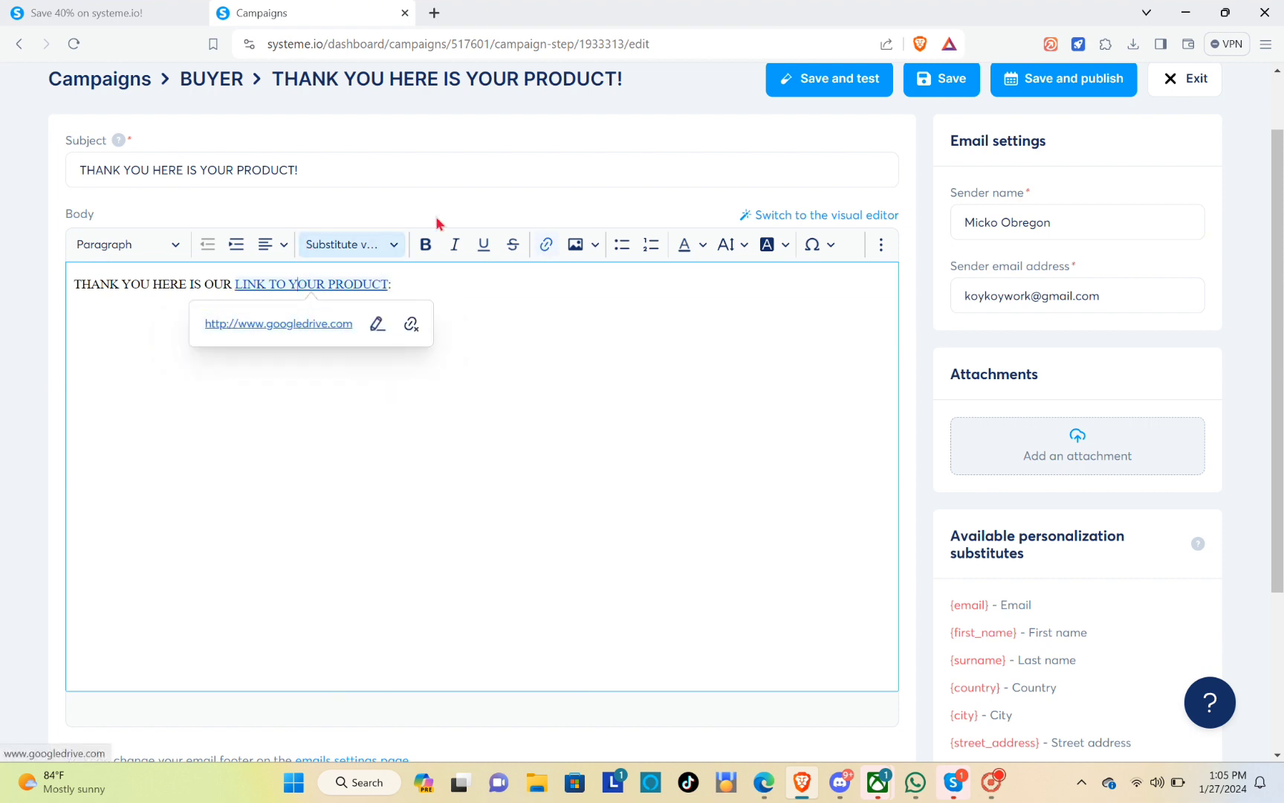
pyautogui.click(474, 391)
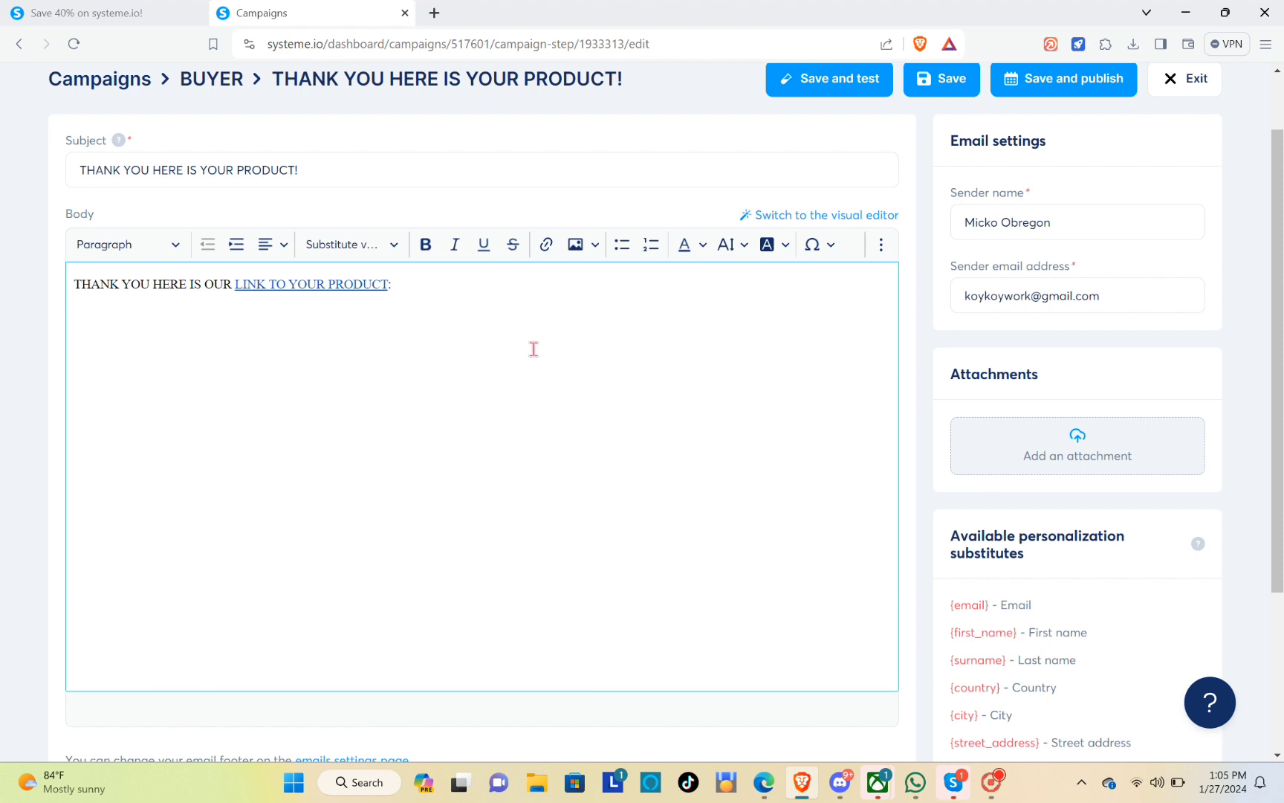
pyautogui.click(1064, 78)
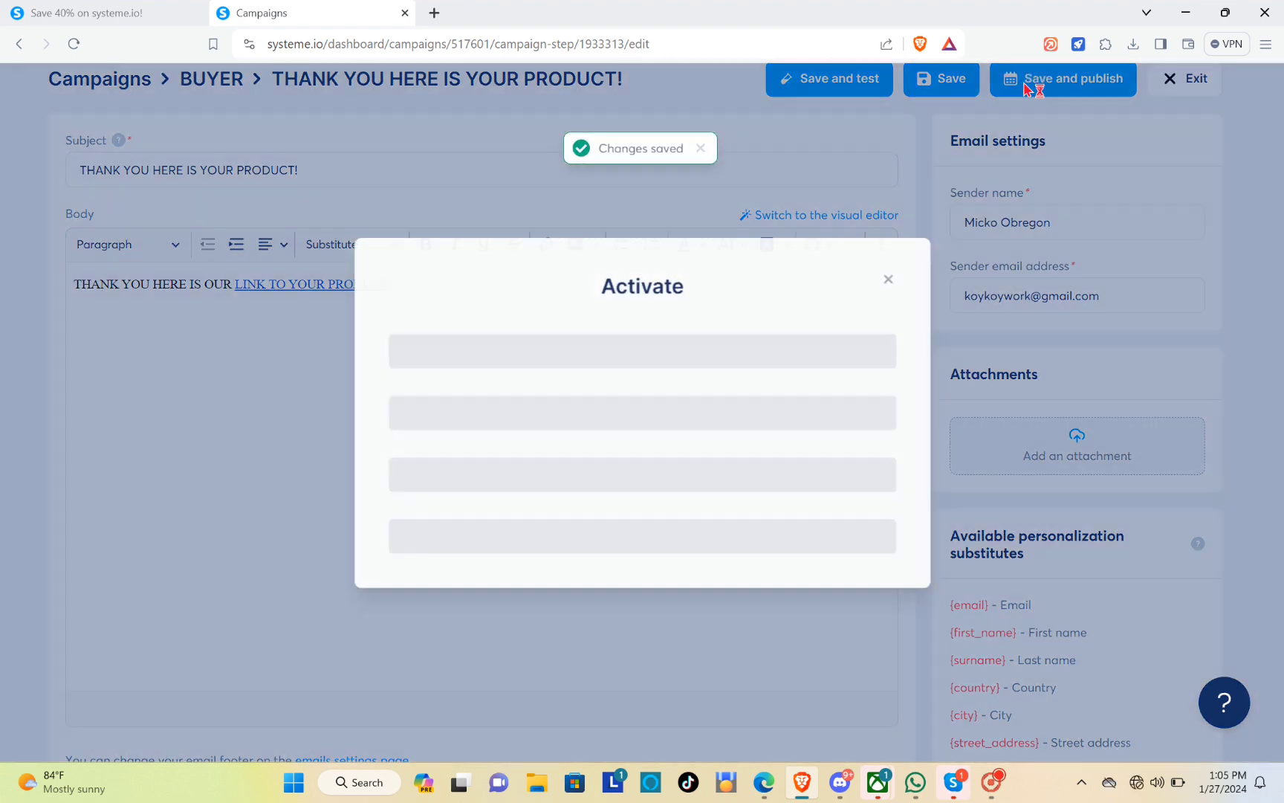
pyautogui.click(548, 360)
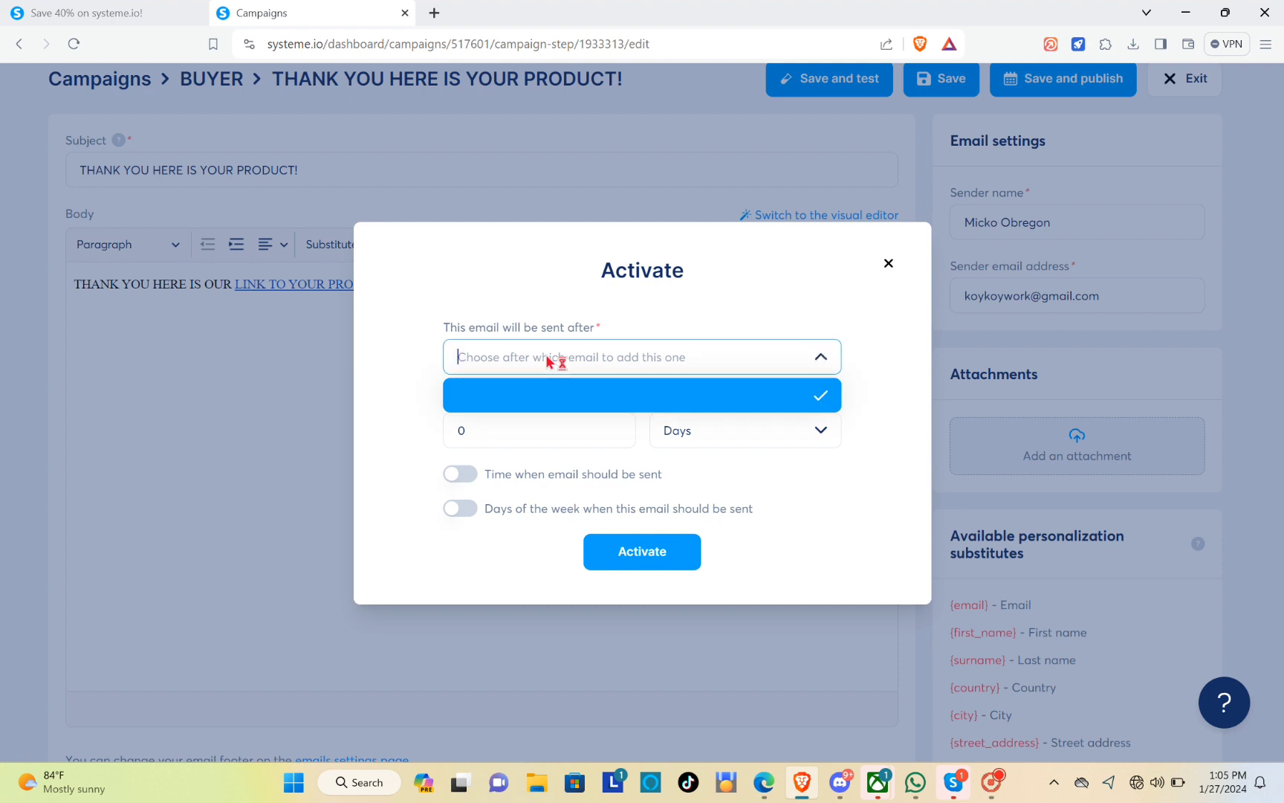
pyautogui.click(500, 441)
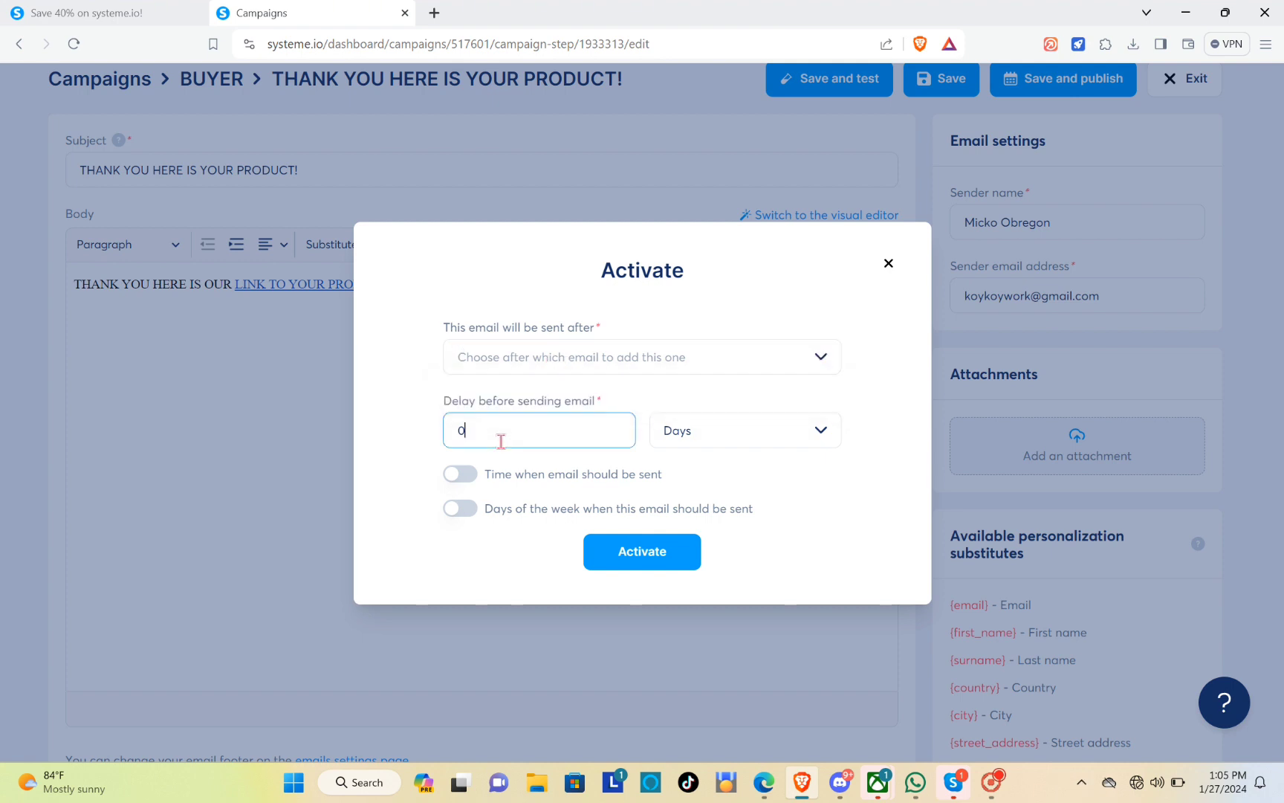
pyautogui.press('BackSpace')
pyautogui.write('1')
pyautogui.click(672, 433)
pyautogui.click(715, 550)
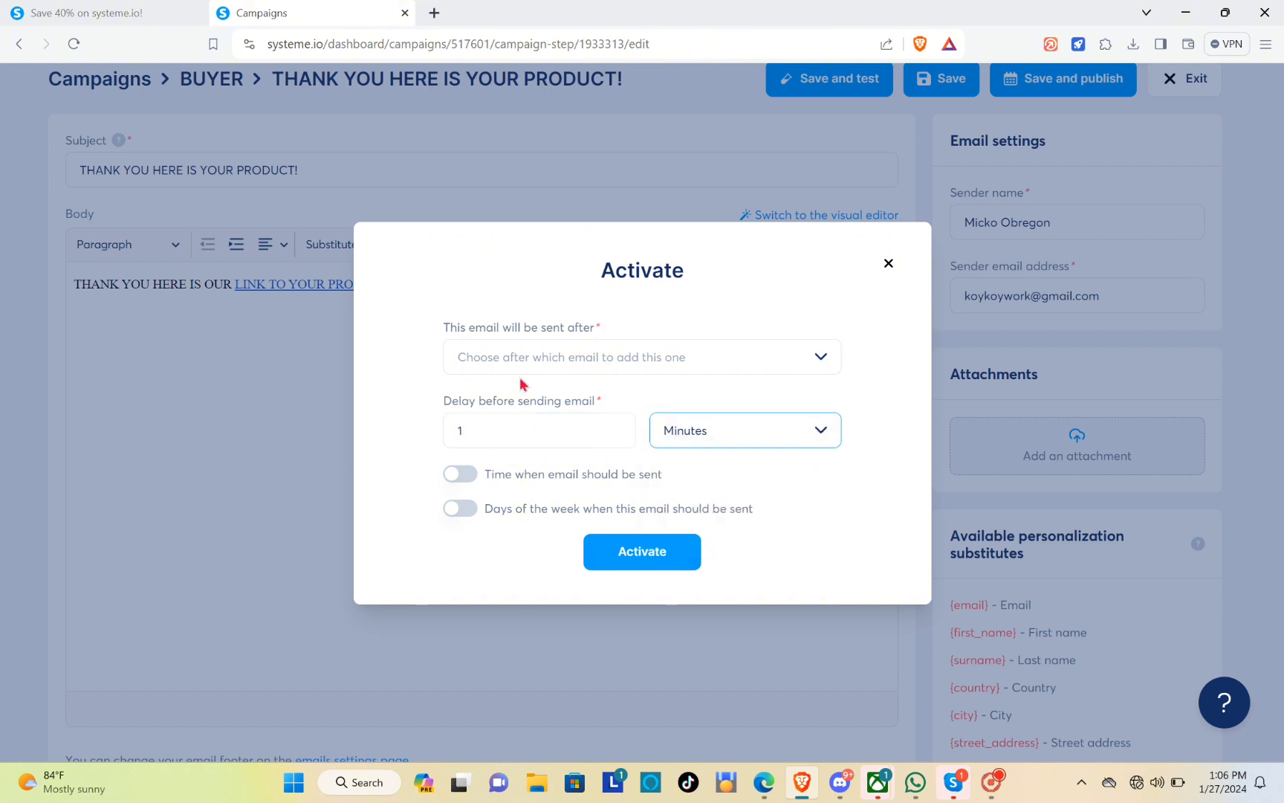
pyautogui.click(651, 561)
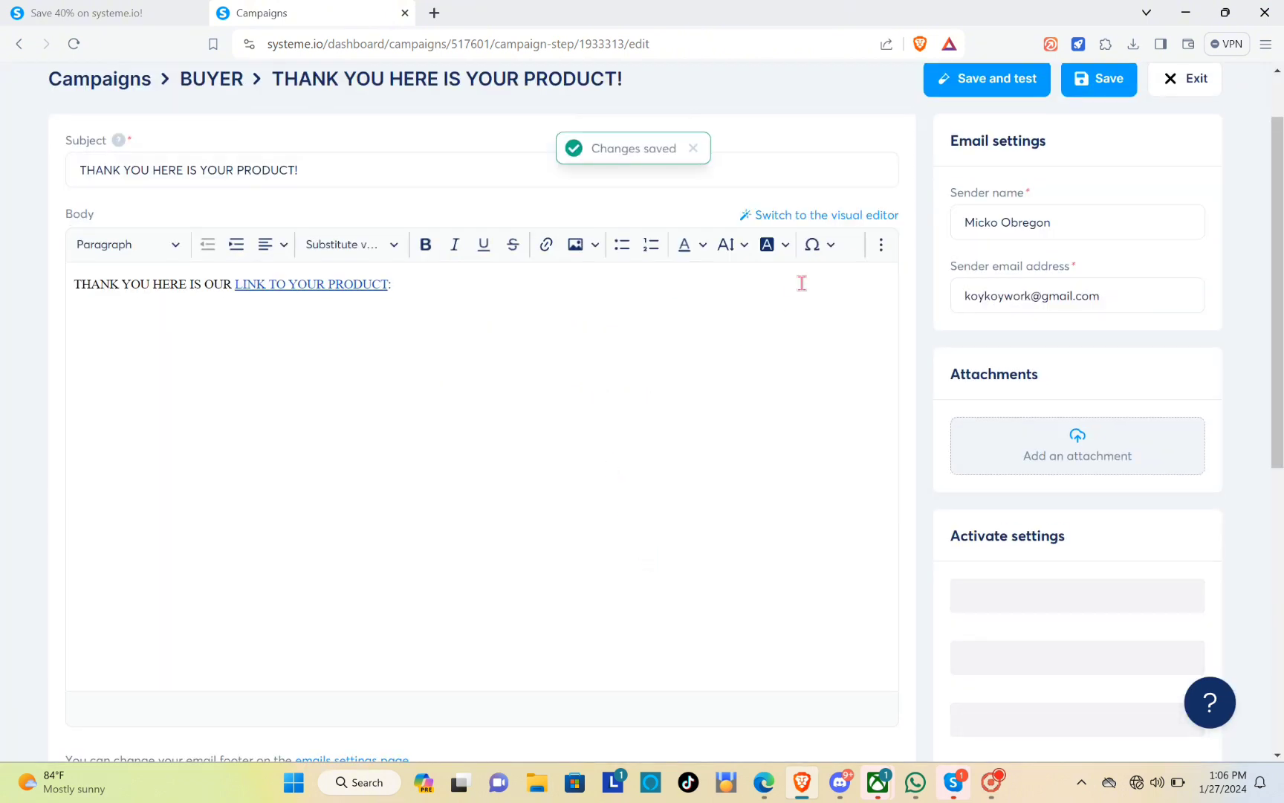
pyautogui.scroll(2, 1058, 188)
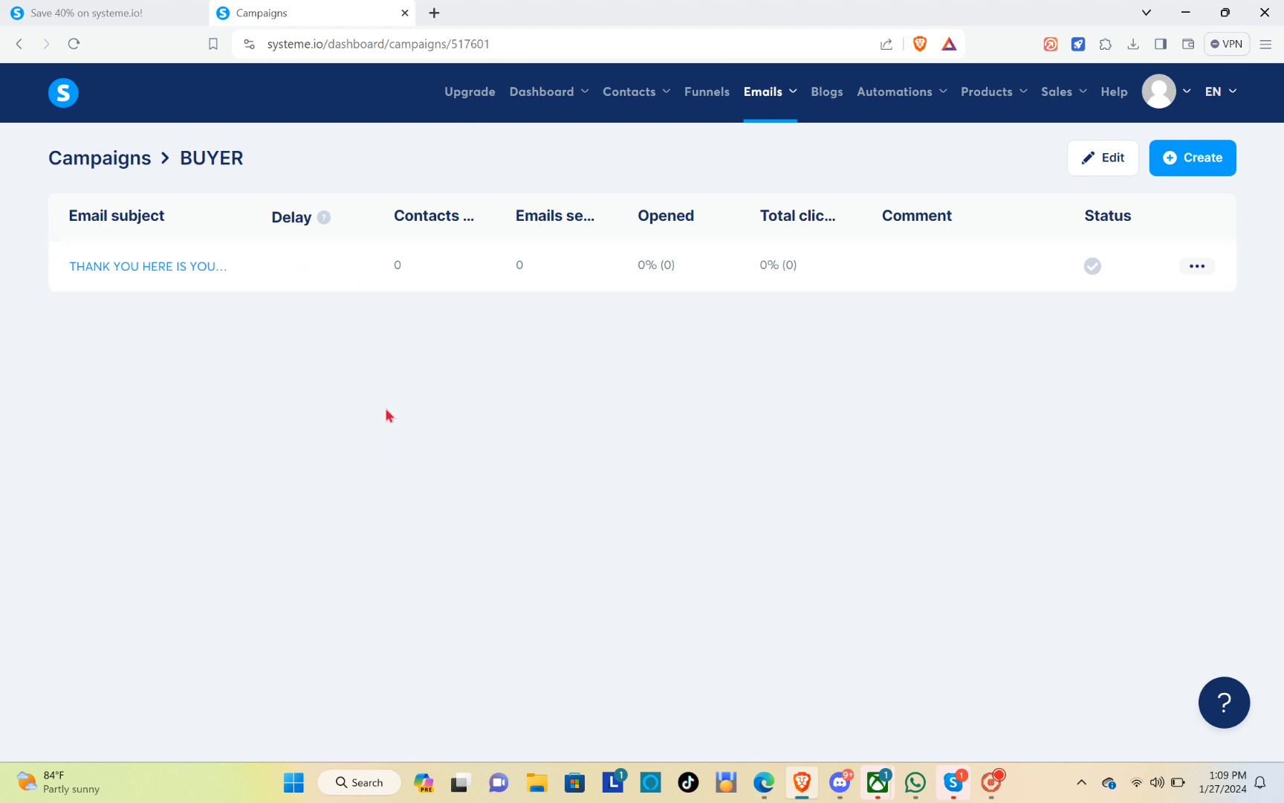
# Step: Open the DIY Lamp funnel and view the automation rules of its Order Form step
pyautogui.click(708, 104)
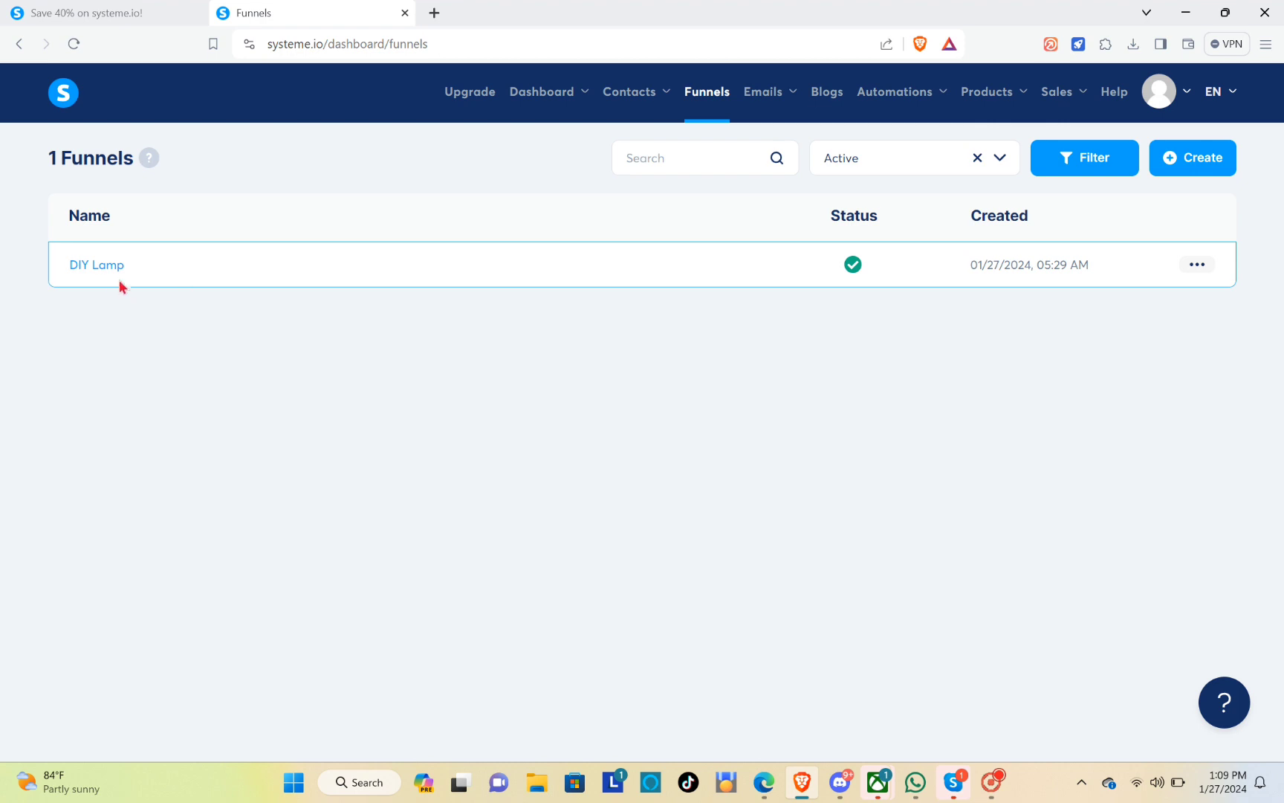
pyautogui.click(97, 264)
pyautogui.click(98, 276)
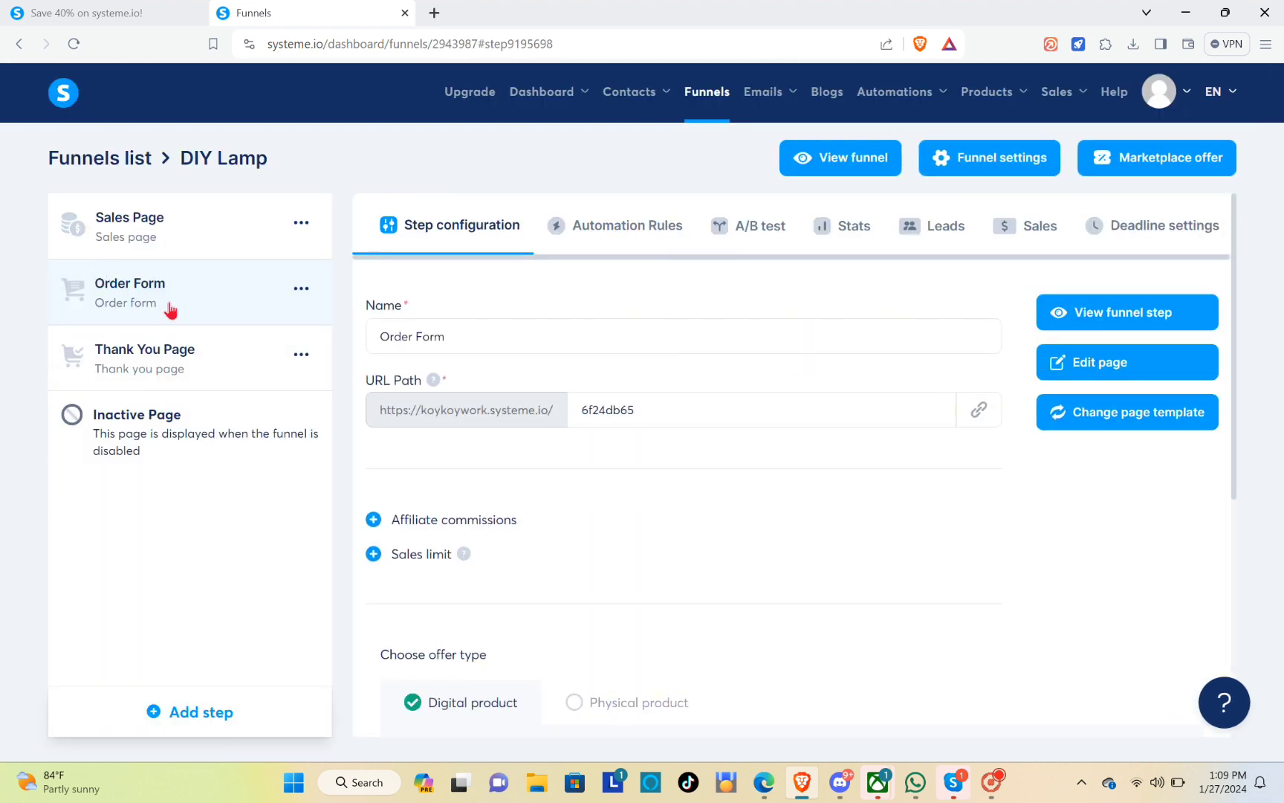
pyautogui.click(621, 239)
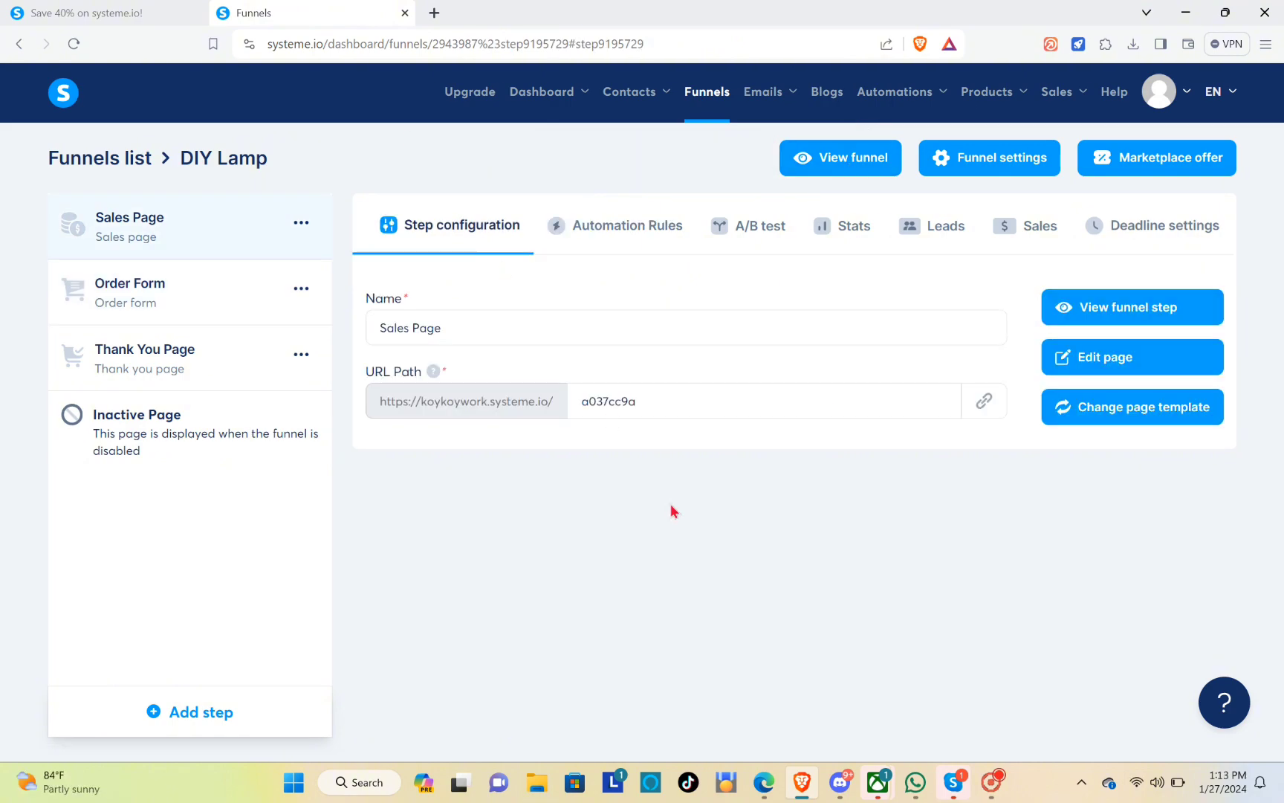
# Step: View the live funnel's sales page and follow the Shop link of the Modern DIY Lamp to the order form
pyautogui.click(826, 161)
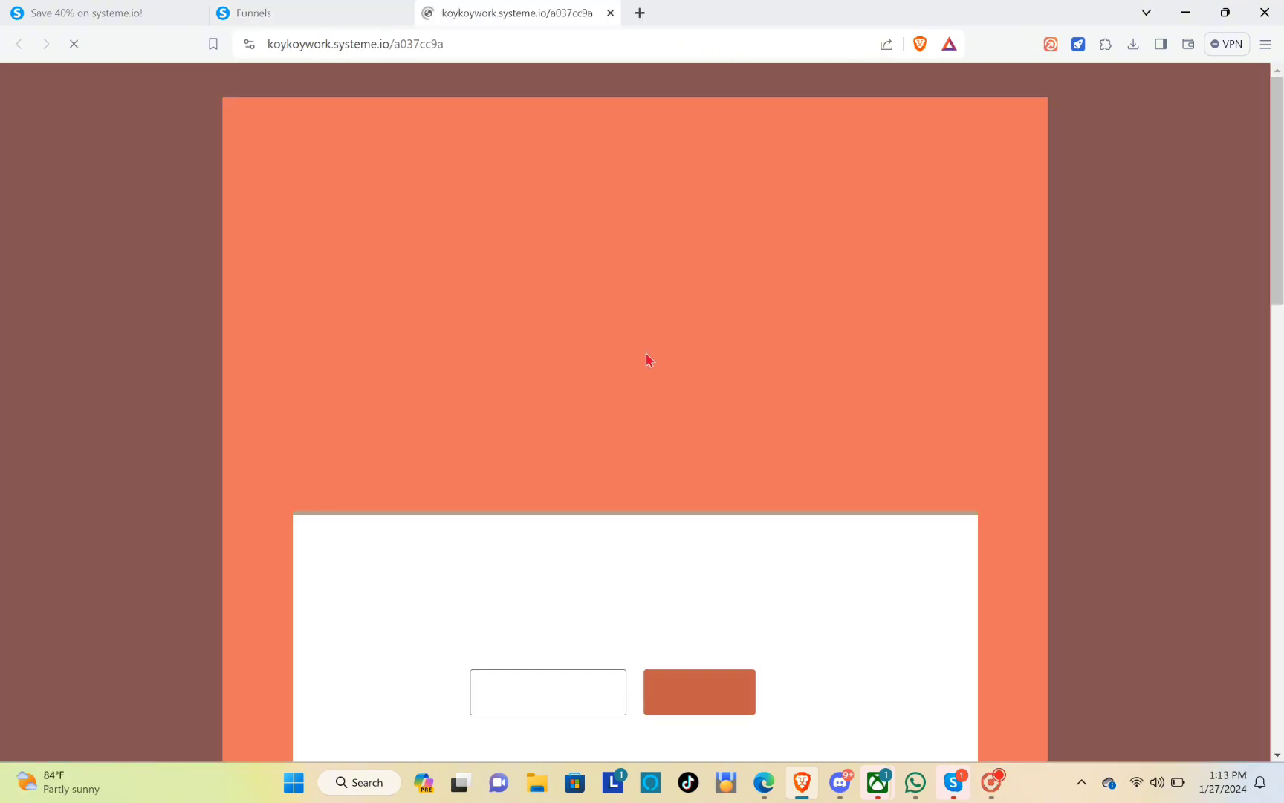
pyautogui.scroll(-10, 646, 357)
pyautogui.scroll(2, 446, 446)
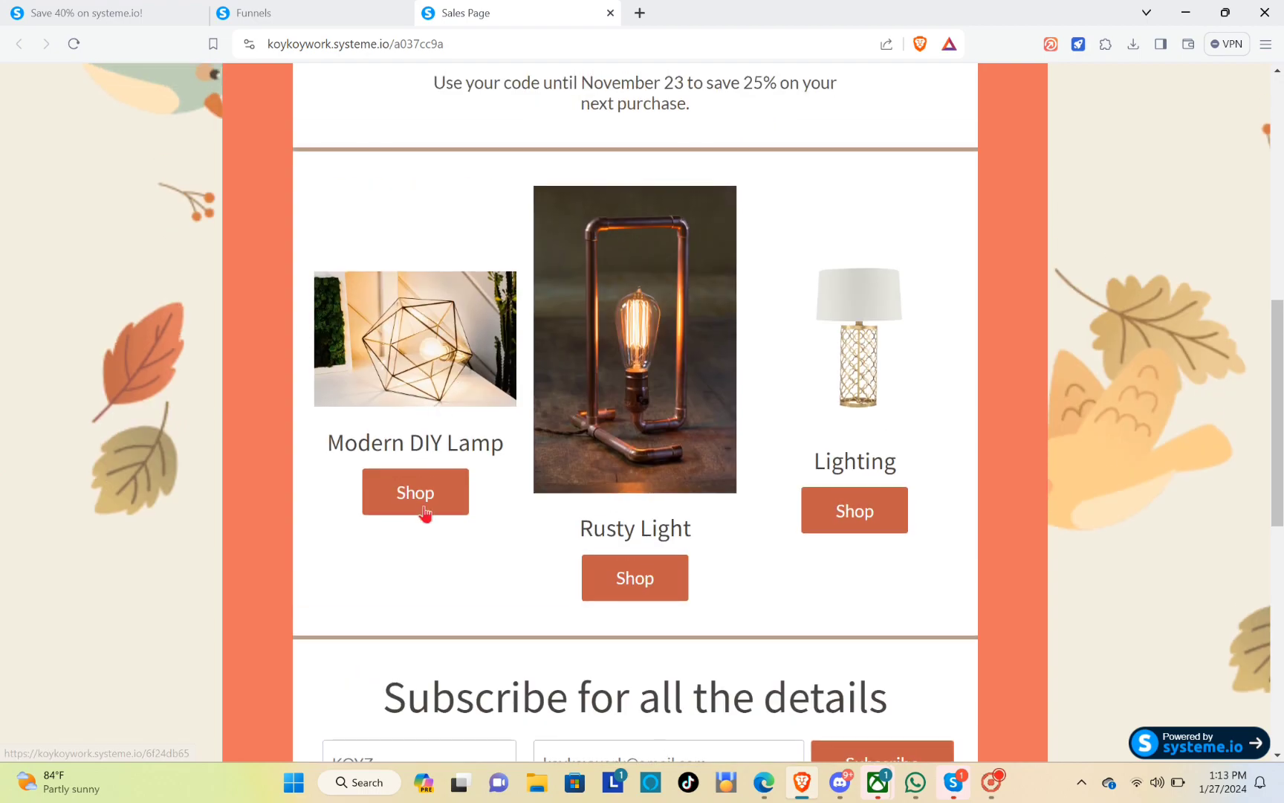
pyautogui.click(414, 503)
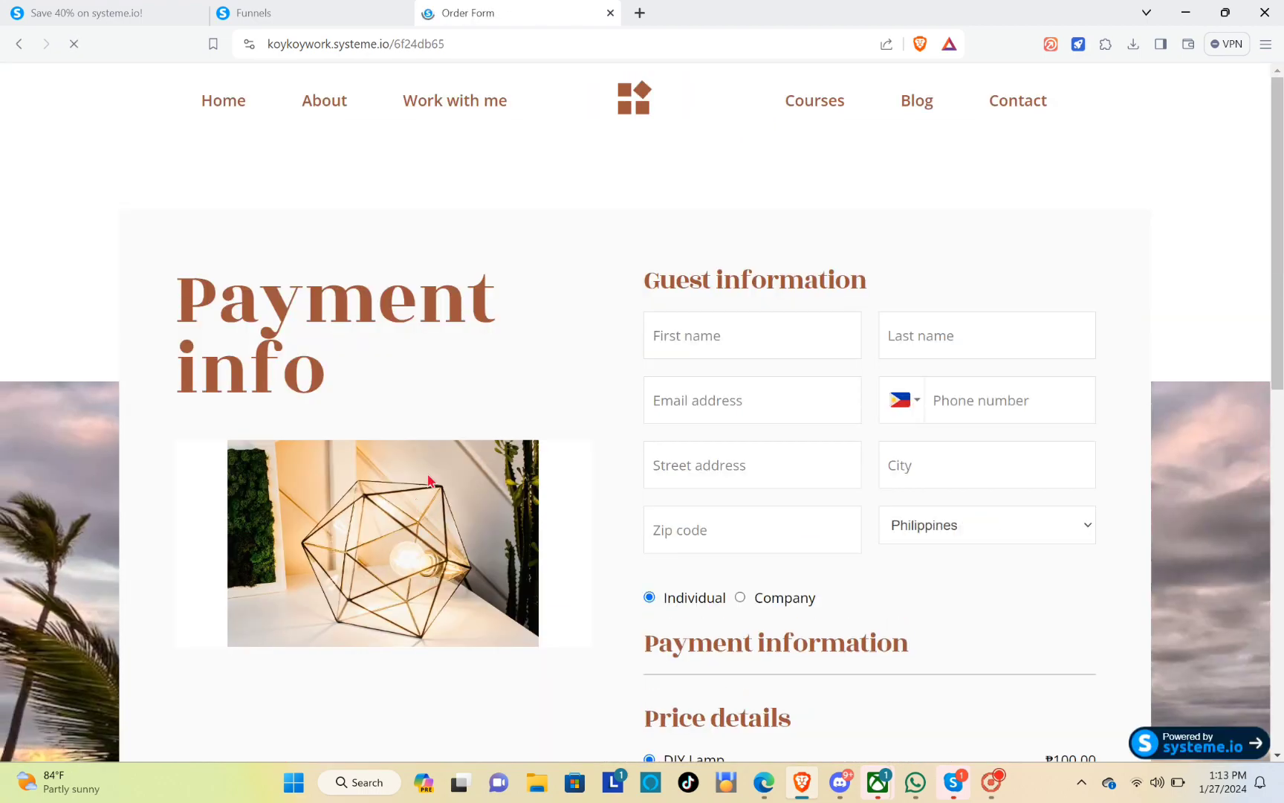
# Step: Examine the live order form page, from the guest information and price details down to the page footer
pyautogui.scroll(-5, 654, 376)
pyautogui.scroll(-5, 726, 390)
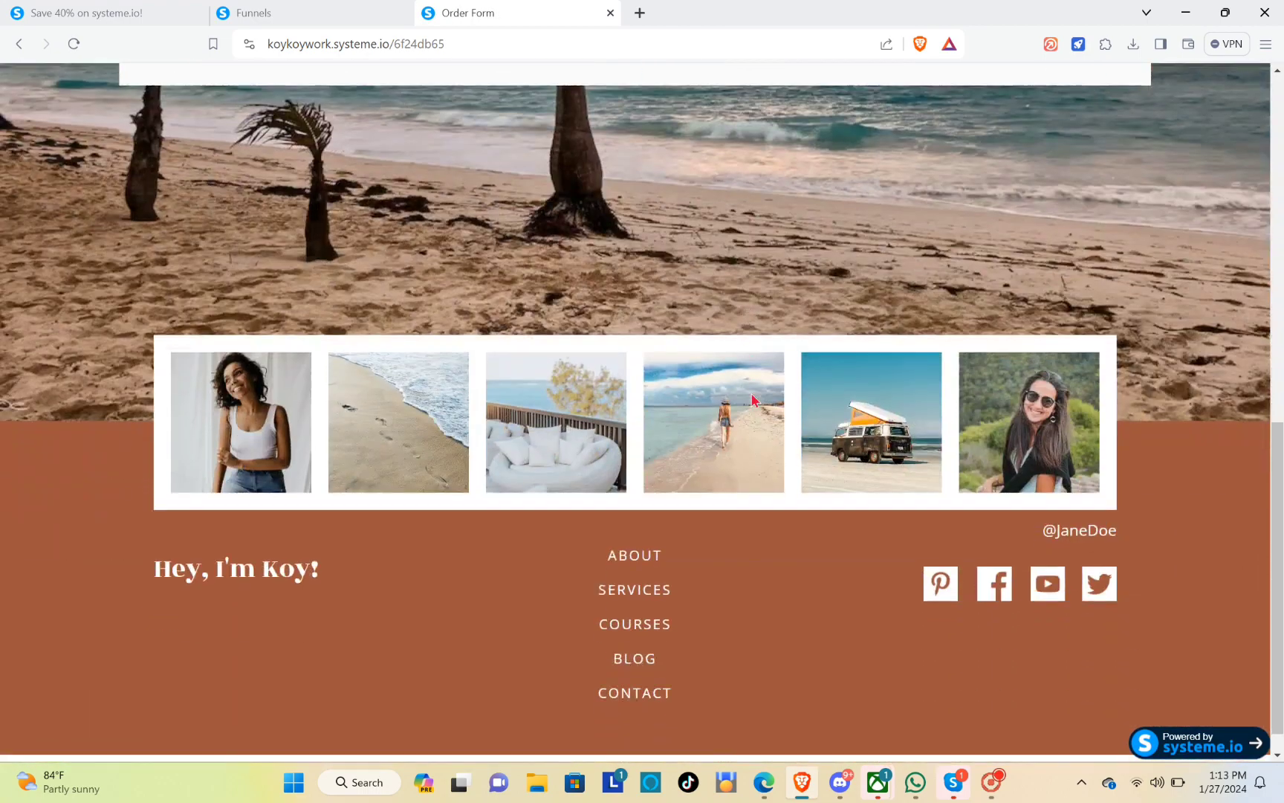
pyautogui.scroll(10, 751, 391)
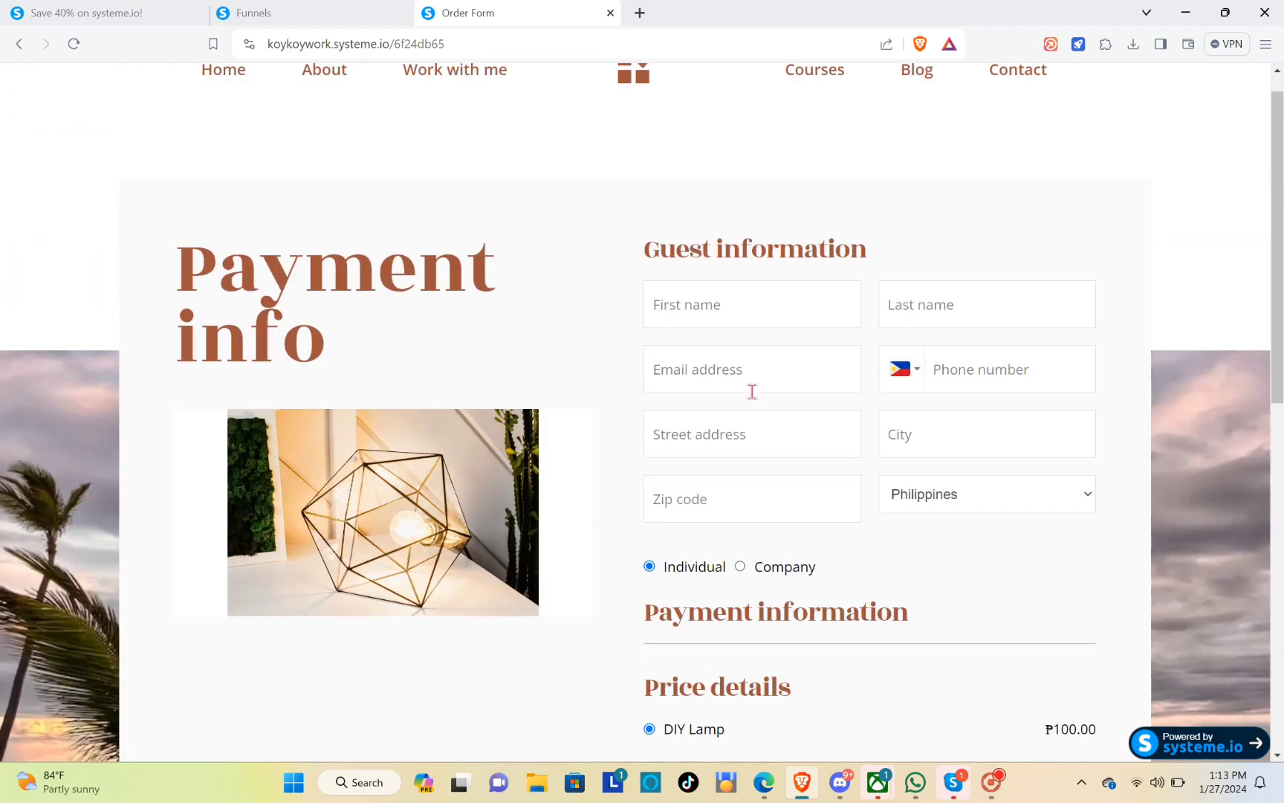
pyautogui.scroll(1, 751, 391)
pyautogui.scroll(-10, 752, 391)
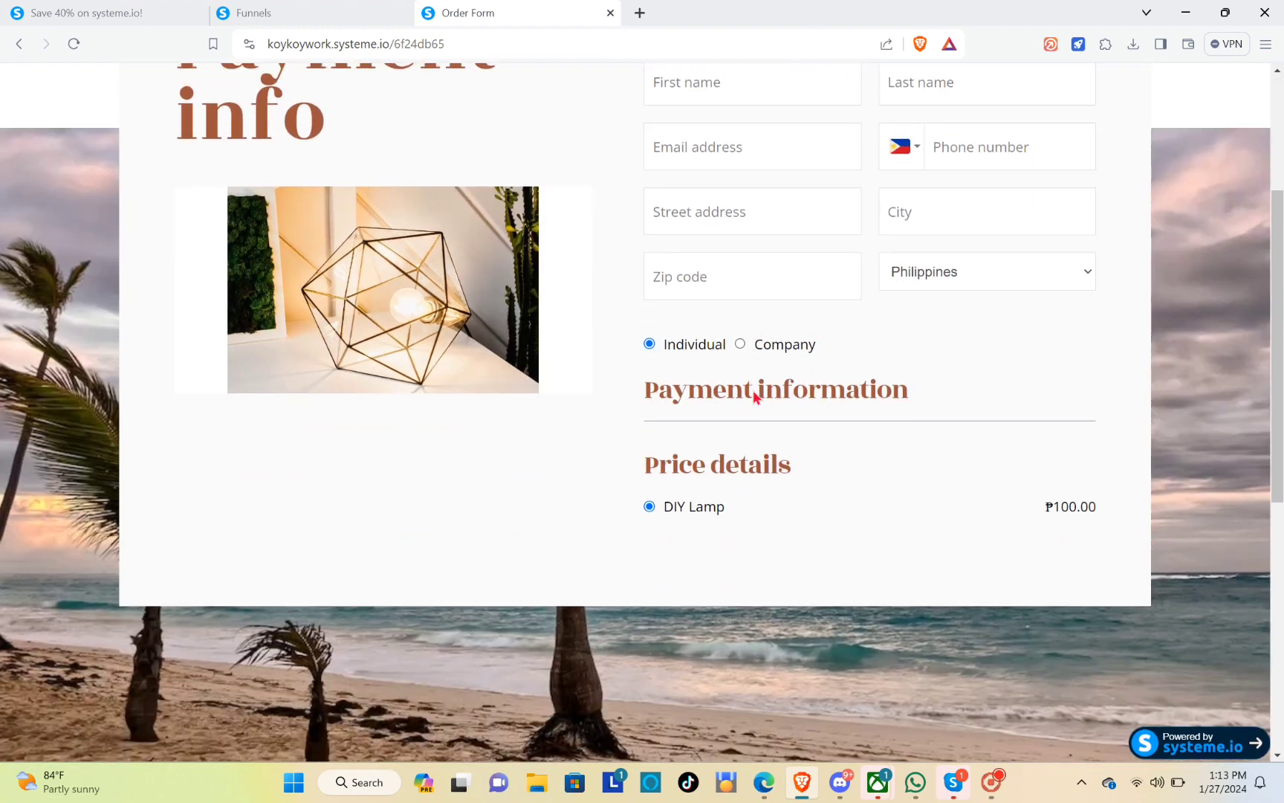
pyautogui.scroll(10, 758, 383)
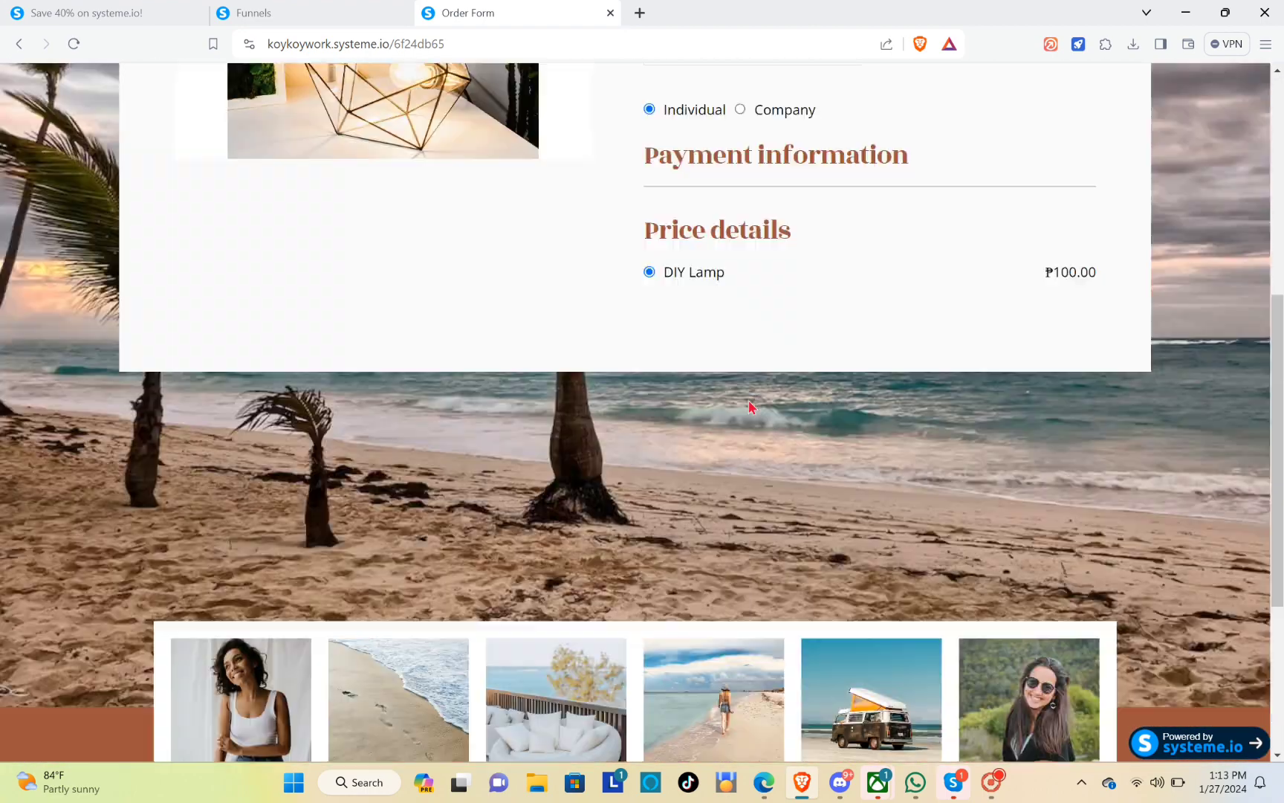
# Step: Try the order form's first name, last name, email and street address fields without filling them, and return to the DIY Lamp funnel configuration
pyautogui.click(715, 340)
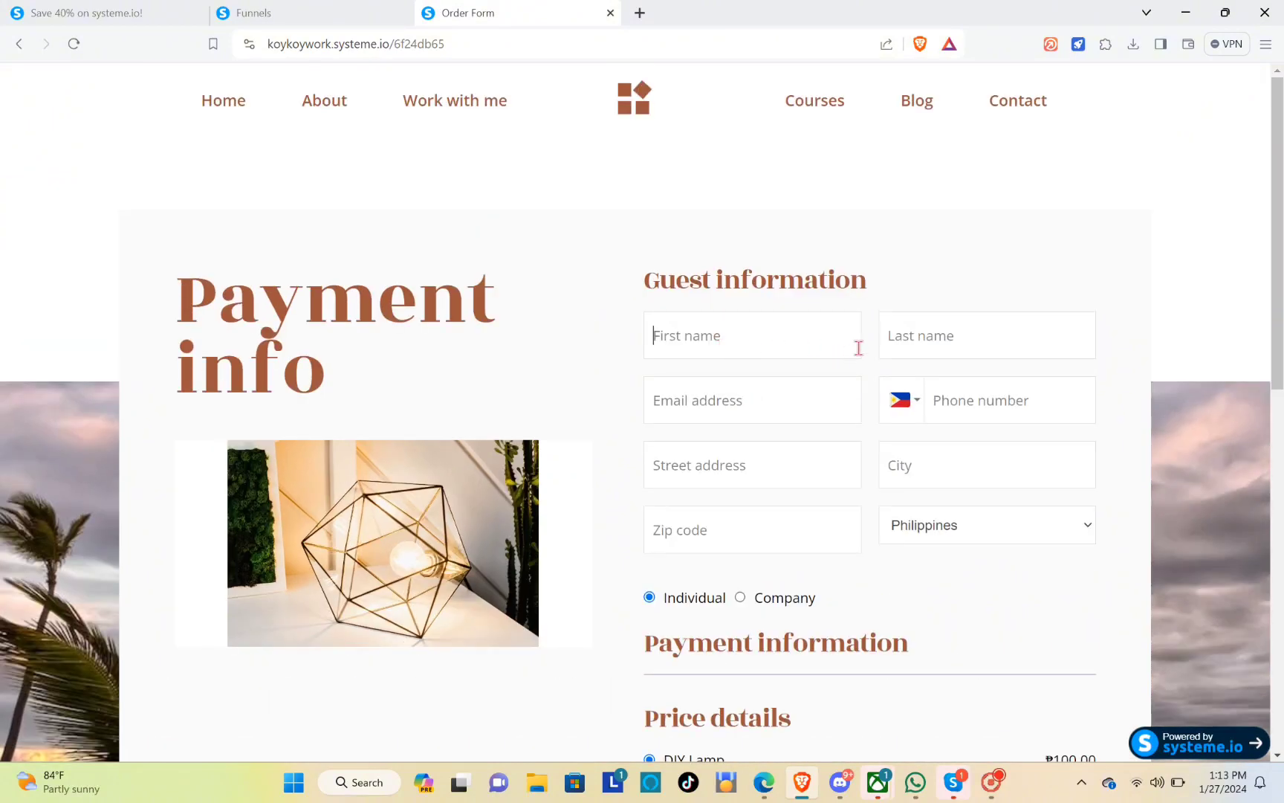
pyautogui.click(892, 338)
pyautogui.click(806, 416)
pyautogui.click(712, 484)
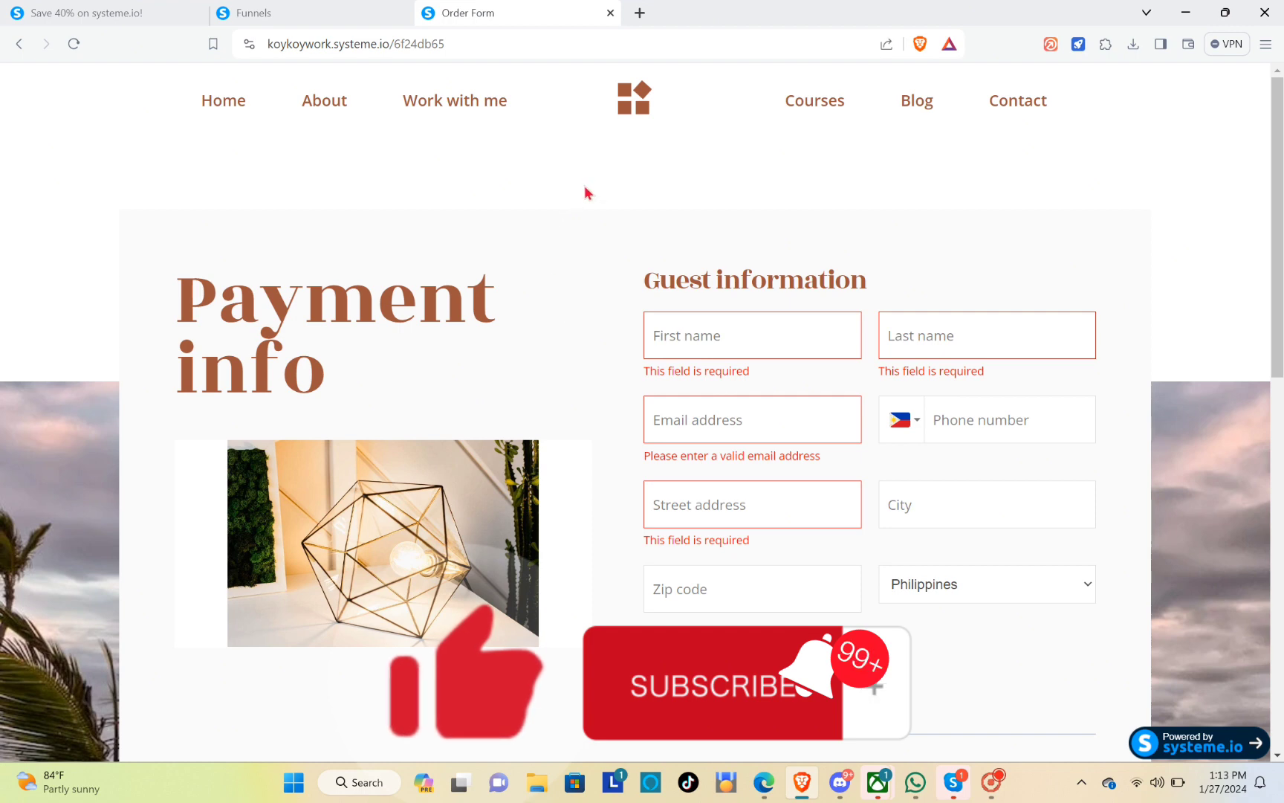
pyautogui.click(324, 10)
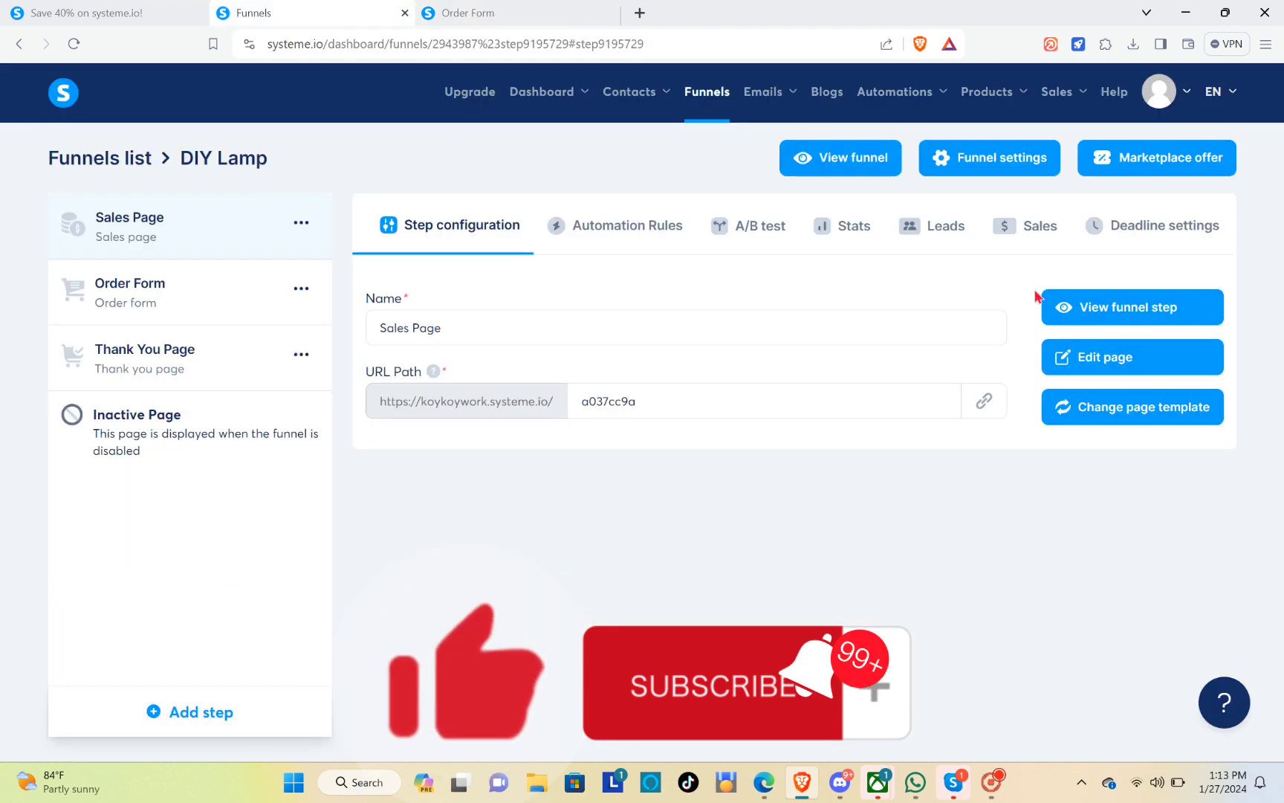